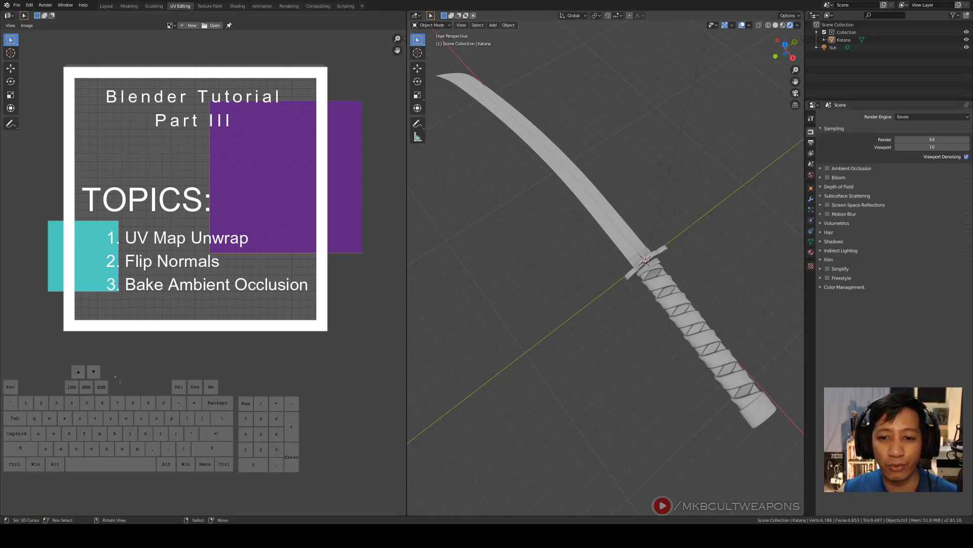
# Examine the finished katana's UV layout by selecting its whole mesh in Edit Mode
pyautogui.click(659, 267)
pyautogui.press('Tab')
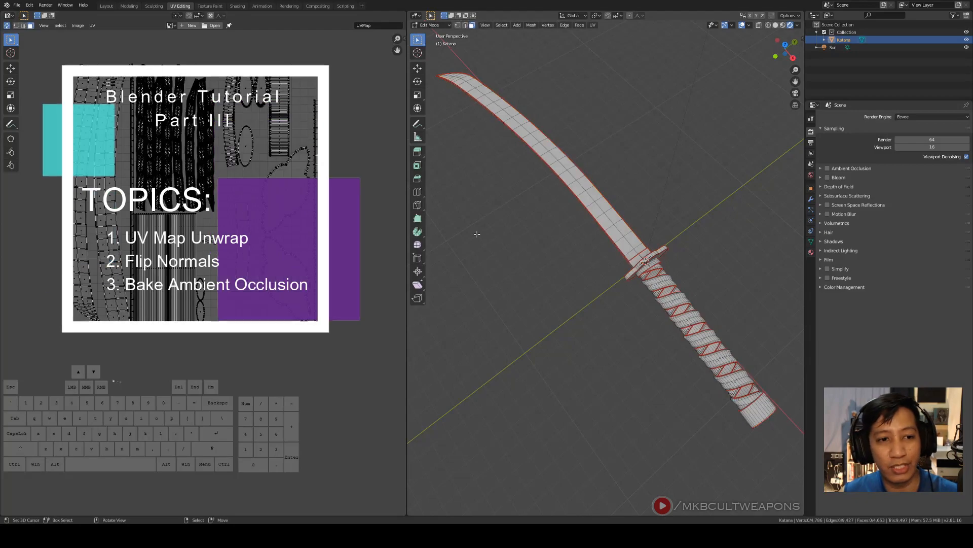
pyautogui.press('a')
pyautogui.scroll(2, 199, 193)
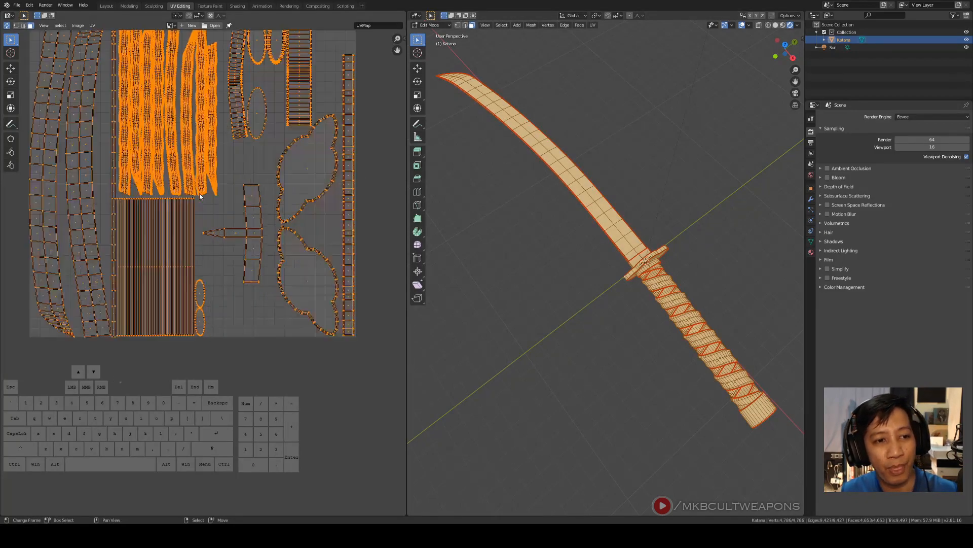
pyautogui.keyDown('shift'); pyautogui.moveTo(217, 197); pyautogui.dragTo(235, 189, button='middle'); pyautogui.keyUp('shift')
pyautogui.scroll(-1, 235, 196)
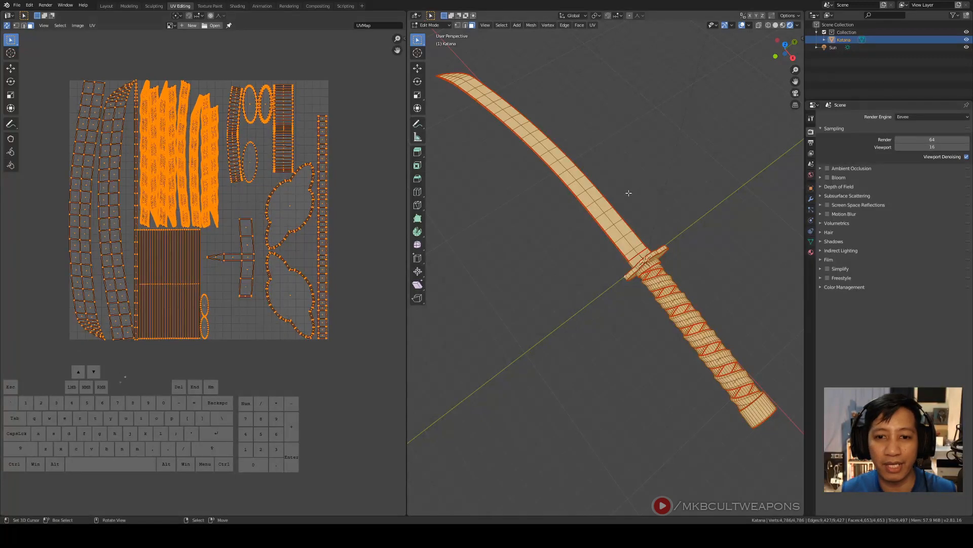
pyautogui.rightClick(638, 218)
pyautogui.press('Tab')
pyautogui.rightClick(649, 217)
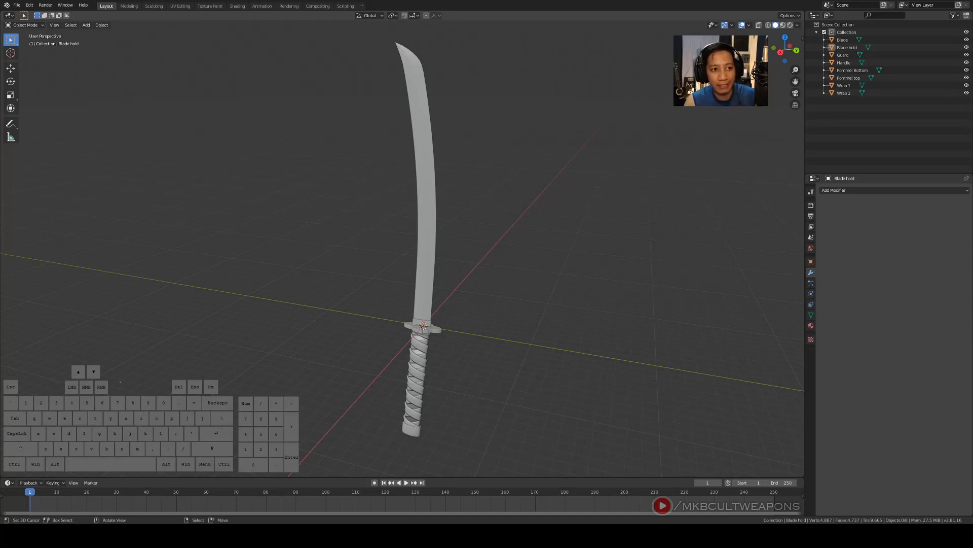
# Switch to the UV Editing workspace and return to Object Mode with nothing selected
pyautogui.scroll(3, 423, 254)
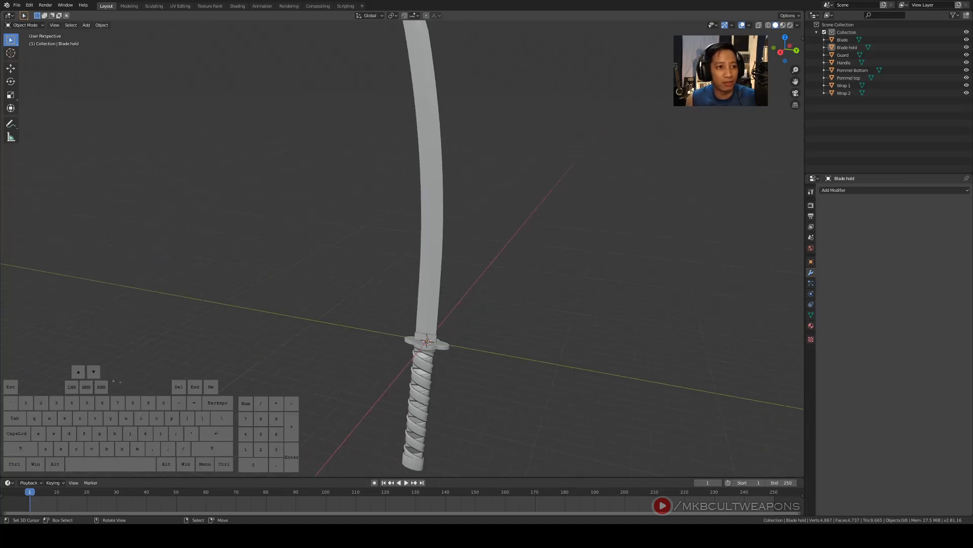
pyautogui.click(180, 5)
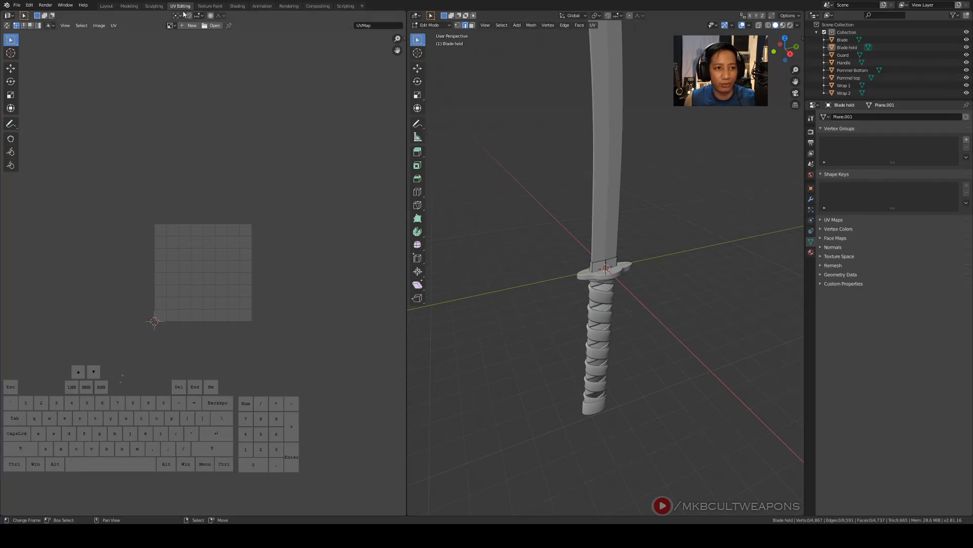
pyautogui.keyDown('shift'); pyautogui.moveTo(634, 203); pyautogui.dragTo(608, 364, button='middle'); pyautogui.keyUp('shift')
pyautogui.scroll(-3, 627, 396)
pyautogui.scroll(4, 617, 395)
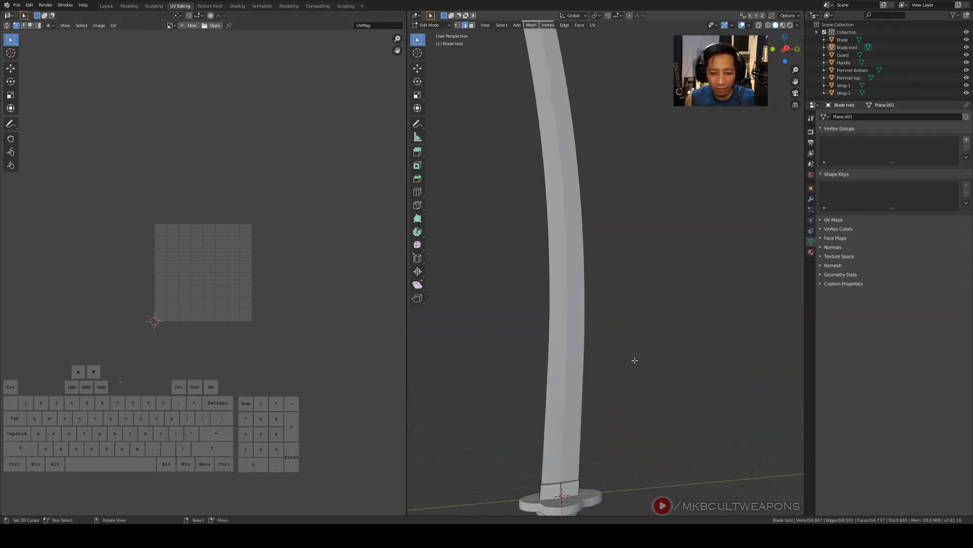
pyautogui.press('Tab')
pyautogui.press('a')
pyautogui.scroll(-3, 659, 298)
pyautogui.hotkey('alt', 'a')
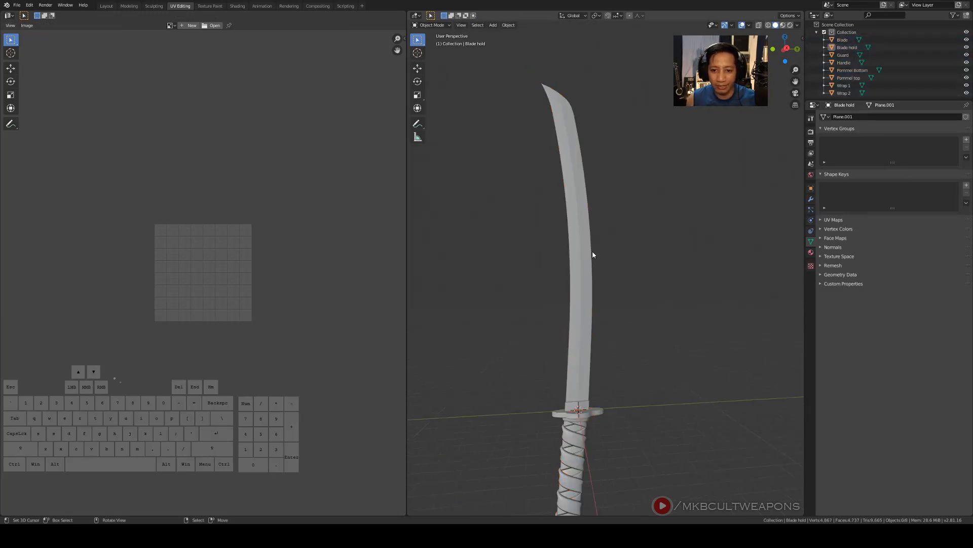
# Examine the blade's mesh and UV area in Edit Mode, and return to Object Mode with nothing selected
pyautogui.click(580, 232)
pyautogui.moveTo(580, 232); pyautogui.dragTo(606, 330, button='middle')
pyautogui.press('Tab')
pyautogui.scroll(4, 261, 311)
pyautogui.keyDown('shift'); pyautogui.moveTo(260, 310); pyautogui.dragTo(273, 255, button='middle'); pyautogui.keyUp('shift')
pyautogui.scroll(2, 277, 259)
pyautogui.scroll(-1, 279, 263)
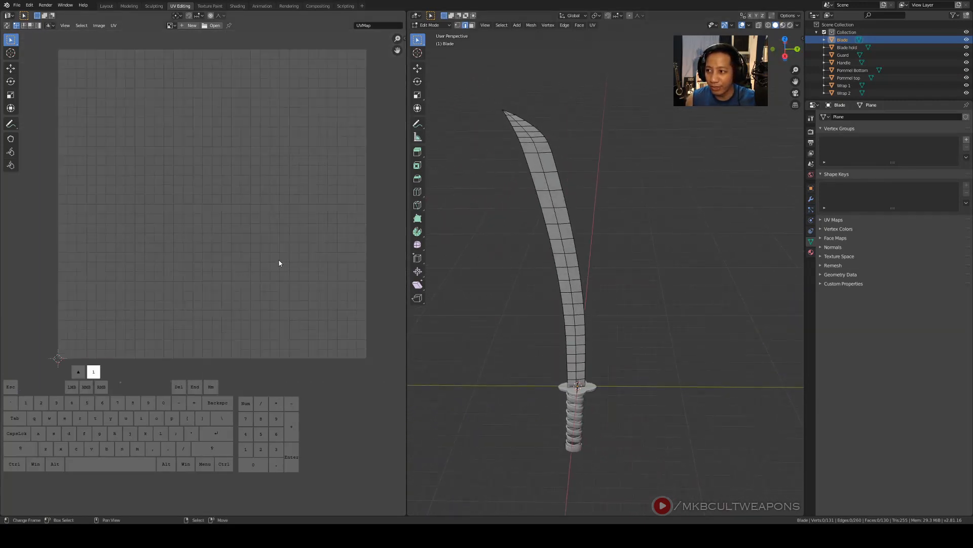
pyautogui.moveTo(633, 265)
pyautogui.mouseDown(button='middle')
pyautogui.moveTo(609, 270)
pyautogui.moveTo(613, 284)
pyautogui.moveTo(631, 252)
pyautogui.moveTo(654, 239)
pyautogui.moveTo(644, 254)
pyautogui.mouseUp(button='middle')
pyautogui.scroll(3, 644, 254)
pyautogui.keyDown('shift'); pyautogui.moveTo(639, 361); pyautogui.dragTo(597, 335, button='middle'); pyautogui.keyUp('shift')
pyautogui.scroll(-3, 628, 333)
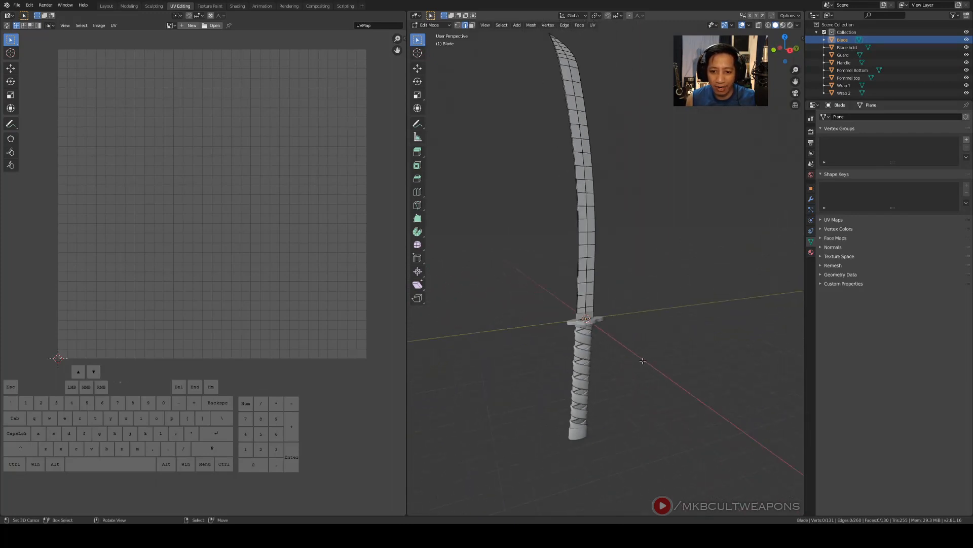
pyautogui.moveTo(640, 361); pyautogui.dragTo(618, 363, button='middle')
pyautogui.press('Tab')
pyautogui.press('a')
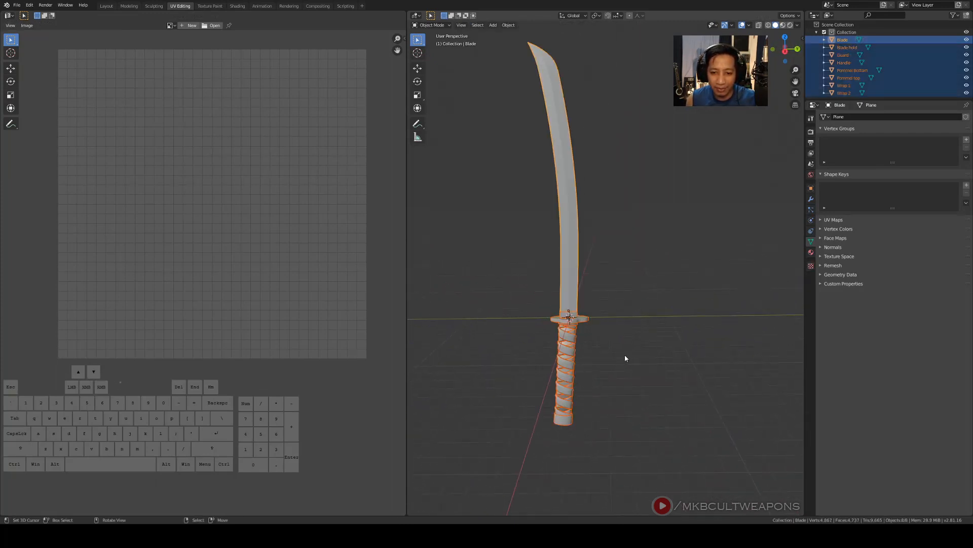
pyautogui.hotkey('alt', 'a')
pyautogui.moveTo(620, 356); pyautogui.dragTo(628, 344, button='middle')
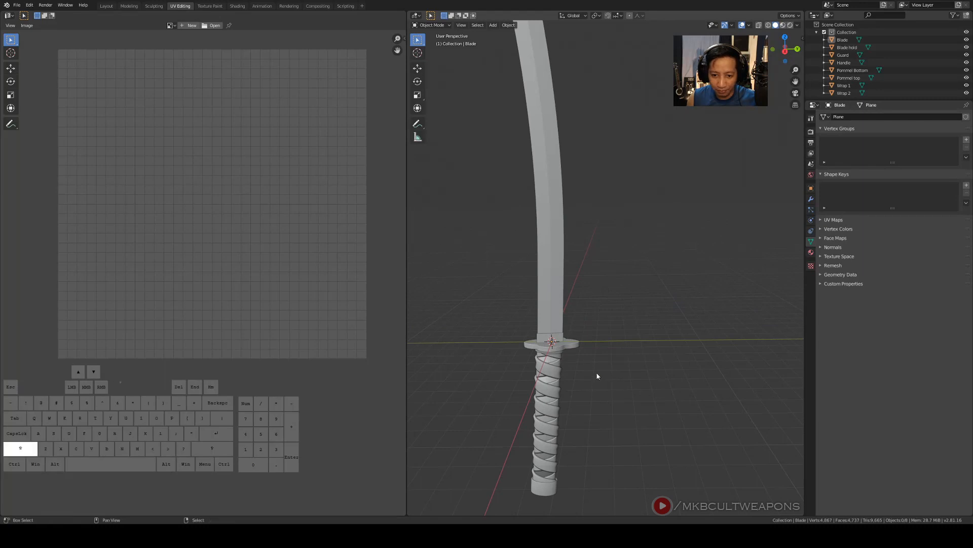
# Hide the guard, the top pommel and the blade hold
pyautogui.scroll(3, 598, 376)
pyautogui.keyDown('shift'); pyautogui.moveTo(598, 377); pyautogui.dragTo(616, 276, button='middle'); pyautogui.keyUp('shift')
pyautogui.scroll(1, 579, 209)
pyautogui.click(579, 210)
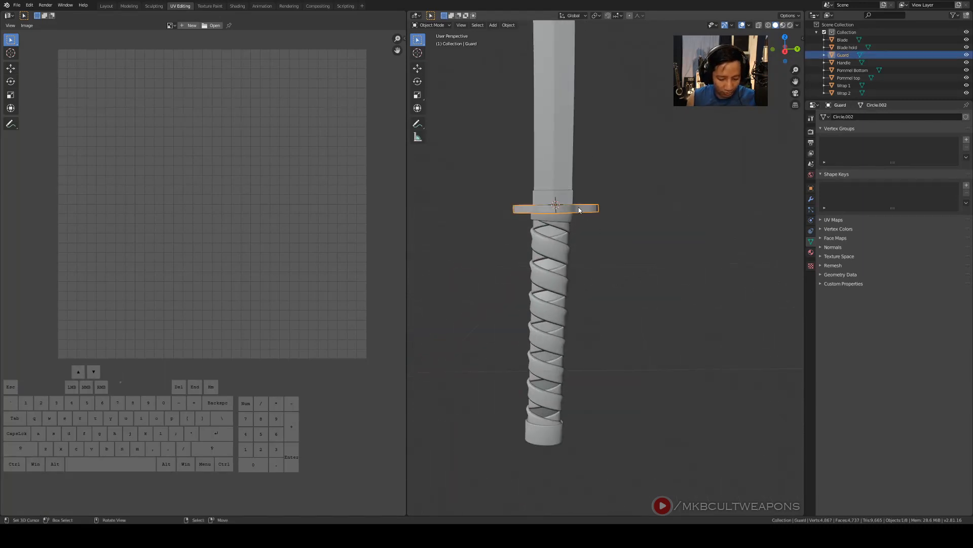
pyautogui.press('h')
pyautogui.rightClick(567, 223)
pyautogui.press('h')
pyautogui.rightClick(564, 219)
pyautogui.press('h')
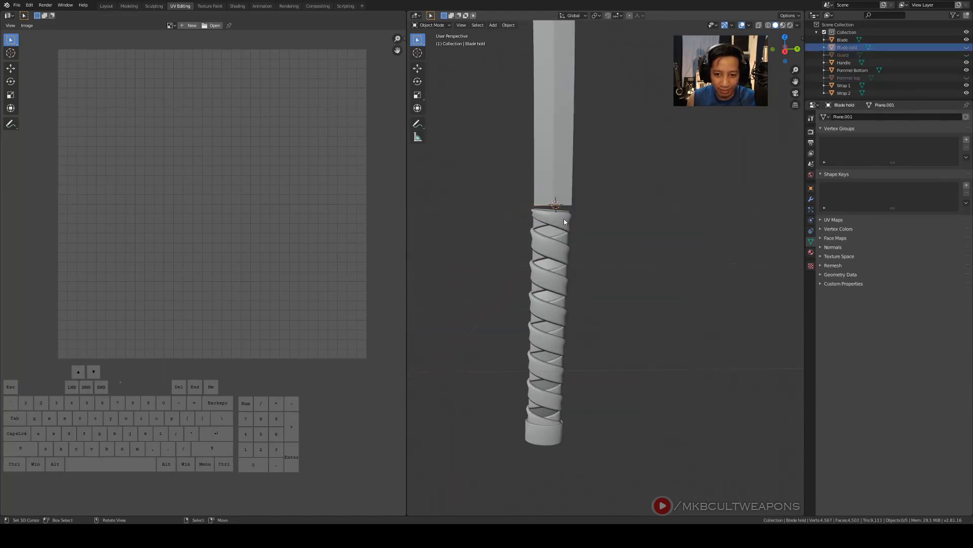
# Hide both handle wraps, the handle and the bottom pommel, leaving only the blade
pyautogui.rightClick(558, 222)
pyautogui.press('h')
pyautogui.rightClick(549, 220)
pyautogui.press('h')
pyautogui.rightClick(549, 230)
pyautogui.press('h')
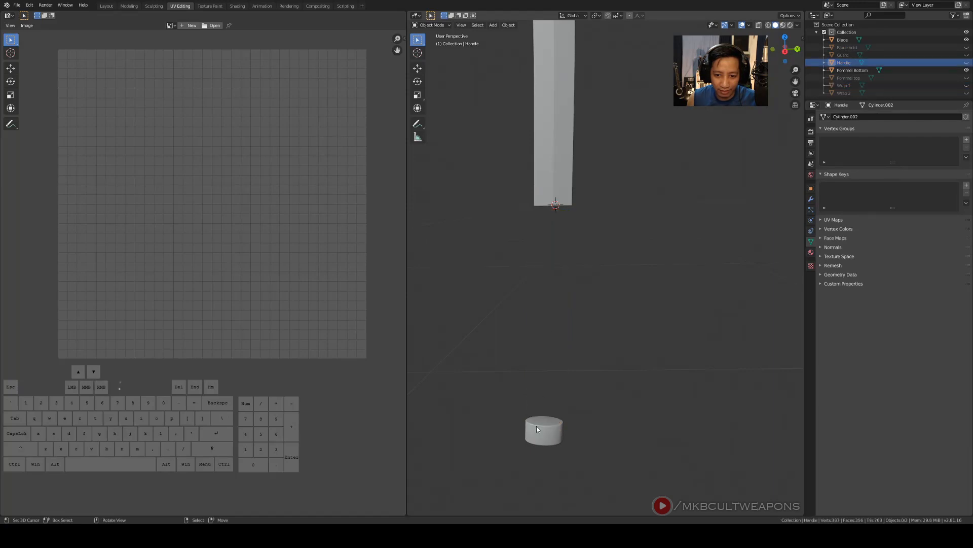
pyautogui.rightClick(538, 429)
pyautogui.press('h')
# Select the blade and enter Edit Mode on it
pyautogui.scroll(-1, 626, 291)
pyautogui.press('KP_3')
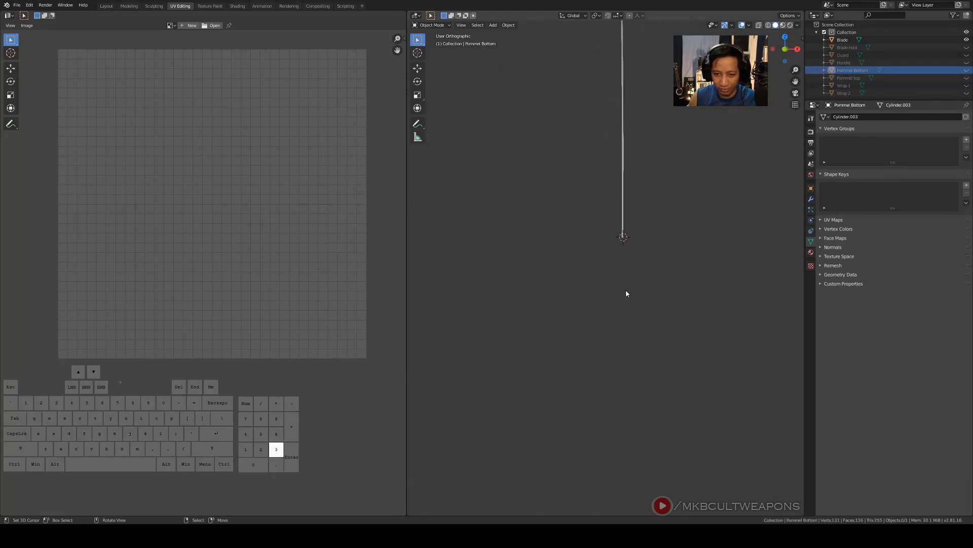
pyautogui.keyDown('shift'); pyautogui.scroll(-5, 573, 377); pyautogui.keyUp('shift')
pyautogui.scroll(3, 575, 357)
pyautogui.keyDown('shift'); pyautogui.scroll(-1, 597, 388); pyautogui.keyUp('shift')
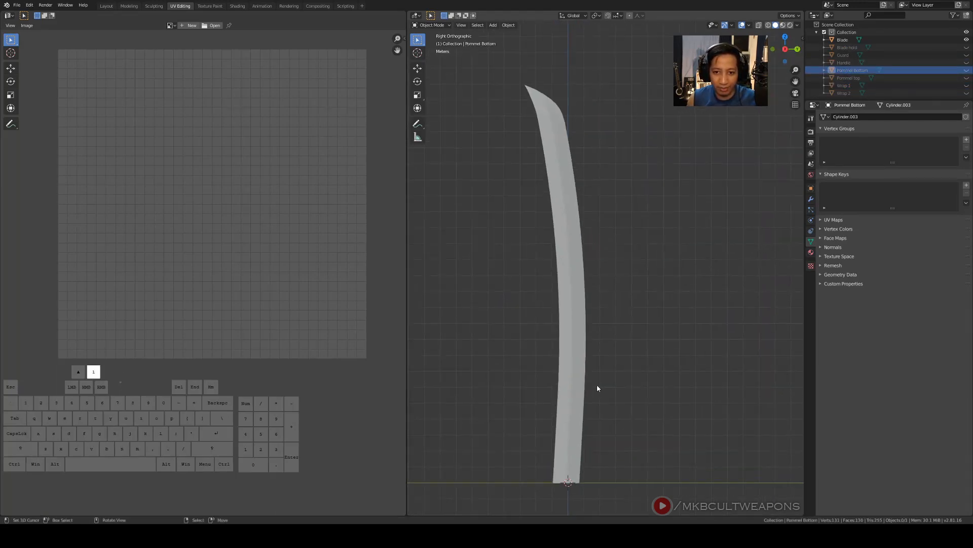
pyautogui.scroll(1, 597, 388)
pyautogui.keyDown('shift'); pyautogui.scroll(-3, 588, 438); pyautogui.keyUp('shift')
pyautogui.rightClick(578, 336)
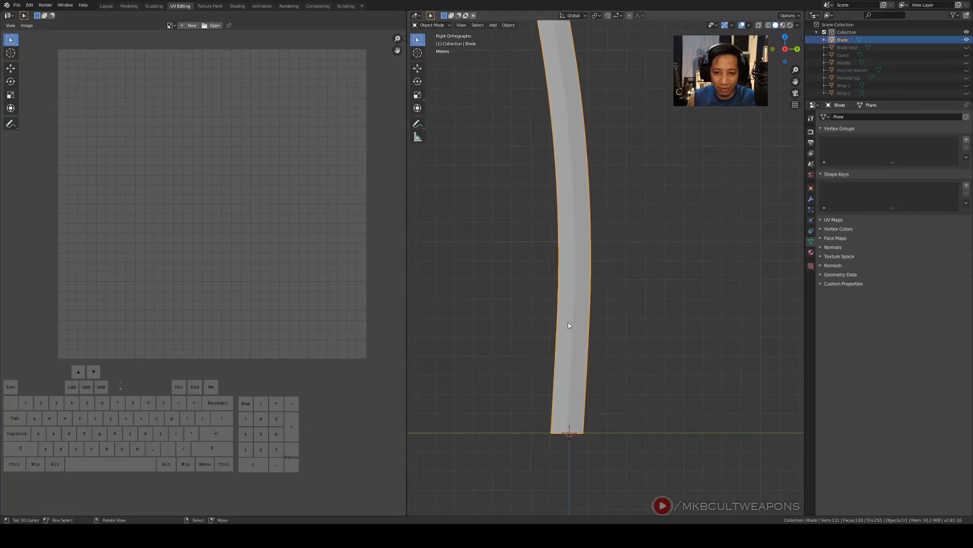
pyautogui.moveTo(568, 325); pyautogui.dragTo(591, 311, button='middle')
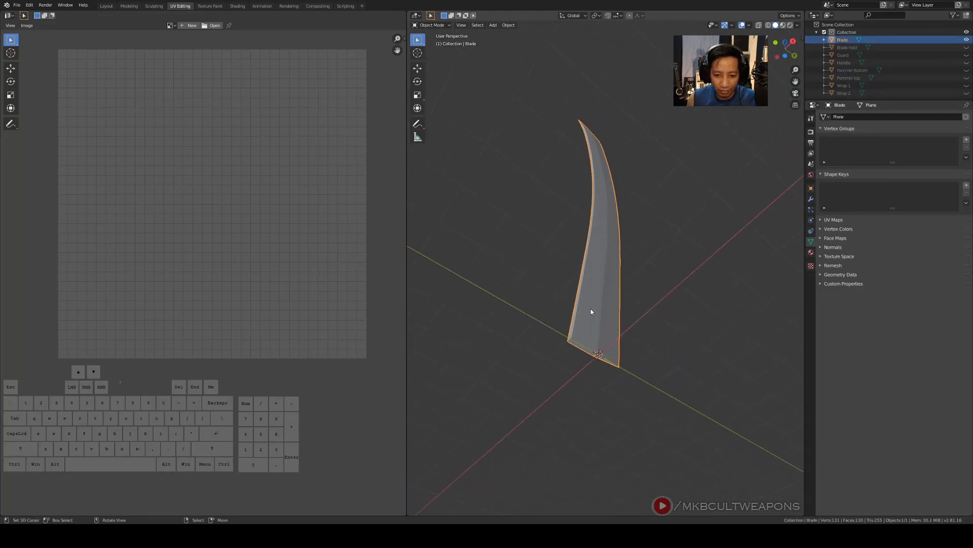
pyautogui.press('Tab')
pyautogui.scroll(3, 596, 353)
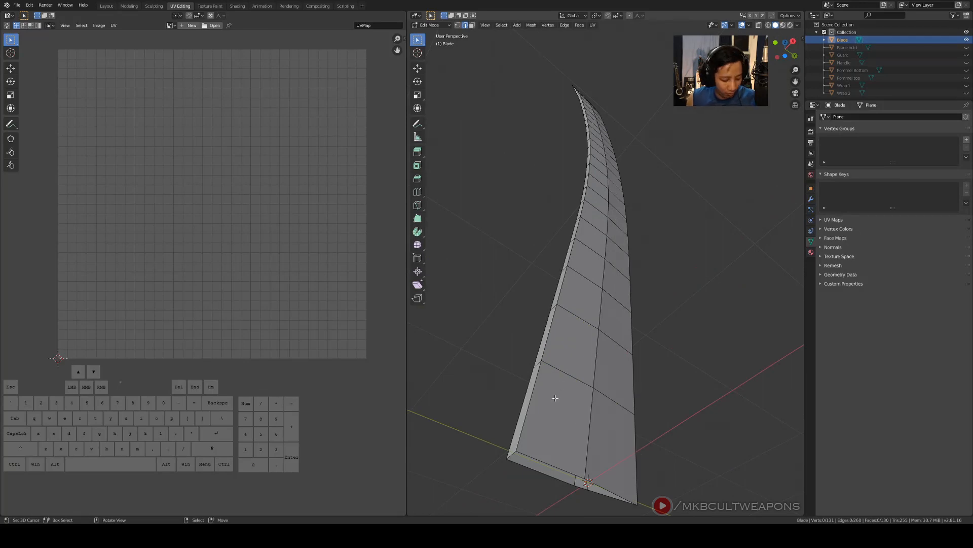
# Select the two lengthwise edge loops bordering the blade's thin, flat spine
pyautogui.press('shift')
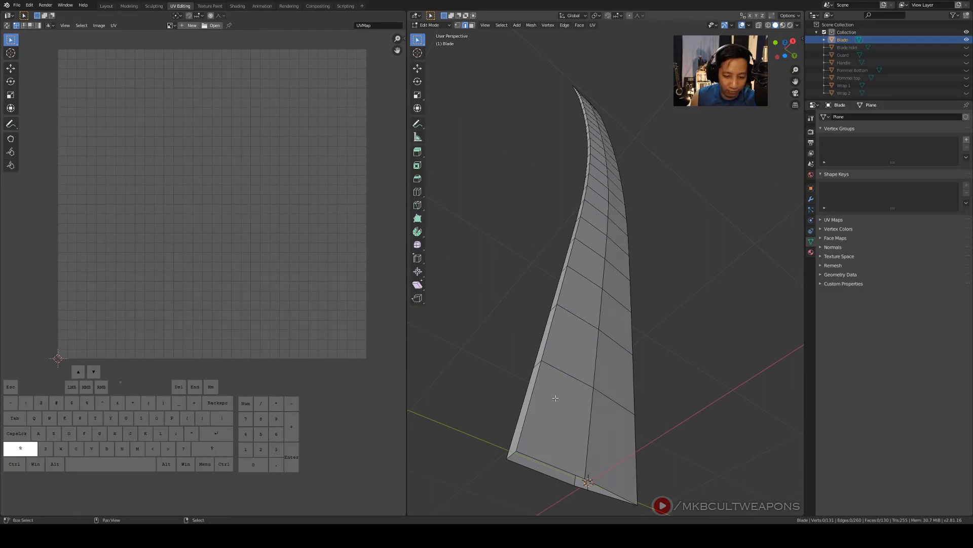
pyautogui.press('alt')
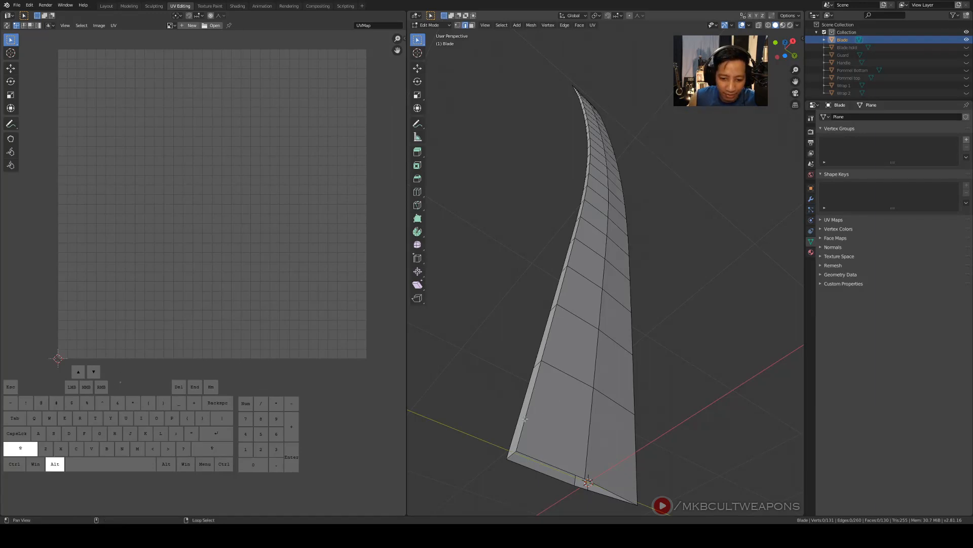
pyautogui.keyDown('alt'); pyautogui.keyDown('shift'); pyautogui.rightClick(534, 380); pyautogui.keyUp('shift'); pyautogui.keyUp('alt')
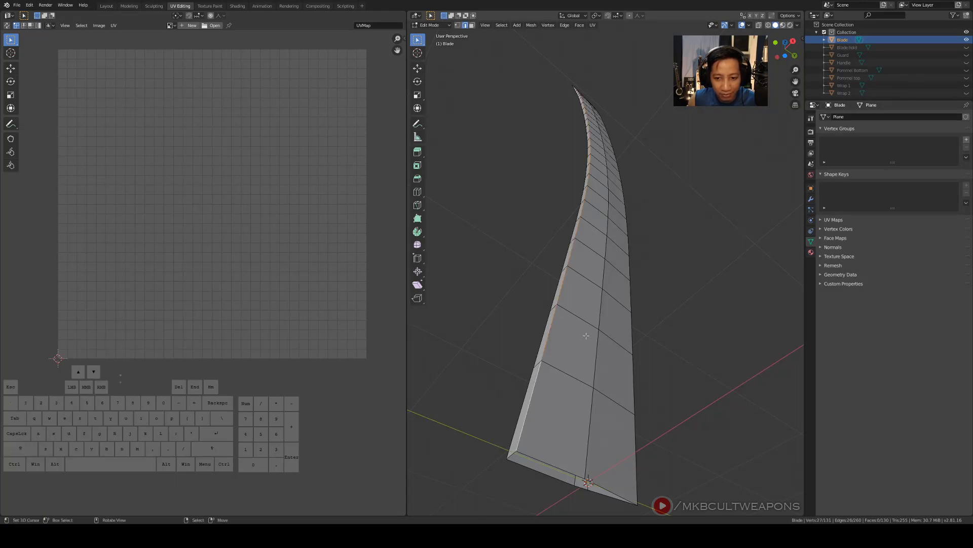
pyautogui.moveTo(532, 393); pyautogui.dragTo(608, 396, button='middle')
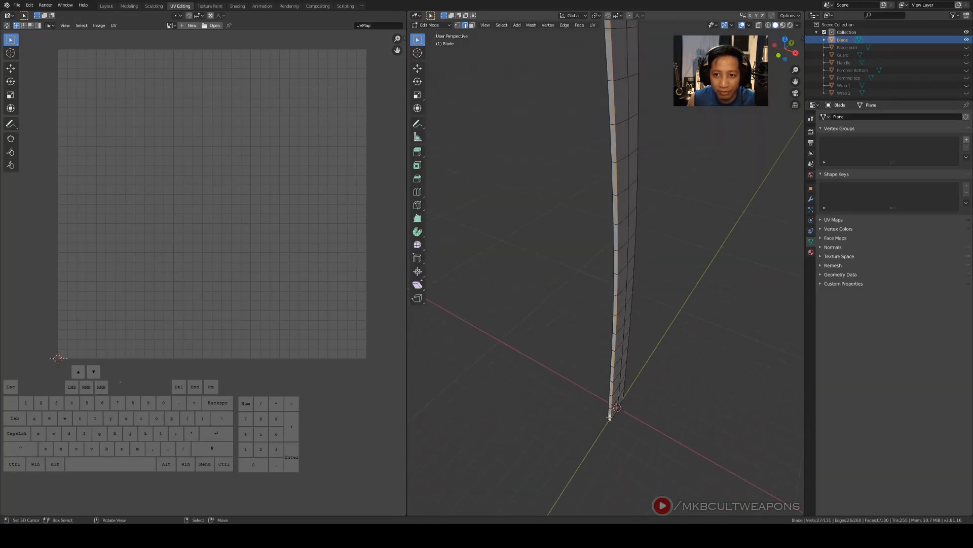
pyautogui.scroll(-4, 637, 246)
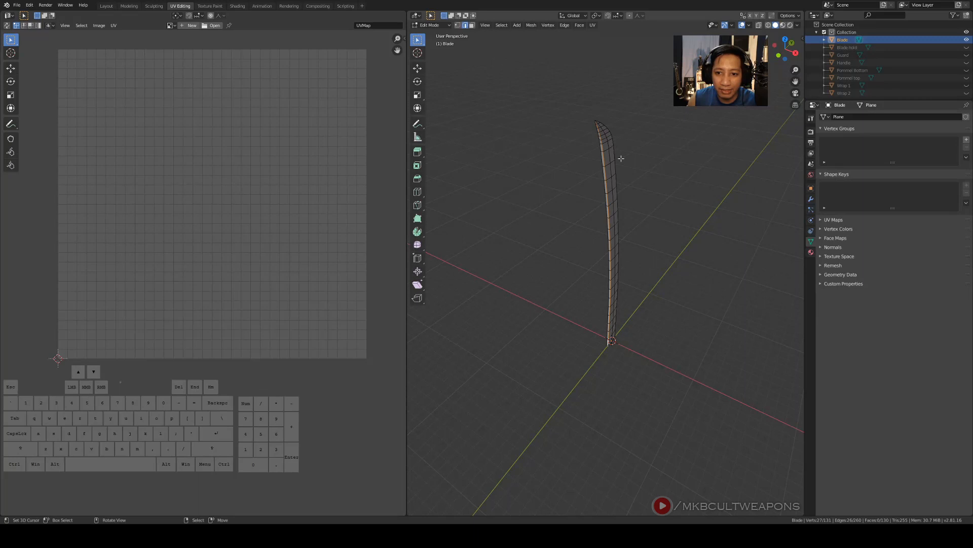
pyautogui.moveTo(646, 233); pyautogui.dragTo(583, 285, button='middle')
pyautogui.scroll(4, 617, 246)
pyautogui.scroll(5, 593, 289)
pyautogui.scroll(-1, 519, 402)
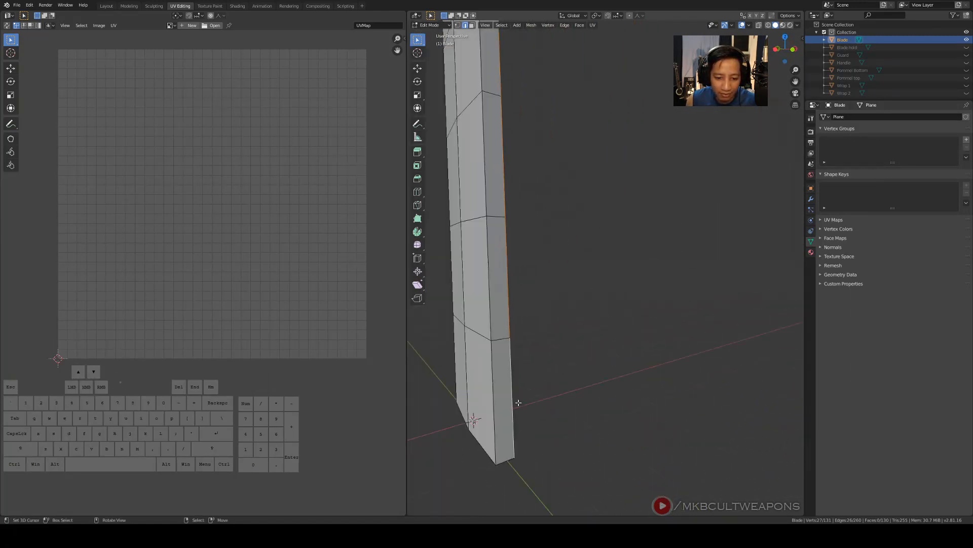
pyautogui.keyDown('alt'); pyautogui.keyDown('shift'); pyautogui.rightClick(500, 385); pyautogui.keyUp('shift'); pyautogui.keyUp('alt')
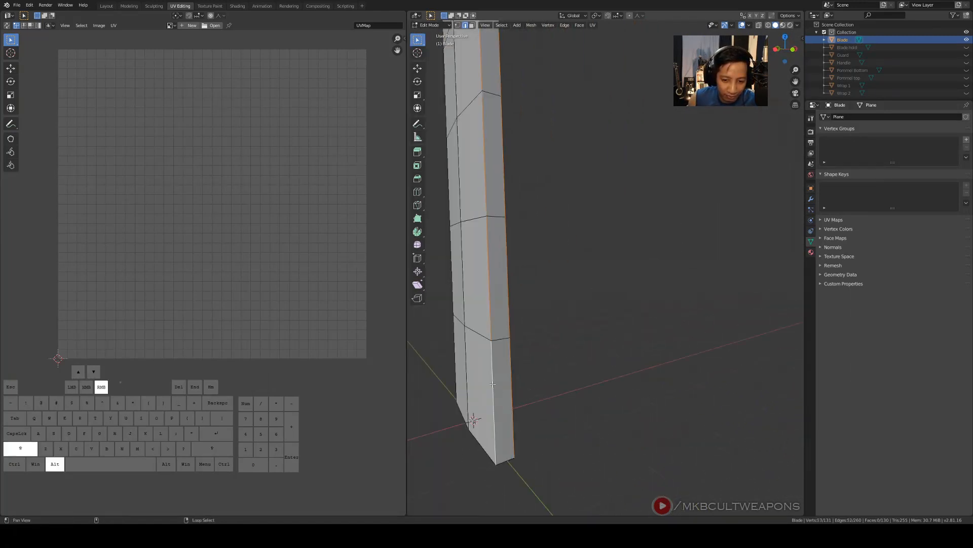
# Add the edge loop along the blade's sharp cutting edge to the selection and check it up to the tip
pyautogui.moveTo(502, 385); pyautogui.dragTo(510, 326, button='middle')
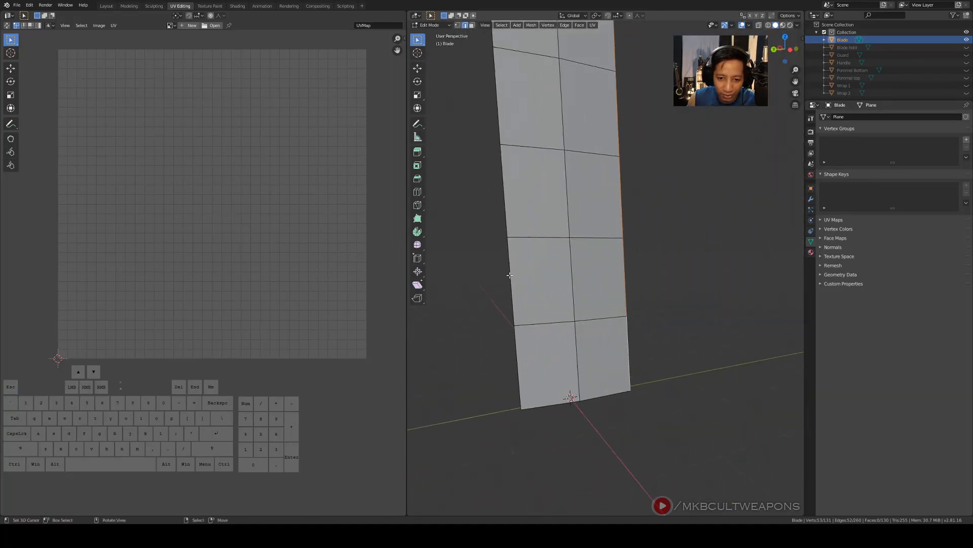
pyautogui.moveTo(510, 276); pyautogui.dragTo(583, 295, button='middle')
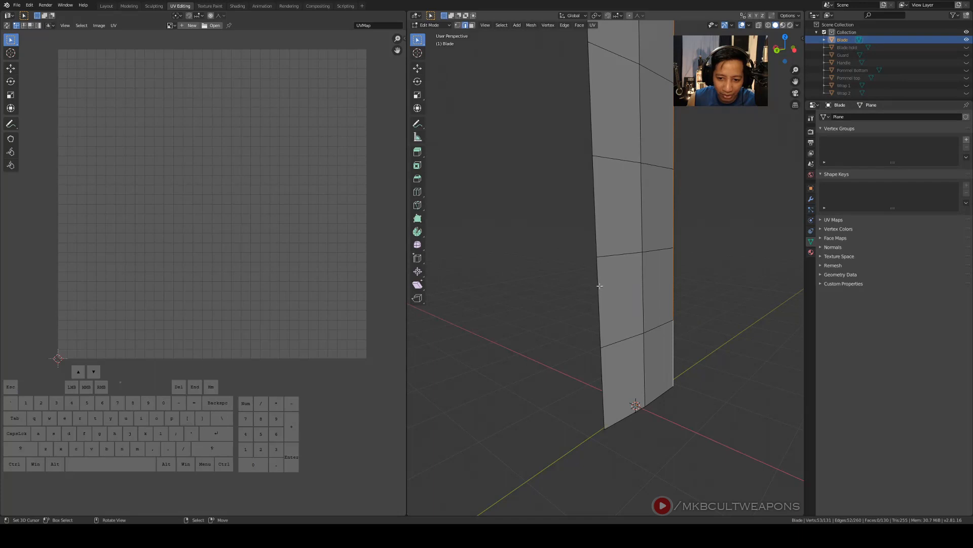
pyautogui.keyDown('alt'); pyautogui.keyDown('shift'); pyautogui.click(596, 285); pyautogui.keyUp('shift'); pyautogui.keyUp('alt')
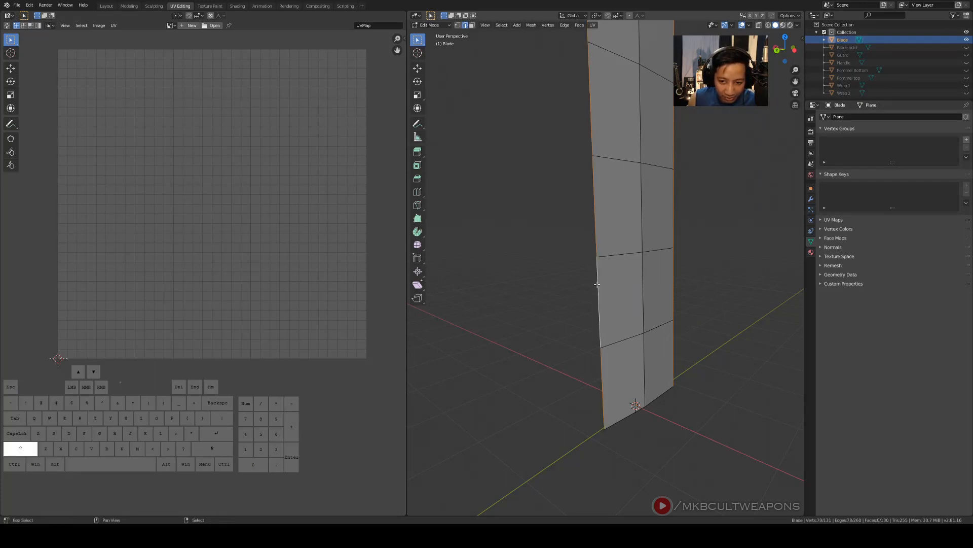
pyautogui.scroll(-3, 596, 285)
pyautogui.keyDown('shift'); pyautogui.moveTo(659, 170); pyautogui.dragTo(600, 423, button='middle'); pyautogui.keyUp('shift')
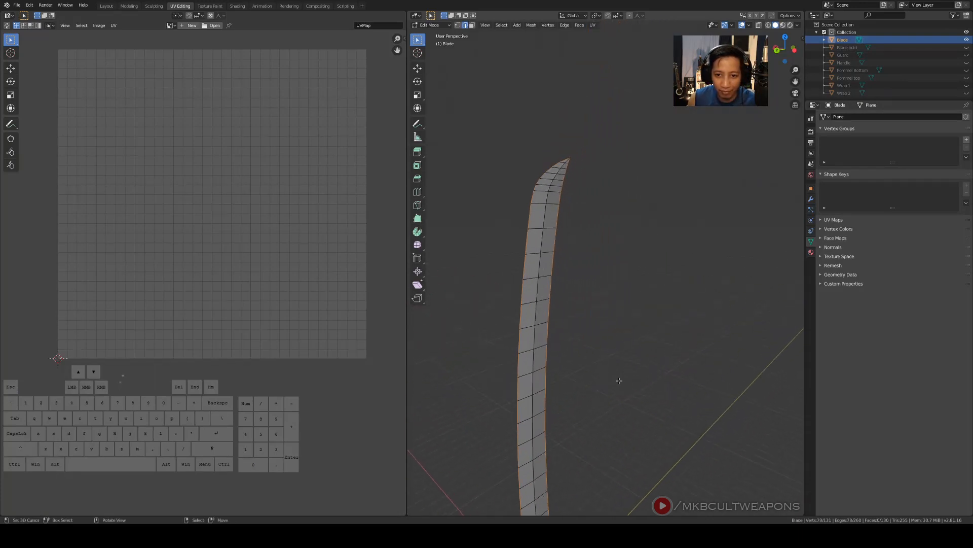
pyautogui.moveTo(619, 382); pyautogui.dragTo(577, 214, button='middle')
pyautogui.scroll(5, 581, 243)
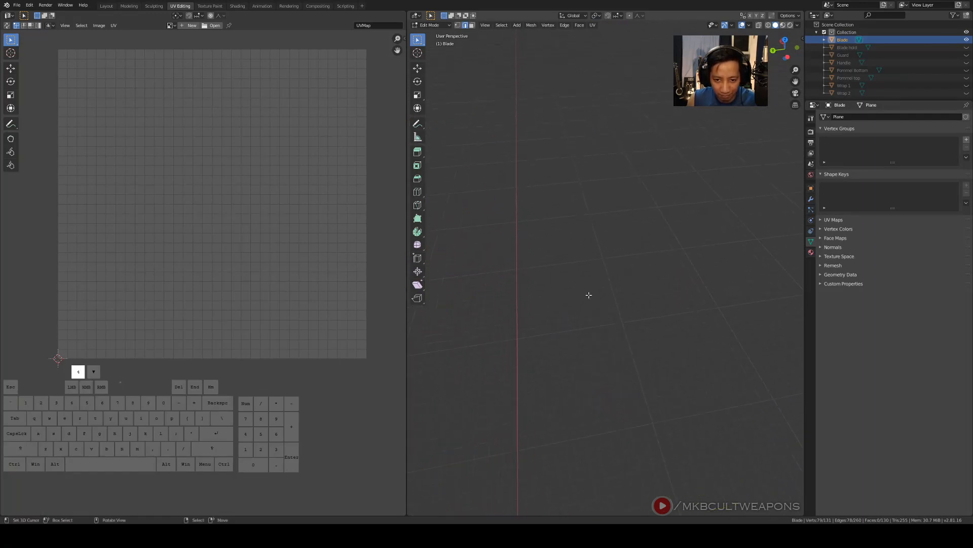
pyautogui.keyDown('shift'); pyautogui.moveTo(554, 309); pyautogui.dragTo(648, 284, button='middle'); pyautogui.keyUp('shift')
pyautogui.keyDown('shift'); pyautogui.moveTo(646, 226); pyautogui.dragTo(630, 276, button='middle'); pyautogui.keyUp('shift')
pyautogui.scroll(2, 630, 289)
pyautogui.scroll(-2, 631, 290)
pyautogui.scroll(-5, 602, 359)
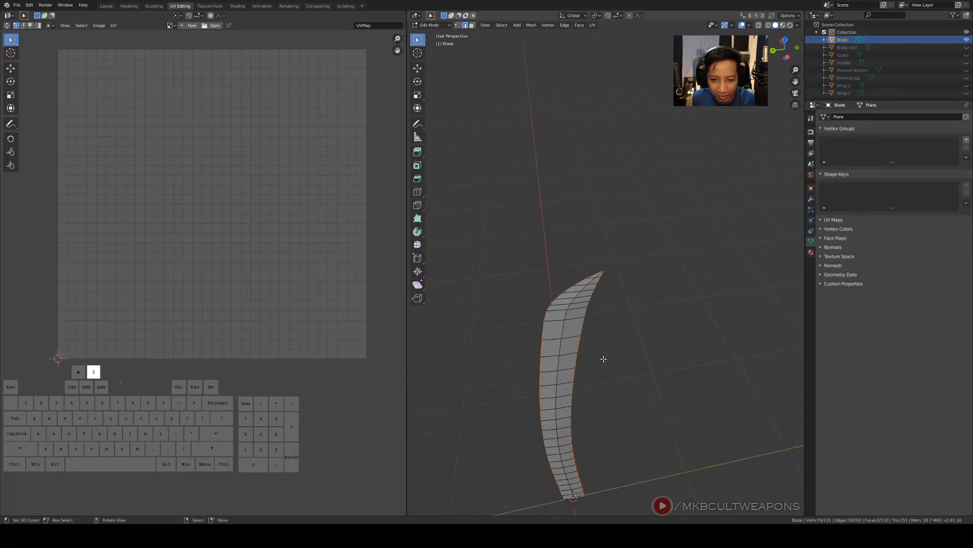
# Mark the selected edge loops along the blade's spine and cutting edge as seams
pyautogui.moveTo(604, 361); pyautogui.dragTo(737, 348, button='middle')
pyautogui.press('ctrl')
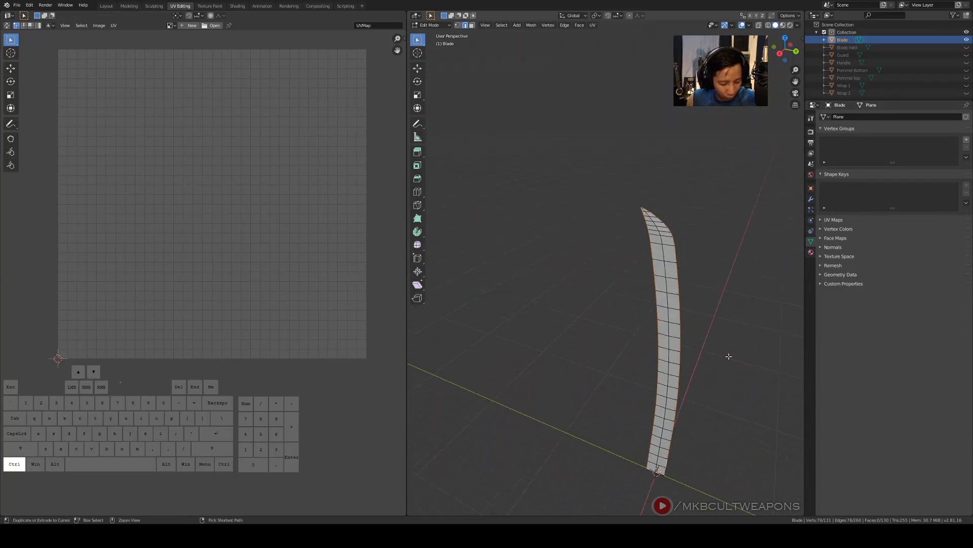
pyautogui.hotkey('ctrl', 'e')
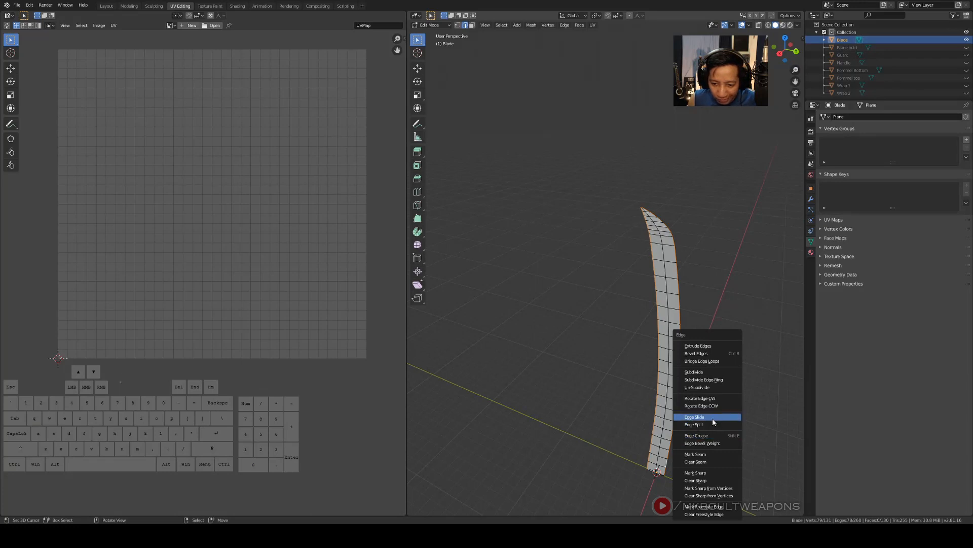
pyautogui.click(701, 454)
# Select the entire blade mesh and unwrap it
pyautogui.keyDown('shift'); pyautogui.moveTo(687, 412); pyautogui.dragTo(623, 310, button='middle'); pyautogui.keyUp('shift')
pyautogui.press('KP_3')
pyautogui.scroll(-2, 611, 341)
pyautogui.scroll(3, 611, 342)
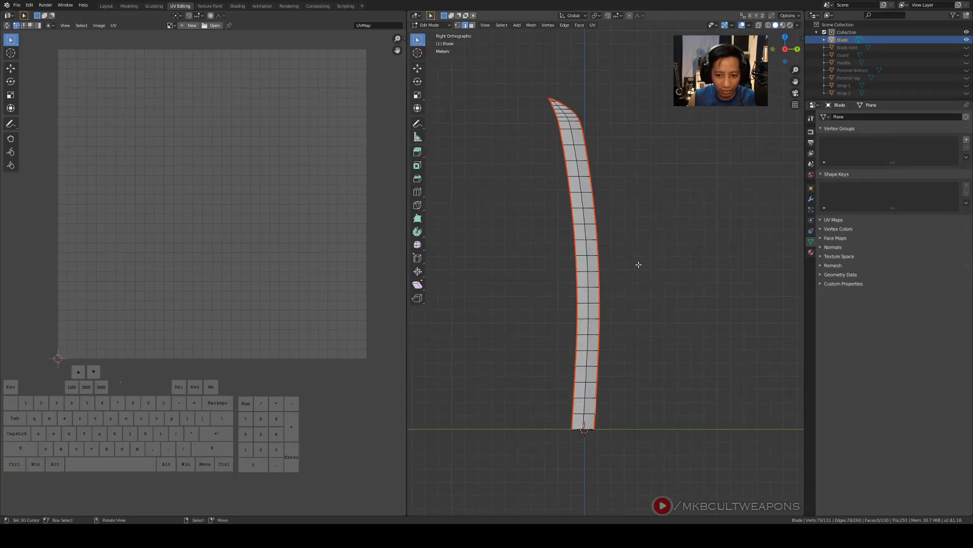
pyautogui.press('a')
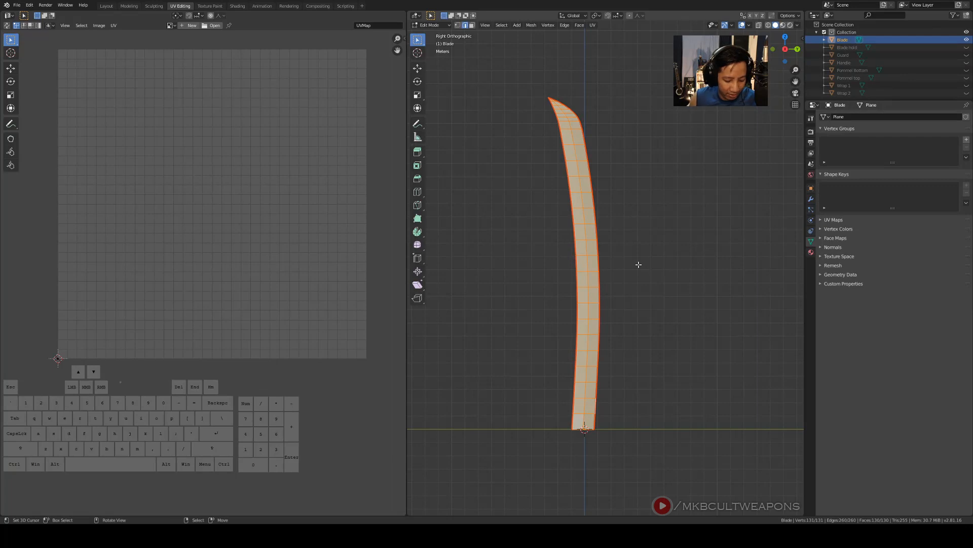
pyautogui.press('u')
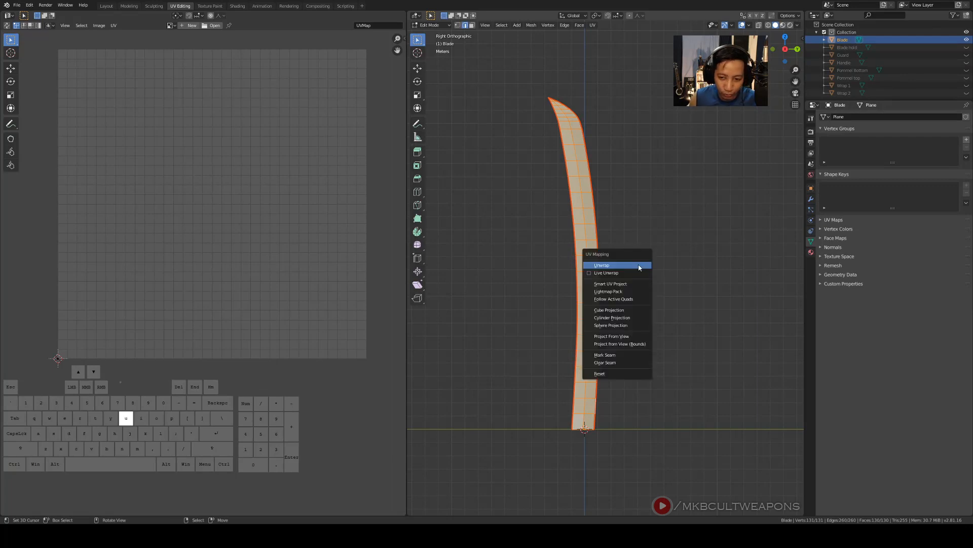
pyautogui.click(601, 265)
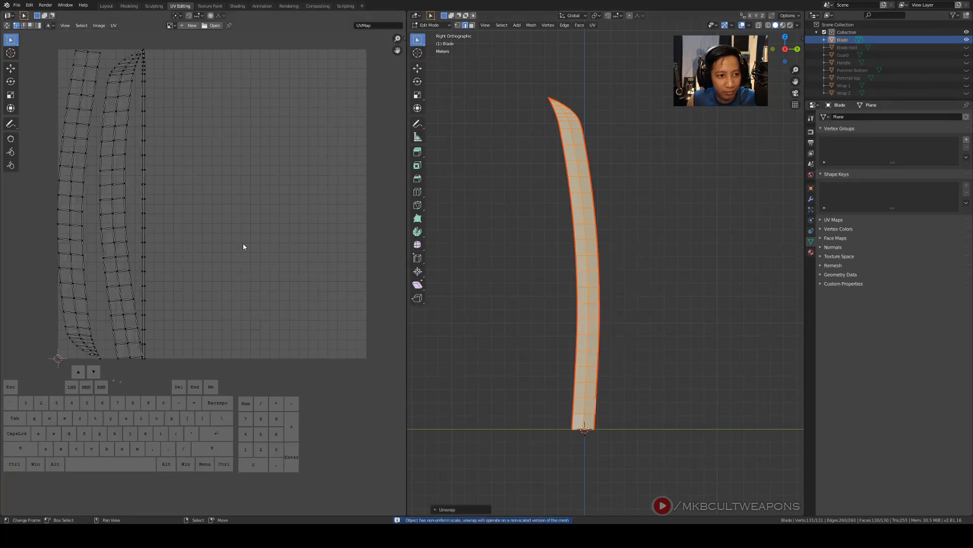
# Compare the blade's unwrapped UV islands with its side faces and thin spine on the model
pyautogui.keyDown('shift'); pyautogui.moveTo(153, 270); pyautogui.dragTo(231, 161, button='middle'); pyautogui.keyUp('shift')
pyautogui.scroll(2, 218, 209)
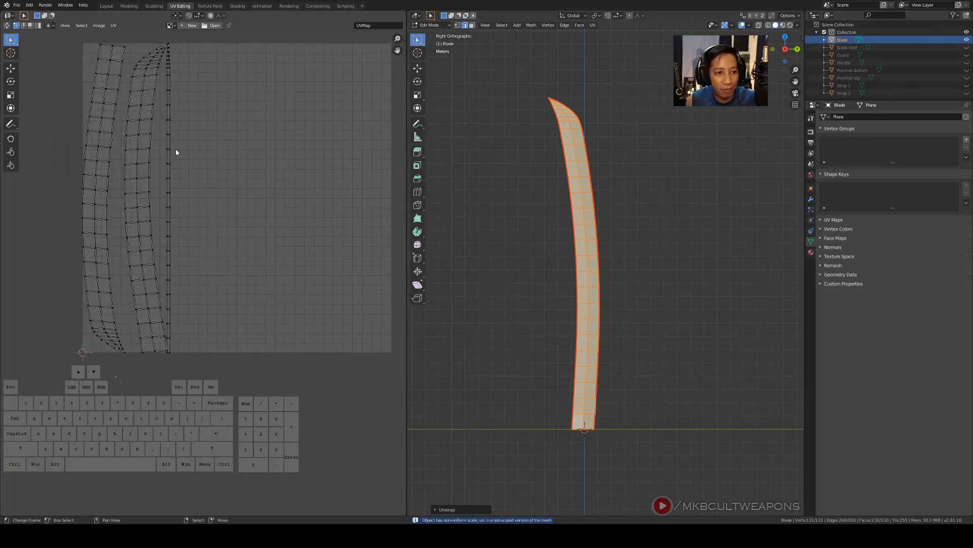
pyautogui.scroll(-1, 204, 133)
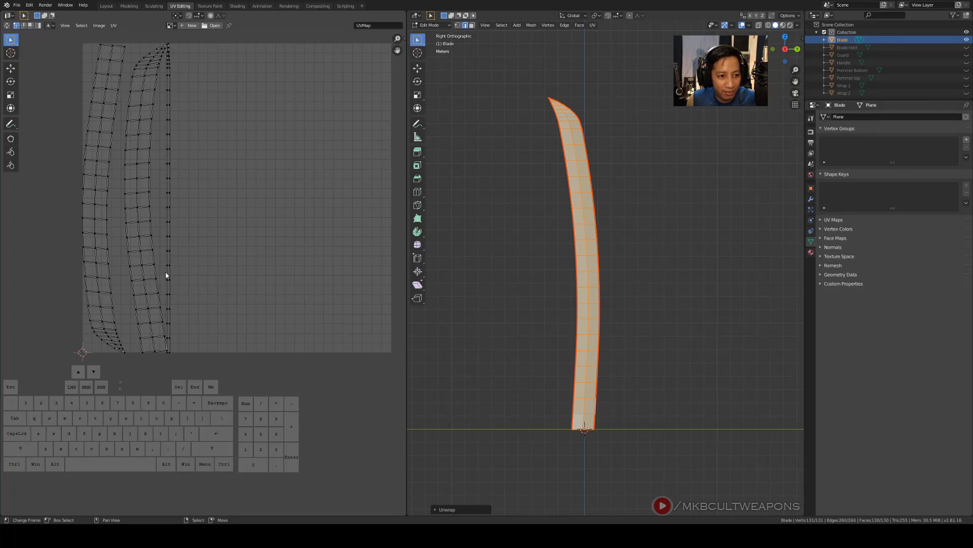
pyautogui.moveTo(507, 304); pyautogui.dragTo(484, 286, button='middle')
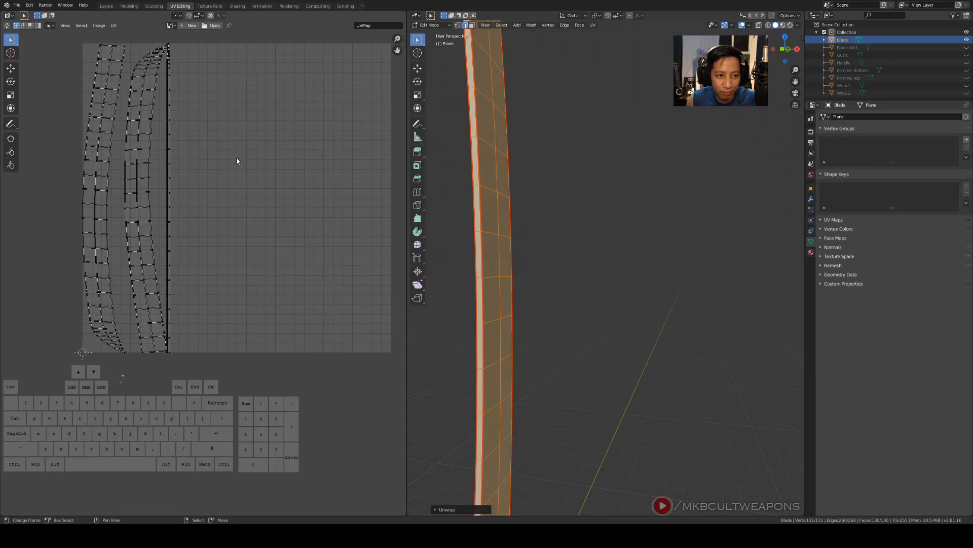
pyautogui.moveTo(513, 289); pyautogui.dragTo(532, 289, button='middle')
pyautogui.scroll(-2, 172, 271)
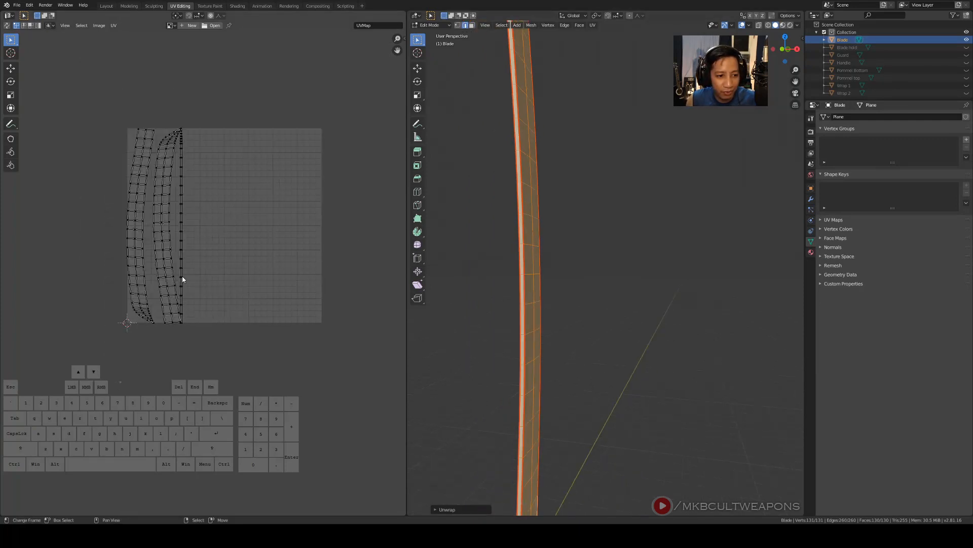
pyautogui.scroll(1, 185, 278)
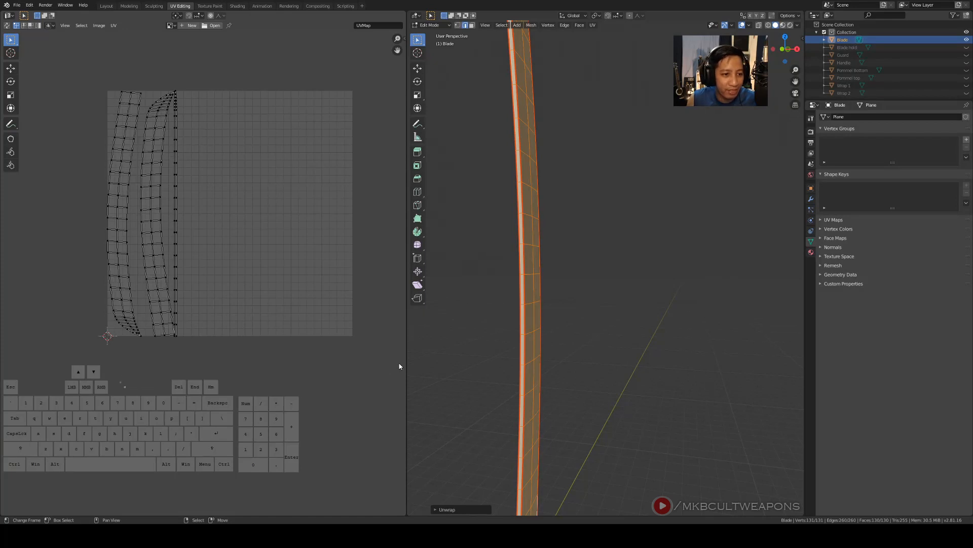
pyautogui.scroll(-5, 600, 319)
pyautogui.press('KP_3')
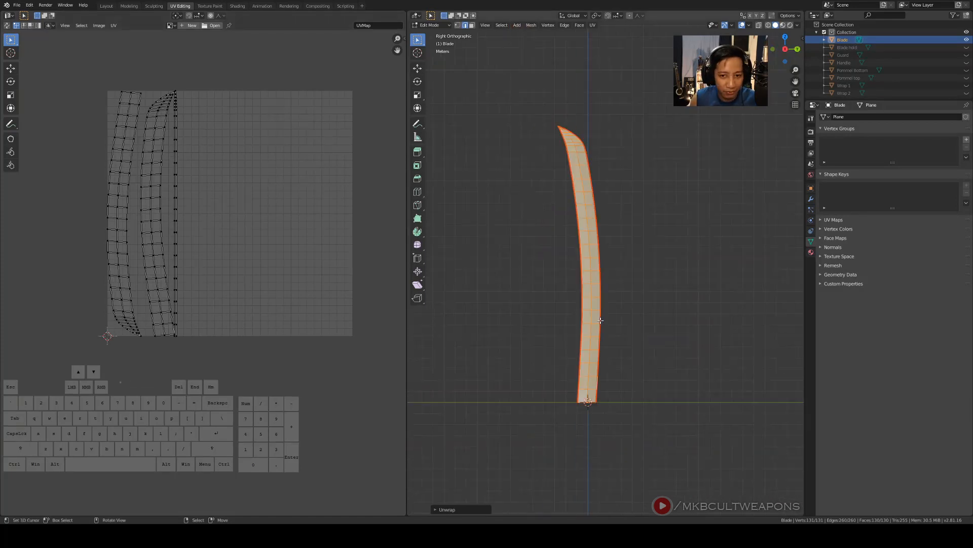
pyautogui.scroll(2, 536, 315)
pyautogui.keyDown('shift'); pyautogui.moveTo(617, 320); pyautogui.dragTo(586, 322, button='middle'); pyautogui.keyUp('shift')
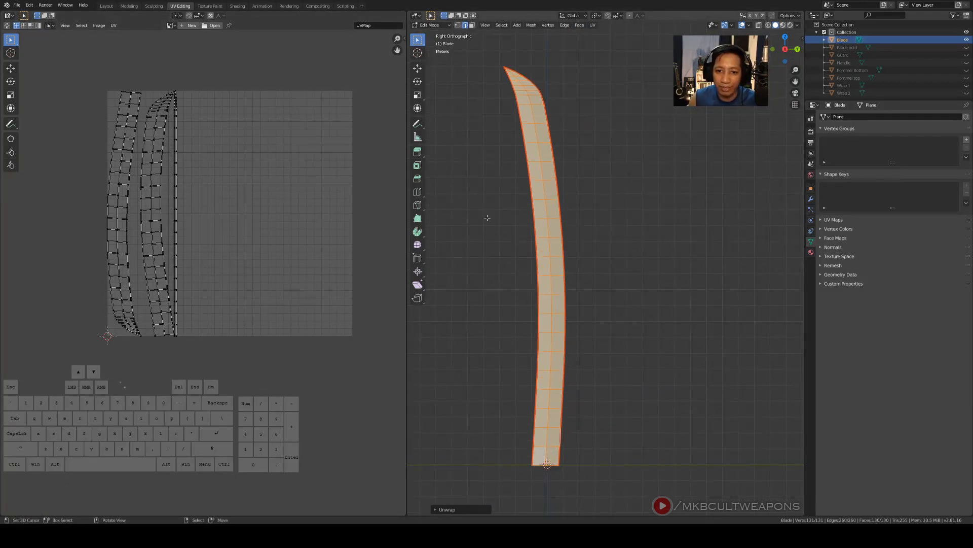
# Leave Edit Mode on the blade and unhide all the other katana parts
pyautogui.hotkey('alt', 'a')
pyautogui.press('Tab')
pyautogui.press('a')
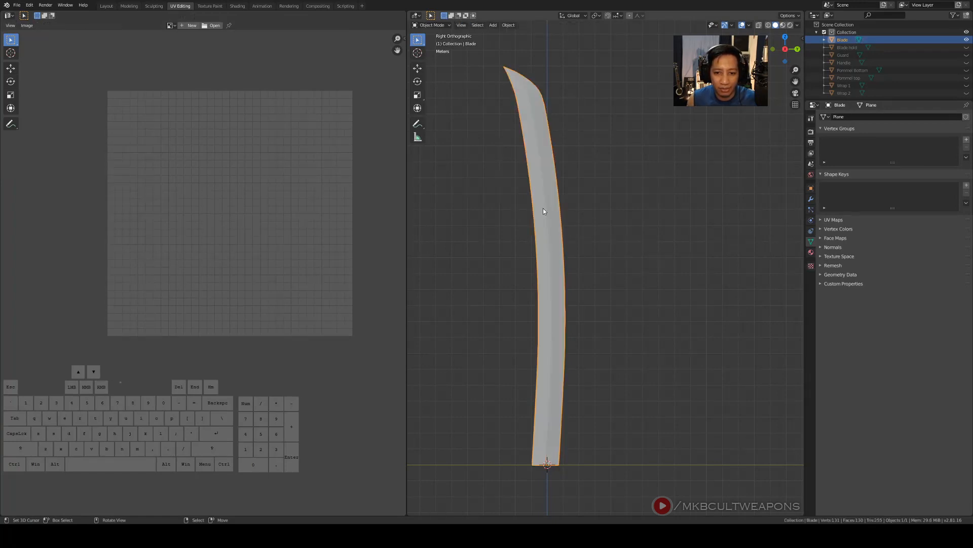
pyautogui.press('h')
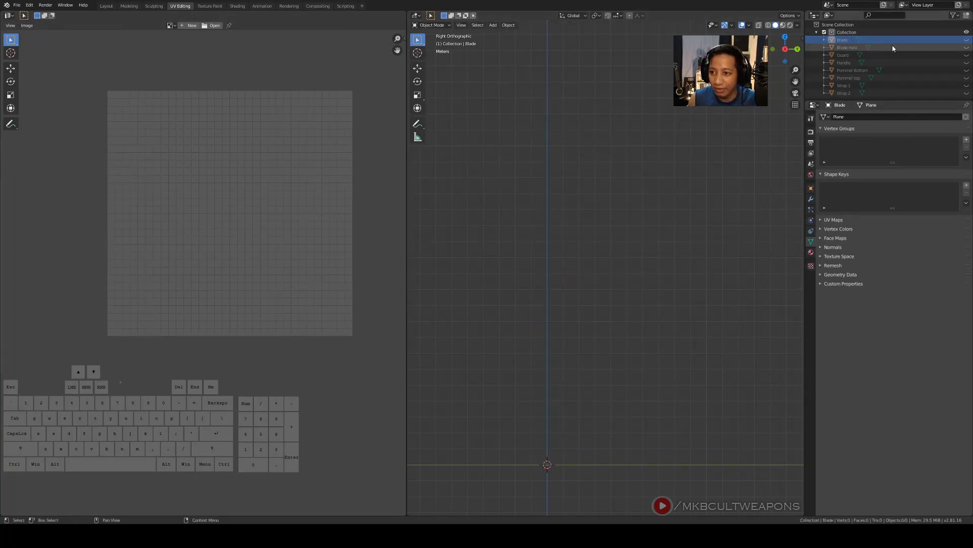
pyautogui.click(967, 40)
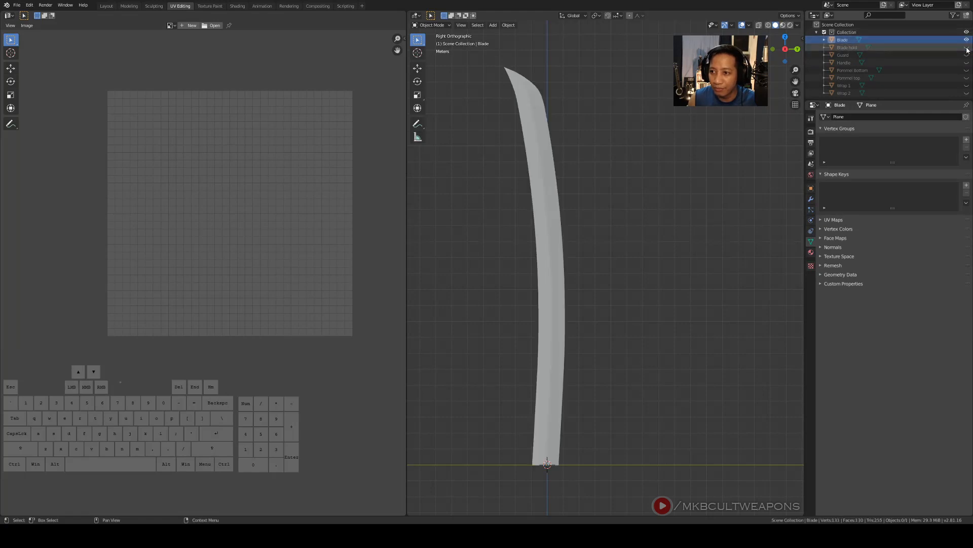
pyautogui.moveTo(968, 49); pyautogui.dragTo(967, 94)
# Select the Blade hold at the base of the blade and enter Edit Mode on it
pyautogui.scroll(-6, 605, 311)
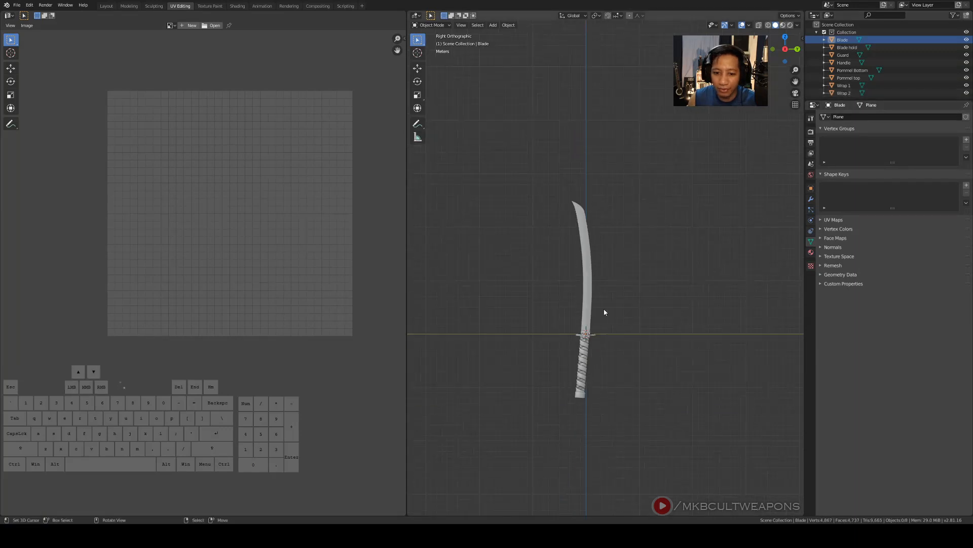
pyautogui.keyDown('shift'); pyautogui.moveTo(604, 311); pyautogui.dragTo(619, 364, button='middle'); pyautogui.keyUp('shift')
pyautogui.scroll(4, 610, 322)
pyautogui.keyDown('shift'); pyautogui.moveTo(610, 321); pyautogui.dragTo(662, 338, button='middle'); pyautogui.keyUp('shift')
pyautogui.press('KP_1')
pyautogui.scroll(3, 613, 358)
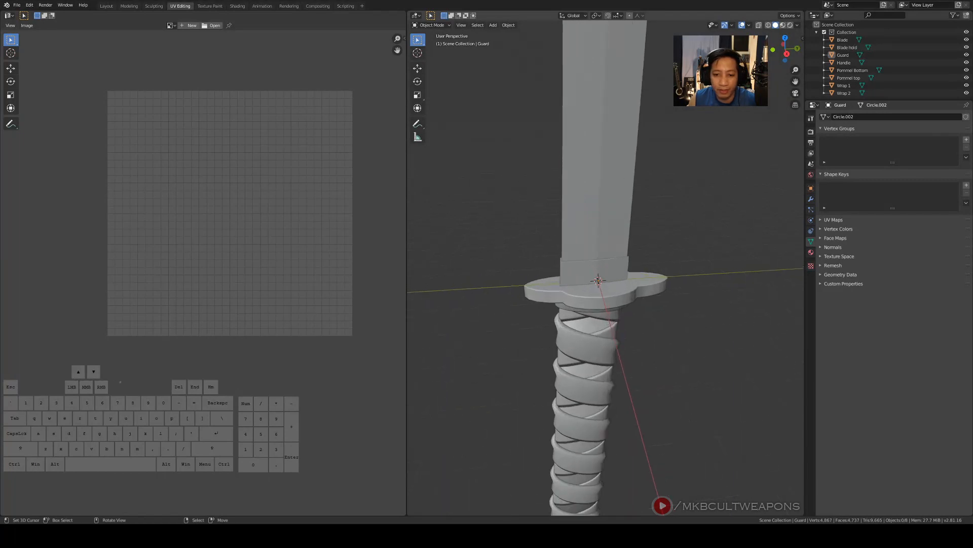
pyautogui.scroll(1, 606, 268)
pyautogui.rightClick(616, 267)
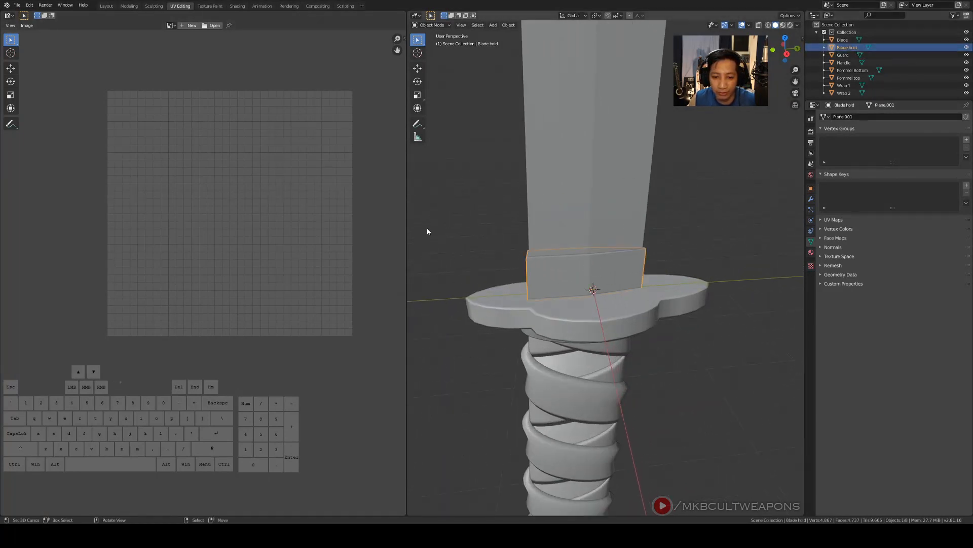
pyautogui.moveTo(427, 227); pyautogui.dragTo(489, 230, button='middle')
pyautogui.moveTo(698, 313); pyautogui.dragTo(552, 300, button='middle')
pyautogui.scroll(2, 562, 293)
pyautogui.scroll(3, 577, 310)
pyautogui.rightClick(575, 309)
pyautogui.press('Tab')
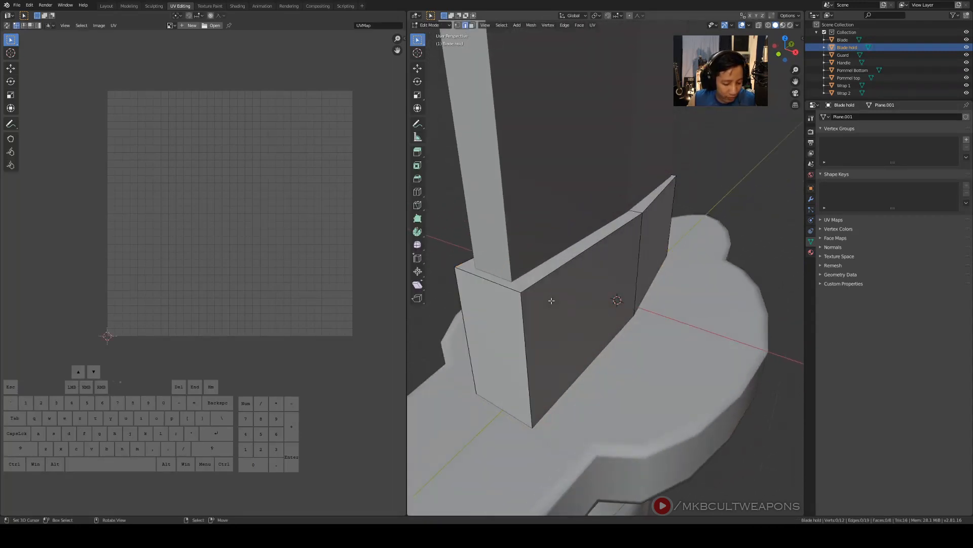
pyautogui.moveTo(608, 311); pyautogui.dragTo(536, 343, button='middle')
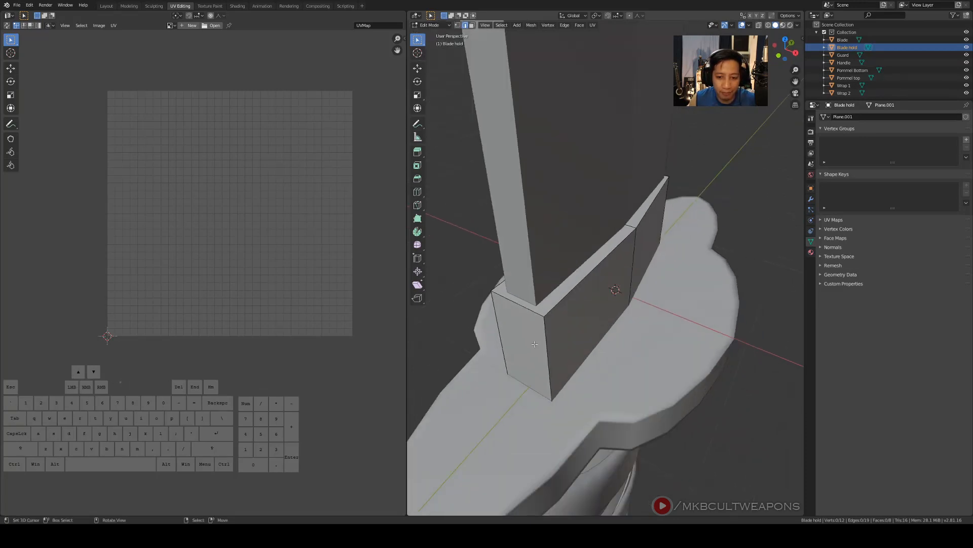
pyautogui.scroll(2, 567, 338)
pyautogui.click(501, 376)
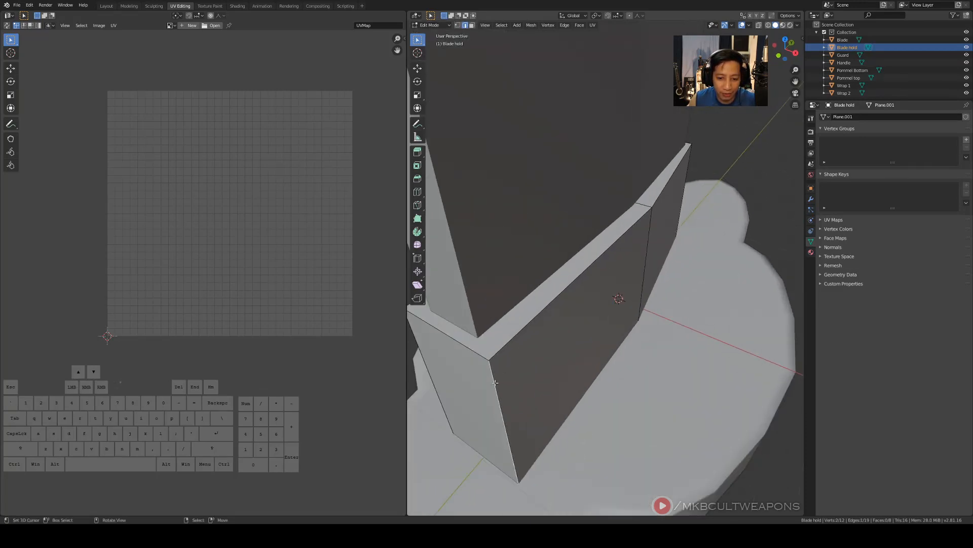
pyautogui.moveTo(501, 376); pyautogui.dragTo(629, 361, button='middle')
pyautogui.keyDown('shift'); pyautogui.click(638, 360); pyautogui.keyUp('shift')
pyautogui.moveTo(593, 328)
pyautogui.mouseDown(button='middle')
pyautogui.moveTo(578, 330)
pyautogui.moveTo(601, 328)
pyautogui.mouseUp(button='middle')
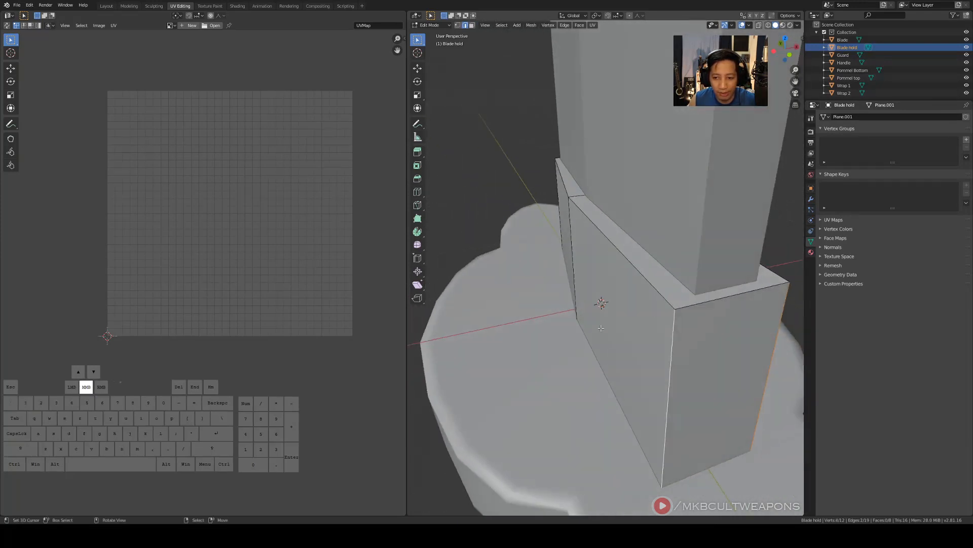
# Select the six outer edges around the top rim of the blade hold and mark them as seams
pyautogui.click(727, 298)
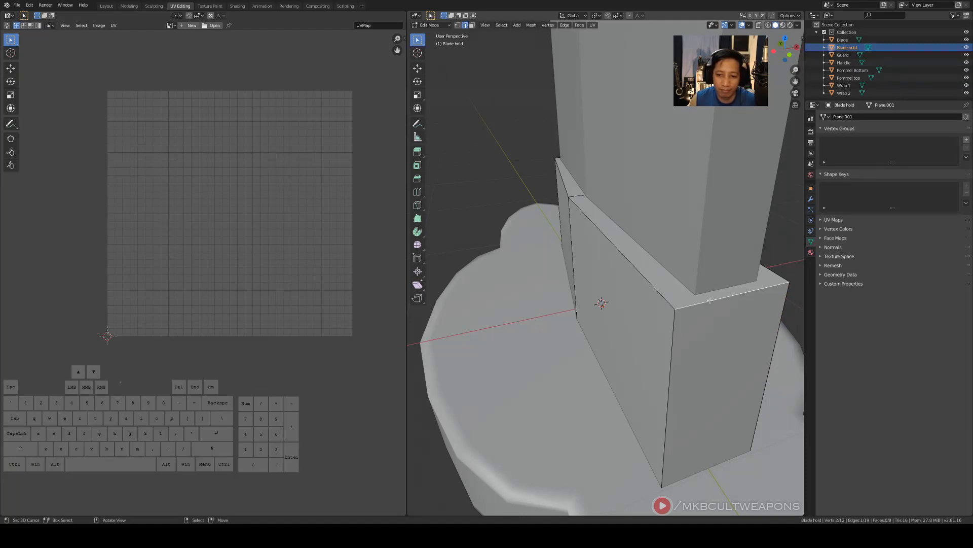
pyautogui.keyDown('shift'); pyautogui.rightClick(670, 298); pyautogui.keyUp('shift')
pyautogui.moveTo(671, 298); pyautogui.dragTo(551, 351, button='middle')
pyautogui.keyDown('shift'); pyautogui.rightClick(585, 256); pyautogui.keyUp('shift')
pyautogui.keyDown('shift'); pyautogui.rightClick(647, 249); pyautogui.keyUp('shift')
pyautogui.keyDown('shift'); pyautogui.rightClick(583, 271); pyautogui.keyUp('shift')
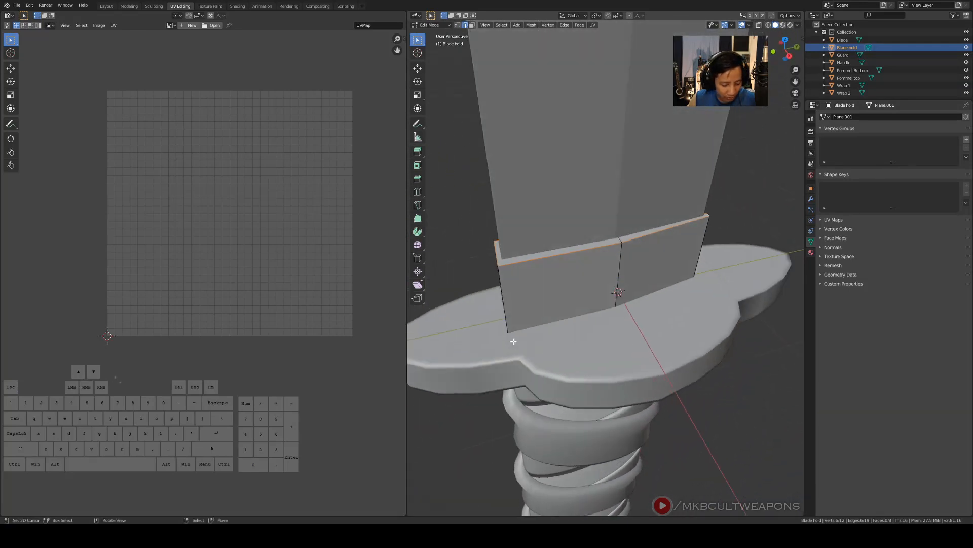
pyautogui.hotkey('ctrl', 'e')
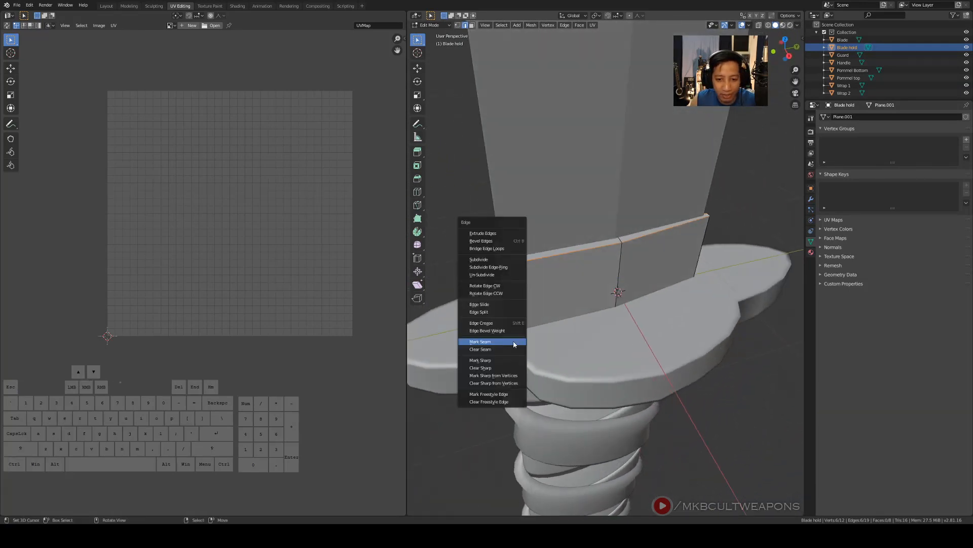
pyautogui.click(488, 342)
# Select the whole blade hold mesh and unwrap it
pyautogui.moveTo(488, 341); pyautogui.dragTo(579, 295, button='middle')
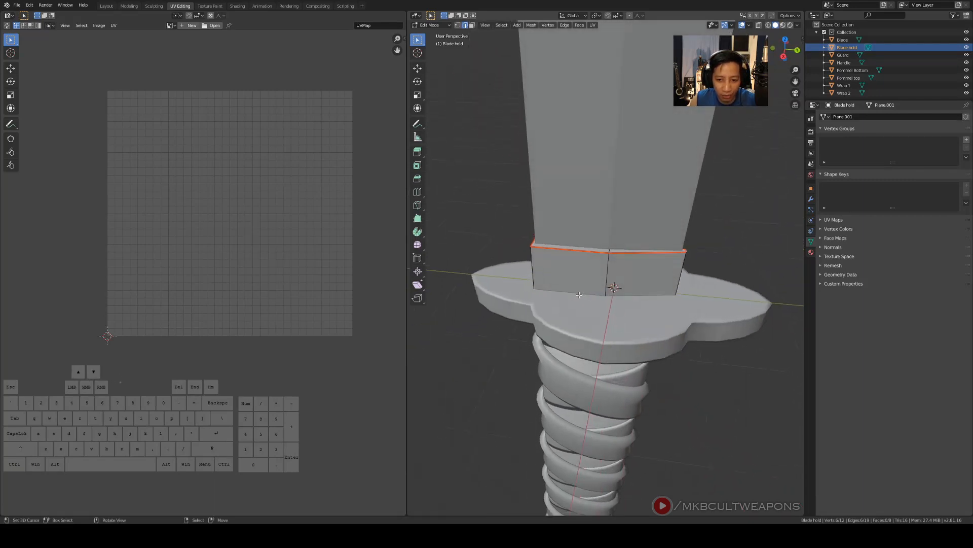
pyautogui.press('a')
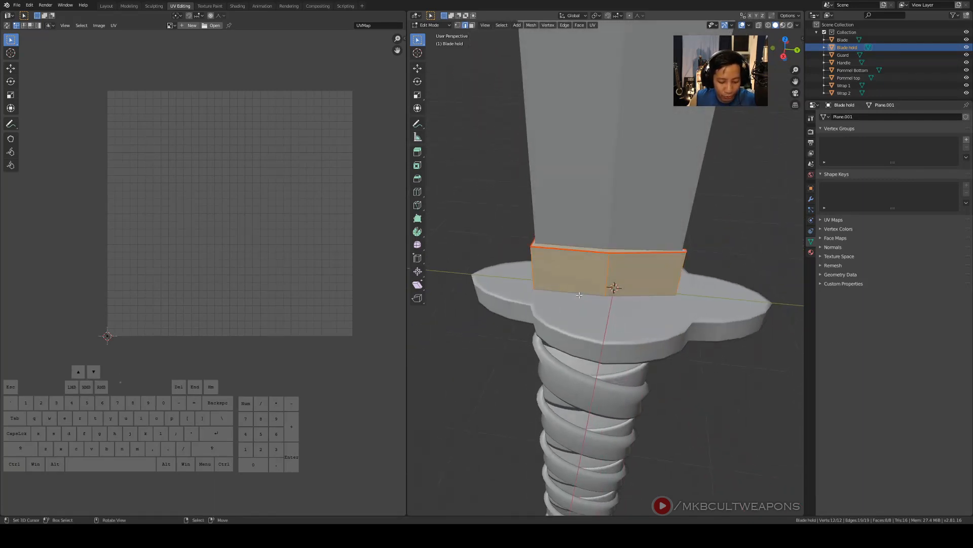
pyautogui.press('u')
pyautogui.click(581, 298)
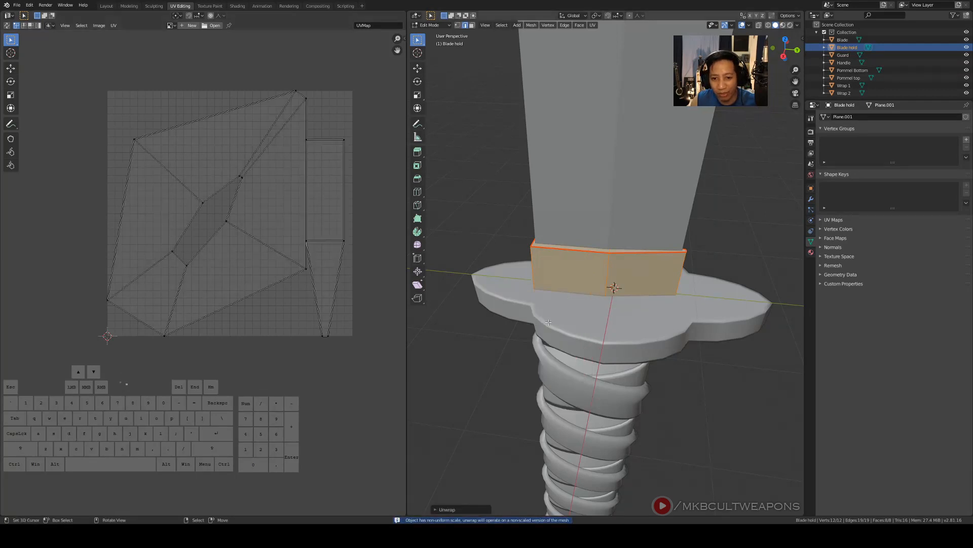
# Clear the seam from the short top edge at the blade hold's thick spine end
pyautogui.scroll(1, 577, 288)
pyautogui.moveTo(577, 288); pyautogui.dragTo(602, 324, button='middle')
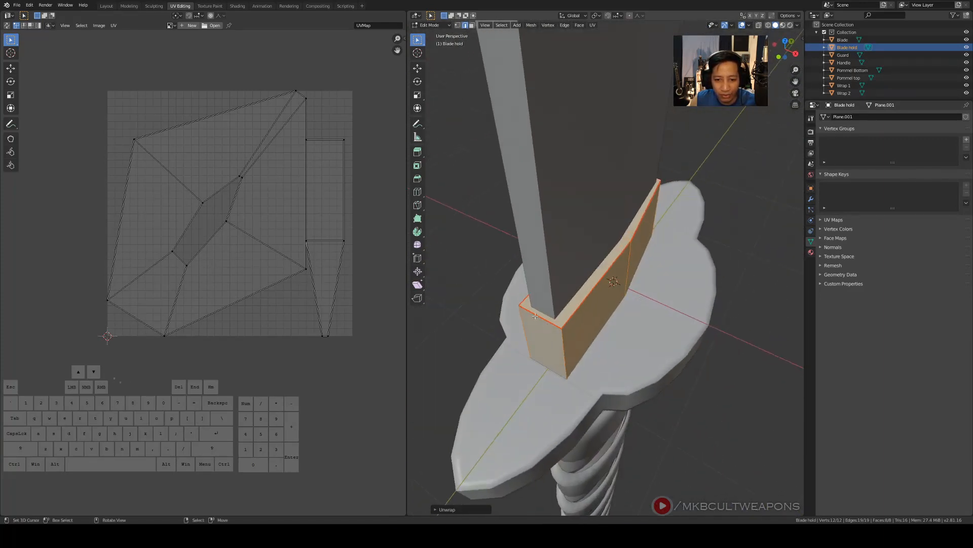
pyautogui.scroll(2, 550, 318)
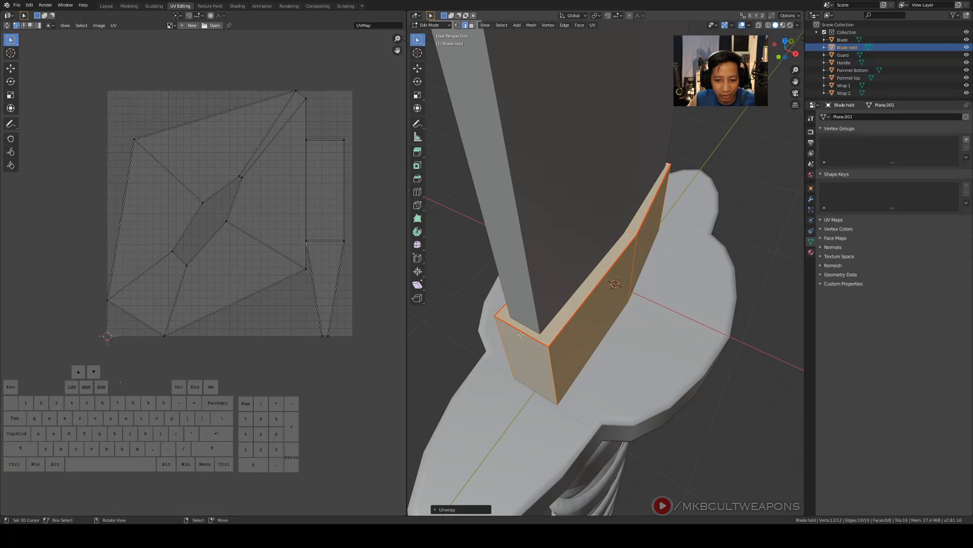
pyautogui.click(522, 336)
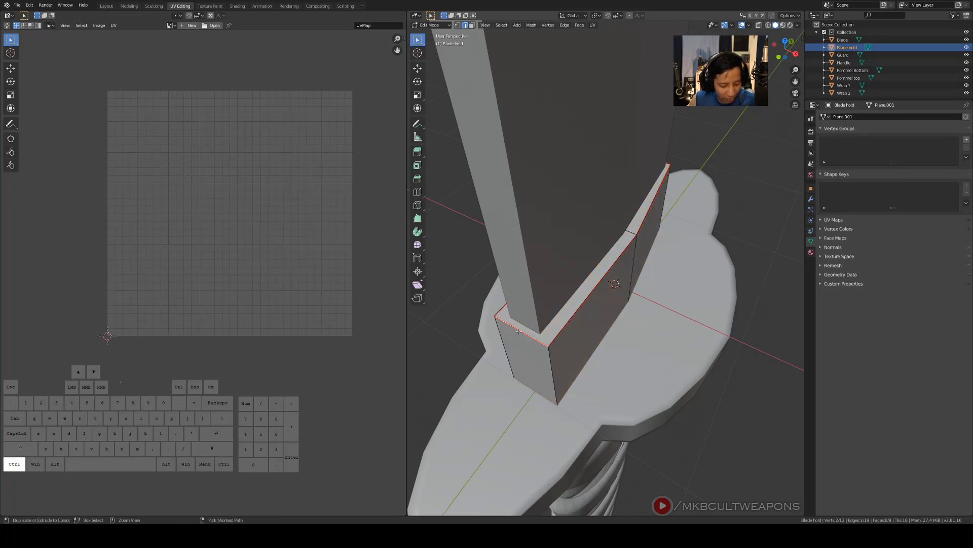
pyautogui.hotkey('ctrl', 'e')
pyautogui.click(506, 339)
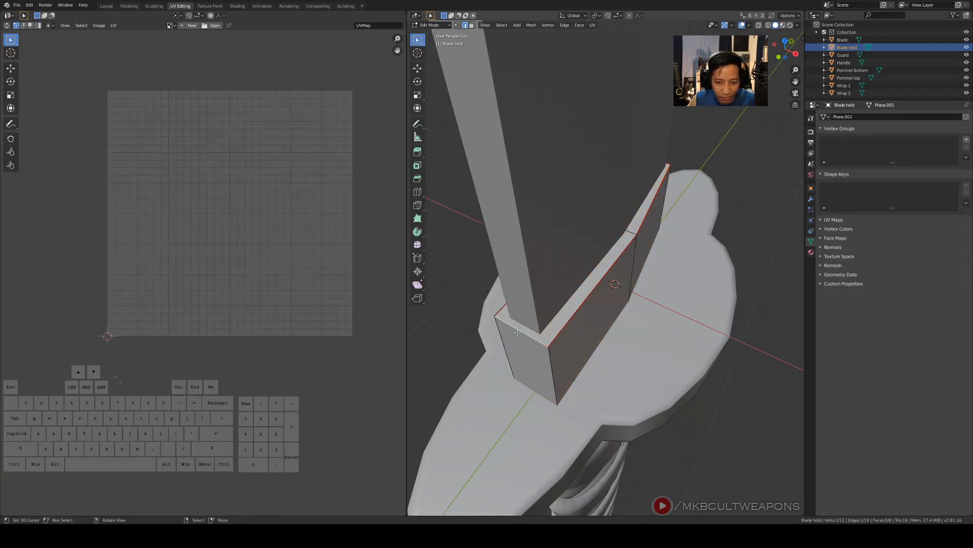
# Unwrap the whole blade hold again using the revised seams
pyautogui.moveTo(617, 342); pyautogui.dragTo(548, 314, button='middle')
pyautogui.press('a')
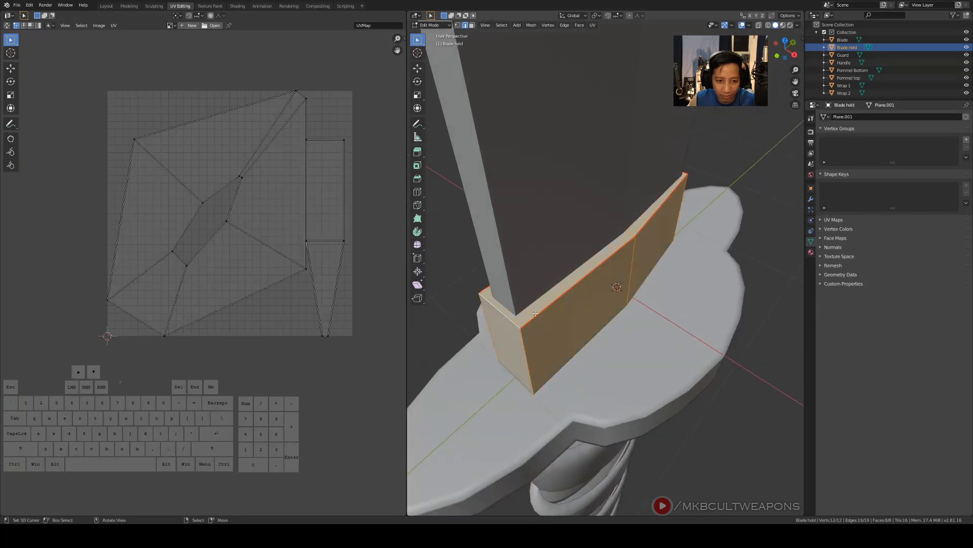
pyautogui.press('u')
pyautogui.click(537, 316)
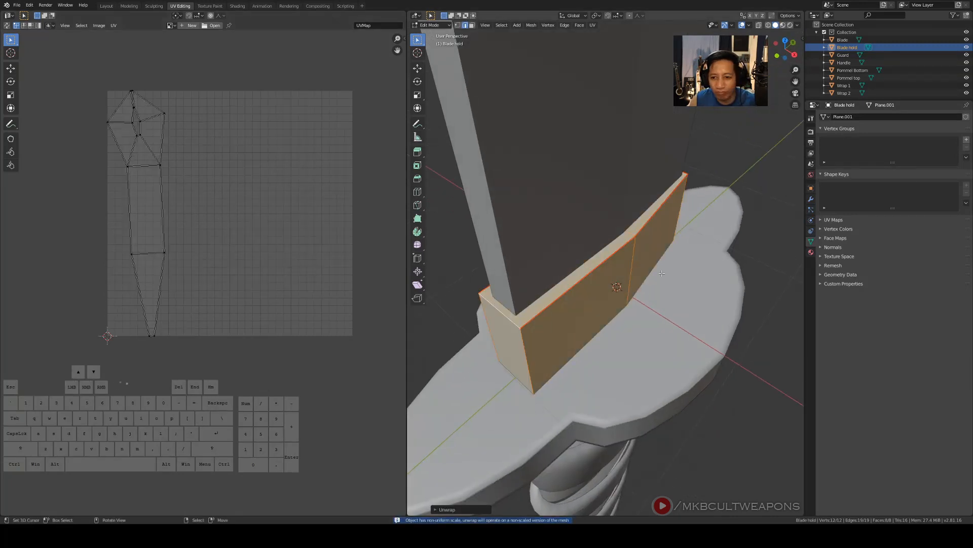
# Mark one vertical corner edge at the blade hold's thick spine end as a seam
pyautogui.moveTo(447, 203); pyautogui.dragTo(632, 259, button='middle')
pyautogui.scroll(2, 662, 263)
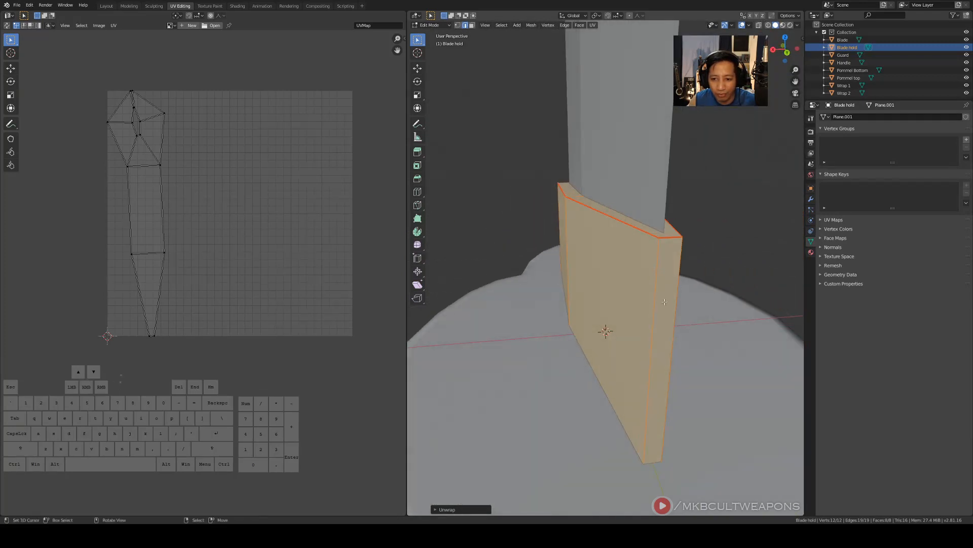
pyautogui.moveTo(664, 302); pyautogui.dragTo(626, 284, button='middle')
pyautogui.click(625, 284)
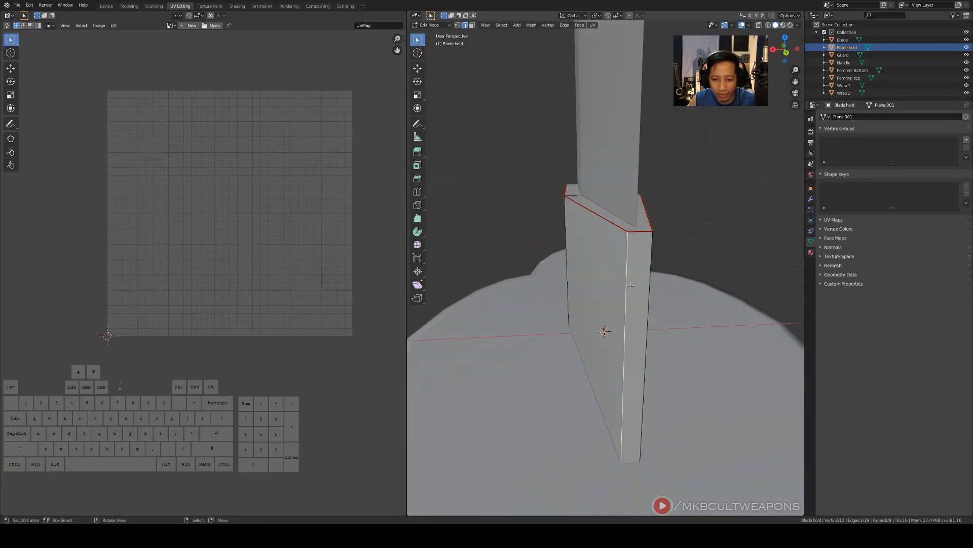
pyautogui.hotkey('ctrl', 'e')
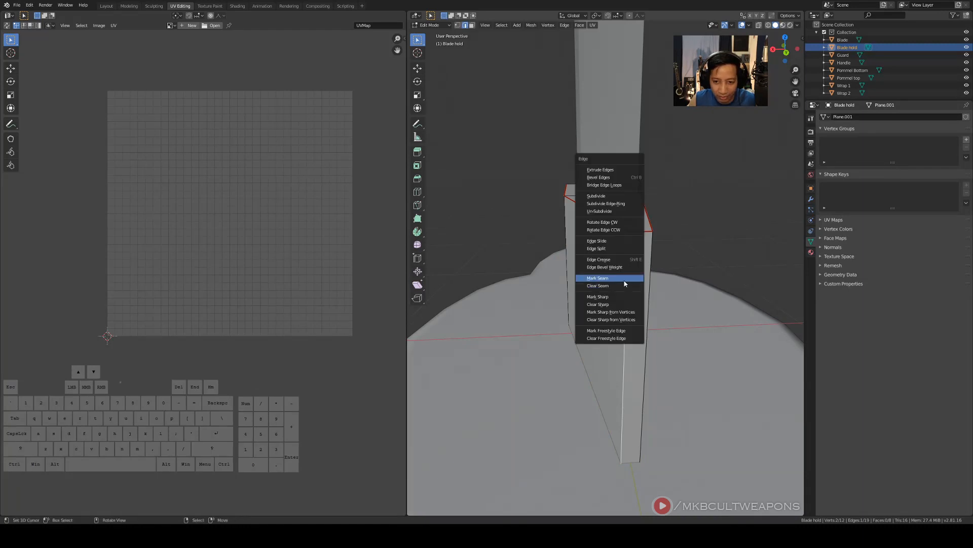
pyautogui.click(625, 280)
# Select the entire blade hold mesh and unwrap it with the added vertical seam
pyautogui.moveTo(624, 279); pyautogui.dragTo(598, 320, button='middle')
pyautogui.press('a')
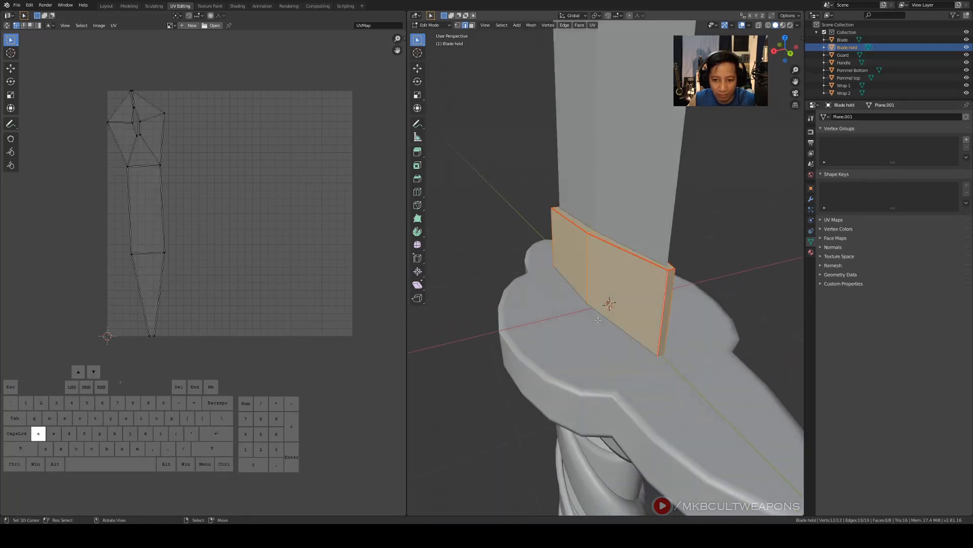
pyautogui.press('u')
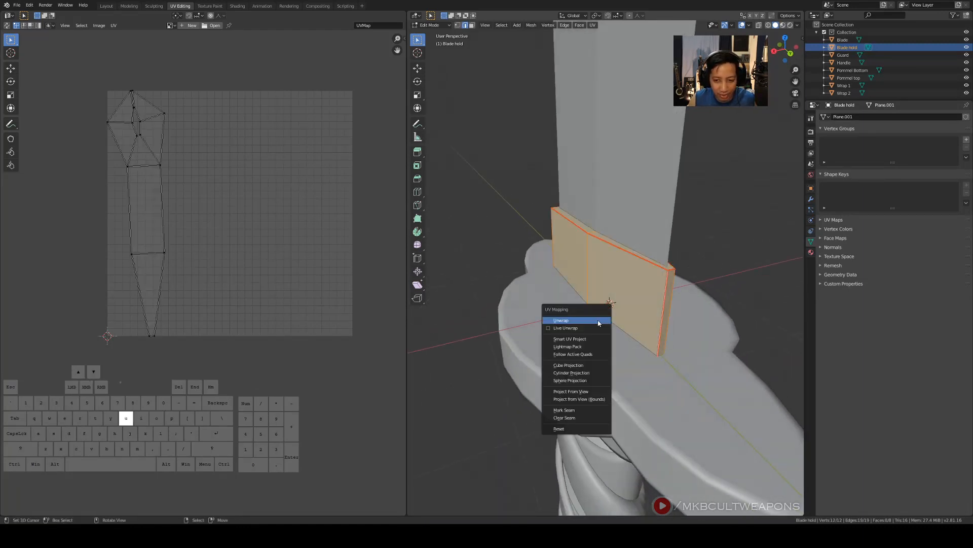
pyautogui.click(598, 323)
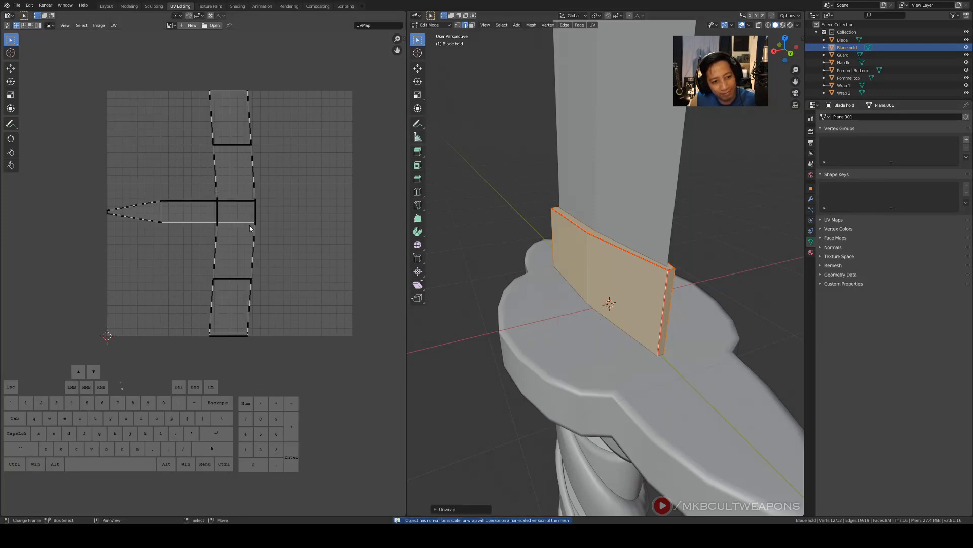
# Select all of the blade hold's UVs and move them along X to just outside the left side of the UV square
pyautogui.scroll(-4, 687, 282)
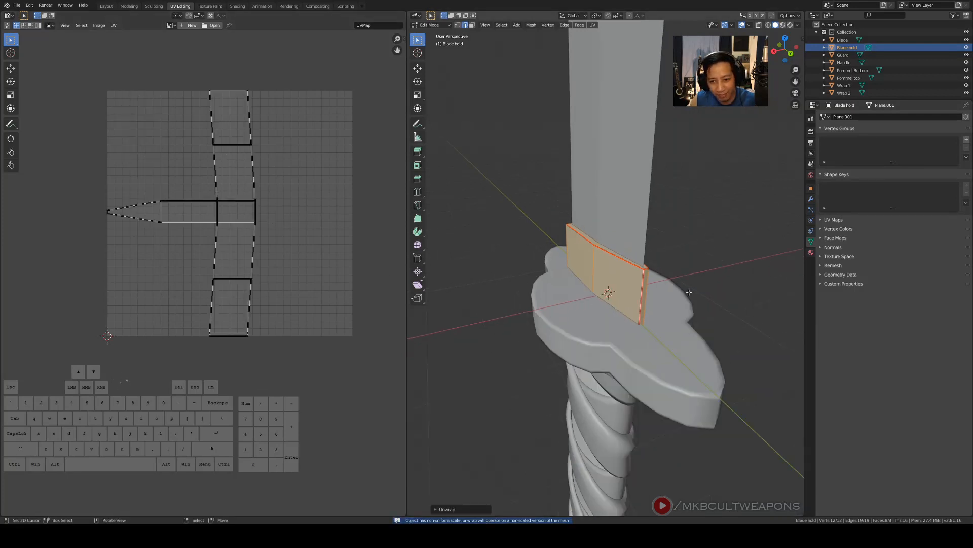
pyautogui.click(700, 256)
pyautogui.moveTo(391, 293); pyautogui.dragTo(55, 308, button='middle')
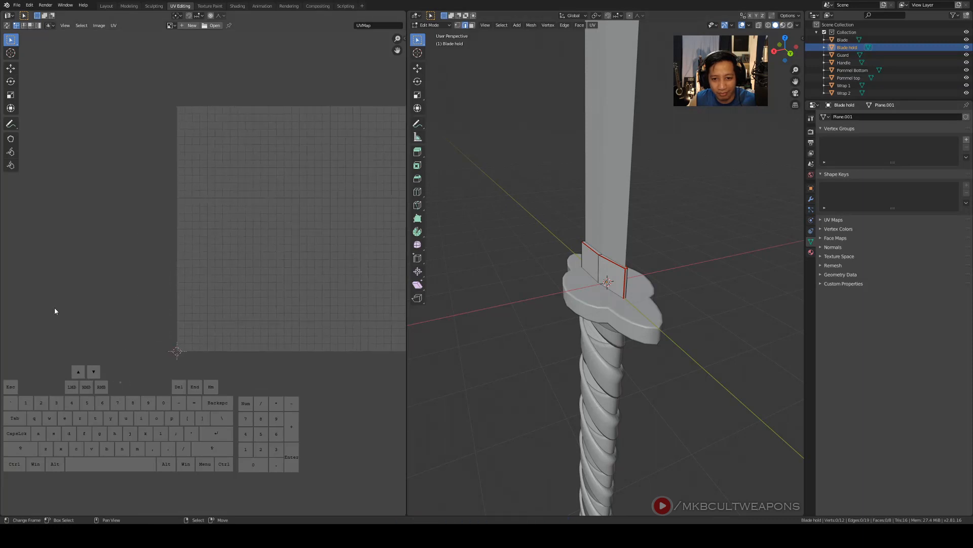
pyautogui.moveTo(256, 309); pyautogui.dragTo(166, 251, button='middle')
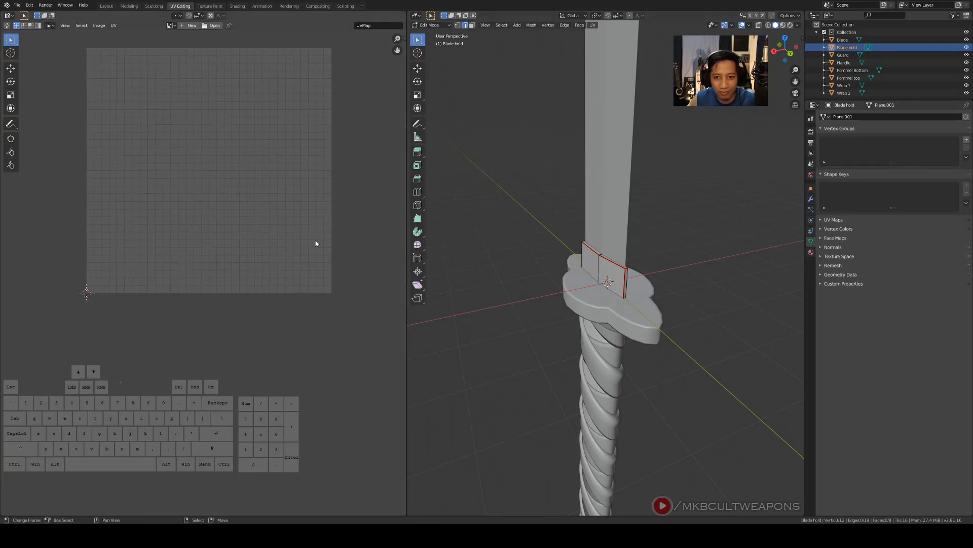
pyautogui.press('a')
pyautogui.press('a')
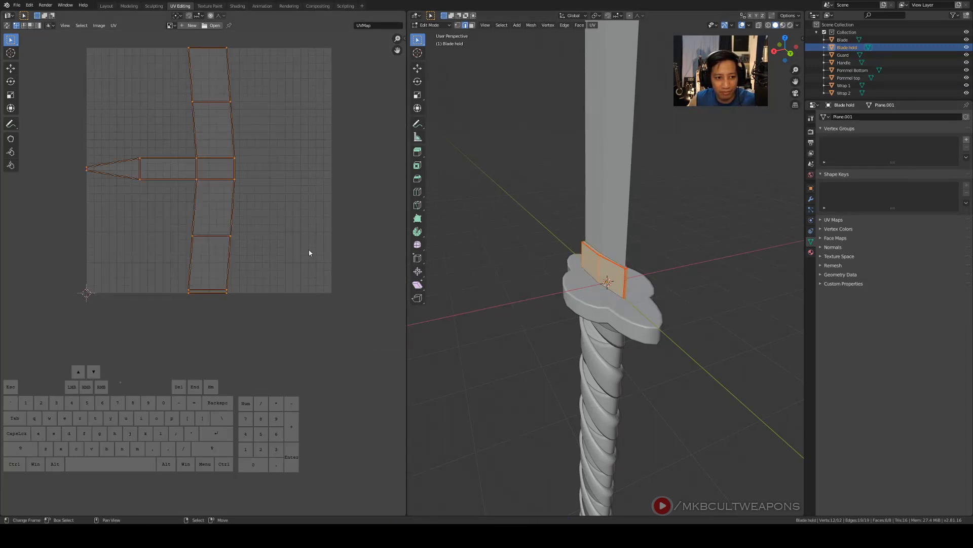
pyautogui.scroll(-3, 310, 252)
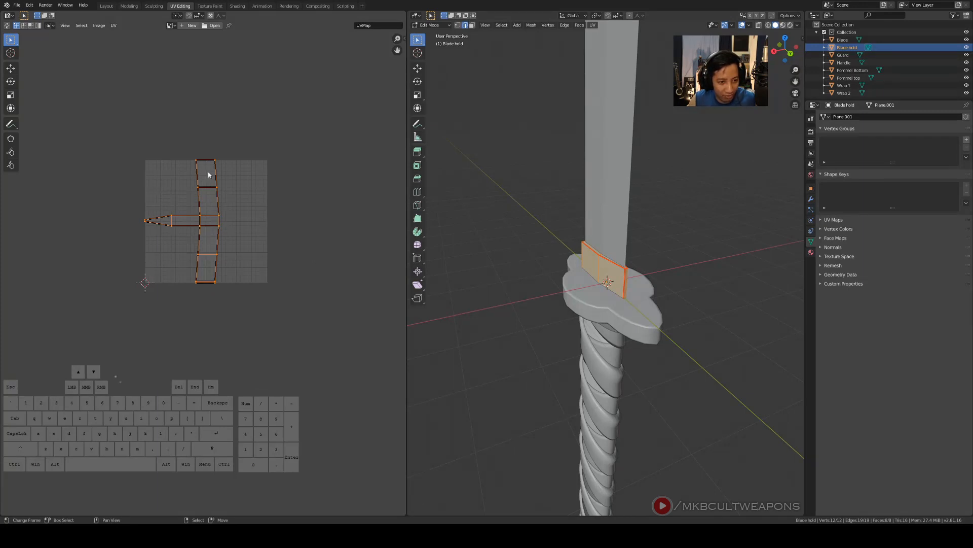
pyautogui.press('b')
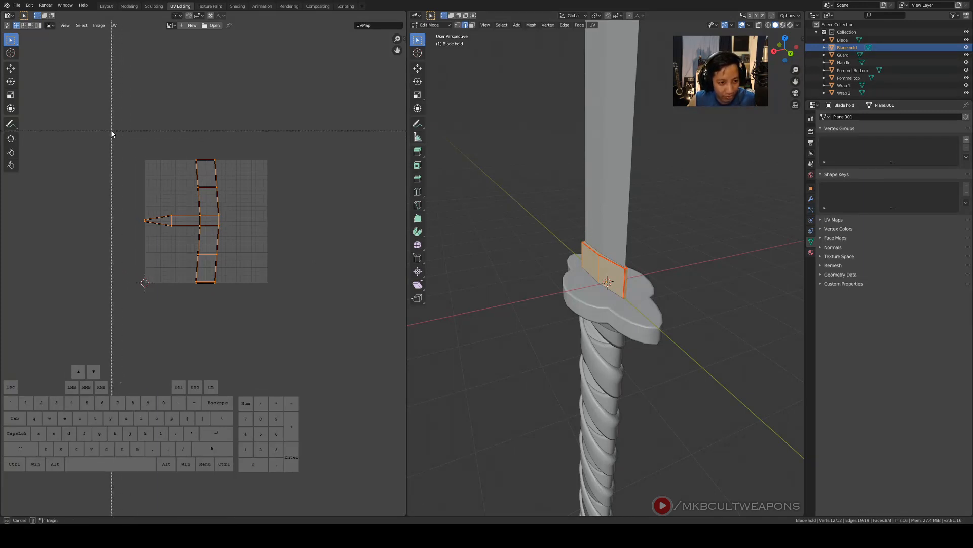
pyautogui.moveTo(112, 131); pyautogui.dragTo(257, 304)
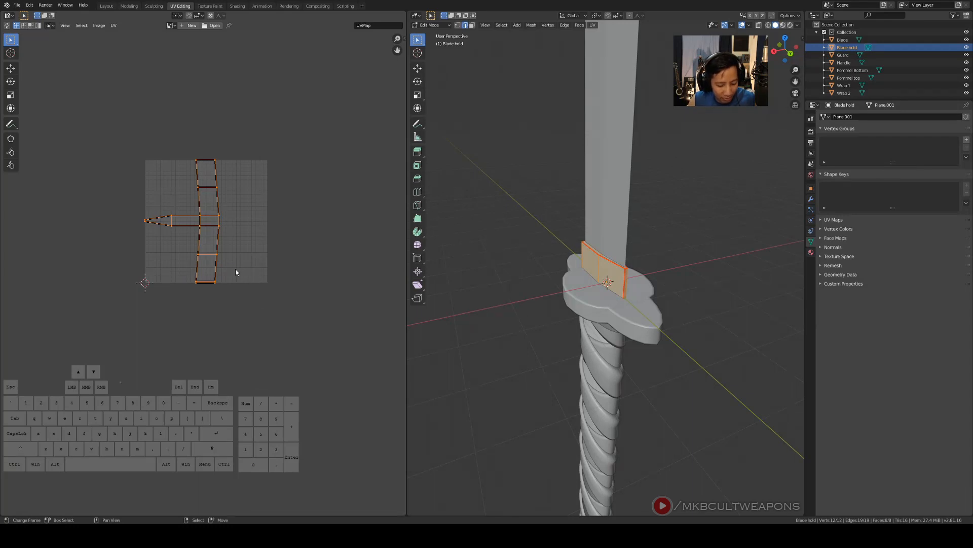
pyautogui.press('g')
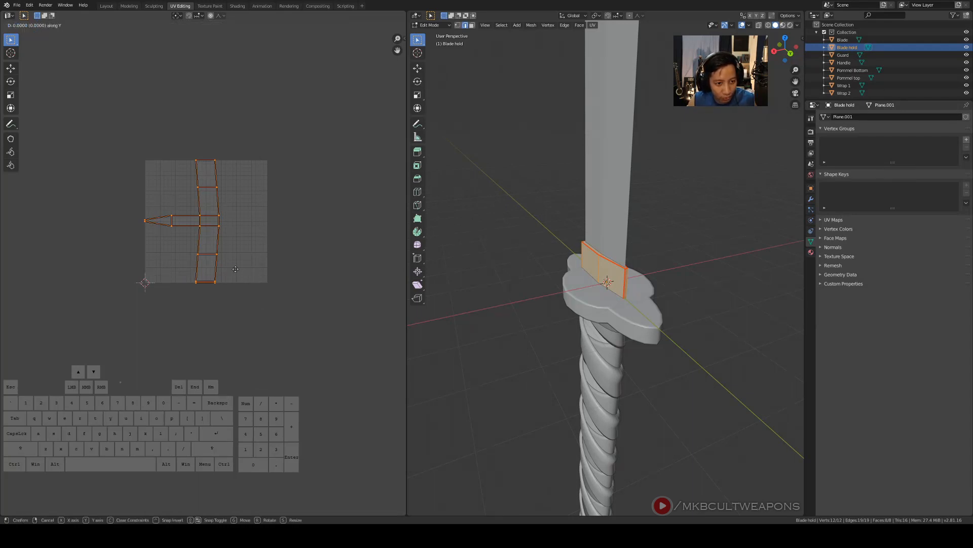
pyautogui.press('y')
pyautogui.press('x')
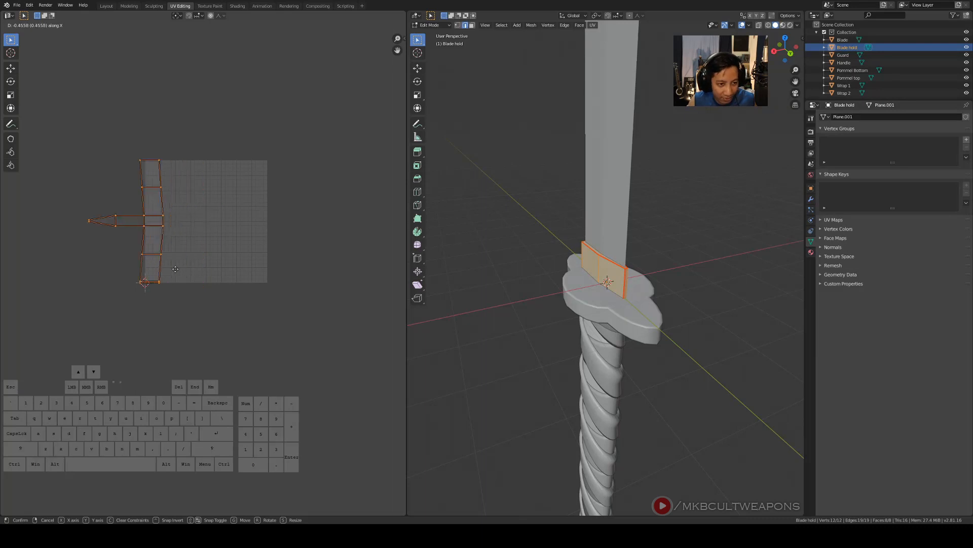
pyautogui.click(147, 271)
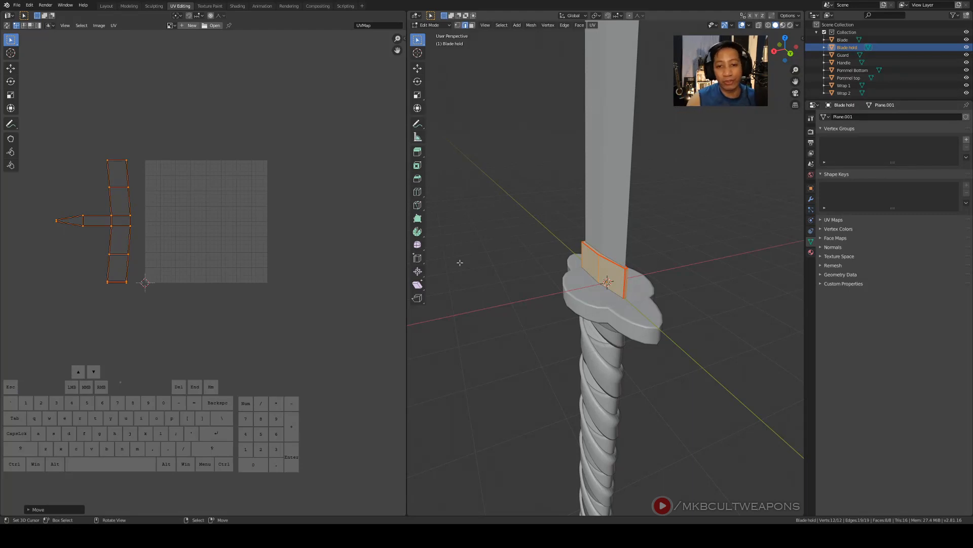
pyautogui.scroll(-5, 493, 261)
pyautogui.moveTo(528, 263); pyautogui.dragTo(619, 330, button='middle')
pyautogui.press('KP_3')
pyautogui.scroll(3, 665, 258)
pyautogui.scroll(1, 653, 299)
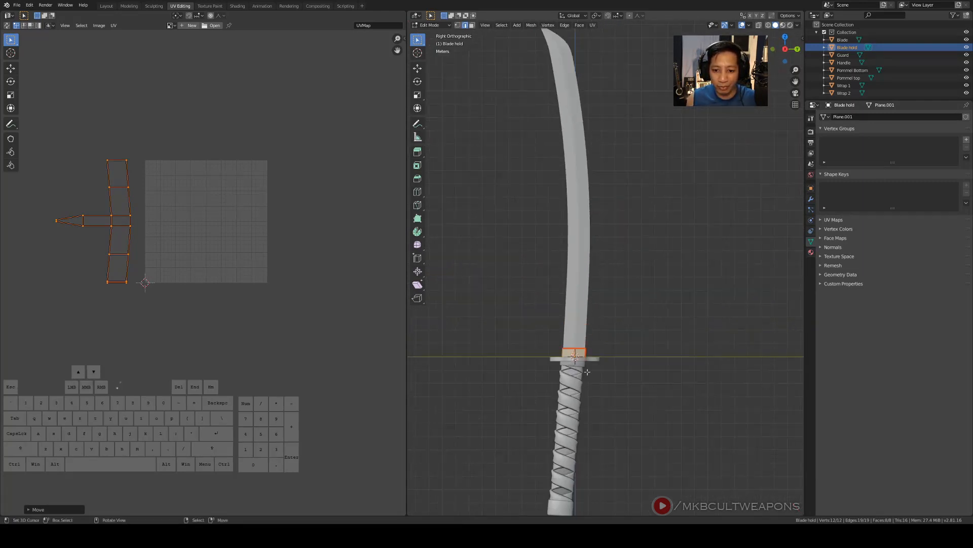
pyautogui.moveTo(619, 385); pyautogui.dragTo(664, 302, button='middle')
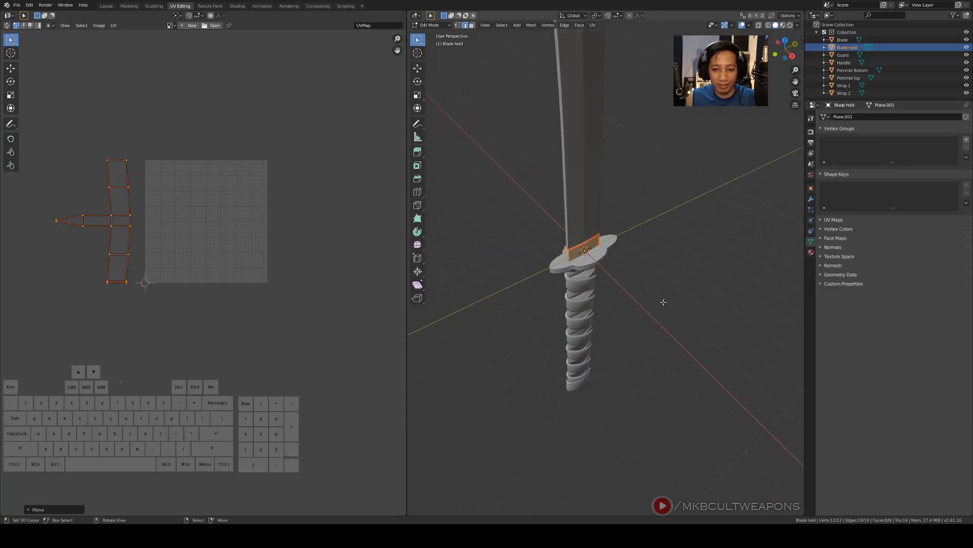
# Leave Edit Mode on the blade hold, select only the guard and enter Edit Mode on it
pyautogui.scroll(3, 659, 285)
pyautogui.rightClick(658, 283)
pyautogui.scroll(3, 658, 283)
pyautogui.press('Tab')
pyautogui.press('a')
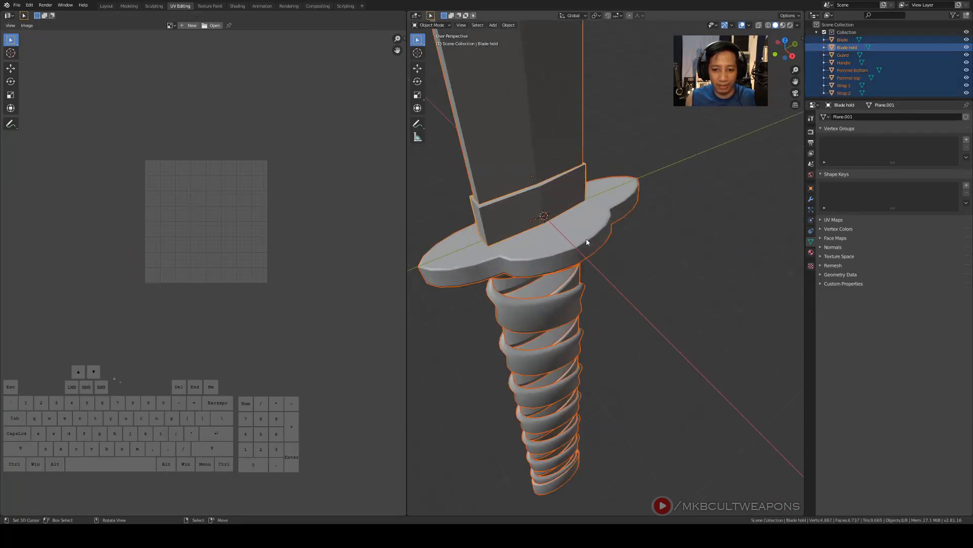
pyautogui.rightClick(593, 239)
pyautogui.moveTo(617, 273); pyautogui.dragTo(637, 281, button='middle')
pyautogui.scroll(2, 658, 303)
pyautogui.scroll(2, 639, 301)
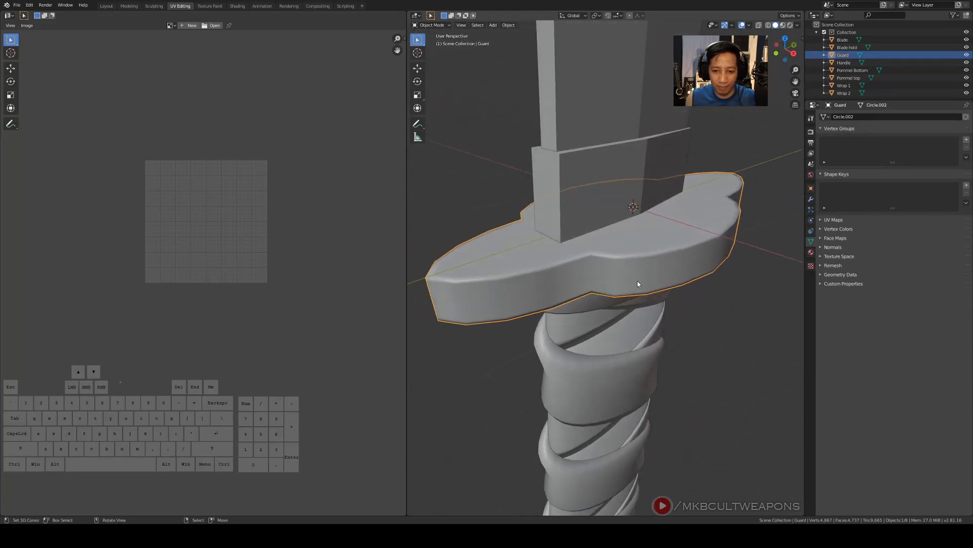
pyautogui.rightClick(637, 281)
pyautogui.press('Tab')
# Select the full edge loops around the guard's upper and lower outer rims
pyautogui.moveTo(546, 294); pyautogui.dragTo(570, 293, button='middle')
pyautogui.scroll(2, 570, 293)
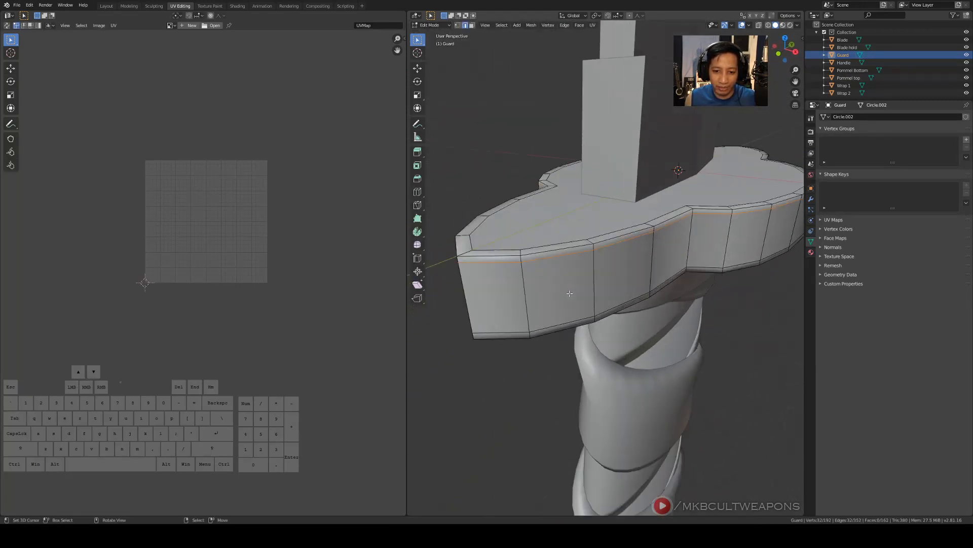
pyautogui.rightClick(496, 259)
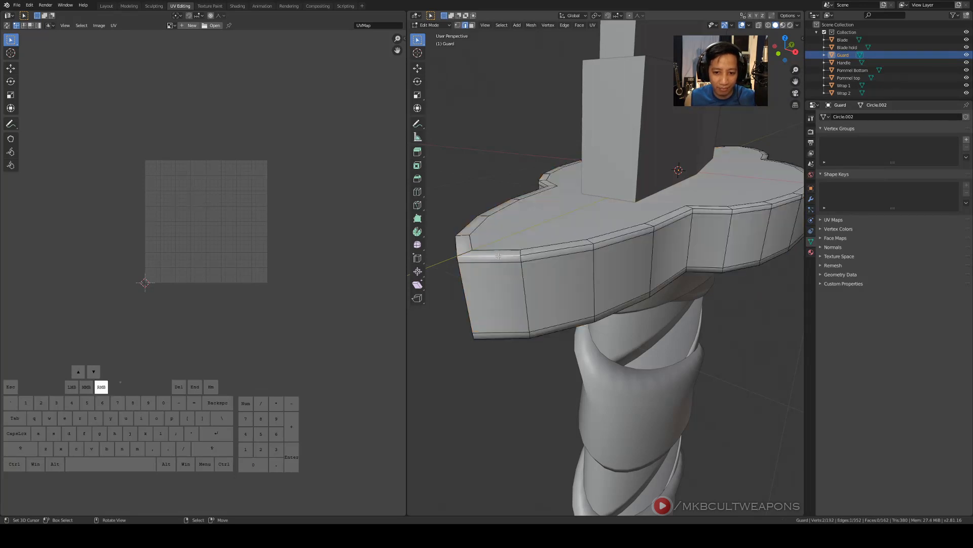
pyautogui.keyDown('alt'); pyautogui.keyDown('shift'); pyautogui.rightClick(497, 256); pyautogui.keyUp('shift'); pyautogui.keyUp('alt')
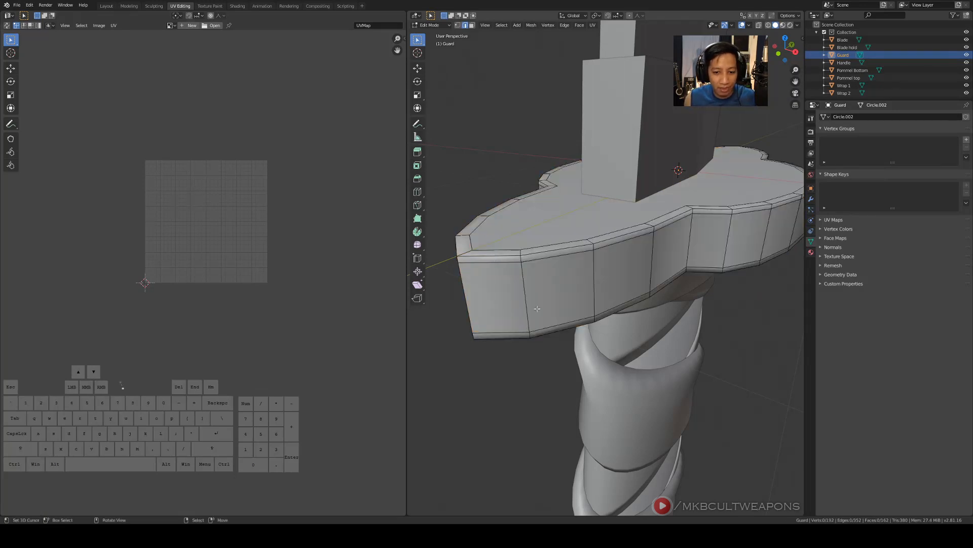
pyautogui.keyDown('alt'); pyautogui.keyDown('shift'); pyautogui.click(501, 255); pyautogui.keyUp('shift'); pyautogui.keyUp('alt')
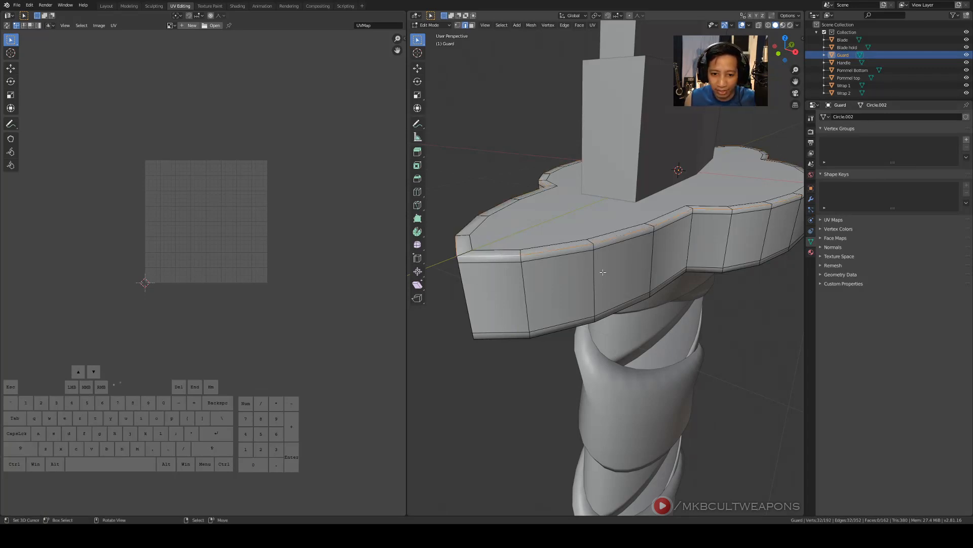
pyautogui.moveTo(603, 272); pyautogui.dragTo(600, 255, button='middle')
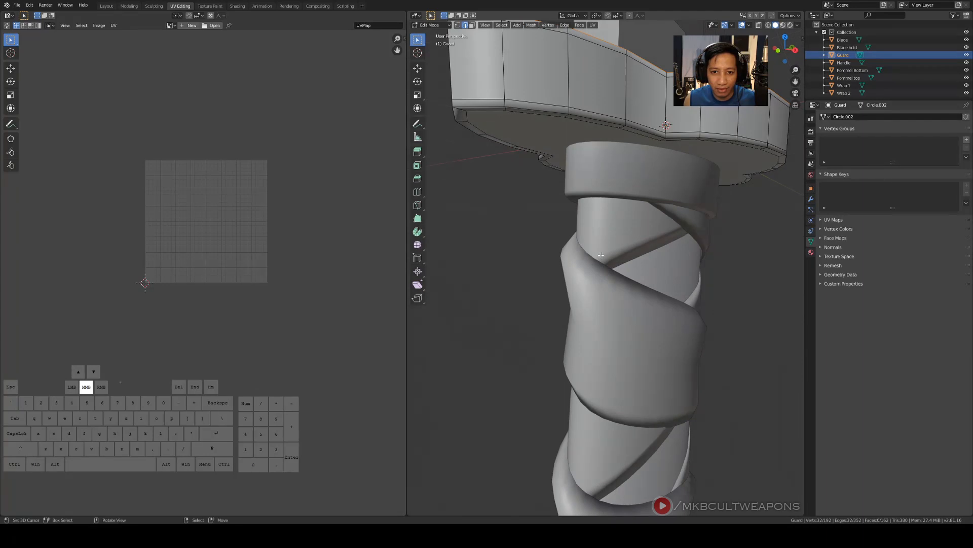
pyautogui.keyDown('alt'); pyautogui.keyDown('shift'); pyautogui.click(471, 104); pyautogui.keyUp('shift'); pyautogui.keyUp('alt')
# Add the vertical line of edges joining the two rim loops on the guard's side wall and mark the selection as seams
pyautogui.moveTo(694, 152)
pyautogui.mouseDown(button='middle')
pyautogui.moveTo(688, 173)
pyautogui.moveTo(637, 184)
pyautogui.moveTo(667, 183)
pyautogui.moveTo(695, 163)
pyautogui.mouseUp(button='middle')
pyautogui.scroll(5, 689, 264)
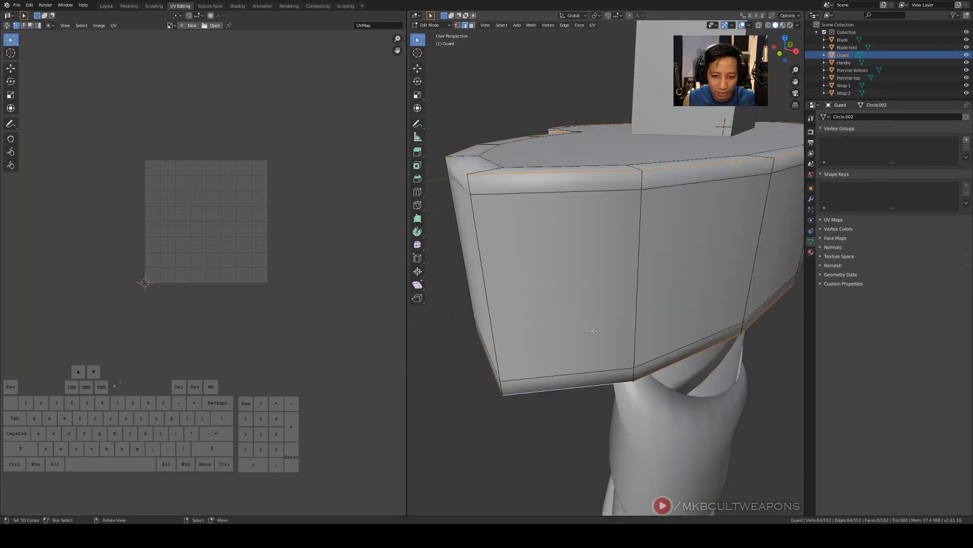
pyautogui.scroll(-6, 528, 386)
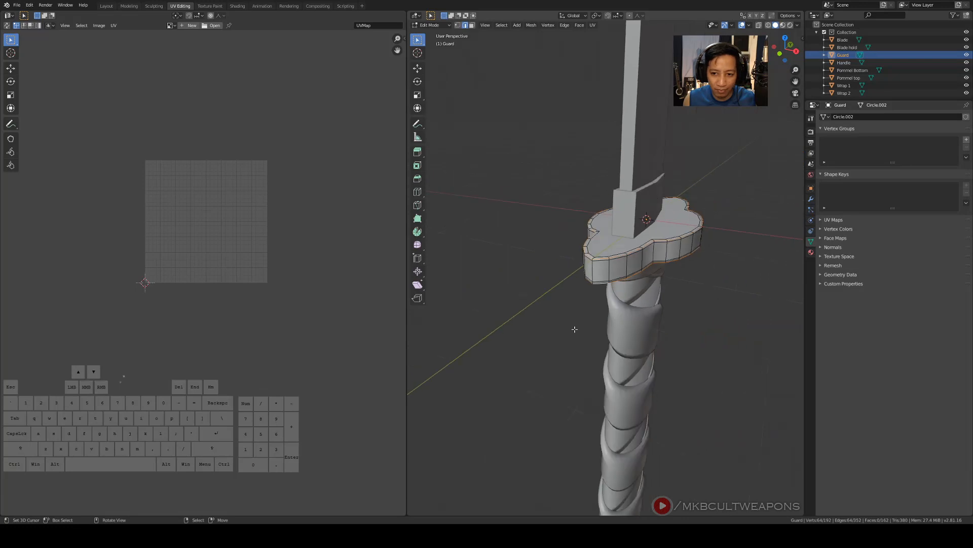
pyautogui.scroll(5, 573, 326)
pyautogui.moveTo(609, 303); pyautogui.dragTo(576, 275, button='middle')
pyautogui.press('shift')
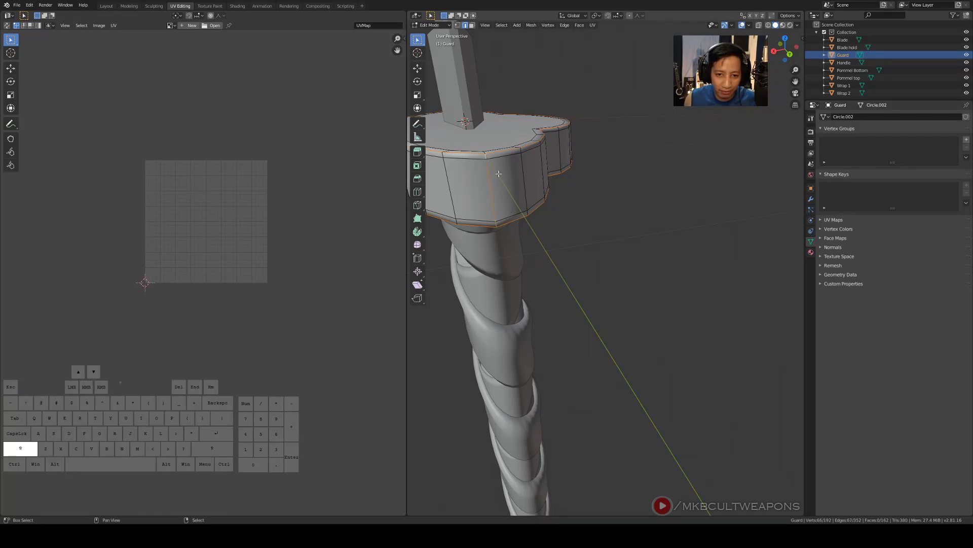
pyautogui.moveTo(499, 174); pyautogui.dragTo(683, 213, button='middle')
pyautogui.hotkey('ctrl', 'e')
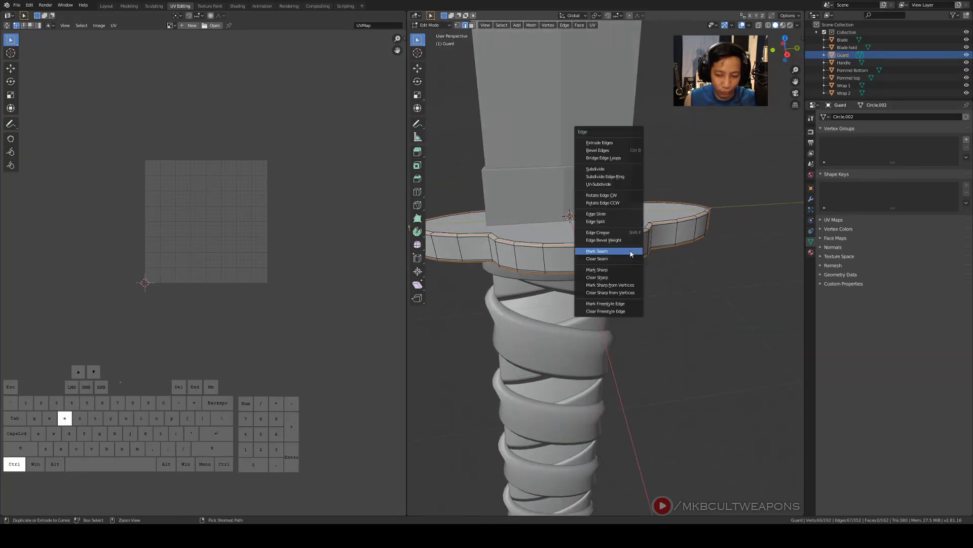
pyautogui.scroll(-3, 630, 250)
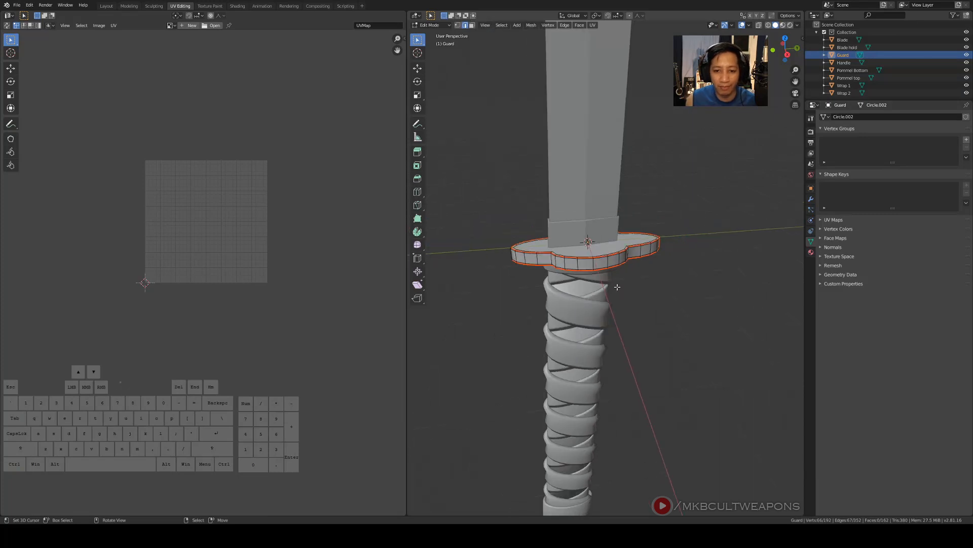
# Select the whole guard mesh, unwrap it and check the resulting UV islands
pyautogui.moveTo(629, 251); pyautogui.dragTo(661, 260, button='middle')
pyautogui.press('a')
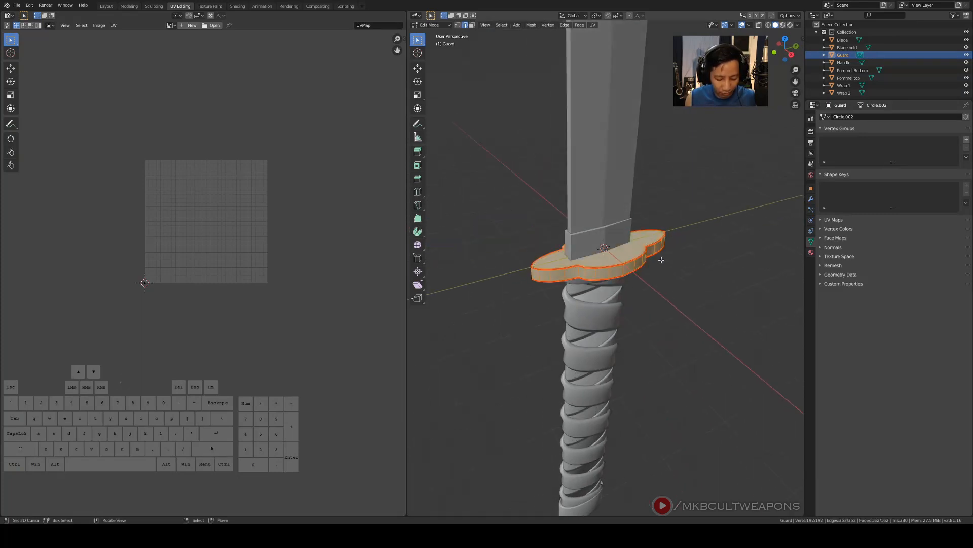
pyautogui.press('u')
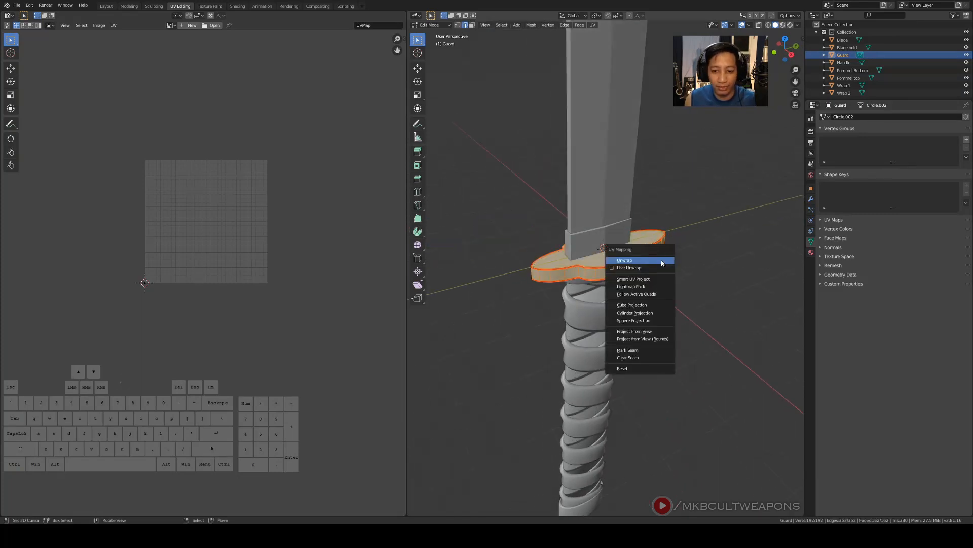
pyautogui.click(662, 263)
pyautogui.scroll(4, 276, 246)
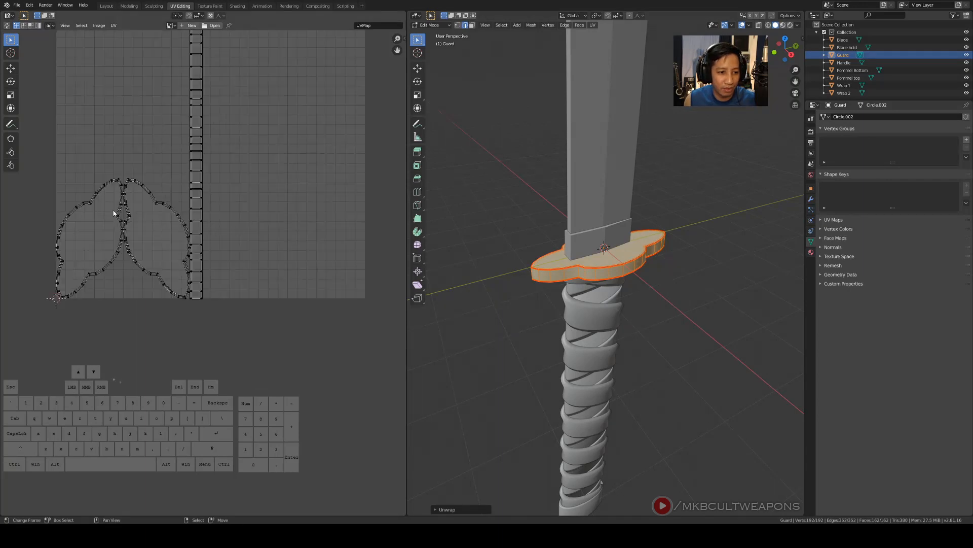
pyautogui.scroll(-3, 233, 239)
pyautogui.scroll(1, 233, 238)
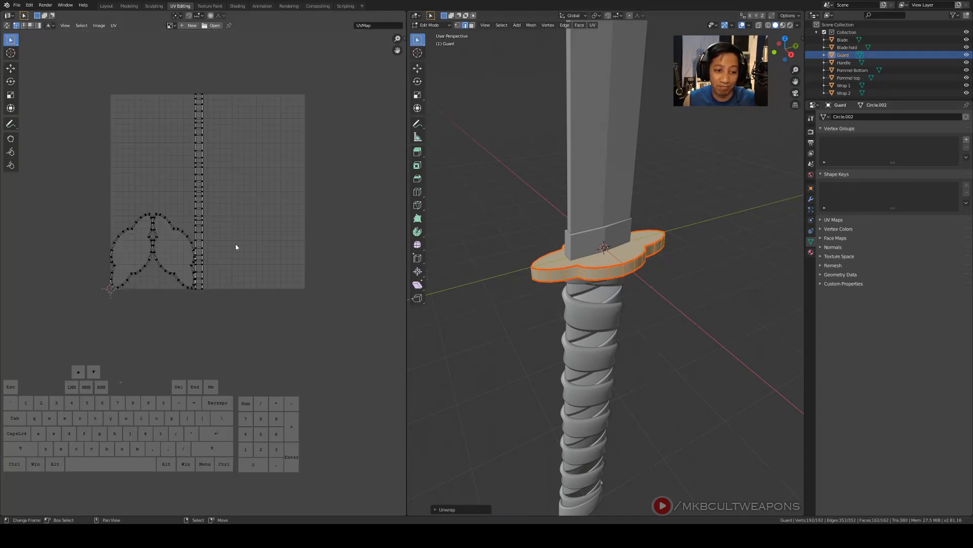
pyautogui.keyDown('shift'); pyautogui.moveTo(235, 243); pyautogui.dragTo(255, 308, button='middle'); pyautogui.keyUp('shift')
pyautogui.scroll(-1, 270, 338)
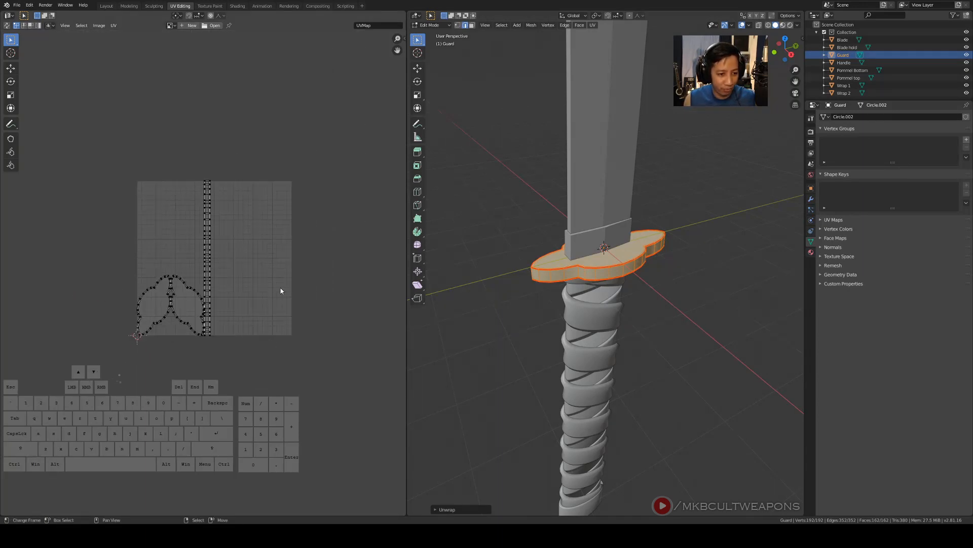
# Move all of the guard's UVs about 1.07 units along X, clear of the UV square, and deselect the mesh
pyautogui.press('a')
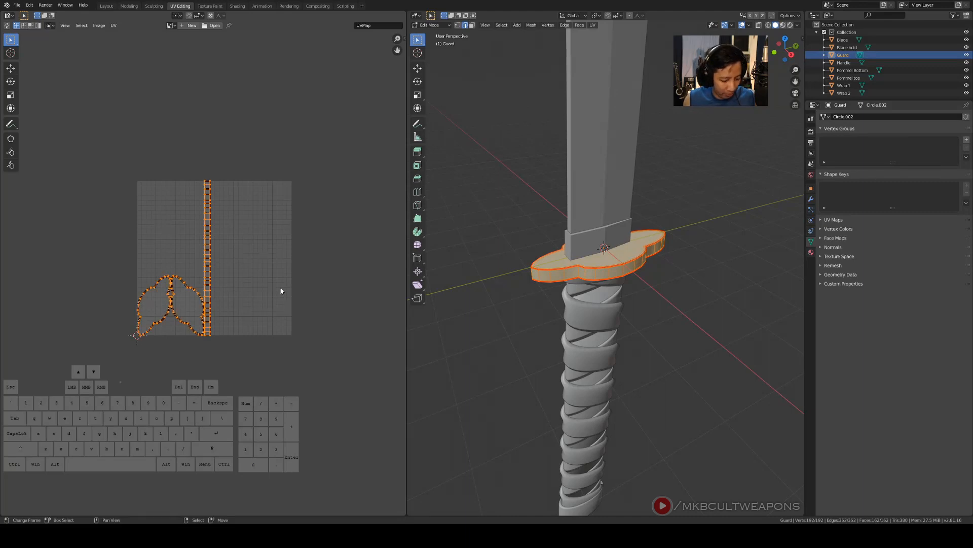
pyautogui.press('g')
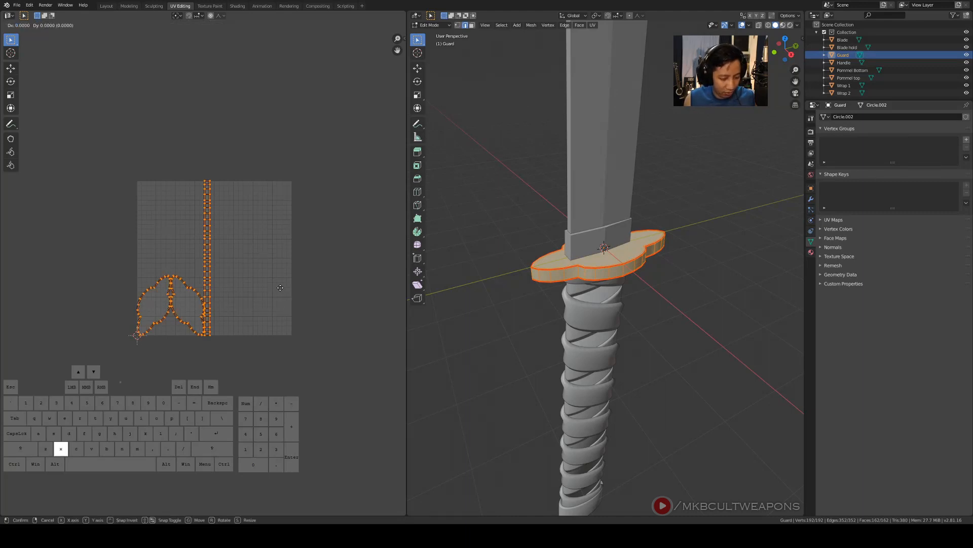
pyautogui.press('x')
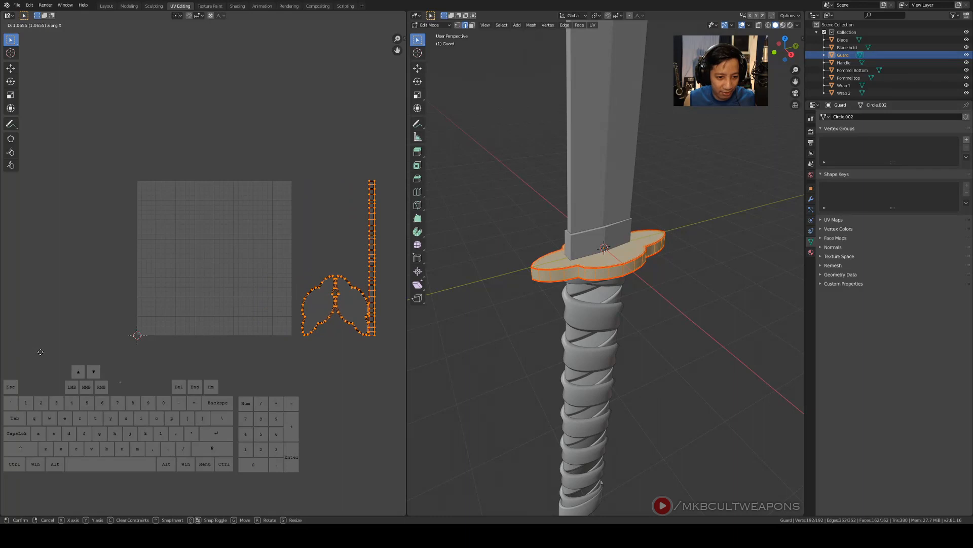
pyautogui.click(41, 352)
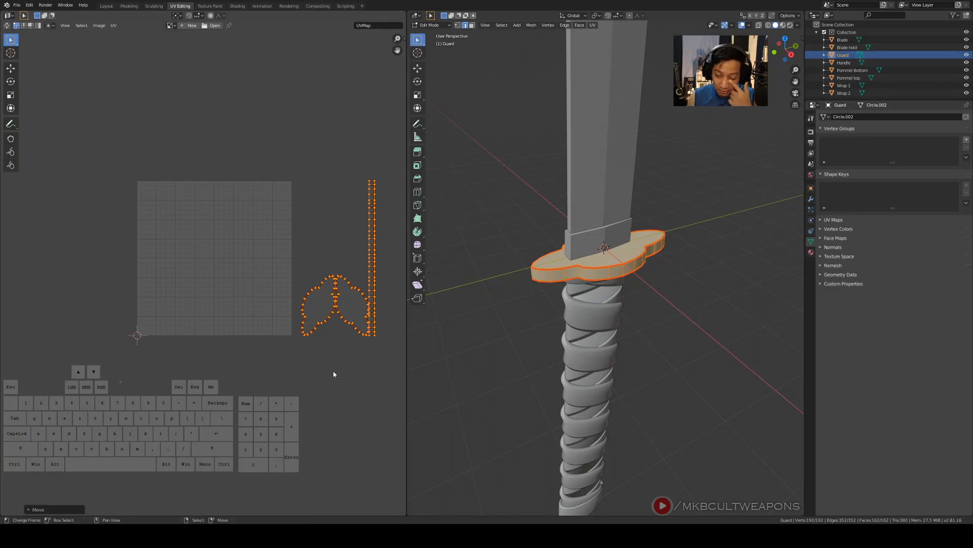
pyautogui.hotkey('alt', 'a')
# Leave Edit Mode on the guard, deselect everything and select the collar beneath it (Pommel top)
pyautogui.scroll(-4, 699, 354)
pyautogui.moveTo(700, 354)
pyautogui.mouseDown(button='middle')
pyautogui.moveTo(599, 341)
pyautogui.moveTo(690, 340)
pyautogui.mouseUp(button='middle')
pyautogui.press('KP_1')
pyautogui.press('KP_3')
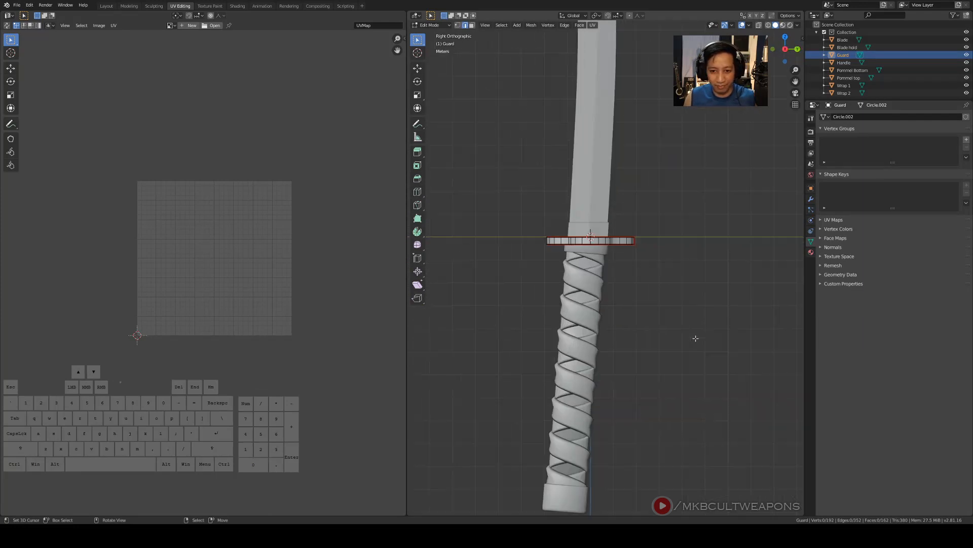
pyautogui.scroll(-2, 655, 319)
pyautogui.scroll(-1, 332, 309)
pyautogui.scroll(3, 685, 315)
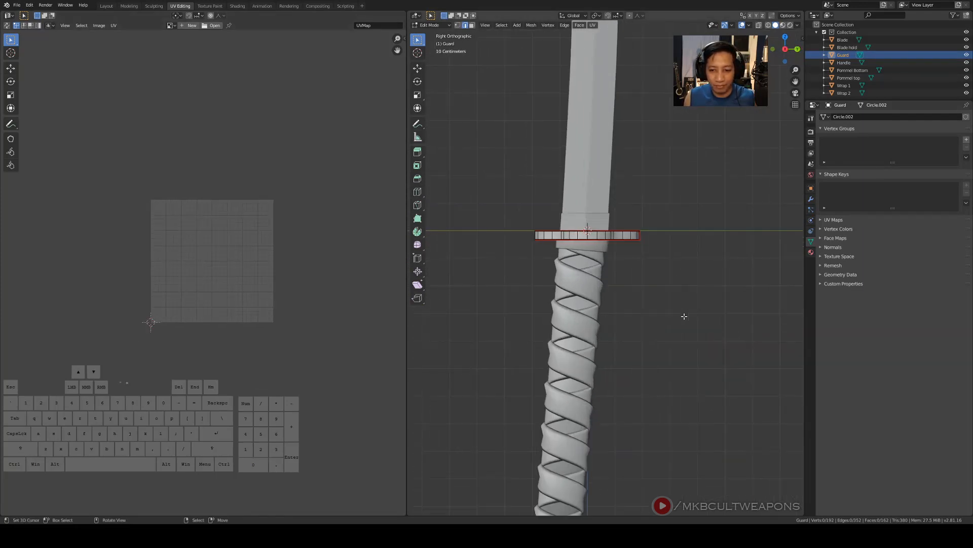
pyautogui.press('Tab')
pyautogui.hotkey('alt', 'a')
pyautogui.scroll(3, 690, 299)
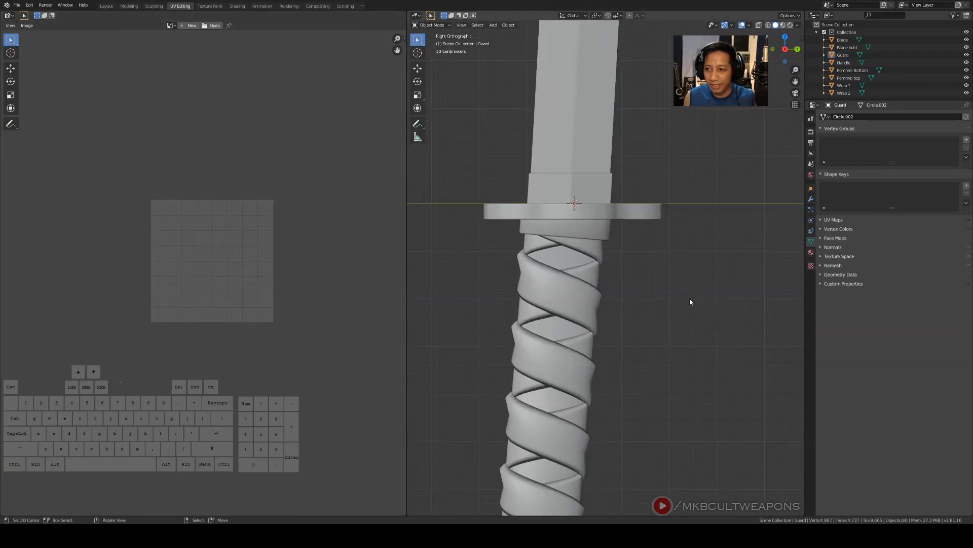
pyautogui.click(606, 231)
# Hide the guard to expose the collar beneath it and select Pommel top
pyautogui.moveTo(581, 217); pyautogui.dragTo(665, 322, button='middle')
pyautogui.scroll(1, 673, 278)
pyautogui.scroll(4, 665, 321)
pyautogui.moveTo(667, 375); pyautogui.dragTo(646, 351, button='middle')
pyautogui.scroll(-5, 719, 339)
pyautogui.moveTo(719, 339); pyautogui.dragTo(706, 380, button='middle')
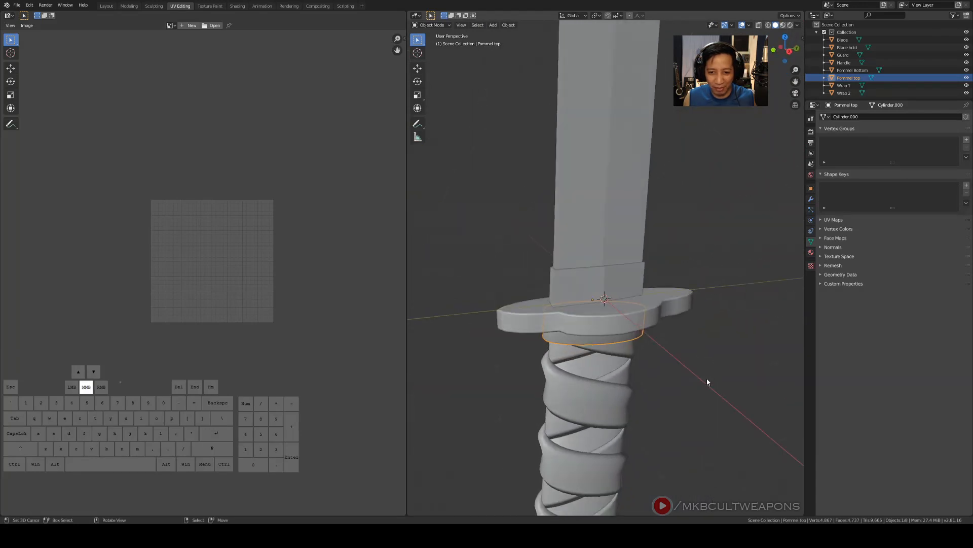
pyautogui.scroll(1, 669, 374)
pyautogui.click(614, 340)
pyautogui.press('h')
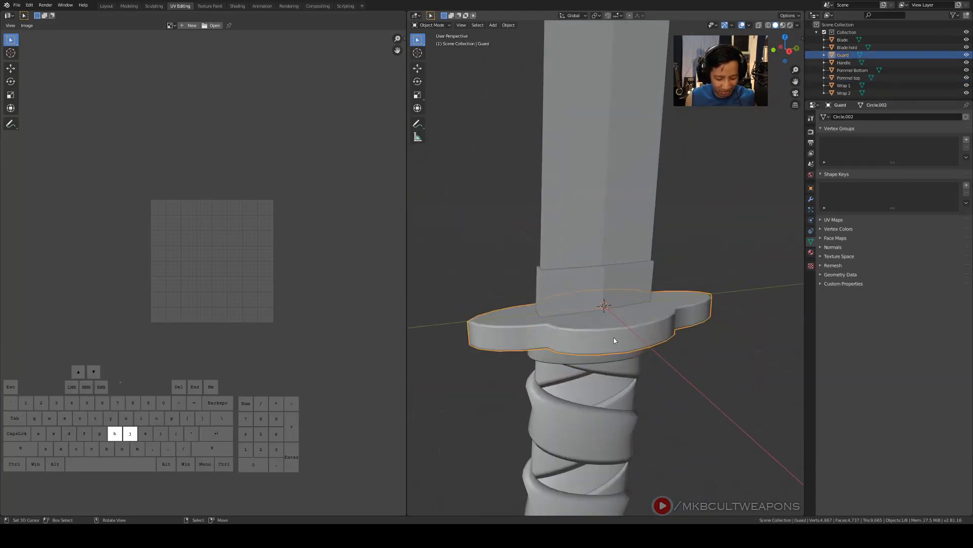
pyautogui.click(596, 348)
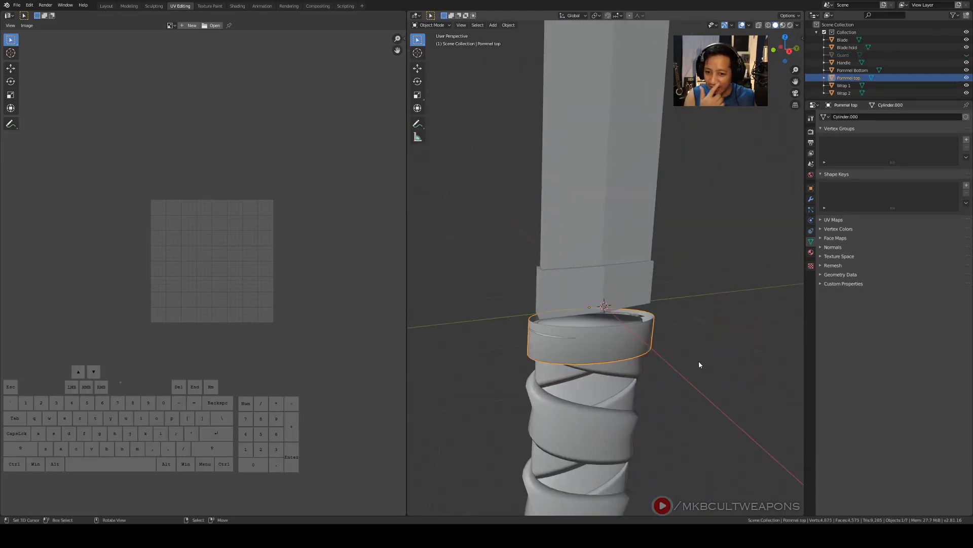
# Enter Edit Mode on Pommel top, select its underside face in face mode and mark the face's border edges as seams
pyautogui.scroll(5, 681, 398)
pyautogui.keyDown('shift'); pyautogui.moveTo(680, 398); pyautogui.dragTo(617, 267, button='middle'); pyautogui.keyUp('shift')
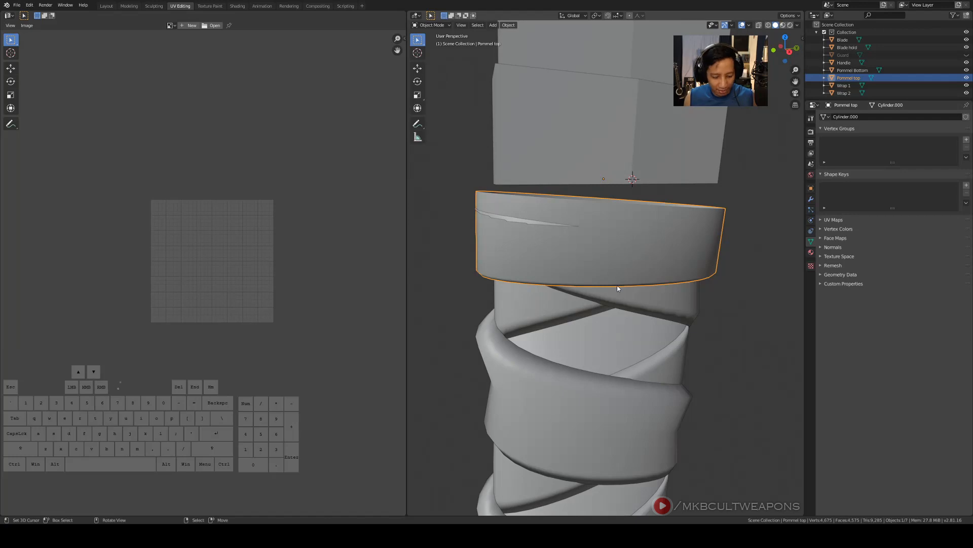
pyautogui.press('Tab')
pyautogui.moveTo(619, 289); pyautogui.dragTo(634, 238, button='middle')
pyautogui.scroll(5, 610, 204)
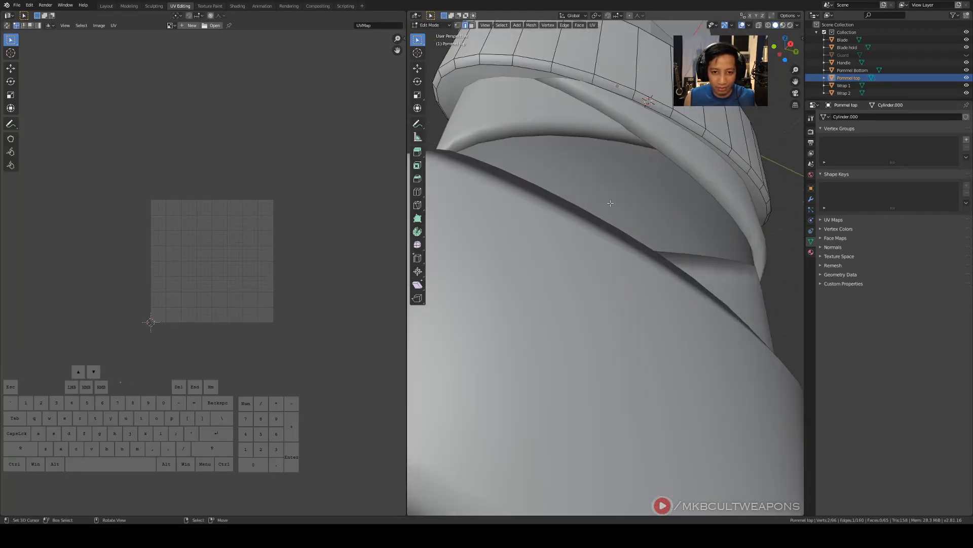
pyautogui.press('3')
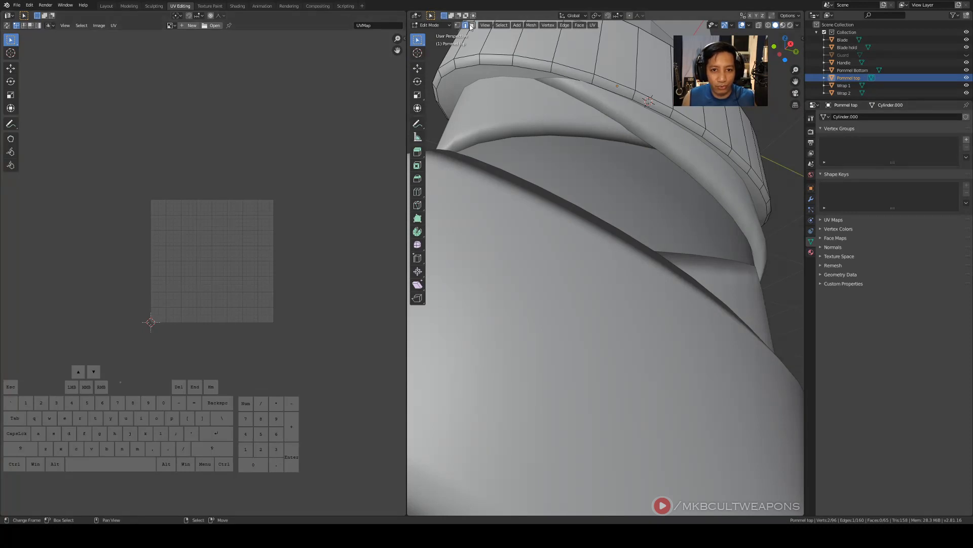
pyautogui.click(462, 76)
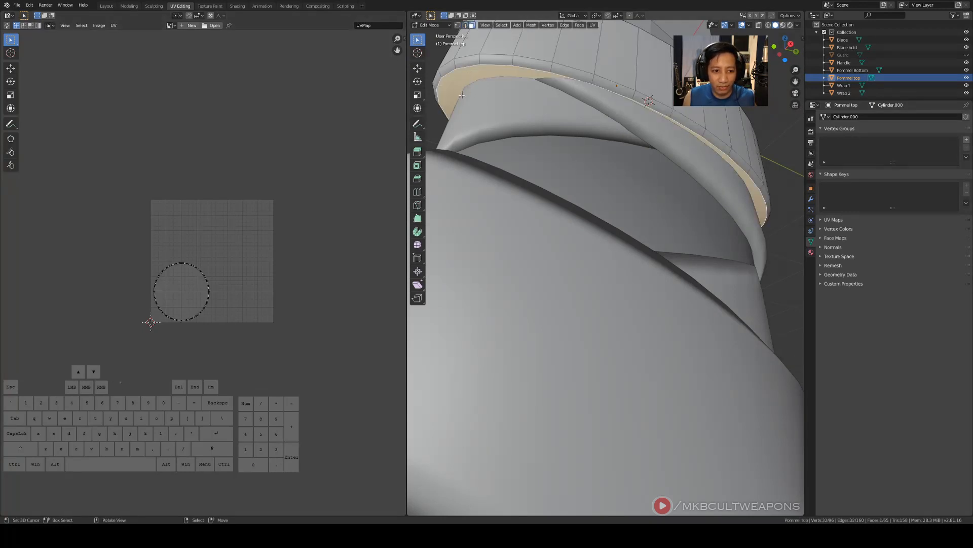
pyautogui.hotkey('ctrl', 'e')
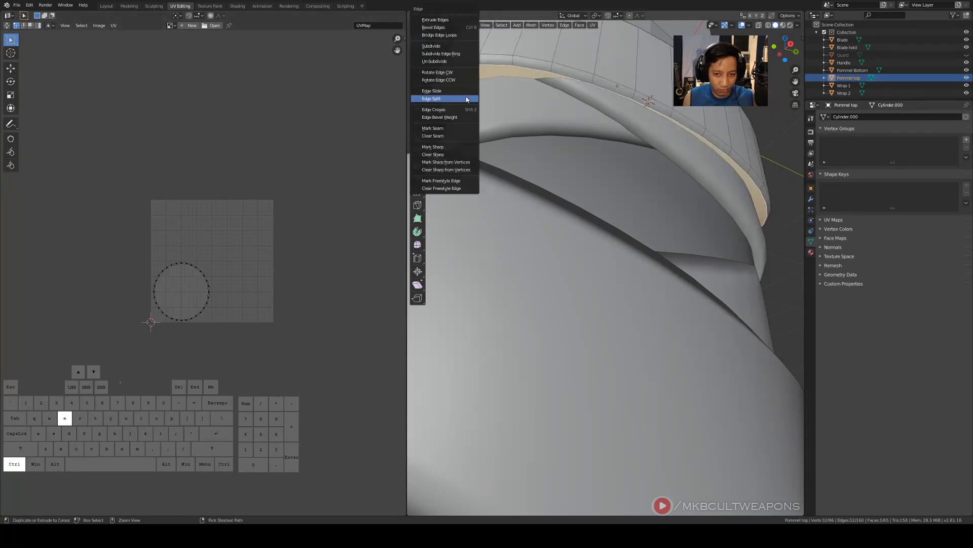
pyautogui.click(445, 131)
# In edge mode, select the vertical side edge and the adjoining short bevel edge of Pommel top and mark them as seams
pyautogui.moveTo(547, 198)
pyautogui.mouseDown(button='middle')
pyautogui.moveTo(563, 211)
pyautogui.moveTo(534, 186)
pyautogui.moveTo(526, 151)
pyautogui.moveTo(537, 206)
pyautogui.mouseUp(button='middle')
pyautogui.scroll(3, 563, 210)
pyautogui.scroll(2, 537, 206)
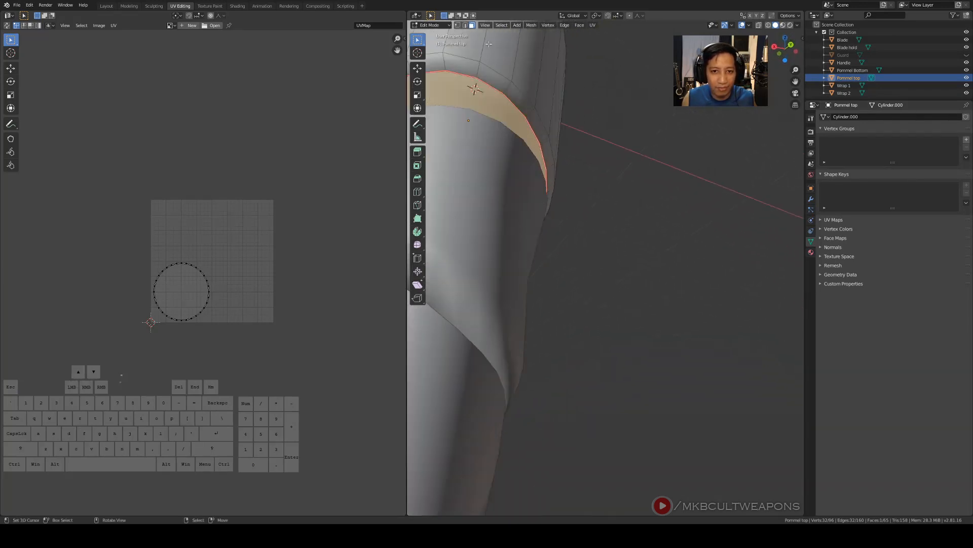
pyautogui.click(466, 25)
pyautogui.keyDown('shift'); pyautogui.moveTo(496, 126); pyautogui.dragTo(634, 298, button='middle'); pyautogui.keyUp('shift')
pyautogui.rightClick(541, 253)
pyautogui.keyDown('shift'); pyautogui.rightClick(545, 218); pyautogui.keyUp('shift')
pyautogui.scroll(-4, 550, 216)
pyautogui.hotkey('ctrl', 'e')
pyautogui.click(561, 278)
# Select the whole Pommel top mesh, unwrap it and check the UV layout
pyautogui.press('a')
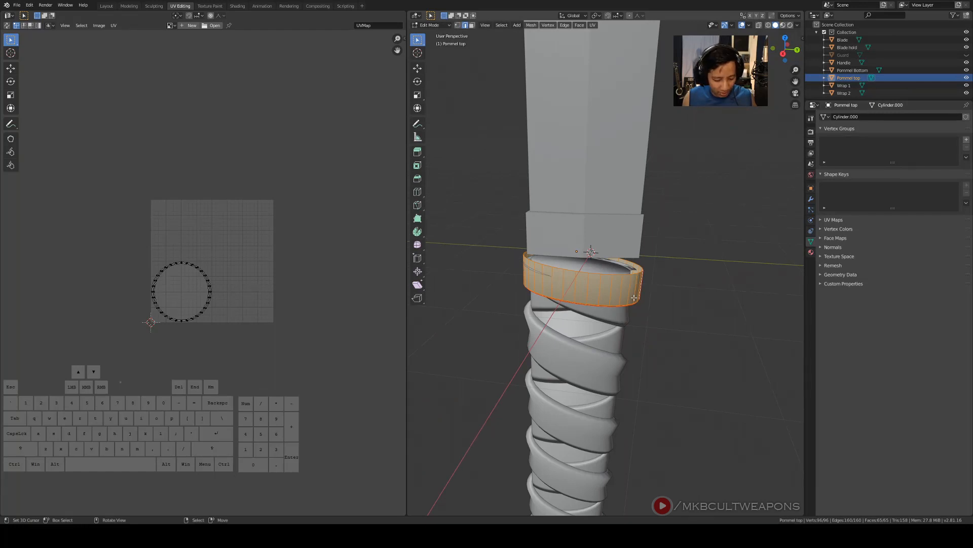
pyautogui.press('u')
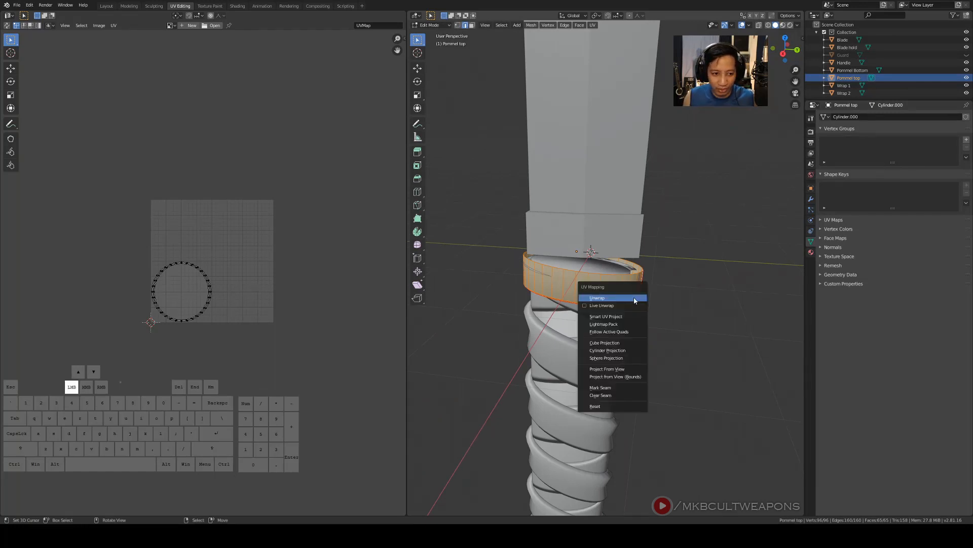
pyautogui.click(634, 300)
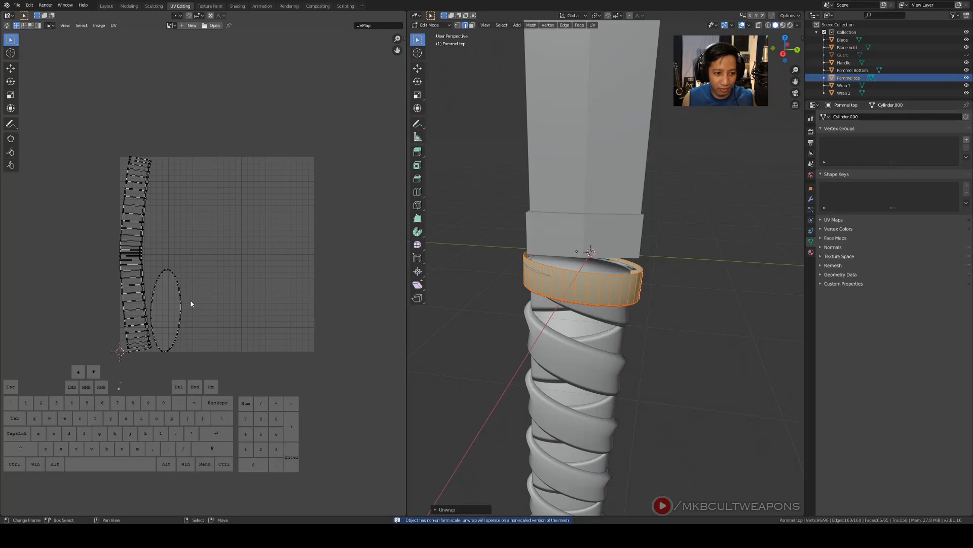
pyautogui.scroll(-4, 191, 304)
pyautogui.scroll(1, 226, 298)
pyautogui.scroll(-1, 226, 298)
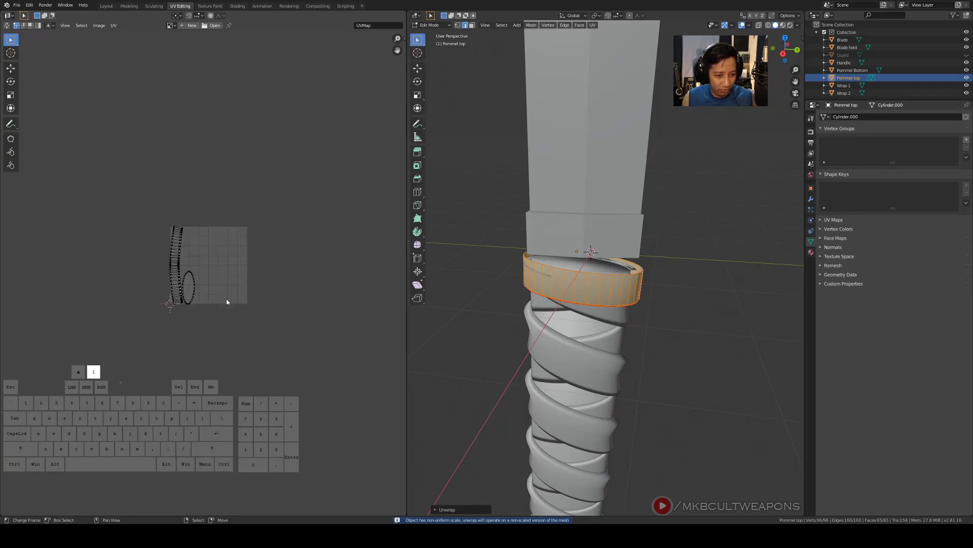
# Move all of Pommel top's UVs in the negative X direction, clear of the UV square
pyautogui.press('a')
pyautogui.press('g')
pyautogui.press('y')
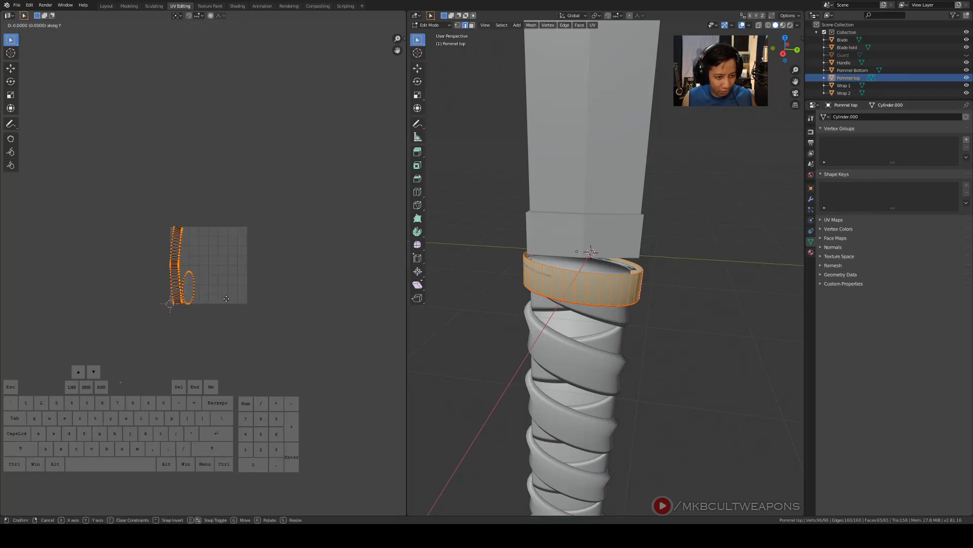
pyautogui.press('x')
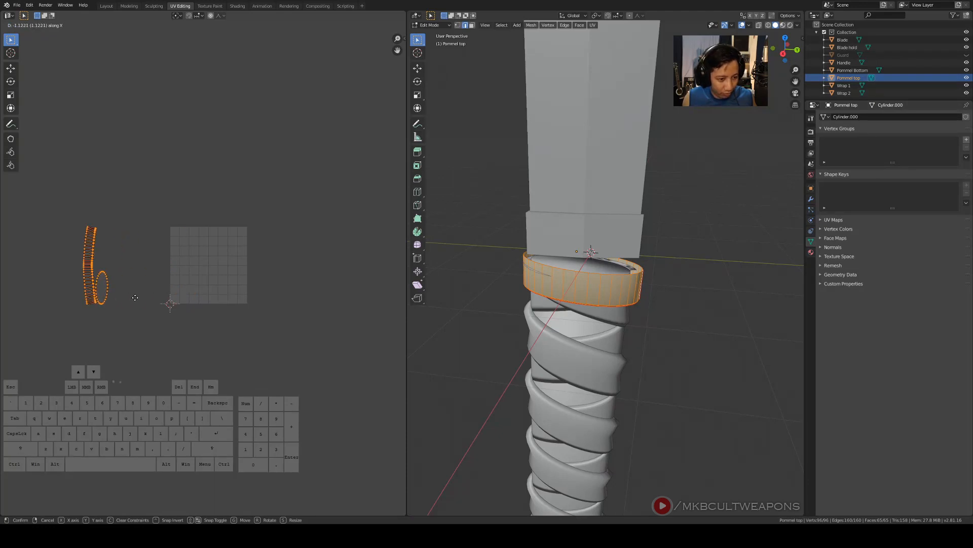
pyautogui.click(101, 300)
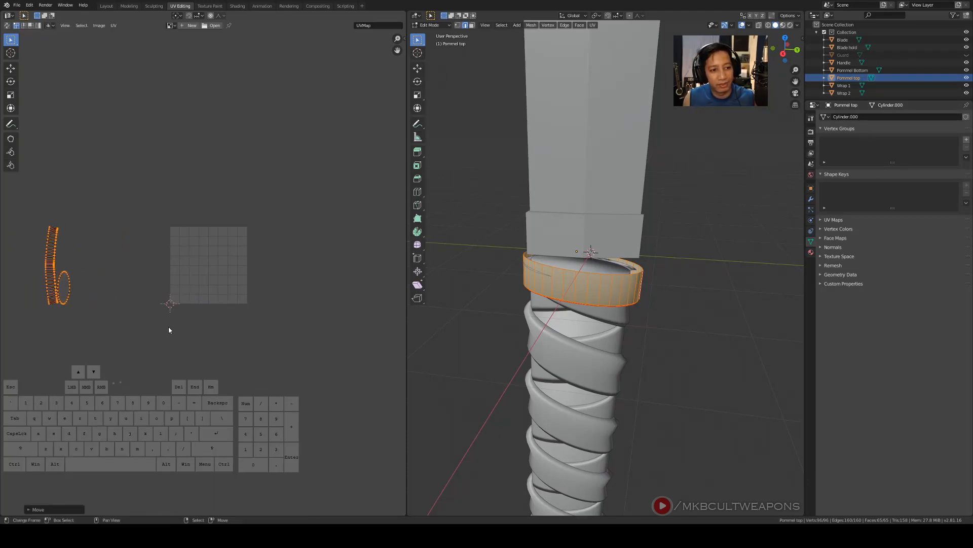
pyautogui.scroll(-3, 196, 330)
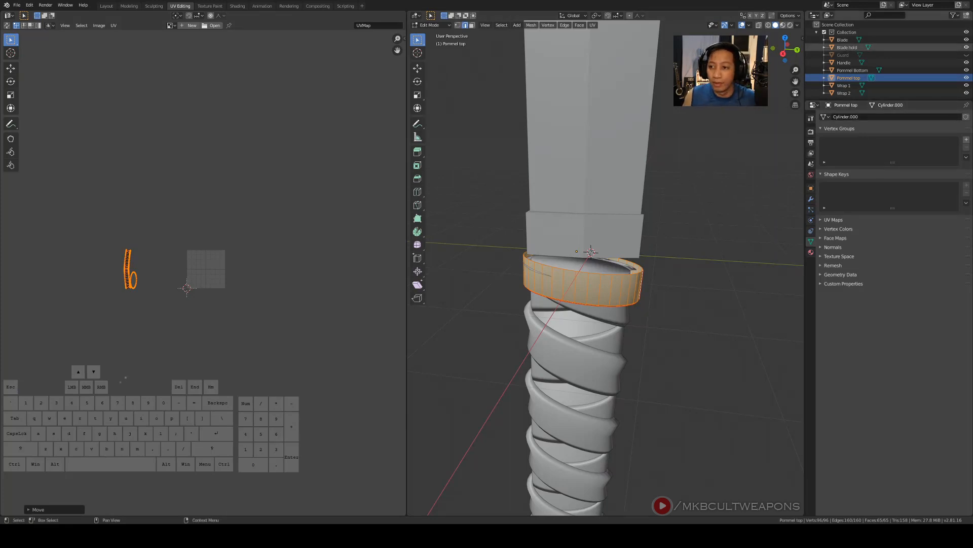
# Make the guard visible again and leave Edit Mode on Pommel top
pyautogui.click(967, 55)
pyautogui.moveTo(674, 213); pyautogui.dragTo(709, 208, button='middle')
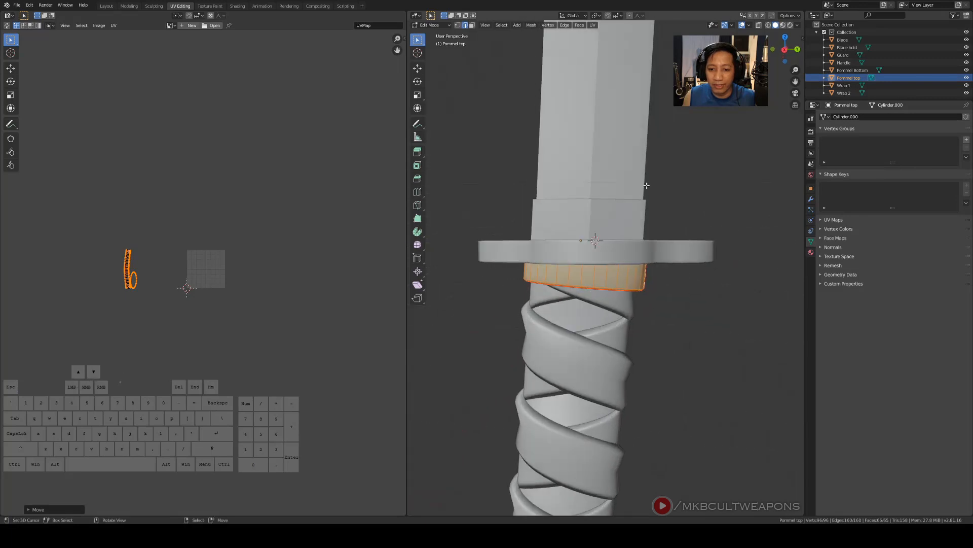
pyautogui.click(711, 207)
pyautogui.scroll(-2, 711, 208)
pyautogui.press('Tab')
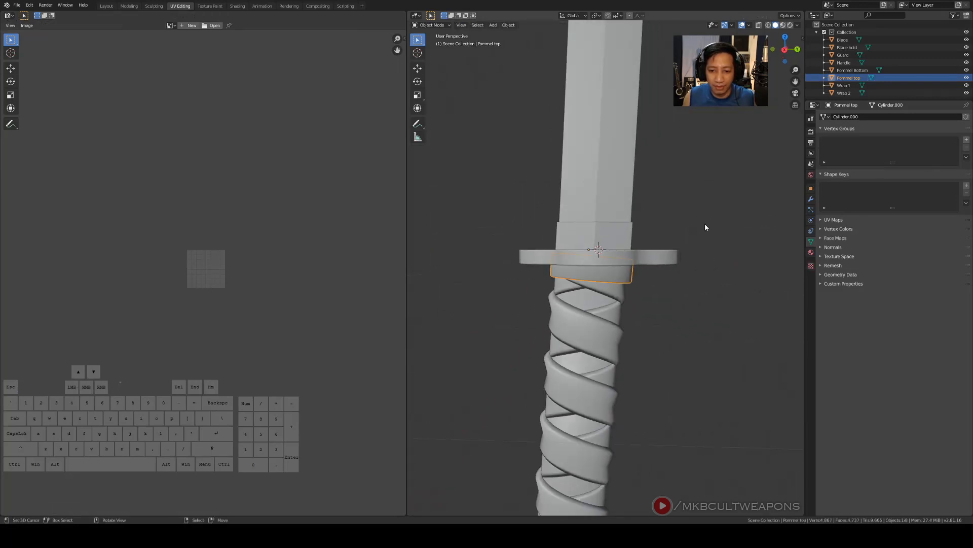
# Select the handle, switch the selection to Wrap 2 and enter Edit Mode to examine the wrap's mesh
pyautogui.scroll(-4, 691, 311)
pyautogui.scroll(2, 692, 372)
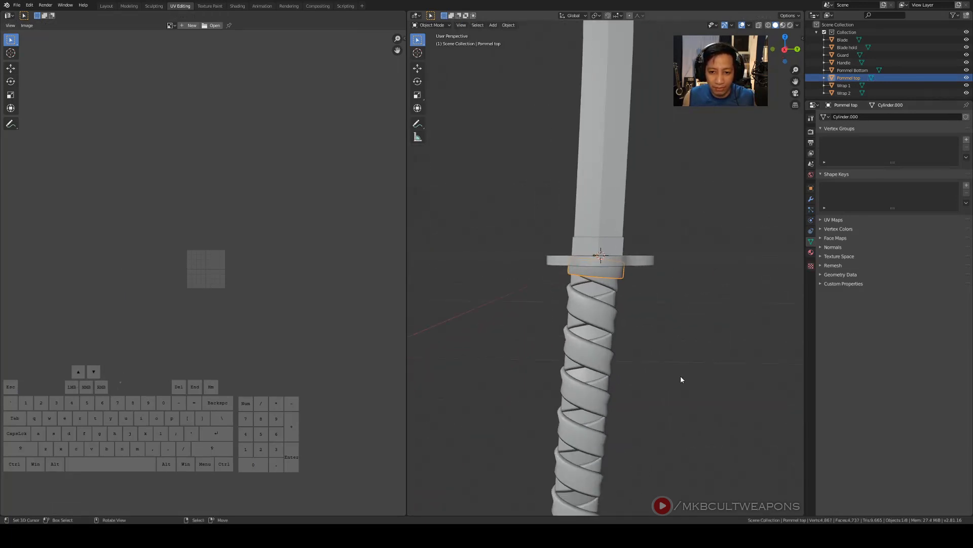
pyautogui.keyDown('shift'); pyautogui.moveTo(681, 375); pyautogui.dragTo(698, 316, button='middle'); pyautogui.keyUp('shift')
pyautogui.click(623, 226)
pyautogui.scroll(4, 623, 226)
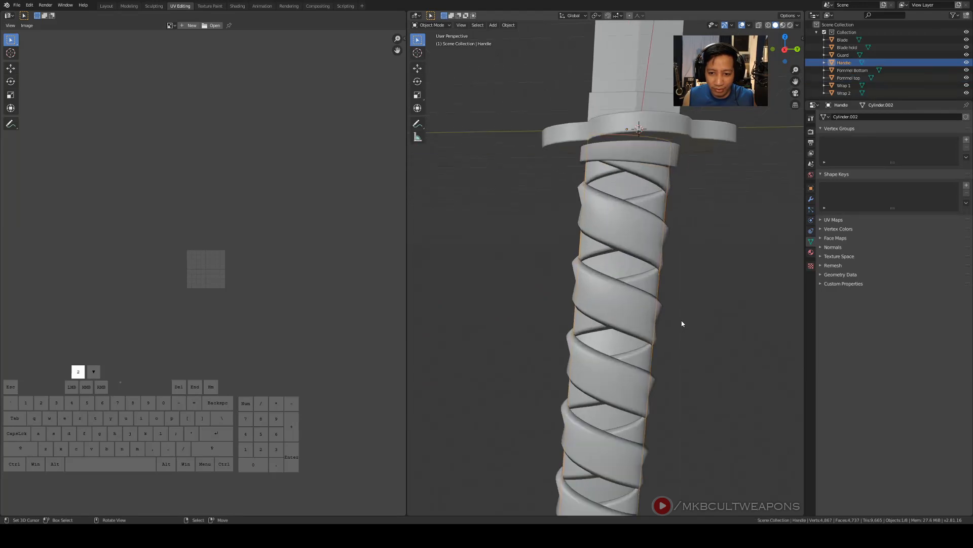
pyautogui.click(616, 211)
pyautogui.scroll(-4, 674, 330)
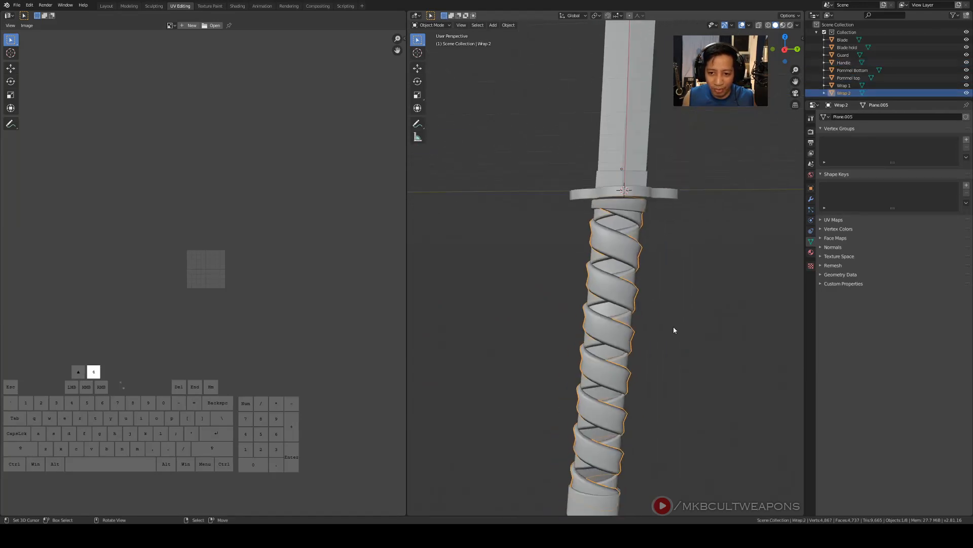
pyautogui.moveTo(674, 330)
pyautogui.mouseDown(button='middle')
pyautogui.moveTo(625, 341)
pyautogui.moveTo(631, 309)
pyautogui.moveTo(676, 379)
pyautogui.moveTo(664, 298)
pyautogui.moveTo(702, 354)
pyautogui.moveTo(690, 315)
pyautogui.moveTo(758, 331)
pyautogui.moveTo(676, 323)
pyautogui.mouseUp(button='middle')
pyautogui.press('Tab')
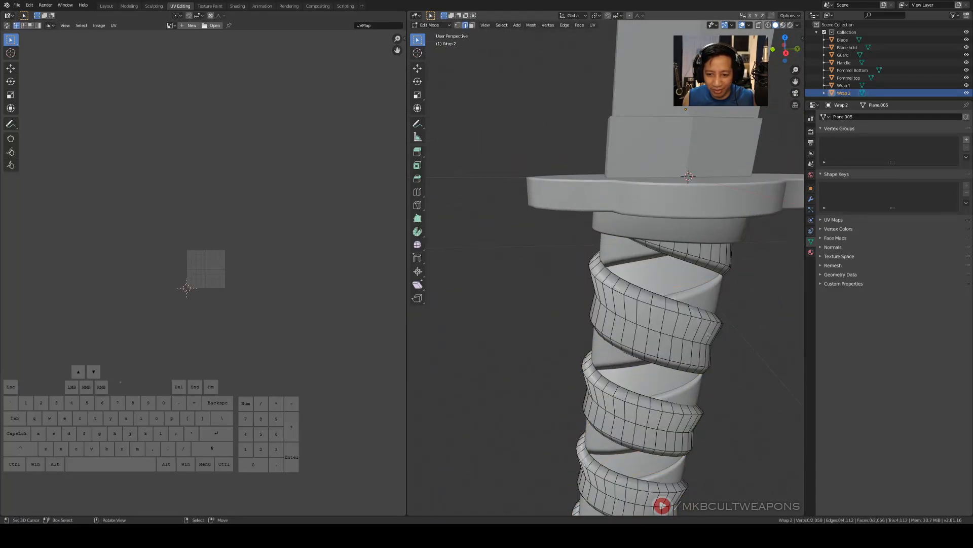
# Leave Edit Mode on Wrap 2, check Wrap 1's mesh in Edit Mode, return to Object Mode and deselect everything
pyautogui.press('Tab')
pyautogui.click(702, 297)
pyautogui.press('Tab')
pyautogui.press('Tab')
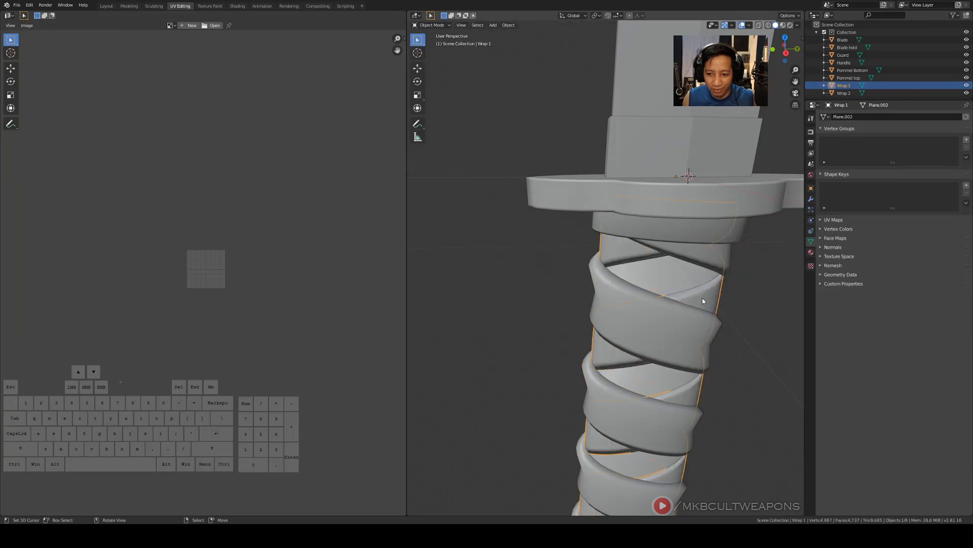
pyautogui.click(747, 297)
pyautogui.scroll(-4, 730, 299)
pyautogui.moveTo(765, 320); pyautogui.dragTo(693, 365, button='middle')
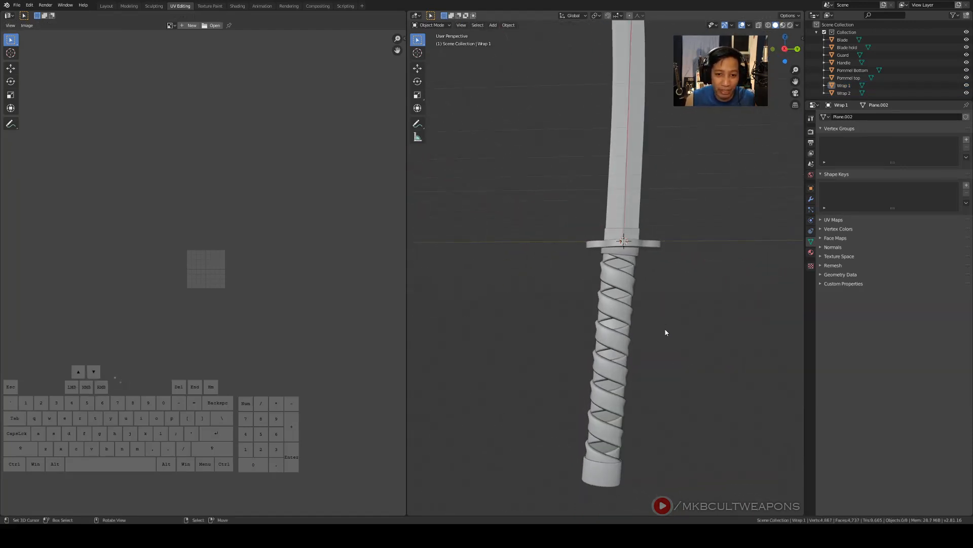
pyautogui.scroll(6, 664, 333)
pyautogui.scroll(-3, 578, 287)
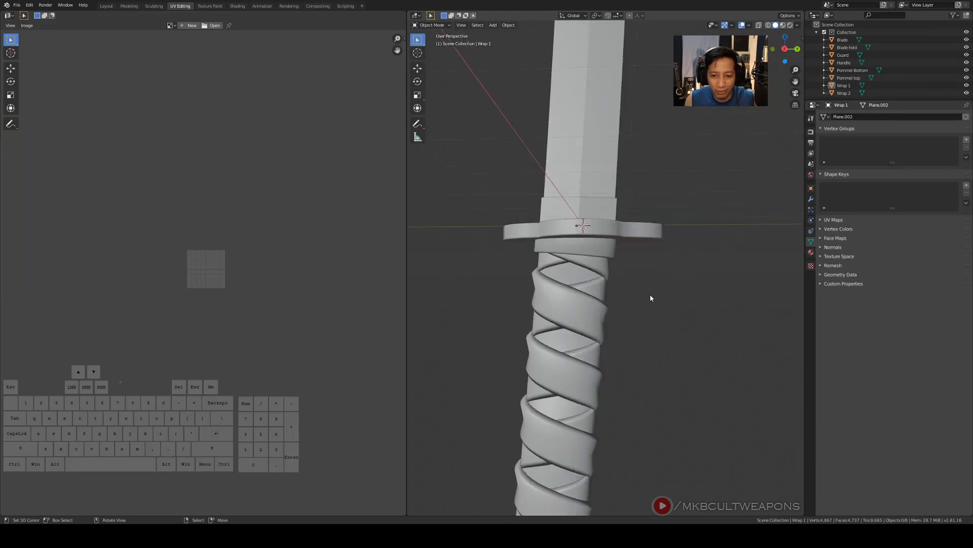
# Hide Wrap 2 and select Wrap 1 on the handle
pyautogui.click(598, 272)
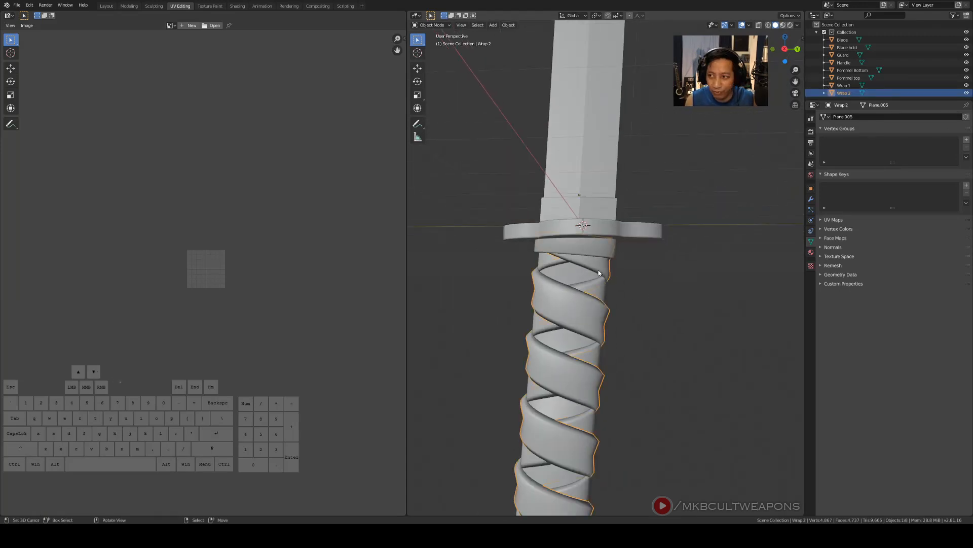
pyautogui.press('h')
pyautogui.rightClick(582, 303)
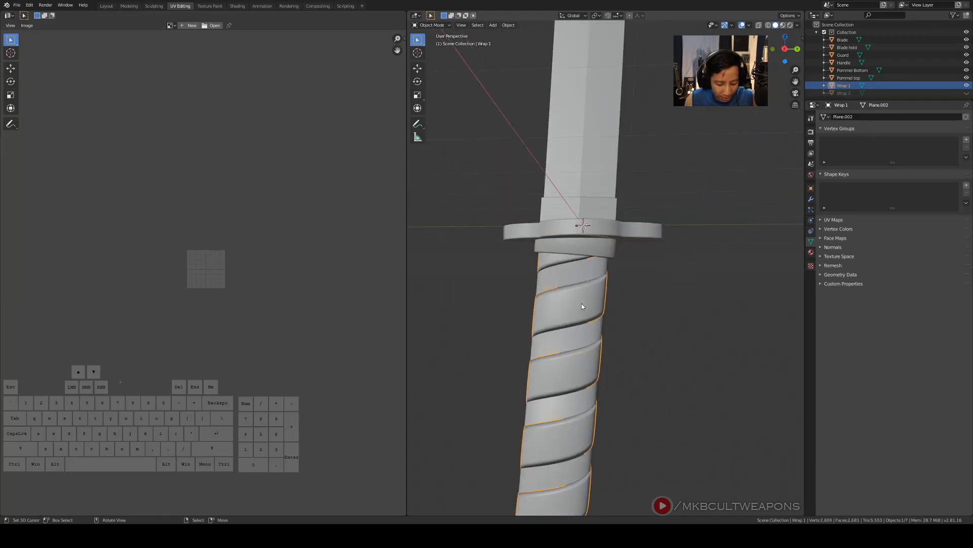
# Hide Wrap 1, select the handle and enter Edit Mode on it
pyautogui.press('h')
pyautogui.scroll(1, 603, 274)
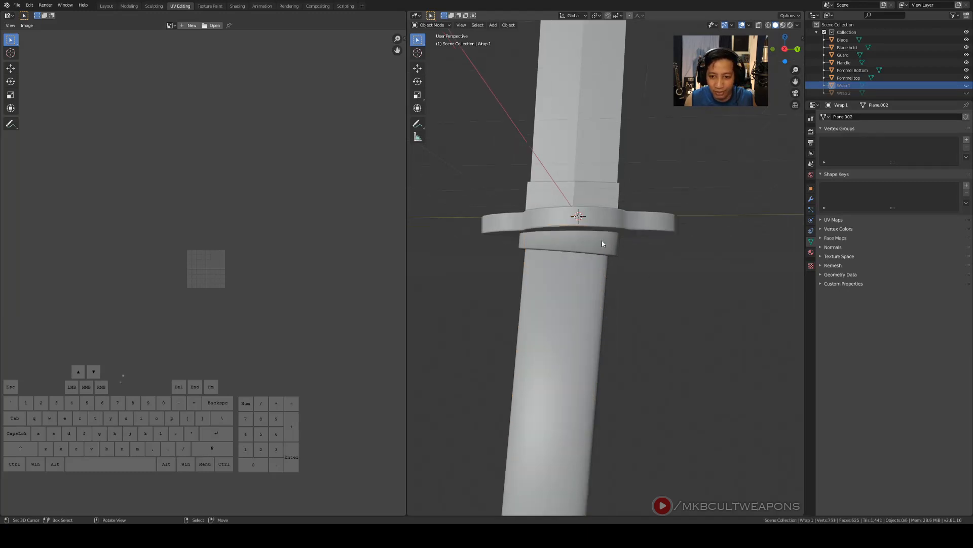
pyautogui.click(589, 290)
pyautogui.scroll(-3, 589, 299)
pyautogui.keyDown('shift'); pyautogui.moveTo(588, 313); pyautogui.dragTo(653, 304, button='middle'); pyautogui.keyUp('shift')
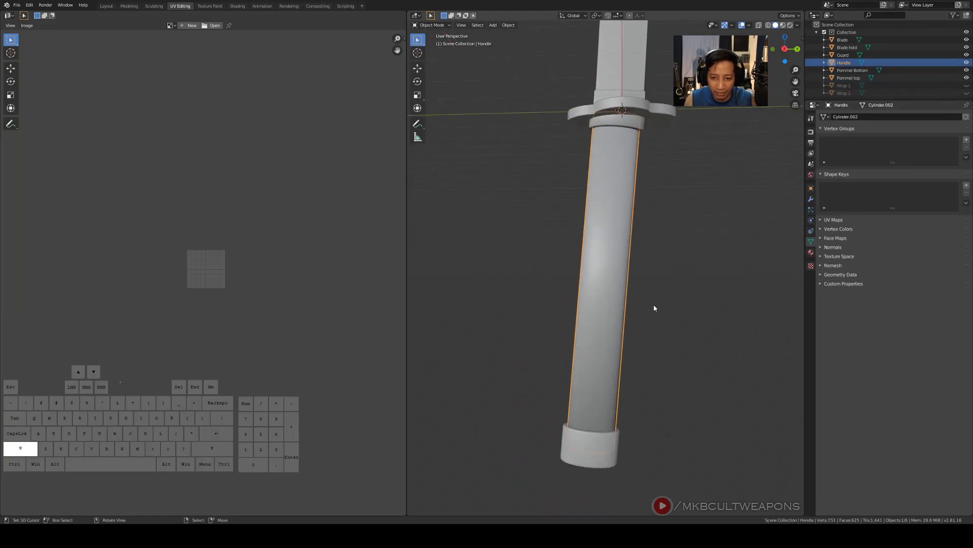
pyautogui.moveTo(629, 335); pyautogui.dragTo(652, 349, button='middle')
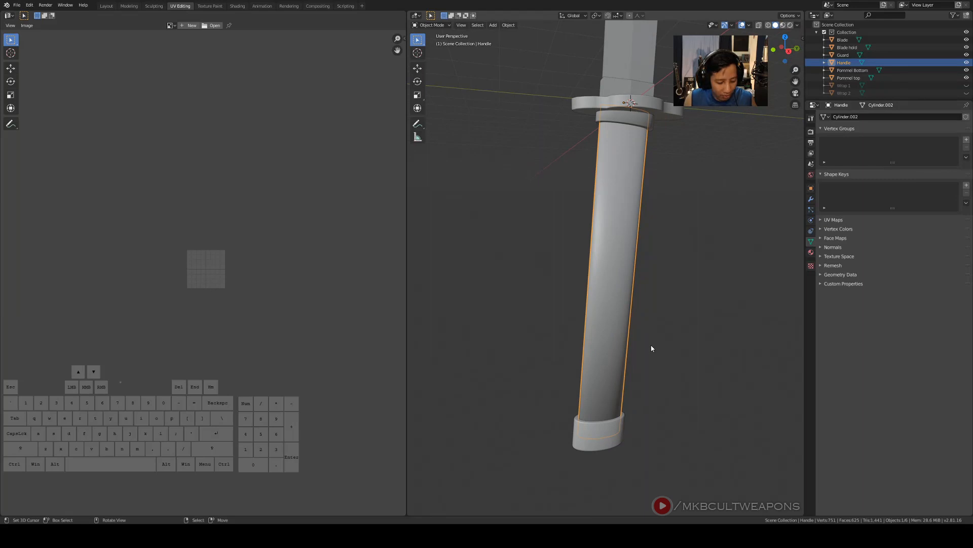
pyautogui.press('Tab')
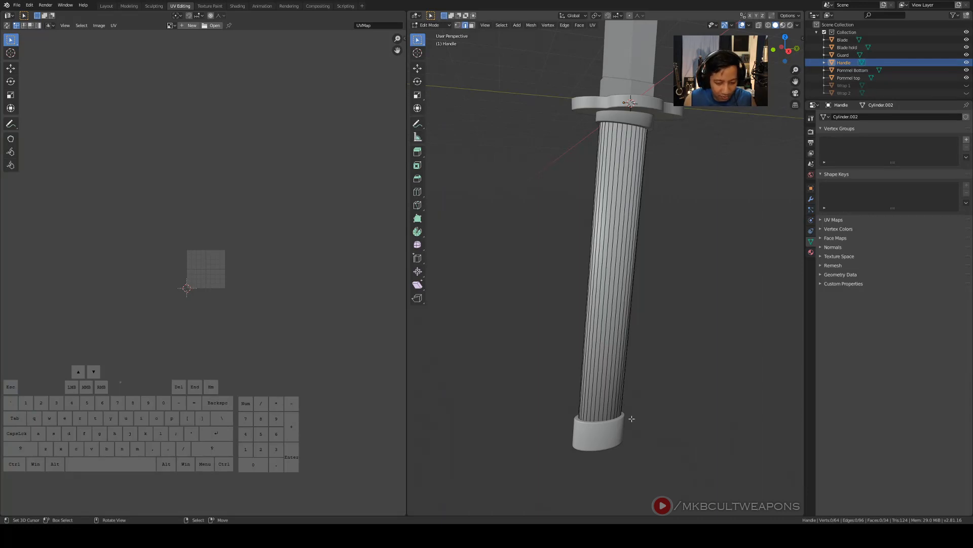
# Switch to wireframe shading and, in face select mode, select the end faces at both ends of the handle
pyautogui.press('z')
pyautogui.click(575, 419)
pyautogui.keyDown('shift'); pyautogui.moveTo(657, 433); pyautogui.dragTo(645, 320, button='middle'); pyautogui.keyUp('shift')
pyautogui.scroll(5, 641, 387)
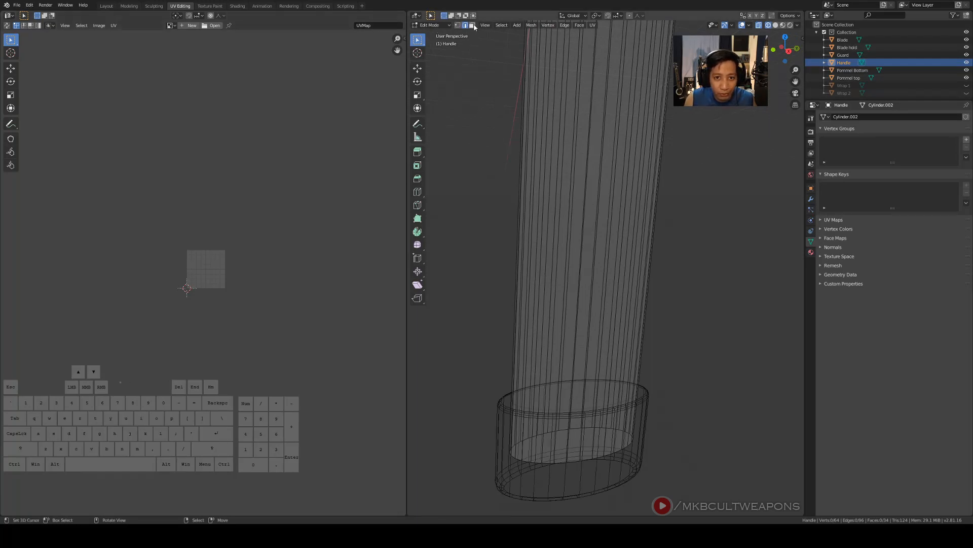
pyautogui.rightClick(578, 443)
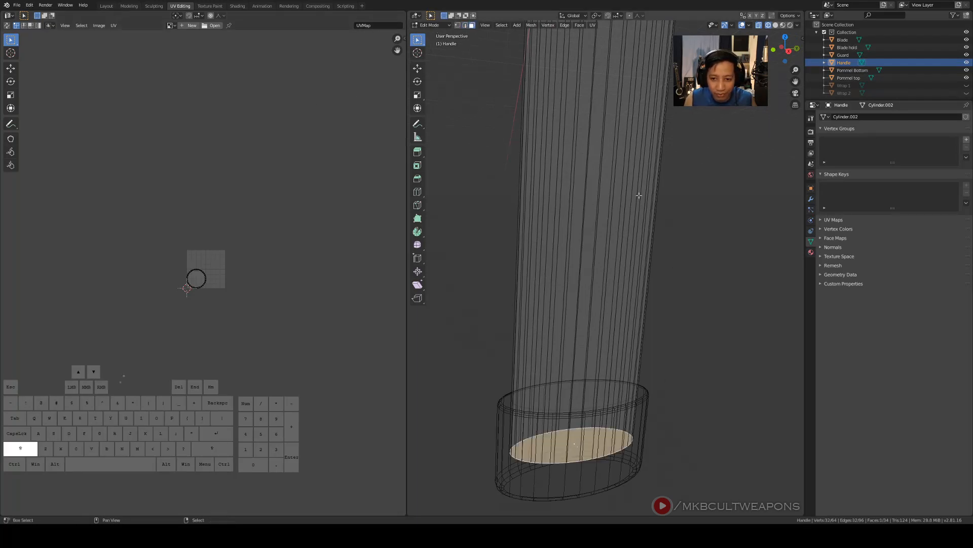
pyautogui.keyDown('shift'); pyautogui.moveTo(674, 272); pyautogui.dragTo(599, 250, button='middle'); pyautogui.keyUp('shift')
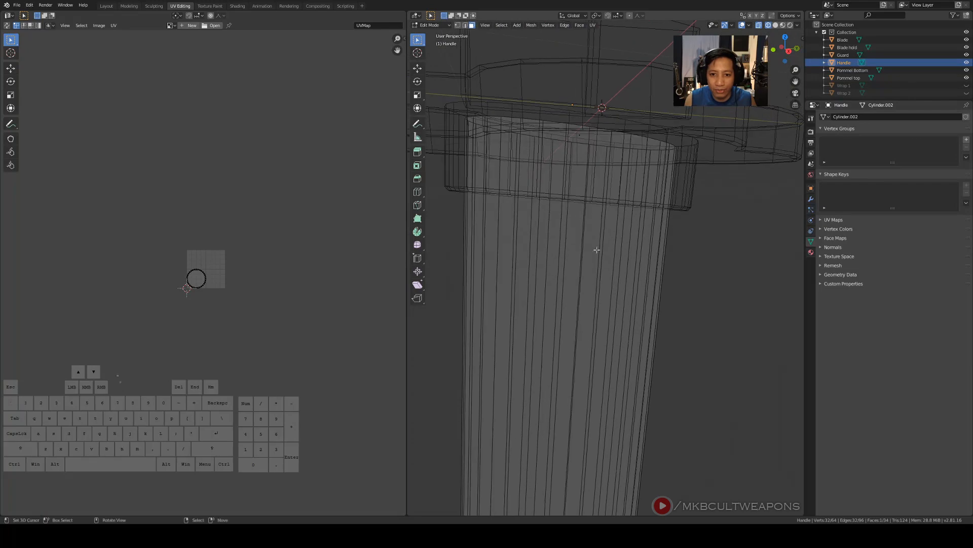
pyautogui.keyDown('shift'); pyautogui.rightClick(581, 138); pyautogui.keyUp('shift')
pyautogui.scroll(-6, 604, 191)
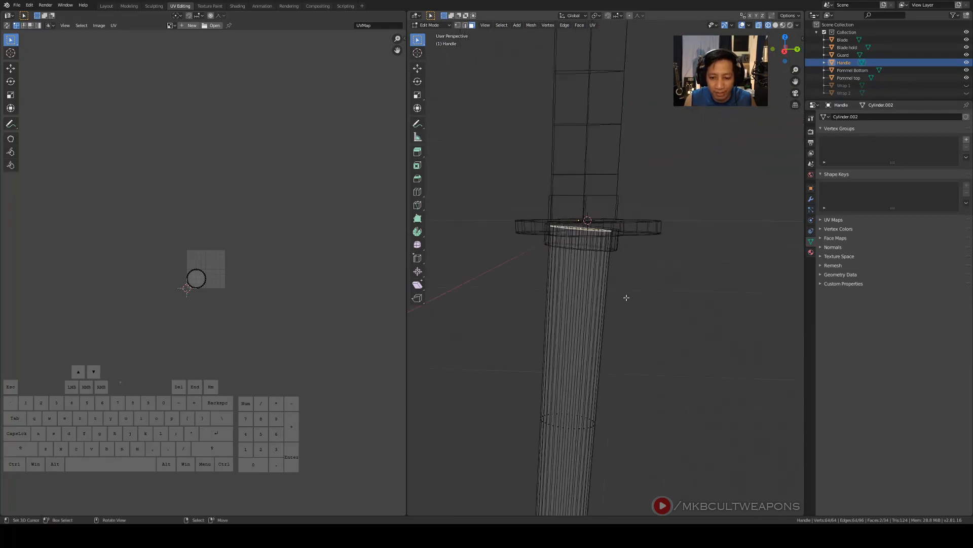
# In edge select mode, add one lengthwise edge of the handle to the end-face selection and mark the selection as seams
pyautogui.press('KP_3')
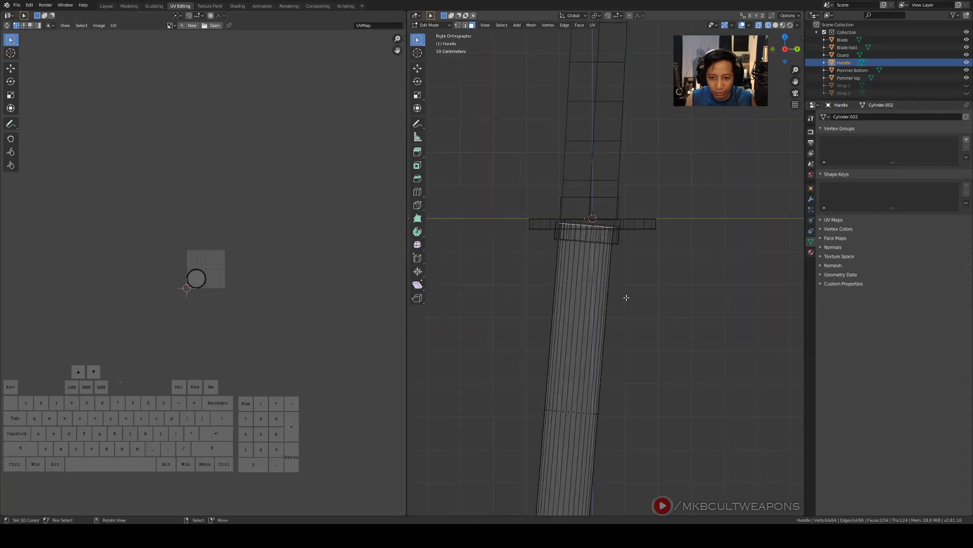
pyautogui.scroll(3, 626, 298)
pyautogui.click(466, 25)
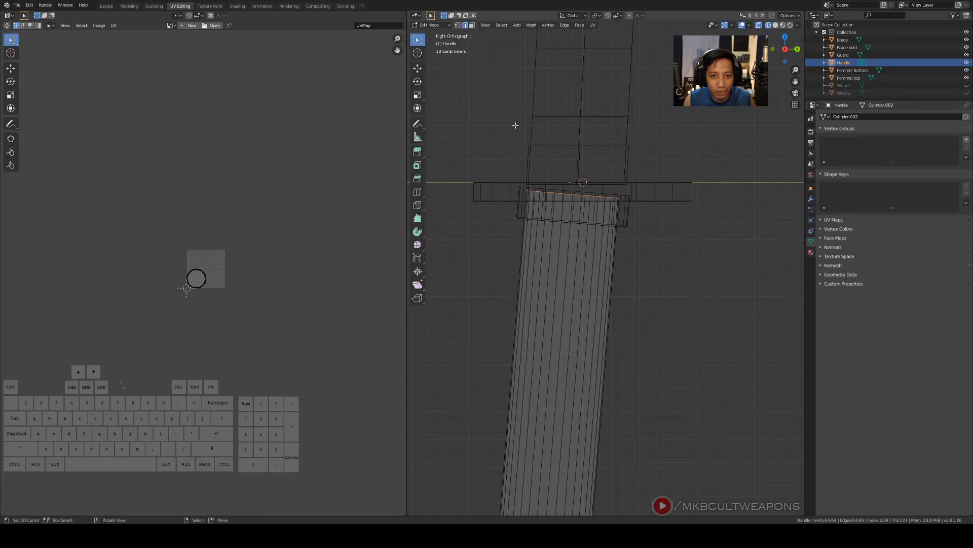
pyautogui.keyDown('shift'); pyautogui.moveTo(622, 315); pyautogui.dragTo(578, 169, button='middle'); pyautogui.keyUp('shift')
pyautogui.scroll(3, 574, 176)
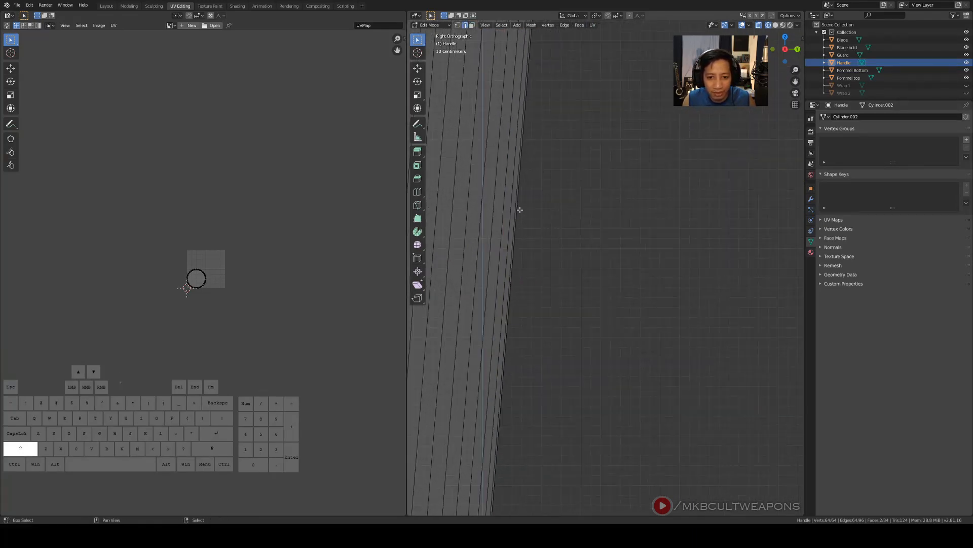
pyautogui.scroll(-5, 558, 320)
pyautogui.moveTo(561, 321); pyautogui.dragTo(636, 365, button='middle')
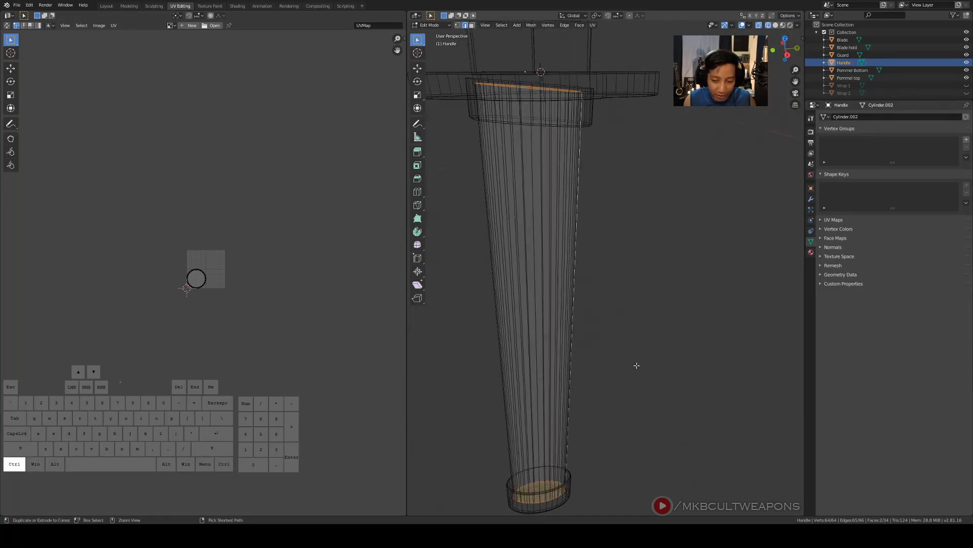
pyautogui.rightClick(637, 365)
pyautogui.click(637, 365)
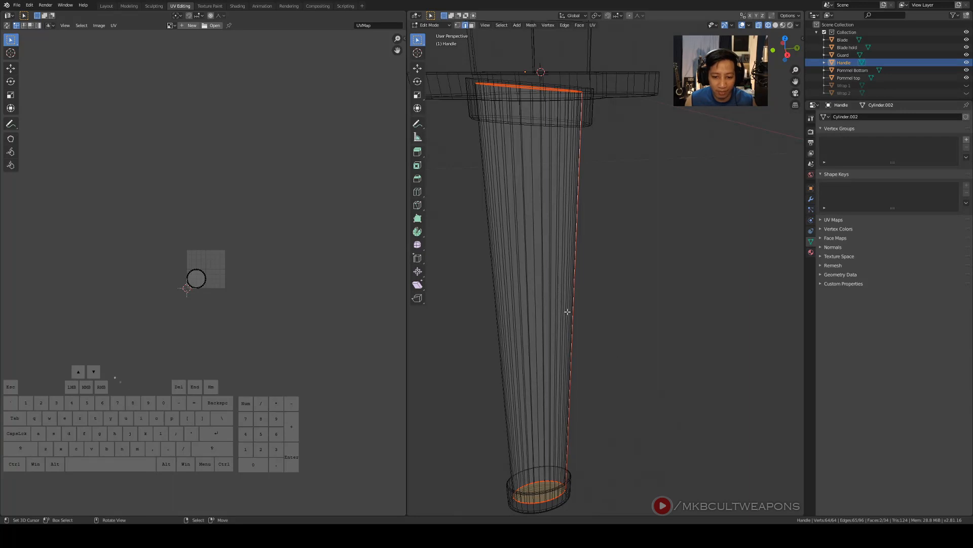
# Select the handle's entire mesh and unwrap it
pyautogui.scroll(-3, 568, 311)
pyautogui.press('a')
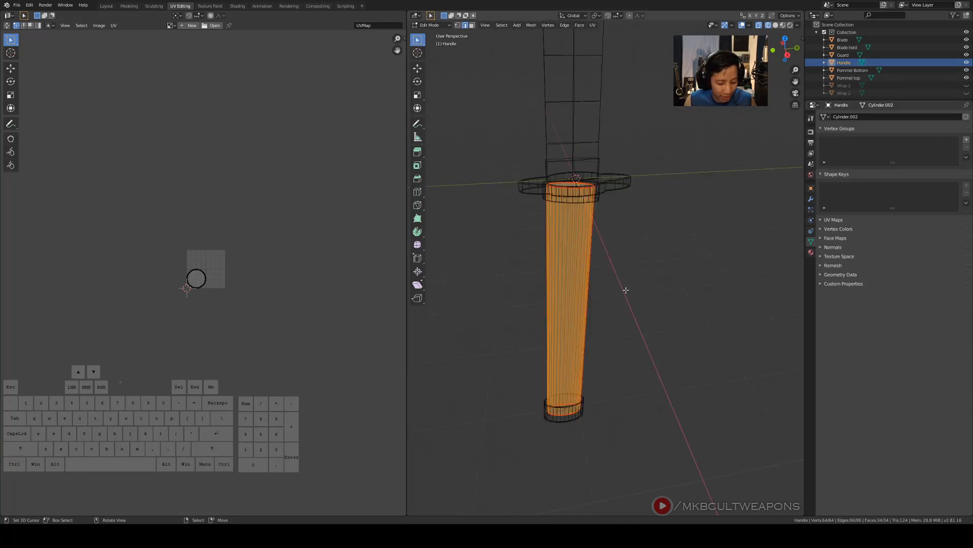
pyautogui.press('u')
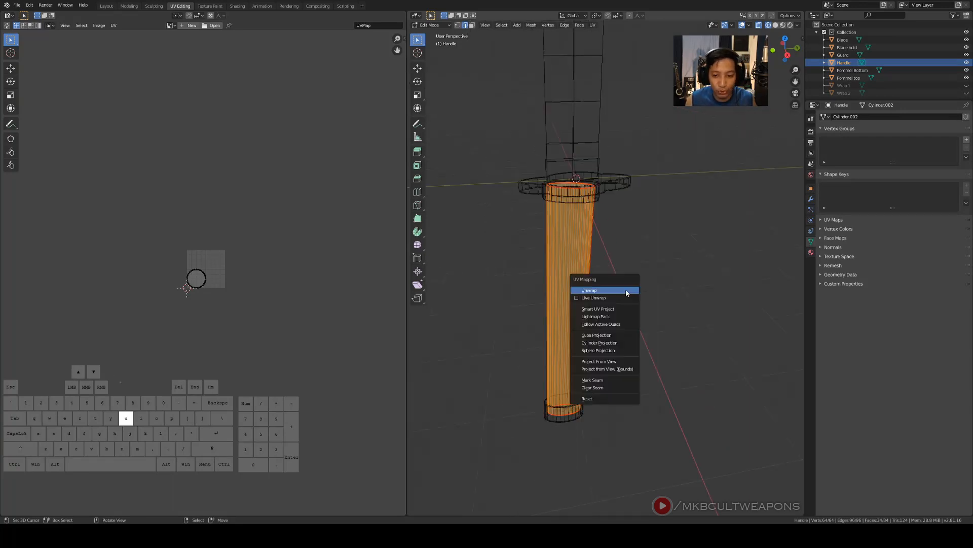
pyautogui.click(627, 292)
pyautogui.scroll(4, 278, 282)
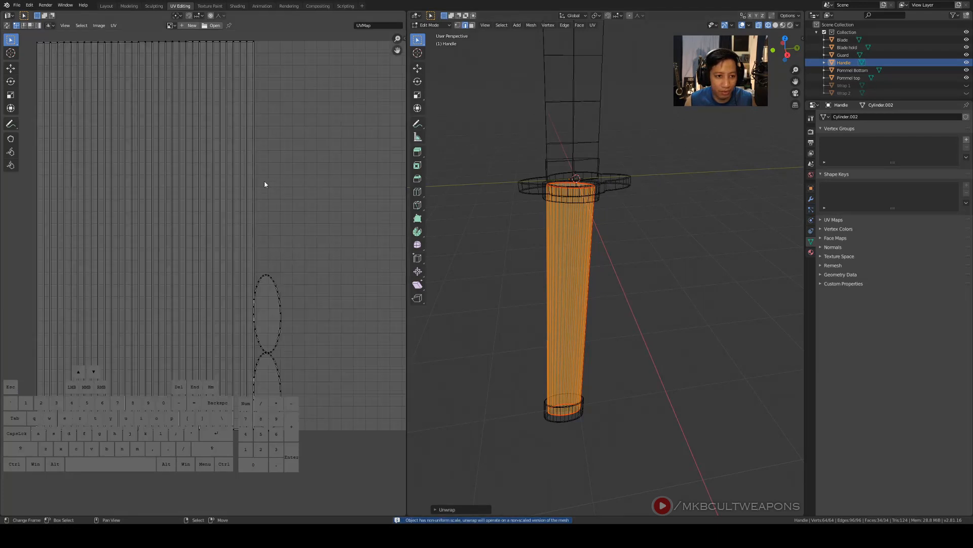
pyautogui.scroll(-2, 265, 181)
pyautogui.scroll(-3, 208, 273)
pyautogui.scroll(3, 208, 274)
# Select all of the handle's UV islands and move them well above the UV tile
pyautogui.press('a')
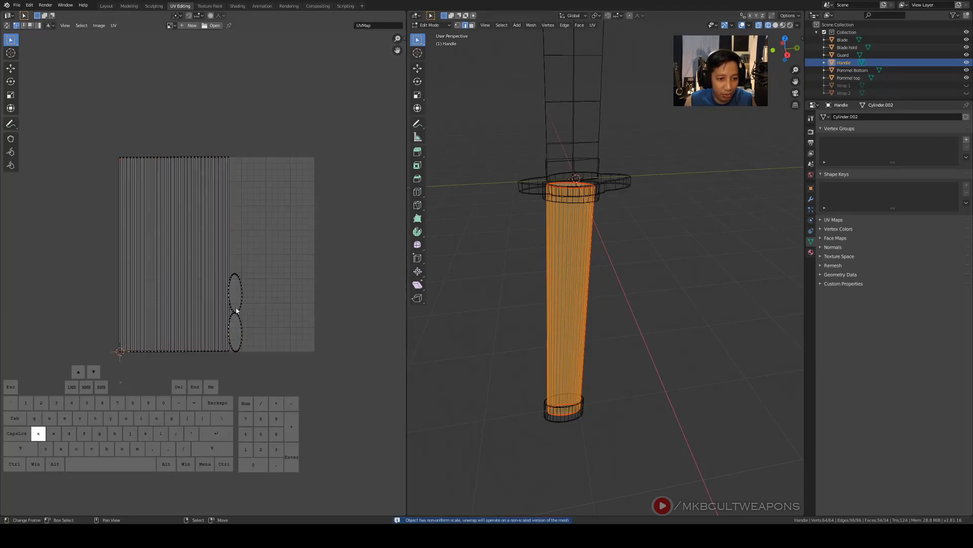
pyautogui.press('a')
pyautogui.press('a')
pyautogui.scroll(-4, 236, 309)
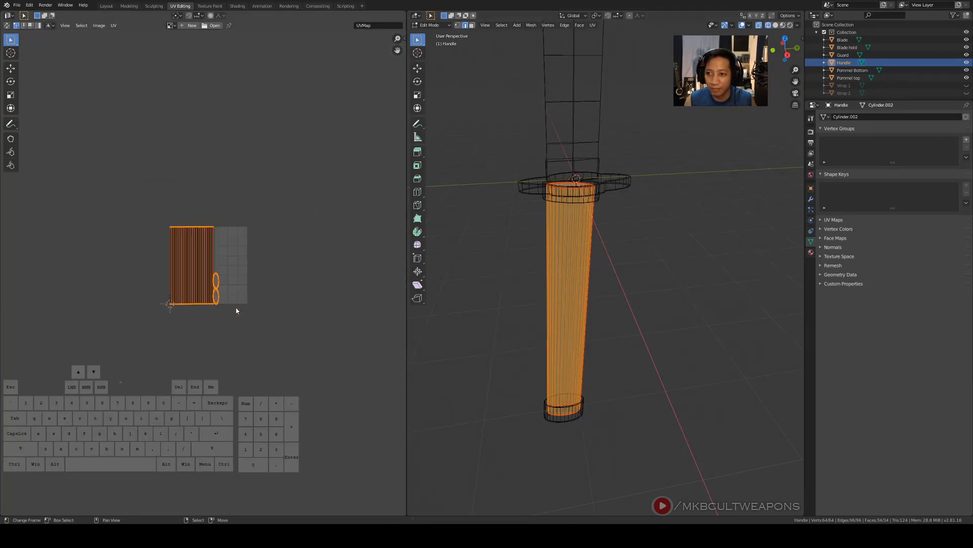
pyautogui.scroll(3, 257, 281)
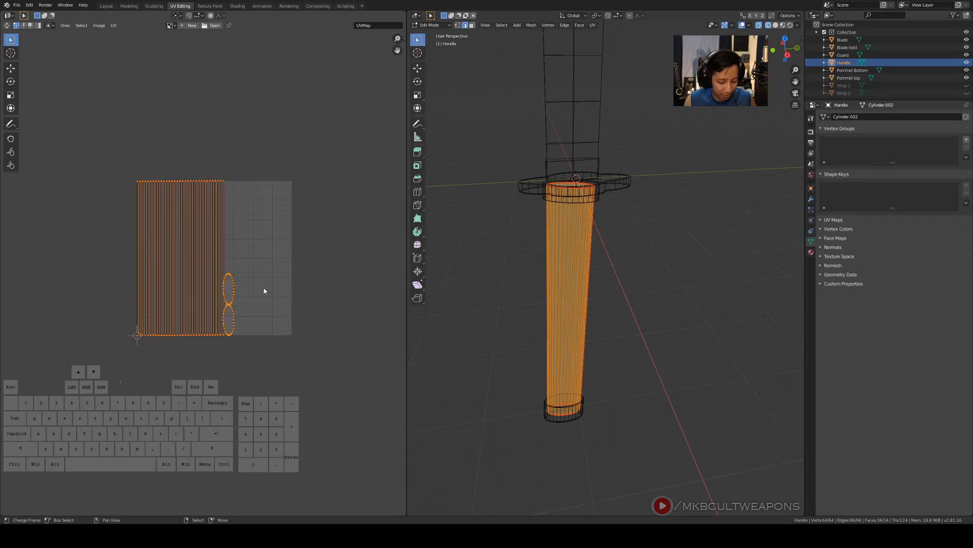
pyautogui.press('g')
pyautogui.press('y')
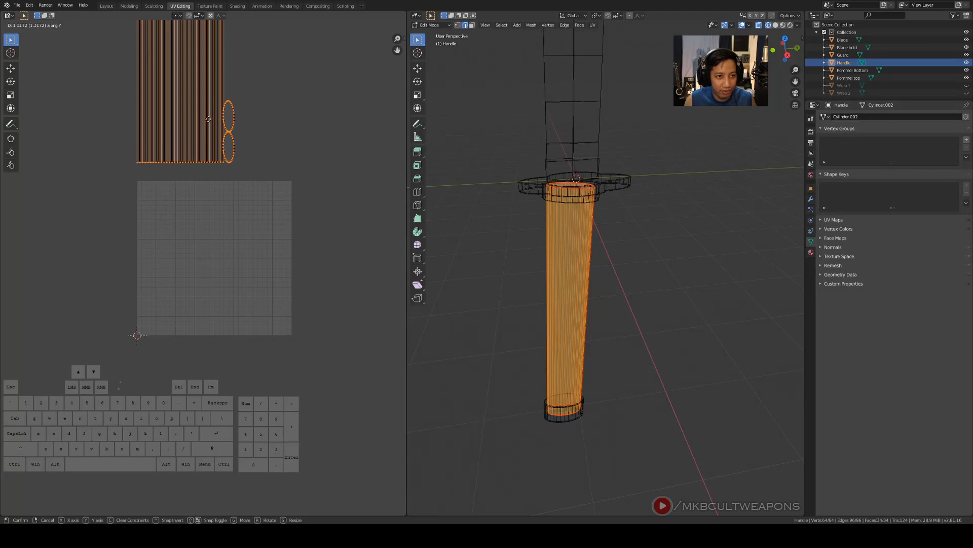
pyautogui.click(254, 155)
pyautogui.scroll(-6, 269, 156)
pyautogui.press('g')
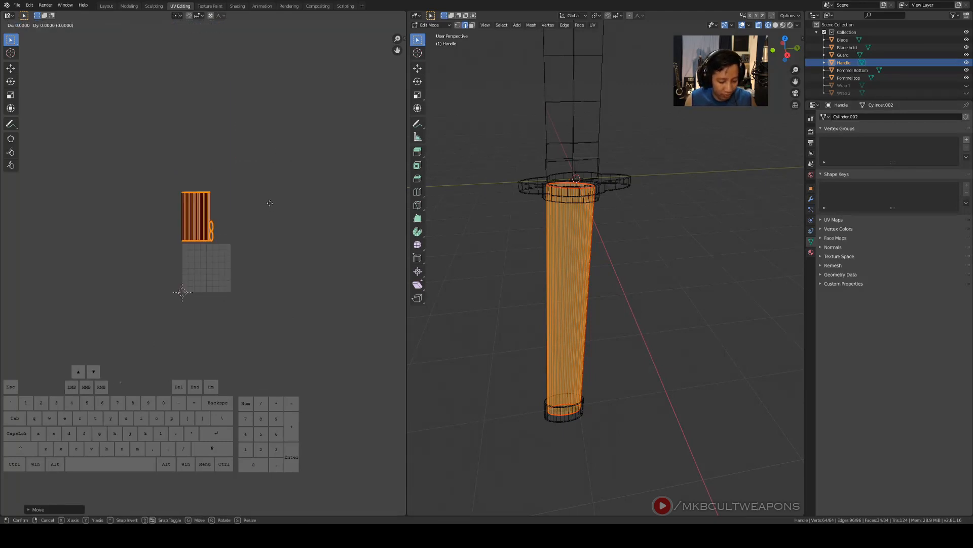
pyautogui.click(265, 124)
pyautogui.scroll(4, 283, 257)
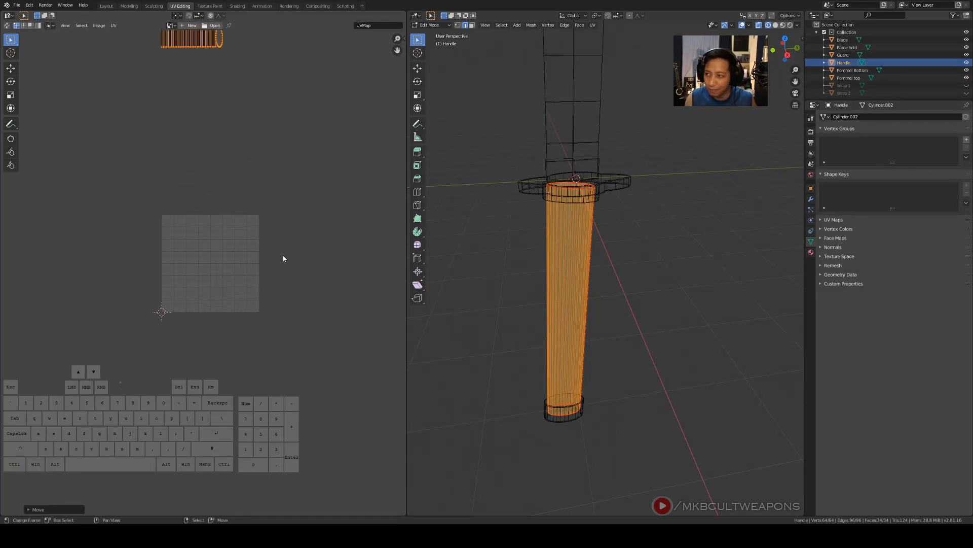
pyautogui.scroll(-2, 247, 180)
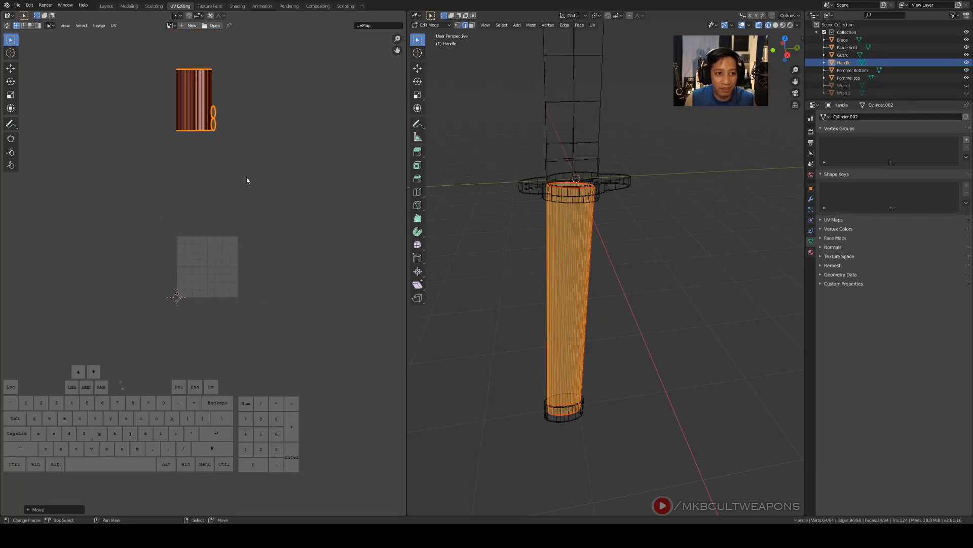
# Deselect the handle's mesh and return to Object Mode
pyautogui.moveTo(408, 330)
pyautogui.mouseDown(button='middle')
pyautogui.moveTo(631, 355)
pyautogui.moveTo(414, 323)
pyautogui.mouseUp(button='middle')
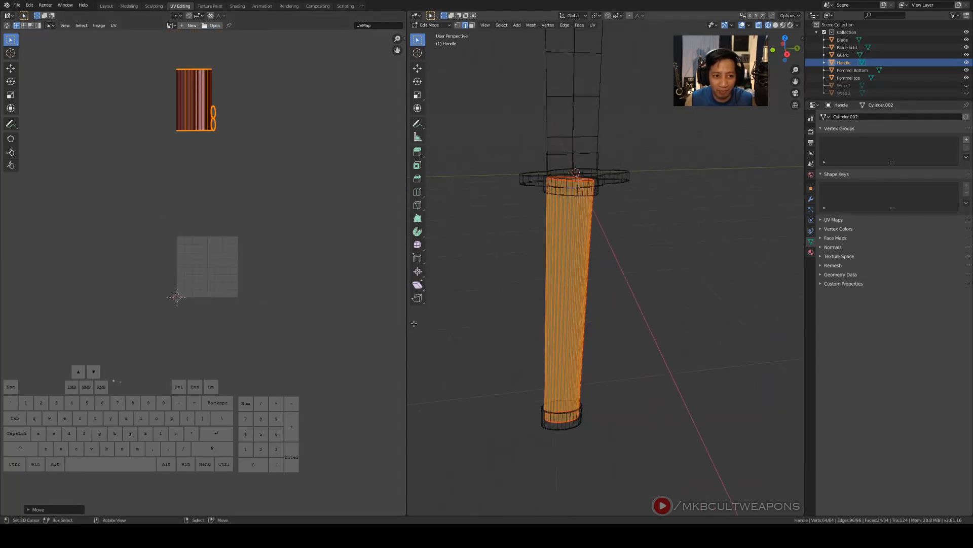
pyautogui.scroll(2, 253, 311)
pyautogui.hotkey('alt', 'a')
pyautogui.press('Tab')
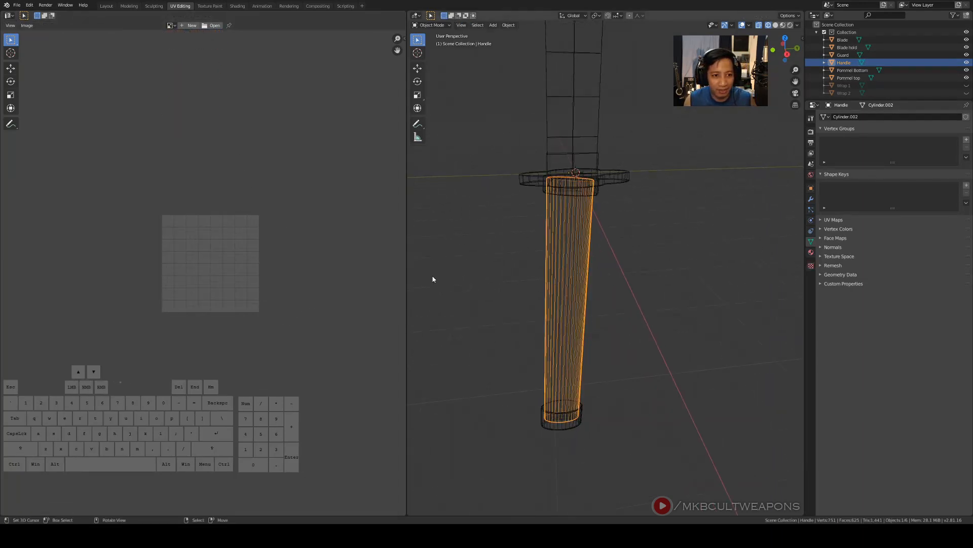
pyautogui.keyDown('shift'); pyautogui.moveTo(297, 305); pyautogui.dragTo(295, 200, button='middle'); pyautogui.keyUp('shift')
pyautogui.scroll(3, 295, 203)
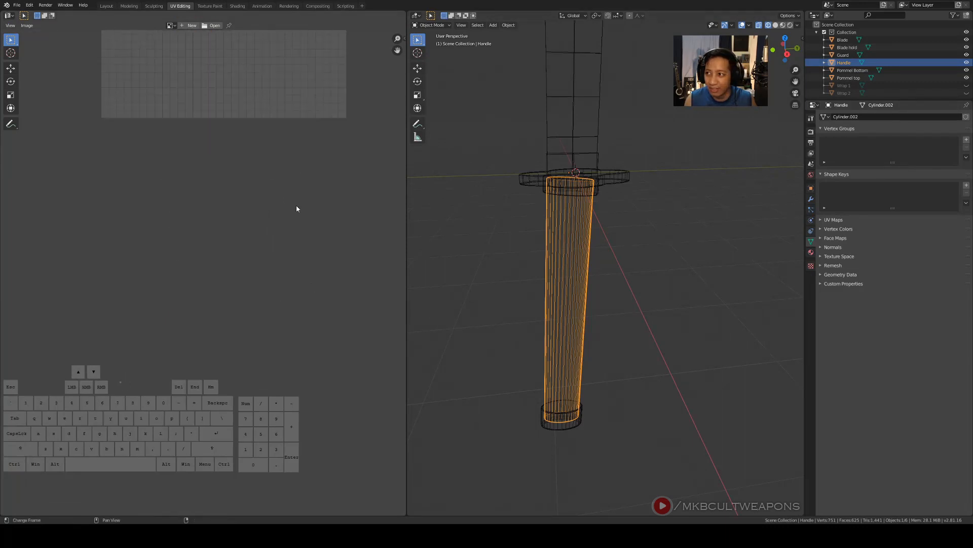
pyautogui.keyDown('shift'); pyautogui.moveTo(298, 335); pyautogui.dragTo(321, 388, button='middle'); pyautogui.keyUp('shift')
# Select Pommel Bottom, frame it in the 3D view and switch to solid shading
pyautogui.moveTo(623, 409); pyautogui.dragTo(596, 444, button='middle')
pyautogui.click(570, 429)
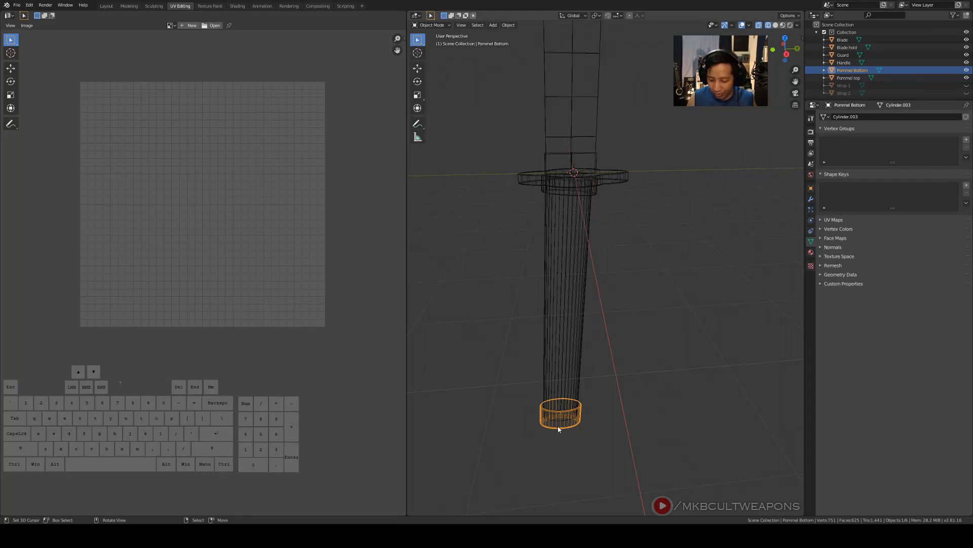
pyautogui.press('KP_Decimal')
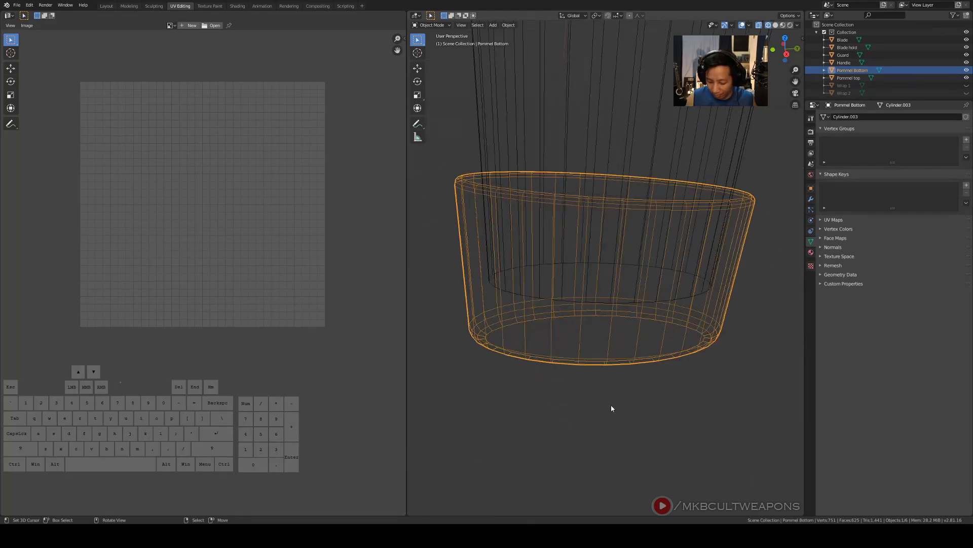
pyautogui.moveTo(621, 378); pyautogui.dragTo(615, 331, button='middle')
pyautogui.moveTo(615, 357); pyautogui.dragTo(644, 389, button='middle')
pyautogui.press('z')
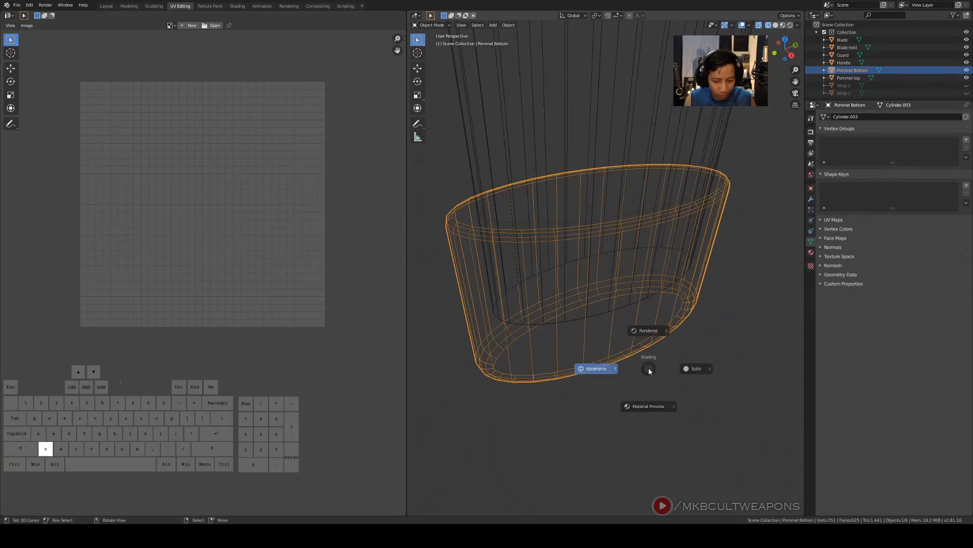
pyautogui.press('x')
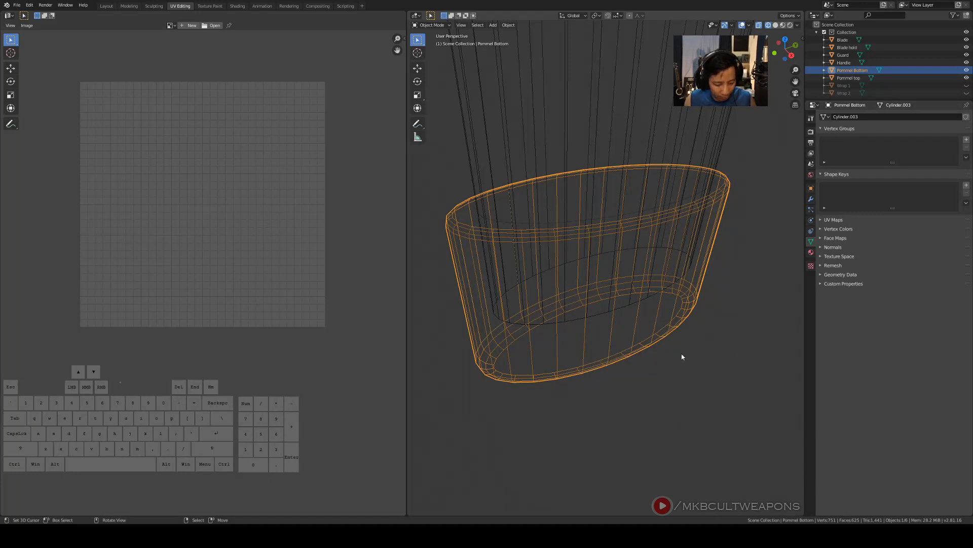
pyautogui.press('z')
pyautogui.click(735, 357)
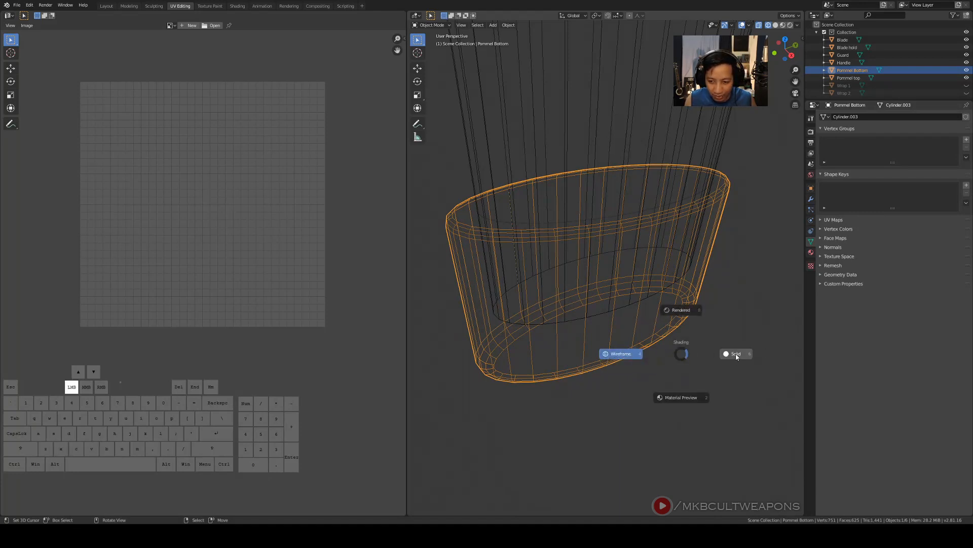
# Enter Edit Mode on Pommel Bottom and select the edge loops running around its upper and lower bevels
pyautogui.moveTo(683, 360); pyautogui.dragTo(686, 339, button='middle')
pyautogui.press('Tab')
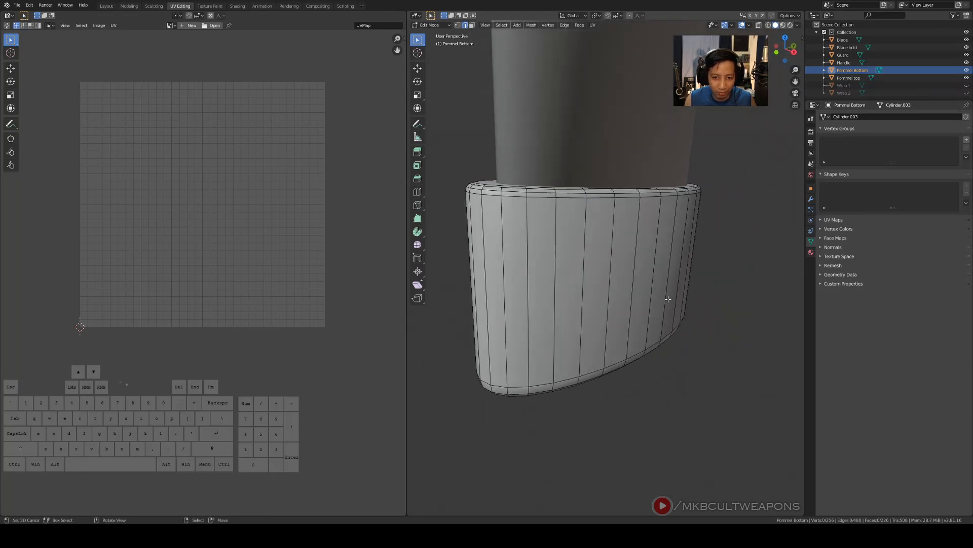
pyautogui.moveTo(663, 298); pyautogui.dragTo(687, 328, button='middle')
pyautogui.scroll(3, 688, 327)
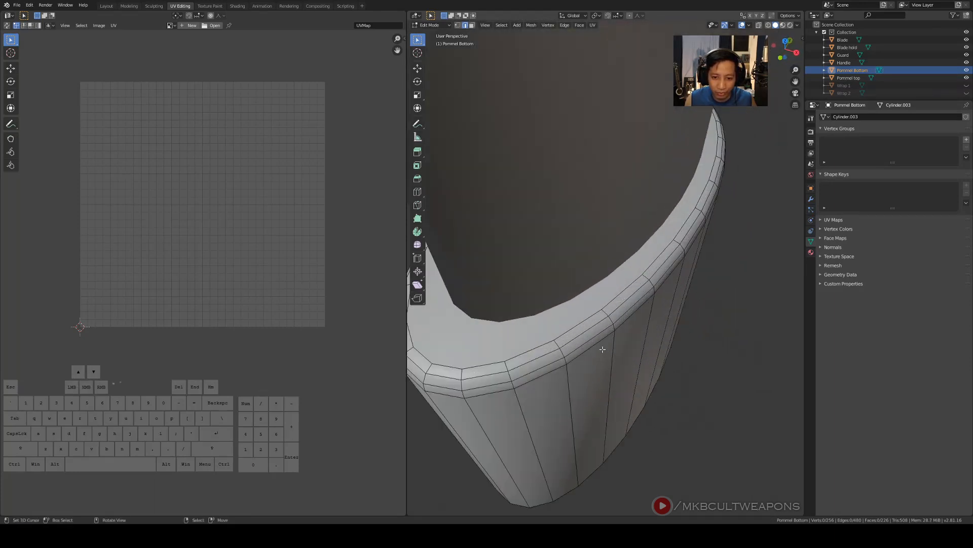
pyautogui.moveTo(604, 349); pyautogui.dragTo(612, 322, button='middle')
pyautogui.scroll(-2, 547, 207)
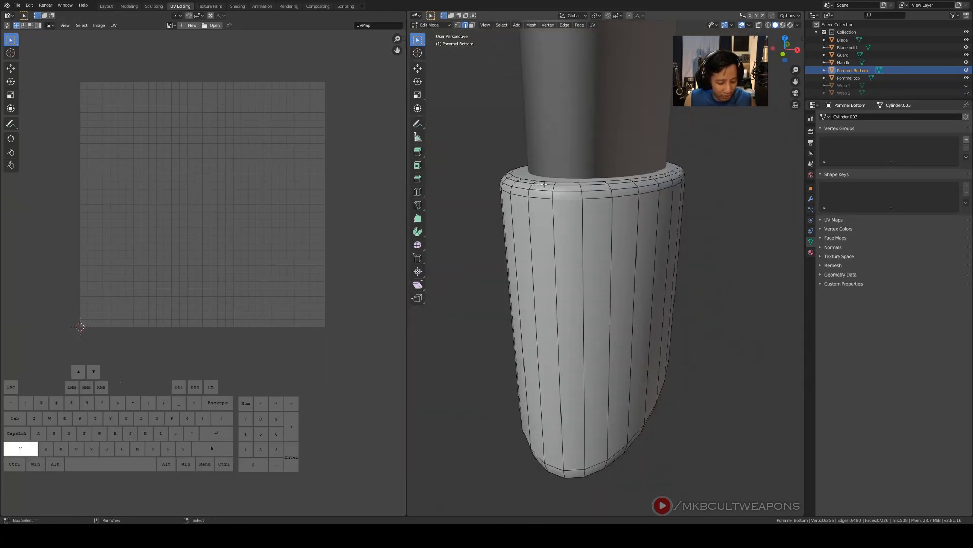
pyautogui.keyDown('alt'); pyautogui.keyDown('shift'); pyautogui.rightClick(562, 192); pyautogui.keyUp('shift'); pyautogui.keyUp('alt')
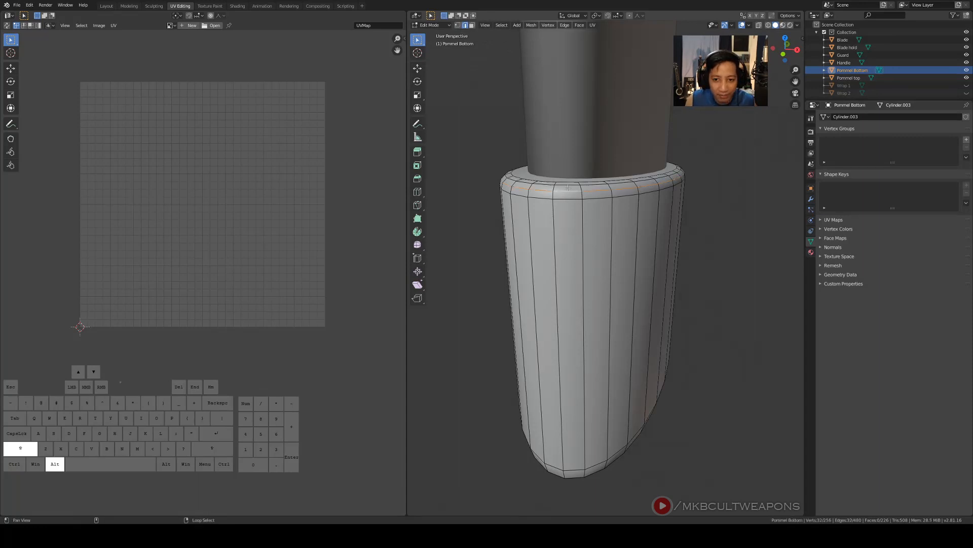
pyautogui.moveTo(617, 413); pyautogui.dragTo(612, 373, button='middle')
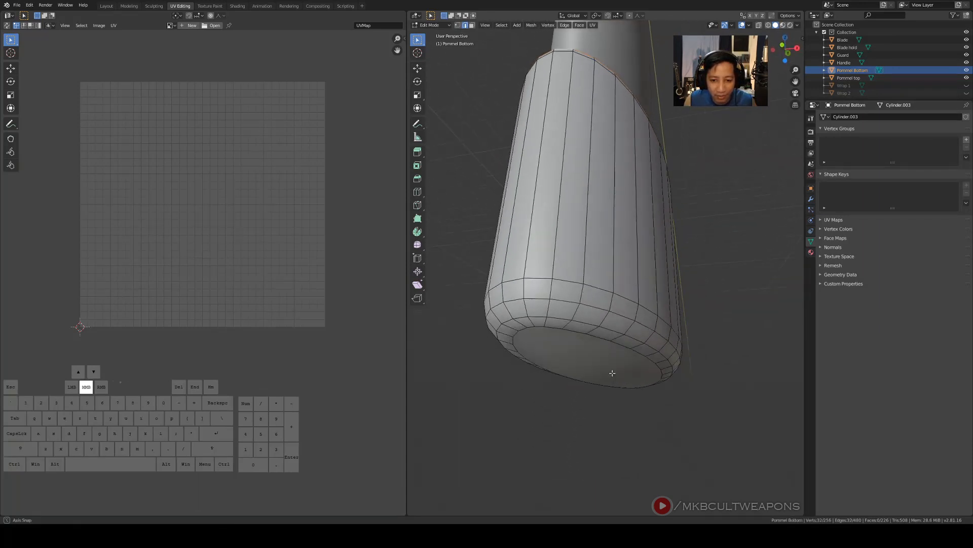
pyautogui.keyDown('alt'); pyautogui.keyDown('shift'); pyautogui.click(540, 299); pyautogui.keyUp('shift'); pyautogui.keyUp('alt')
# Add the vertical edge on the pommel's narrow side and its short bevel edges to the selection, connecting the two loops
pyautogui.moveTo(539, 299); pyautogui.dragTo(566, 353, button='middle')
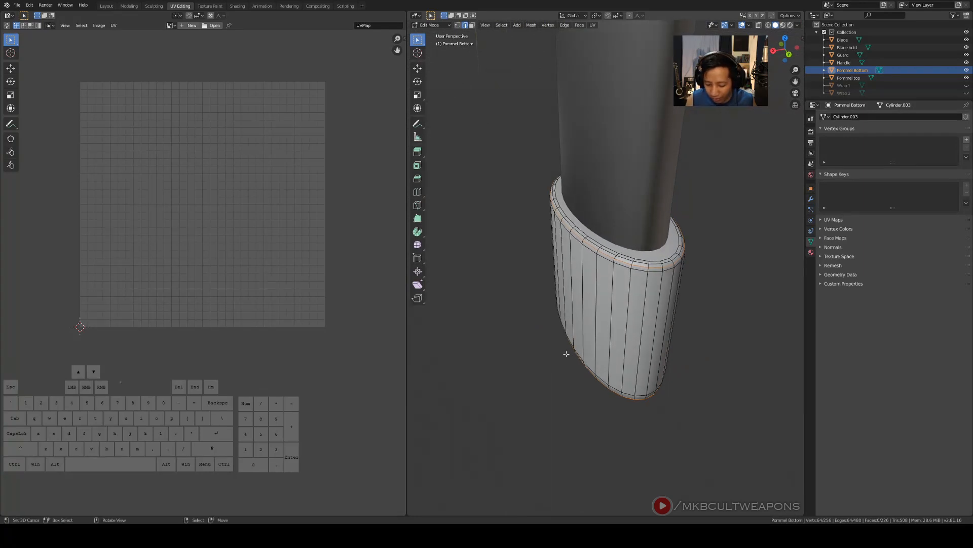
pyautogui.press('KP_1')
pyautogui.press('KP_3')
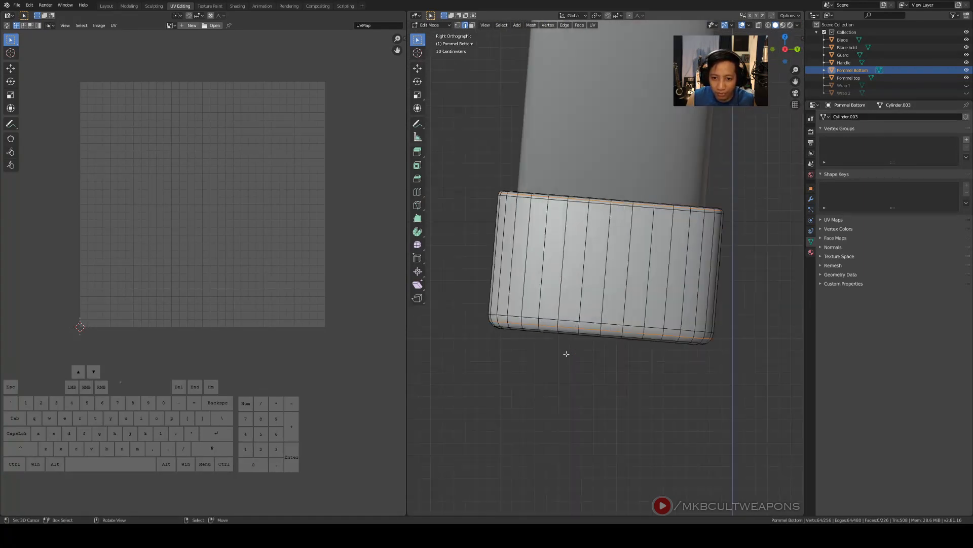
pyautogui.press('KP_1')
pyautogui.press('KP_3')
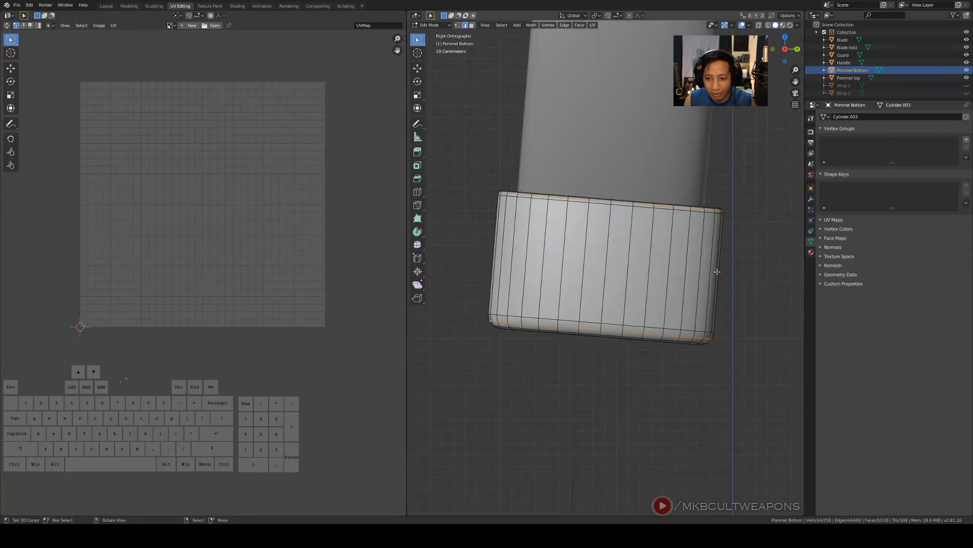
pyautogui.press('shift')
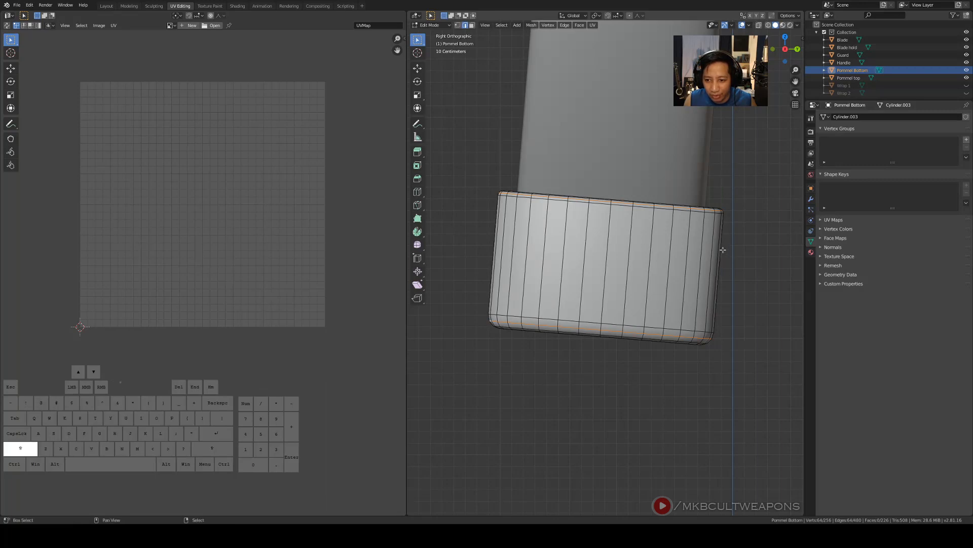
pyautogui.keyDown('shift'); pyautogui.rightClick(723, 250); pyautogui.keyUp('shift')
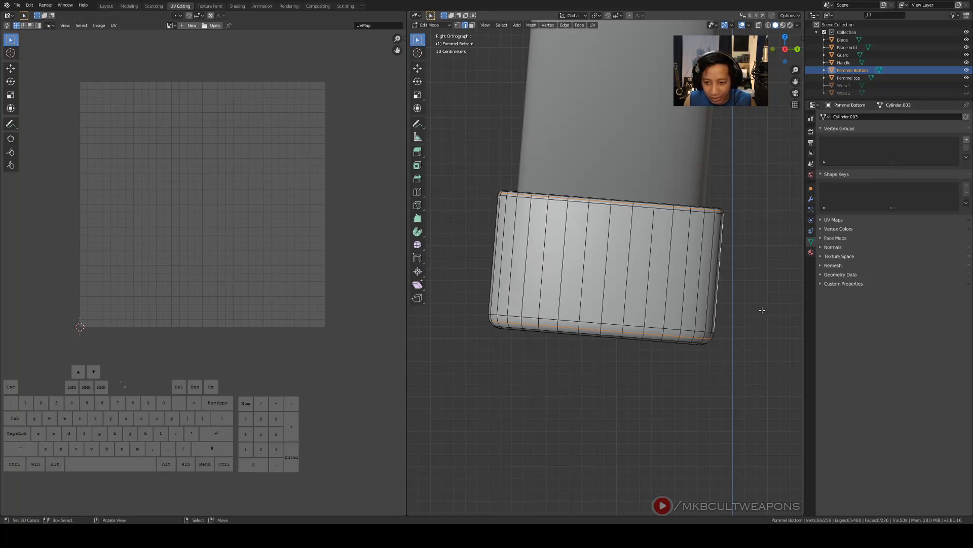
pyautogui.moveTo(761, 311); pyautogui.dragTo(726, 322, button='middle')
pyautogui.scroll(2, 736, 319)
pyautogui.keyDown('shift'); pyautogui.moveTo(801, 324); pyautogui.dragTo(633, 328, button='middle'); pyautogui.keyUp('shift')
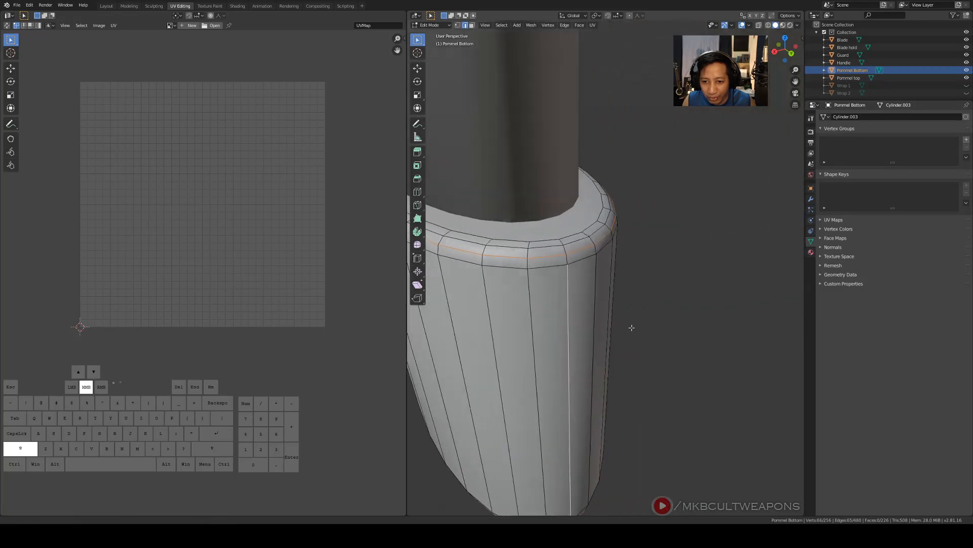
pyautogui.scroll(3, 634, 328)
pyautogui.scroll(-3, 477, 238)
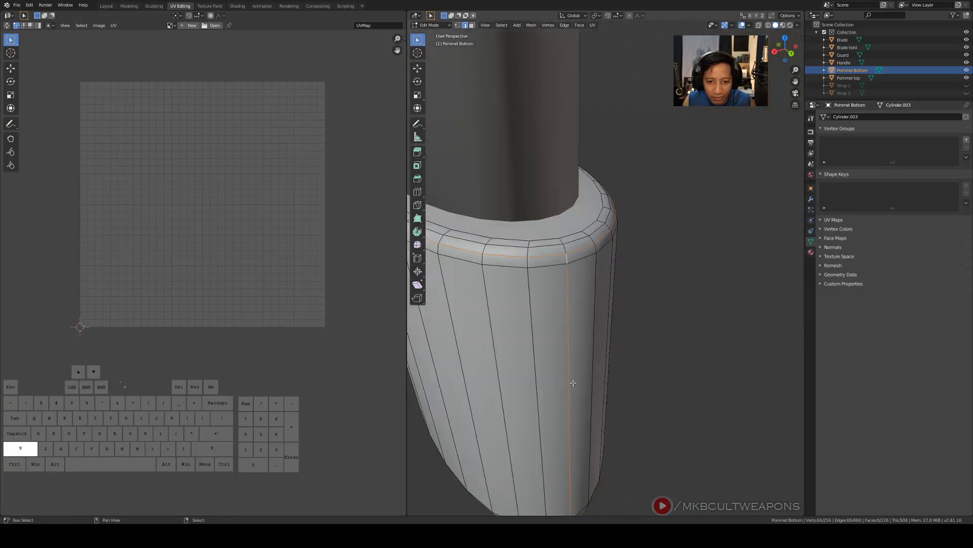
pyautogui.keyDown('shift'); pyautogui.moveTo(567, 424); pyautogui.dragTo(580, 177, button='middle'); pyautogui.keyUp('shift')
# Mark the selected bevel loops and connecting edges of the bottom pommel as seams
pyautogui.moveTo(581, 305); pyautogui.dragTo(650, 351, button='middle')
pyautogui.scroll(2, 587, 270)
pyautogui.scroll(-6, 558, 248)
pyautogui.hotkey('ctrl', 'e')
pyautogui.click(601, 260)
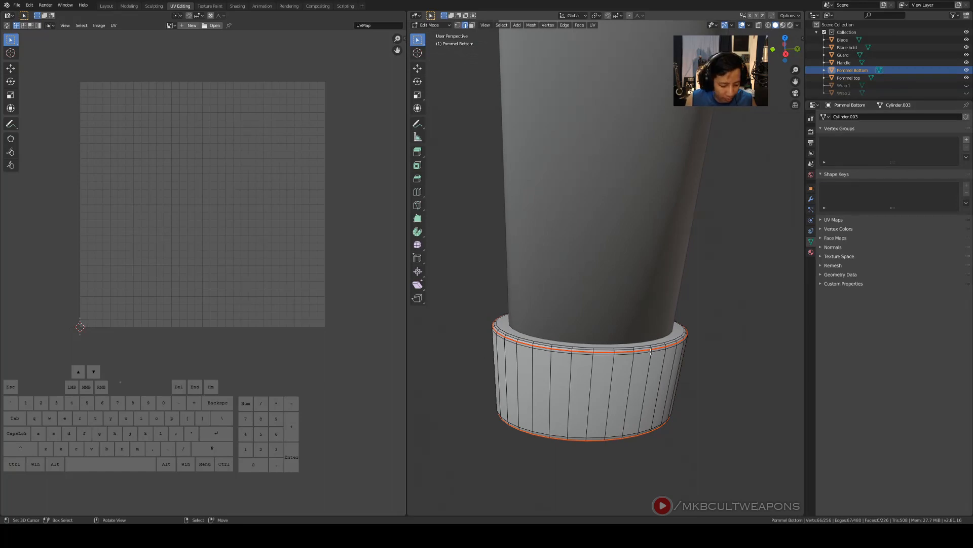
# Select the bottom pommel's entire mesh and unwrap it
pyautogui.press('a')
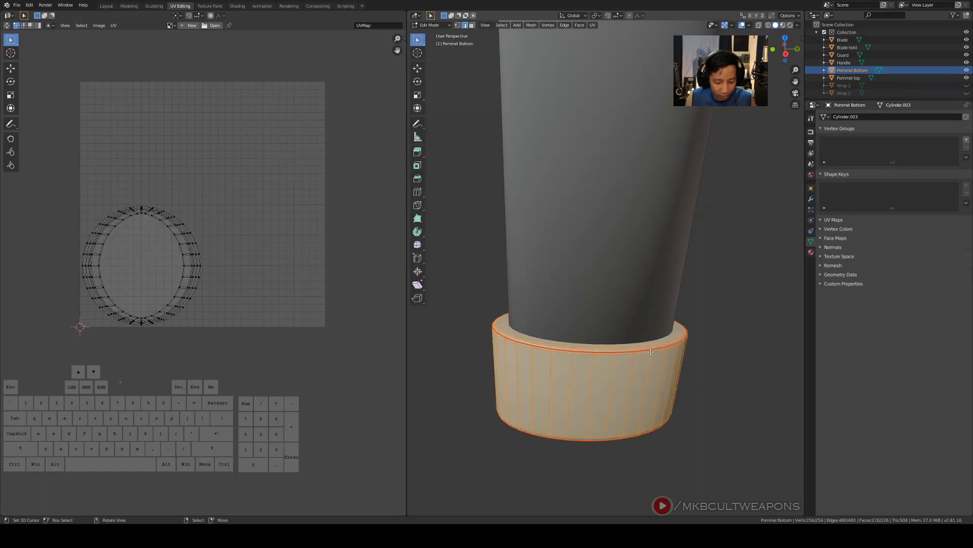
pyautogui.press('u')
pyautogui.click(651, 351)
pyautogui.scroll(-2, 270, 284)
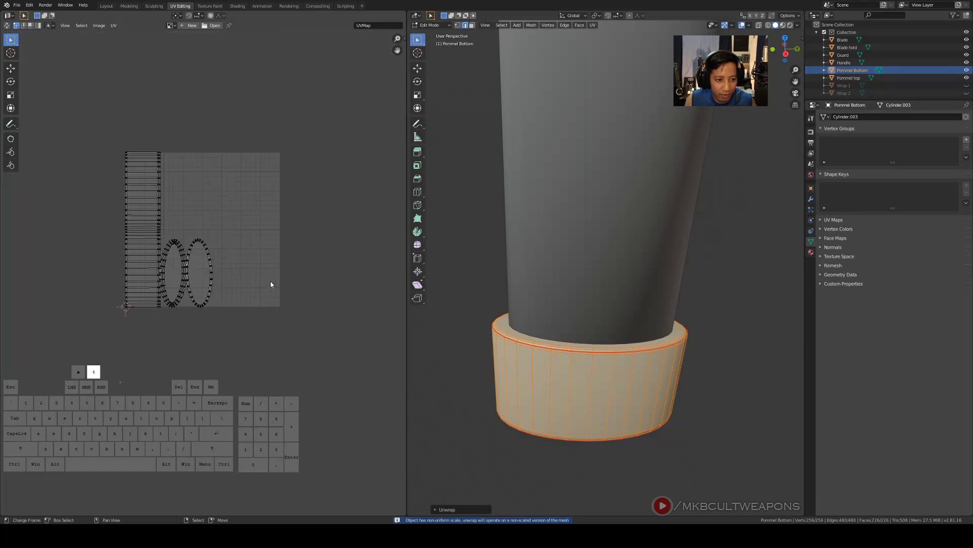
# Select all of the bottom pommel's UV islands and move them along Y well below the UV tile
pyautogui.scroll(-3, 270, 284)
pyautogui.press('a')
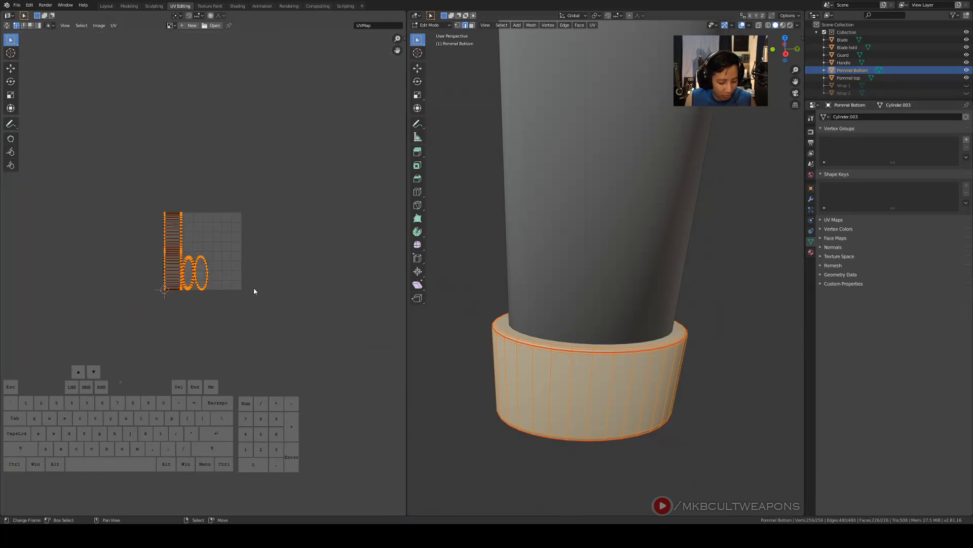
pyautogui.press('g')
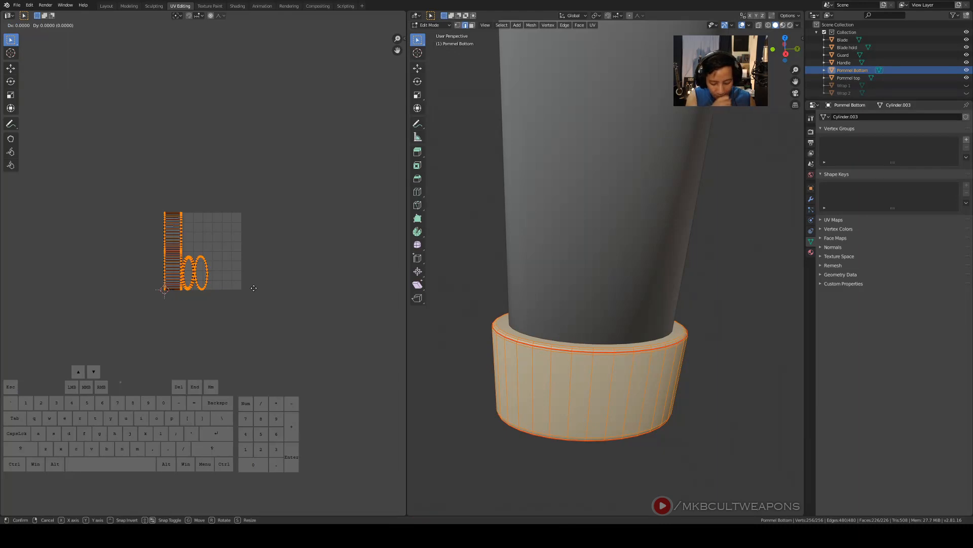
pyautogui.press('y')
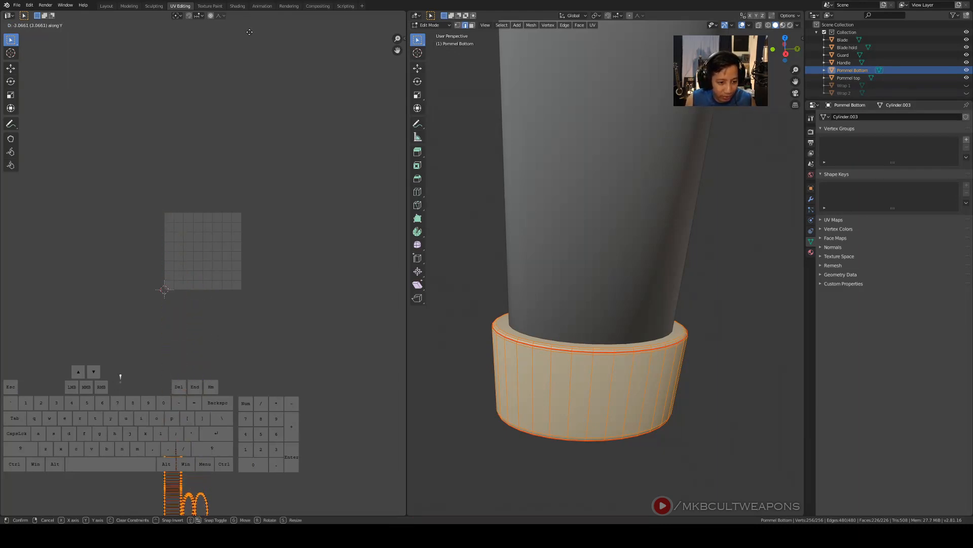
pyautogui.click(248, 90)
# Examine the relocated pommel islands in the UV space and the whole katana in the right orthographic view
pyautogui.scroll(-4, 256, 134)
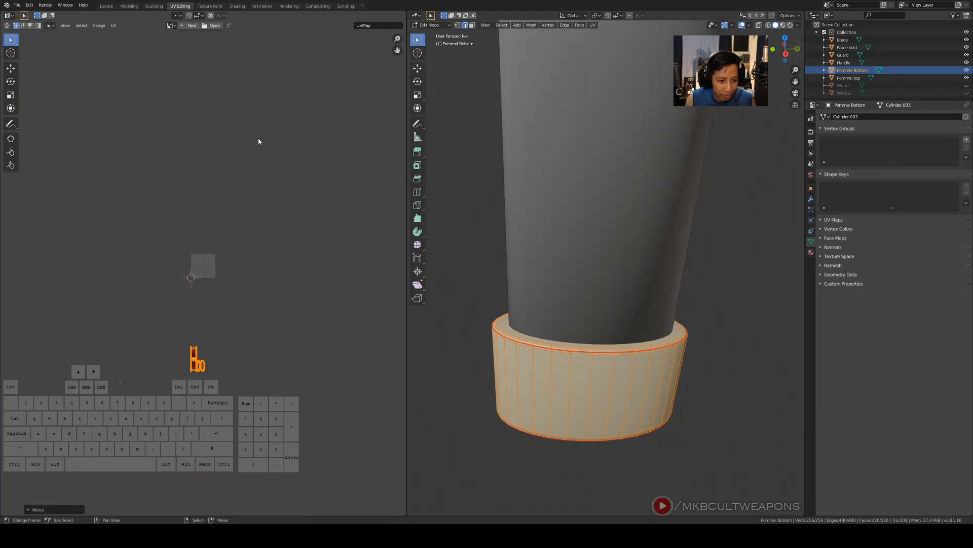
pyautogui.keyDown('shift'); pyautogui.moveTo(257, 337); pyautogui.dragTo(279, 366, button='middle'); pyautogui.keyUp('shift')
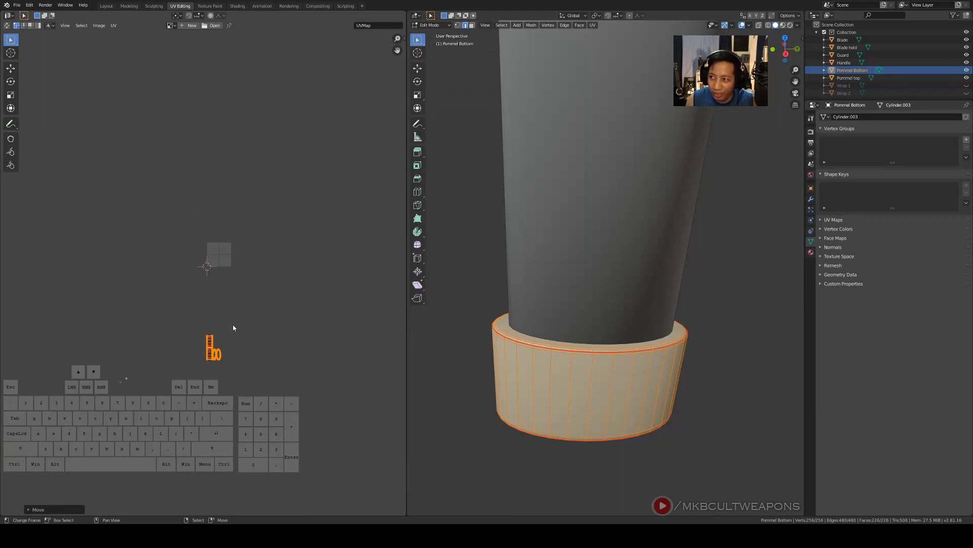
pyautogui.scroll(3, 246, 365)
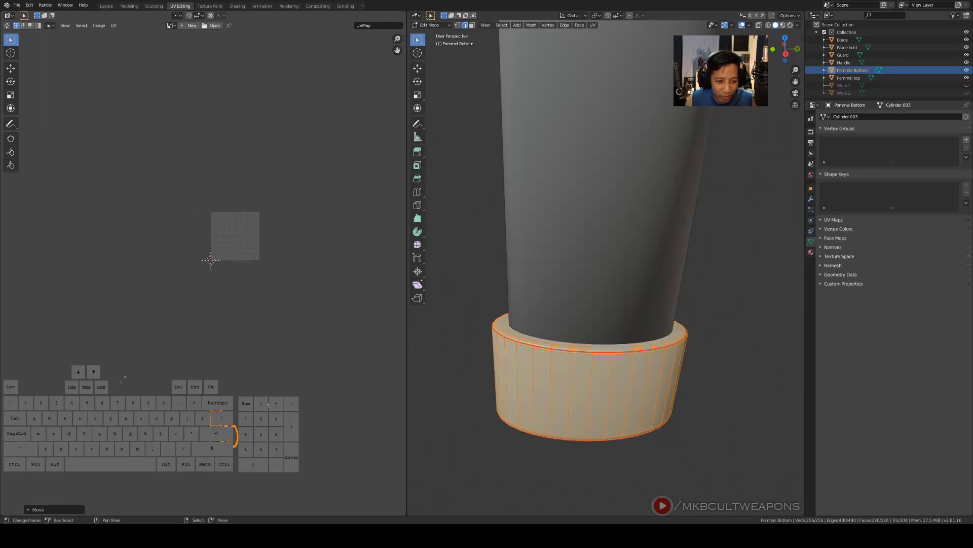
pyautogui.keyDown('shift'); pyautogui.moveTo(330, 228); pyautogui.dragTo(322, 348, button='middle'); pyautogui.keyUp('shift')
pyautogui.scroll(-5, 659, 259)
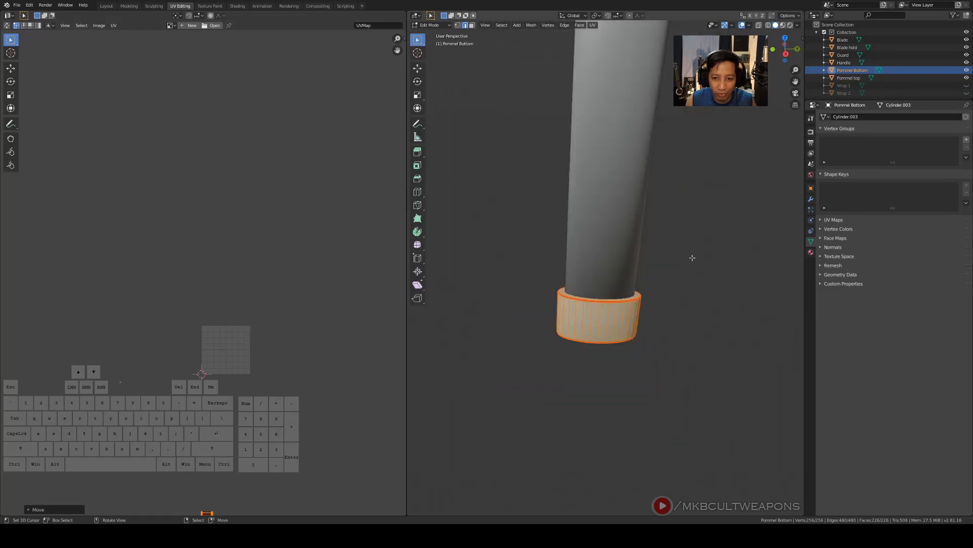
pyautogui.scroll(-3, 325, 215)
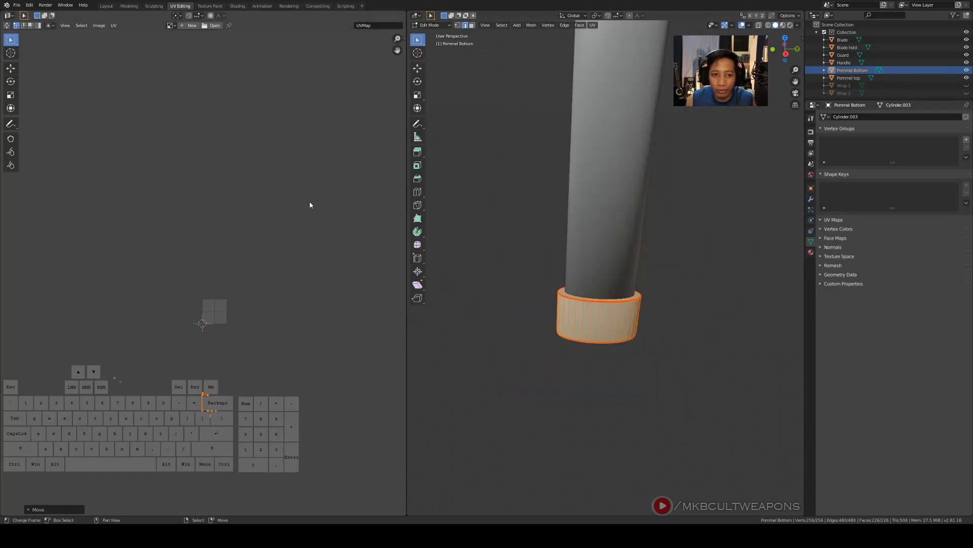
pyautogui.scroll(-2, 706, 202)
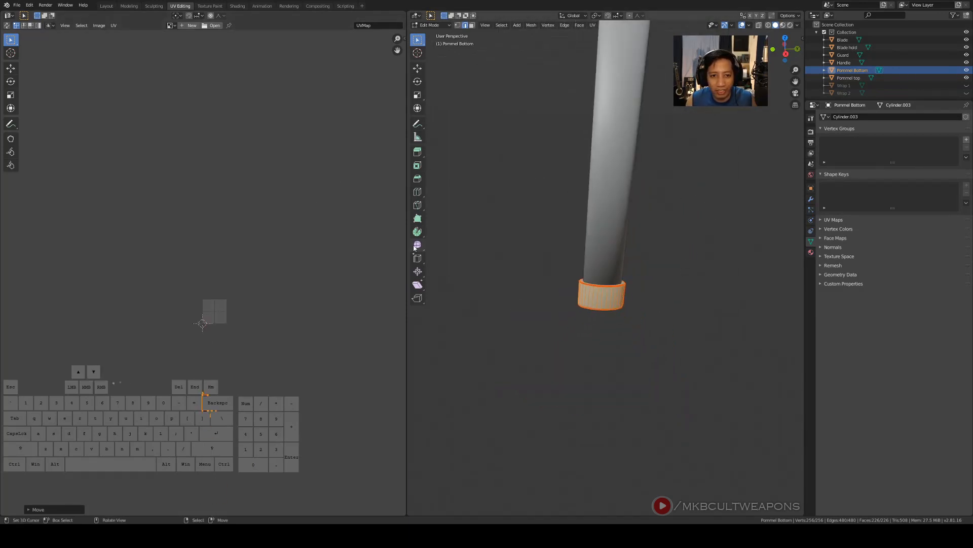
pyautogui.keyDown('shift'); pyautogui.moveTo(685, 185); pyautogui.dragTo(626, 340, button='middle'); pyautogui.keyUp('shift')
pyautogui.press('KP_5')
pyautogui.press('KP_3')
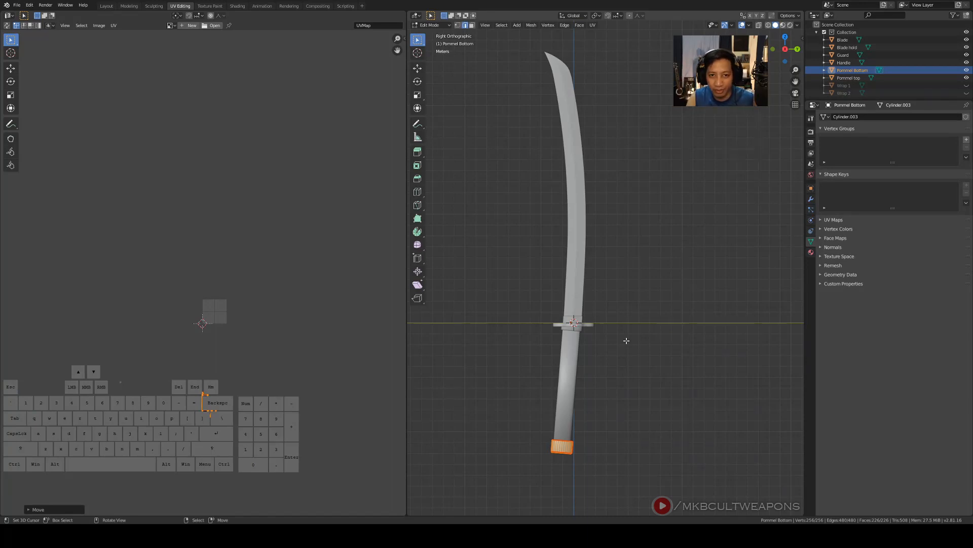
pyautogui.keyDown('shift'); pyautogui.moveTo(654, 371); pyautogui.dragTo(650, 352, button='middle'); pyautogui.keyUp('shift')
pyautogui.scroll(2, 649, 352)
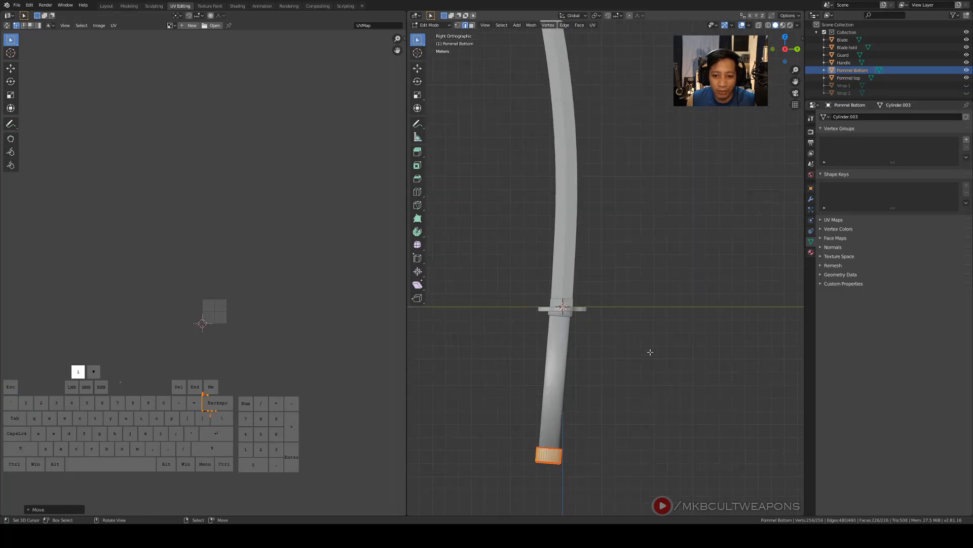
# Deselect the bottom pommel's mesh, return to Object Mode and clear the object selection
pyautogui.click(629, 342)
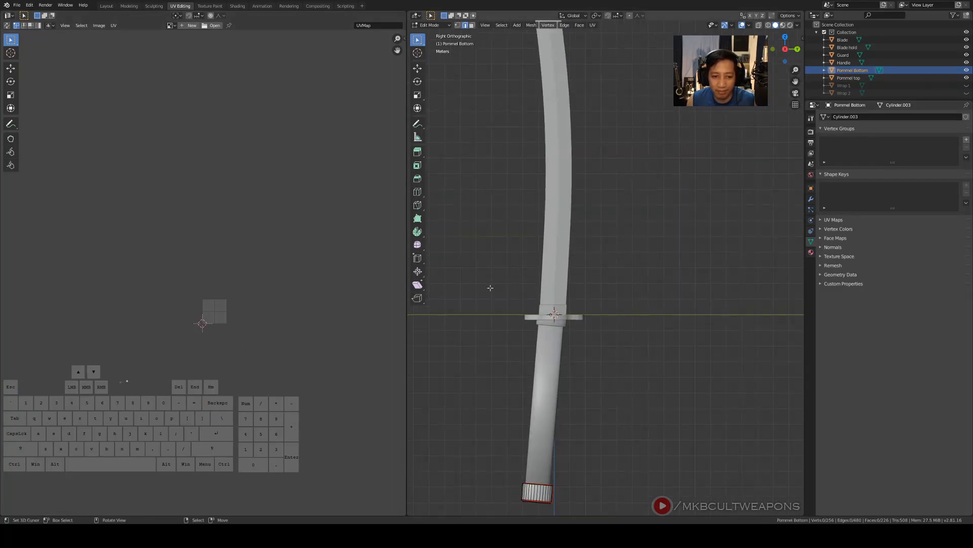
pyautogui.scroll(-3, 632, 263)
pyautogui.scroll(2, 640, 313)
pyautogui.keyDown('shift'); pyautogui.moveTo(640, 313); pyautogui.dragTo(549, 224, button='middle'); pyautogui.keyUp('shift')
pyautogui.scroll(2, 556, 228)
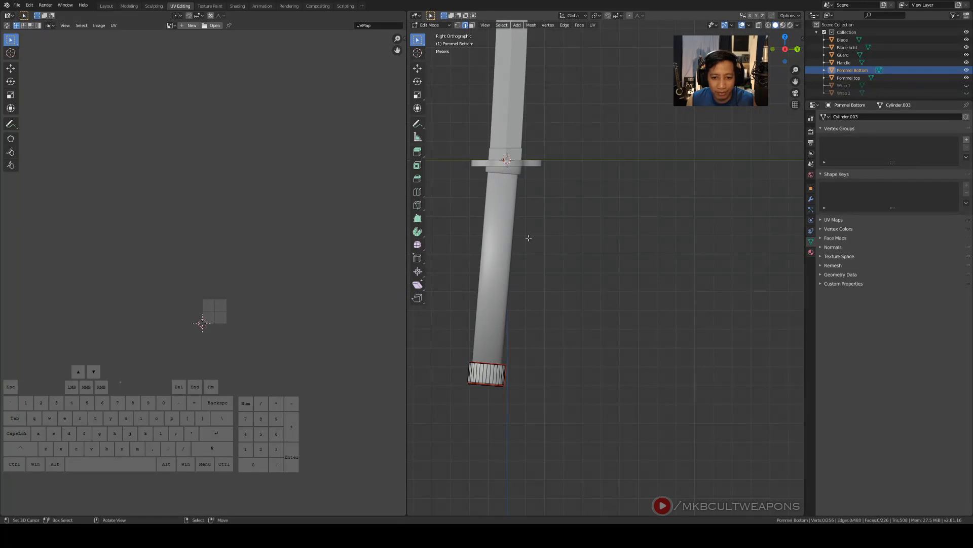
pyautogui.press('Tab')
pyautogui.click(615, 202)
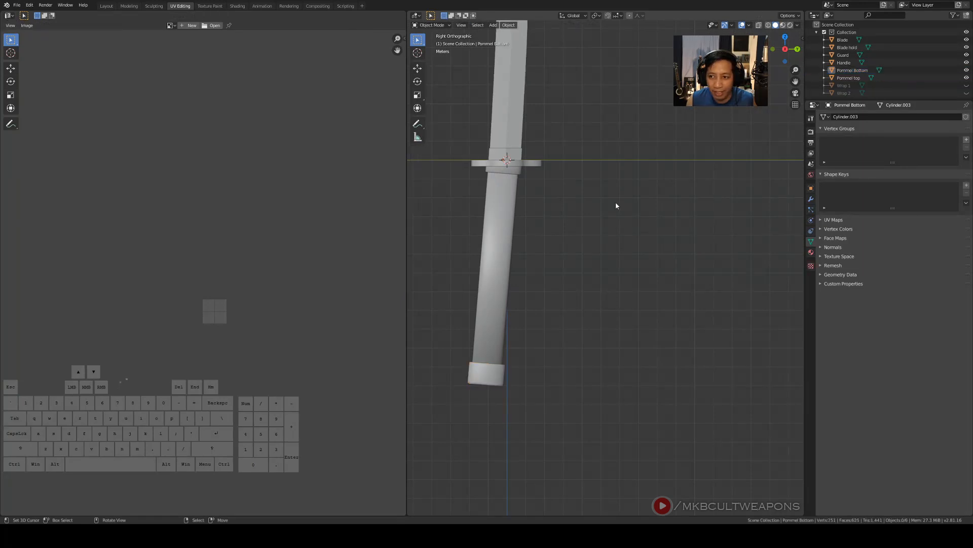
# Unhide Wrap 1 and Wrap 2 and select Wrap 2 on the handle
pyautogui.click(969, 86)
pyautogui.click(967, 93)
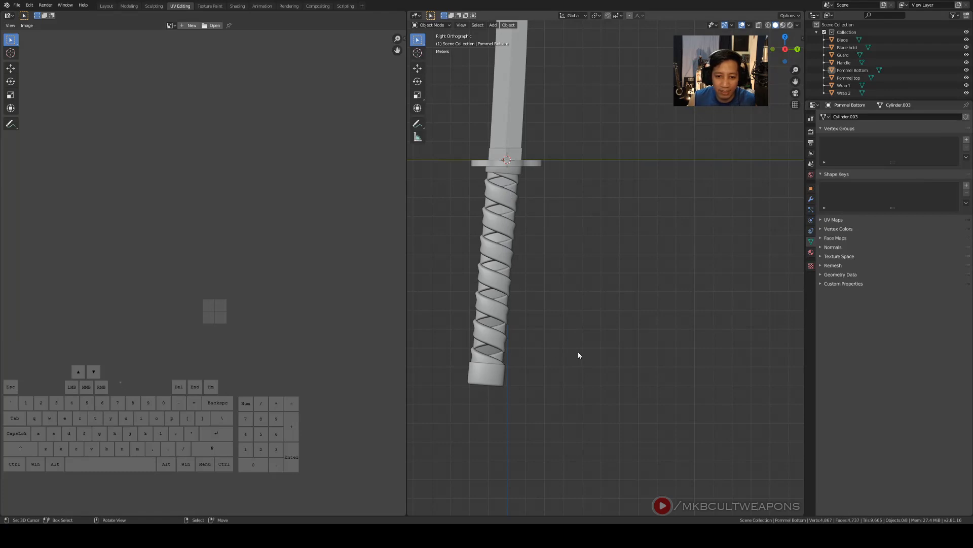
pyautogui.click(511, 194)
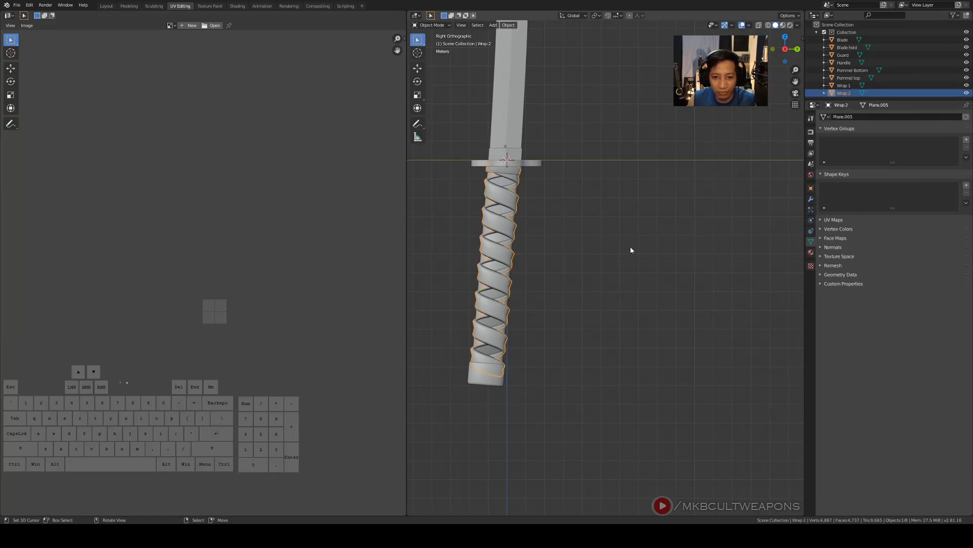
# Inspect the handle wraps up close from several angles and in the right orthographic view
pyautogui.scroll(3, 515, 200)
pyautogui.moveTo(515, 200); pyautogui.dragTo(542, 205, button='middle')
pyautogui.press('KP_Decimal')
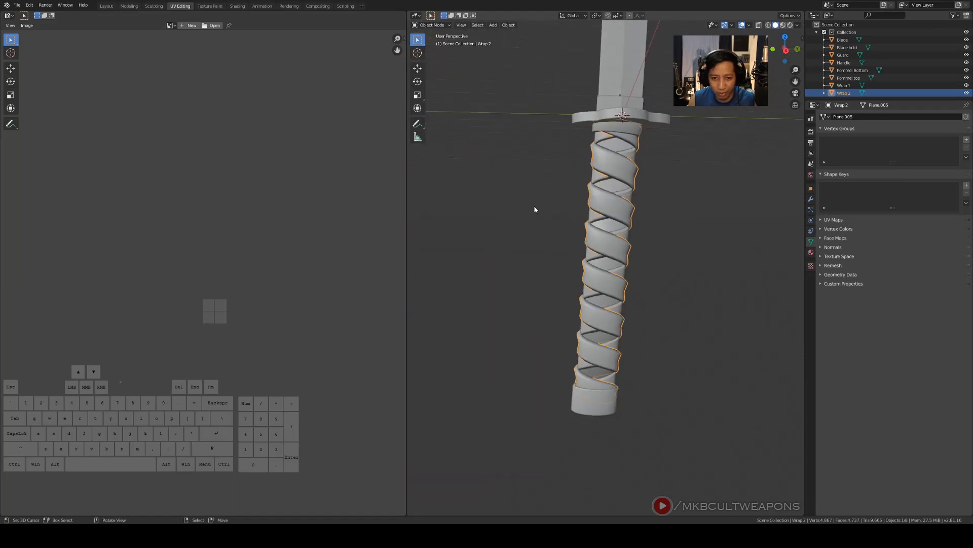
pyautogui.moveTo(610, 181); pyautogui.dragTo(680, 239, button='middle')
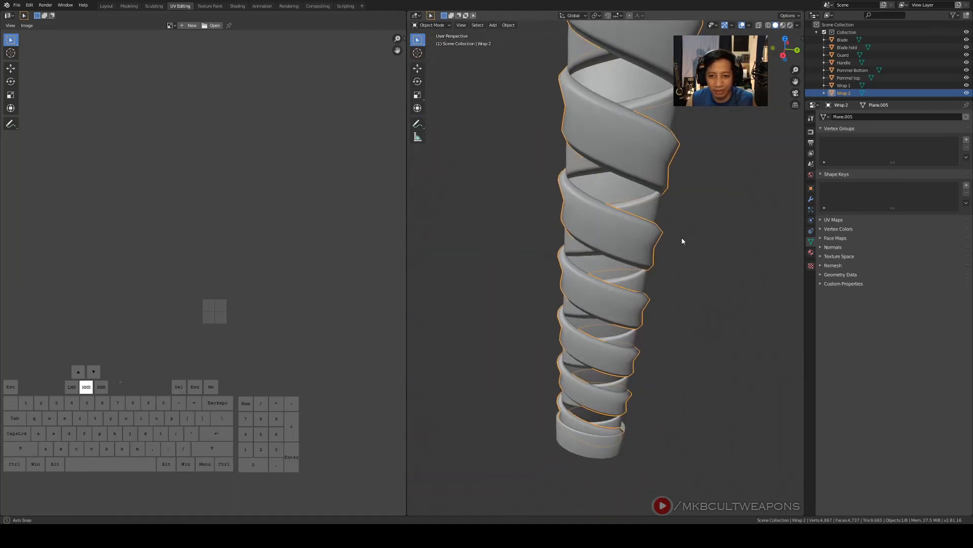
pyautogui.scroll(-2, 683, 238)
pyautogui.press('KP_3')
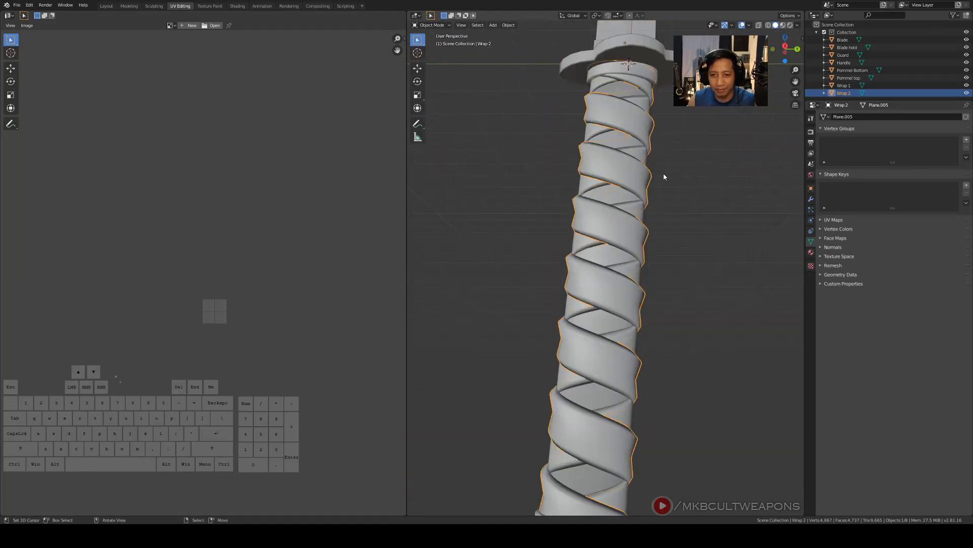
pyautogui.press('KP_1')
pyautogui.press('KP_3')
pyautogui.scroll(-3, 666, 177)
pyautogui.keyDown('shift'); pyautogui.moveTo(650, 169); pyautogui.dragTo(607, 207, button='middle'); pyautogui.keyUp('shift')
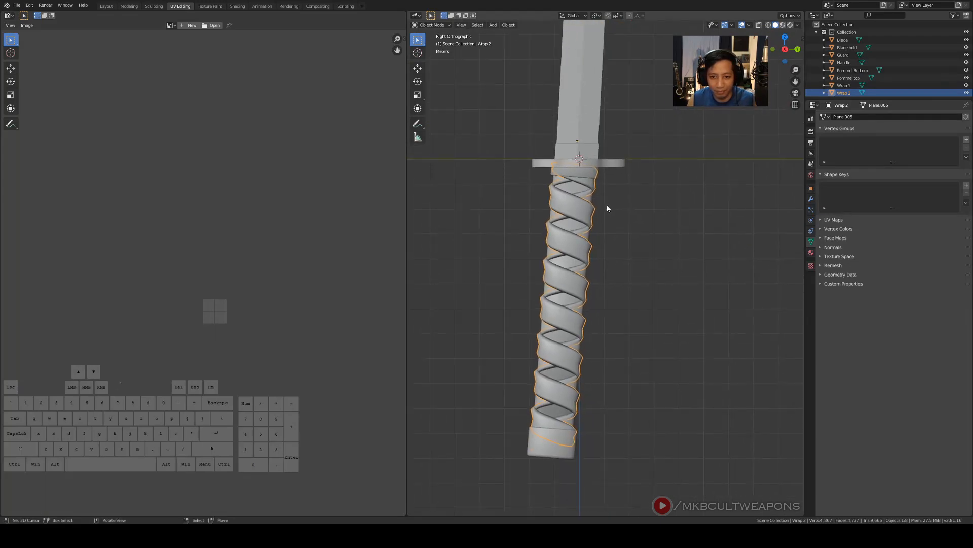
# Clear the object selection and inspect the handle wraps up close from several angles
pyautogui.hotkey('alt', 'a')
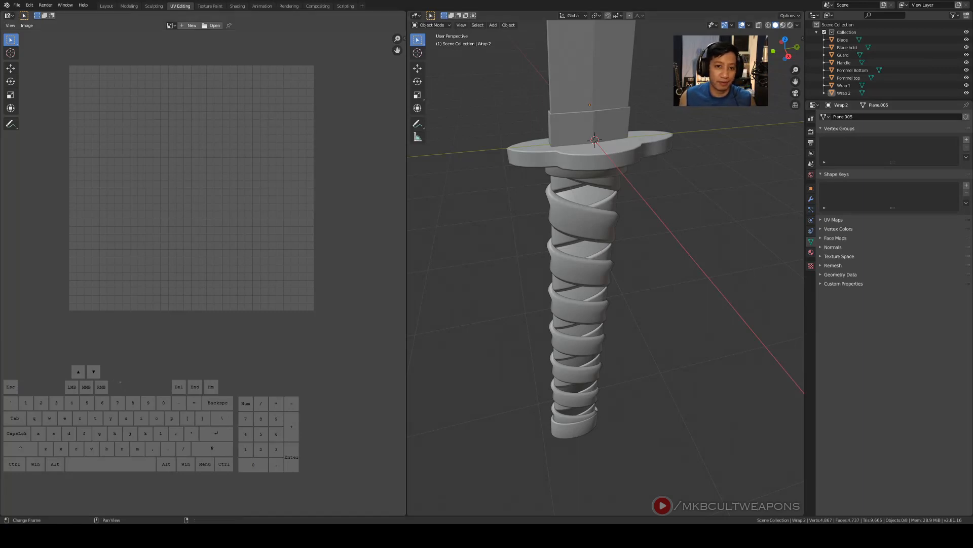
pyautogui.moveTo(620, 304); pyautogui.dragTo(652, 302, button='middle')
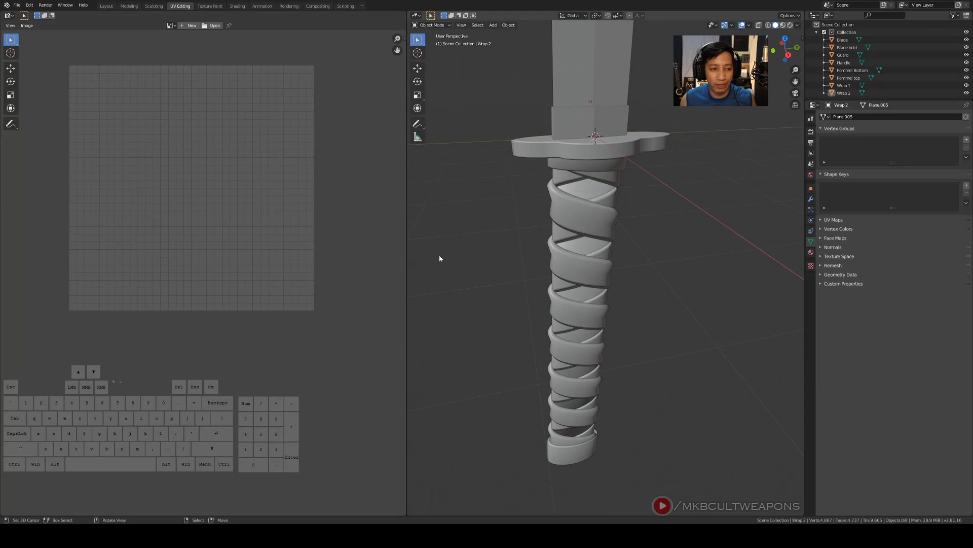
pyautogui.scroll(3, 693, 243)
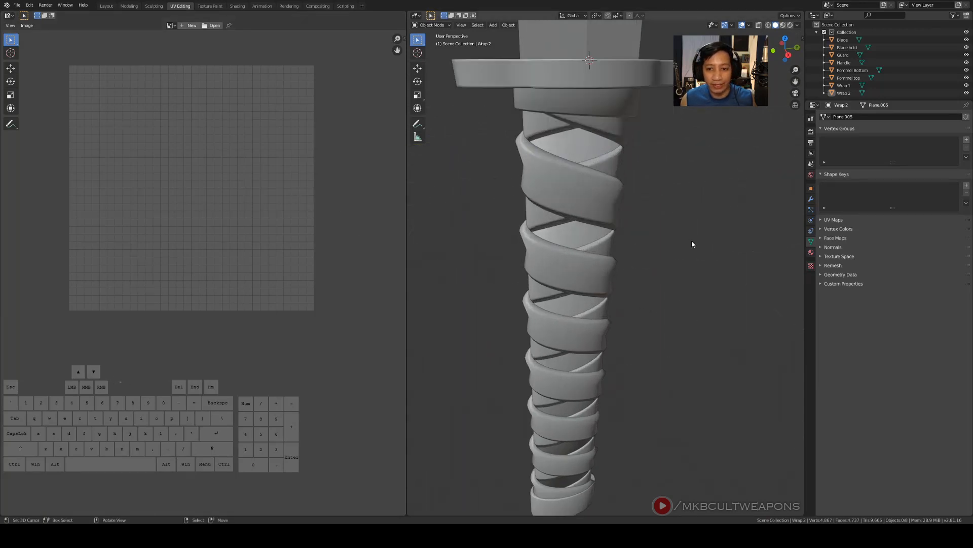
pyautogui.moveTo(693, 244); pyautogui.dragTo(619, 193, button='middle')
pyautogui.rightClick(577, 139)
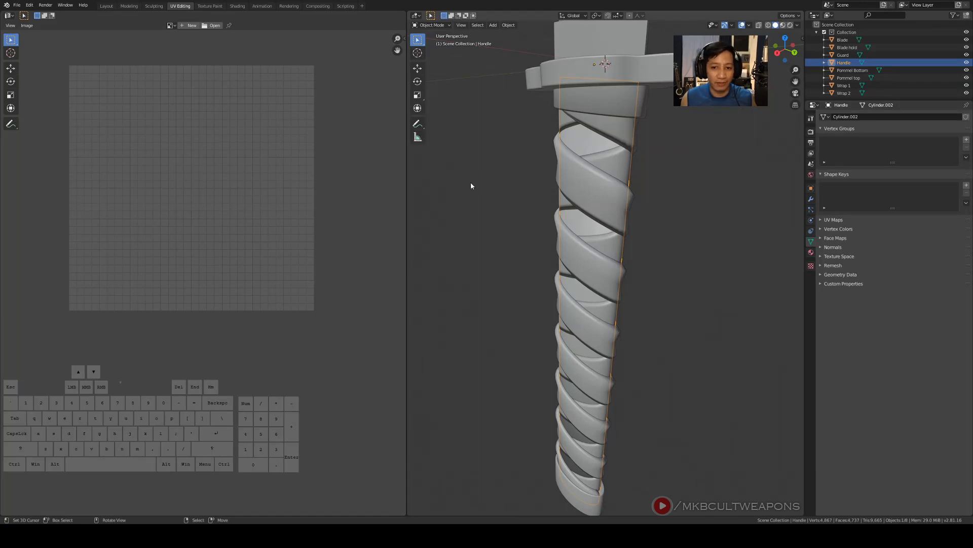
pyautogui.moveTo(470, 185); pyautogui.dragTo(525, 184, button='middle')
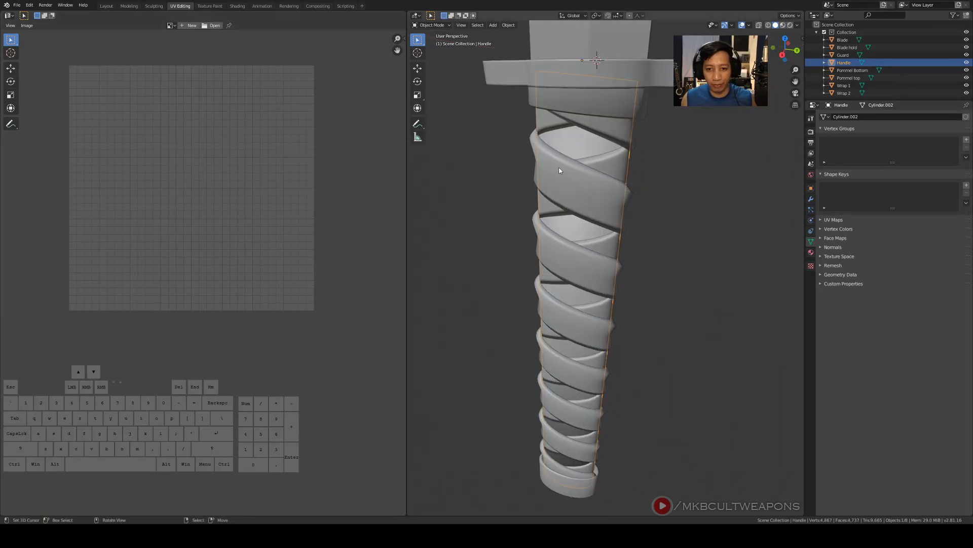
pyautogui.rightClick(689, 175)
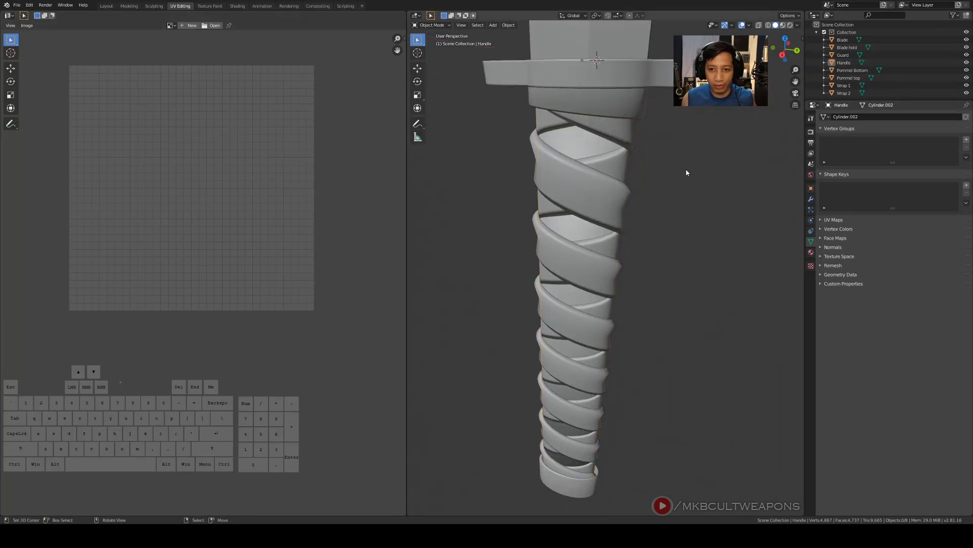
pyautogui.moveTo(687, 173); pyautogui.dragTo(711, 181, button='middle')
# Select the guard and select its whole mesh in Edit Mode to display its UV islands
pyautogui.rightClick(607, 93)
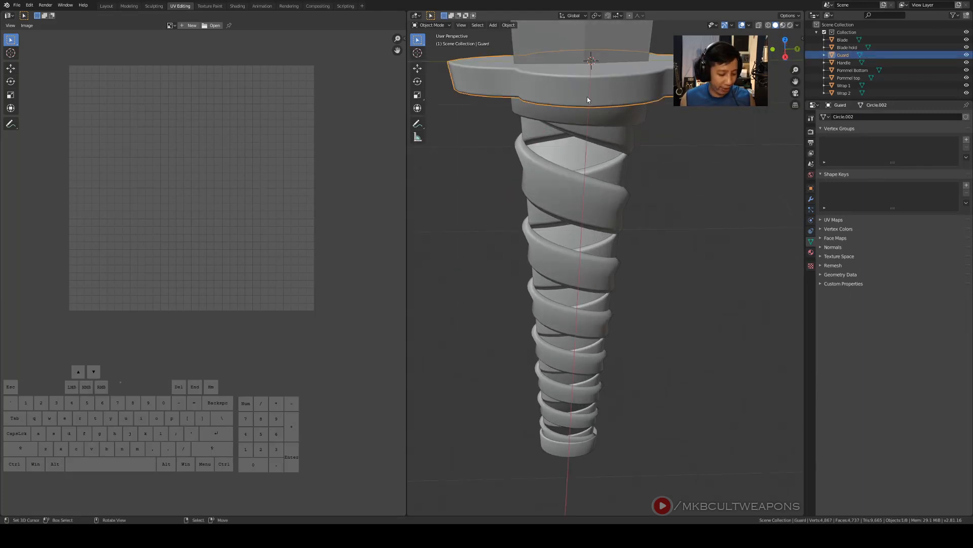
pyautogui.press('Tab')
pyautogui.press('a')
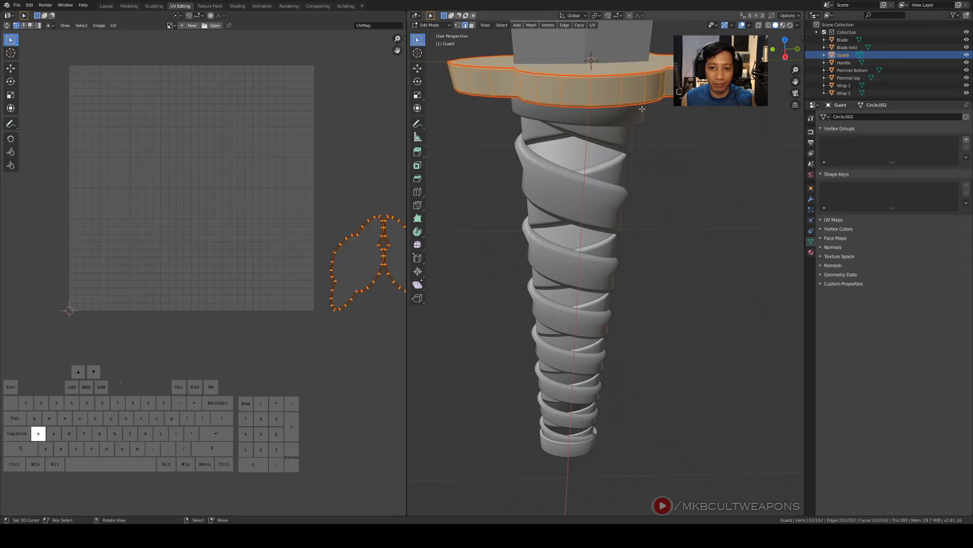
# Examine the guard's two face islands and its long side strip beside the UV space
pyautogui.scroll(-2, 367, 259)
pyautogui.keyDown('shift'); pyautogui.moveTo(367, 258); pyautogui.dragTo(316, 269, button='middle'); pyautogui.keyUp('shift')
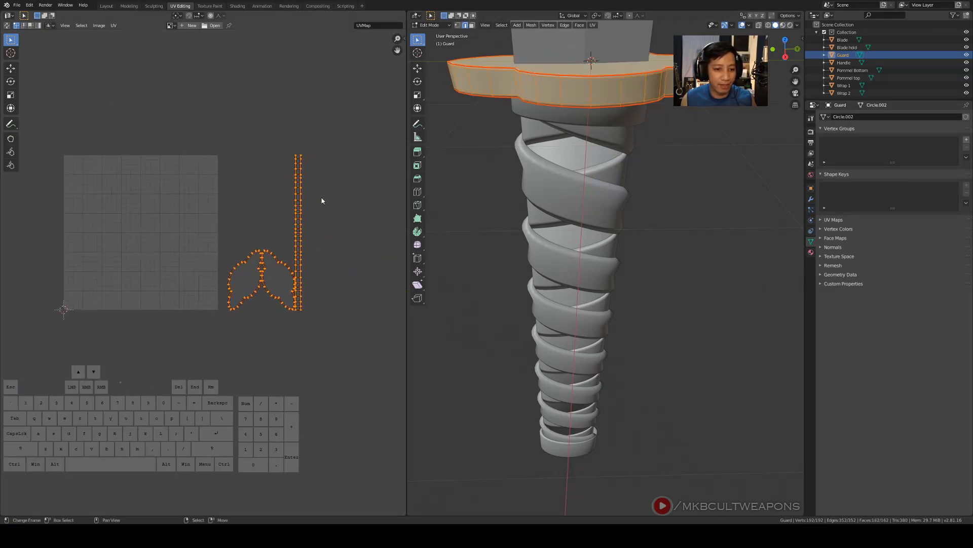
pyautogui.scroll(3, 321, 201)
pyautogui.keyDown('shift'); pyautogui.moveTo(321, 201); pyautogui.dragTo(276, 95, button='middle'); pyautogui.keyUp('shift')
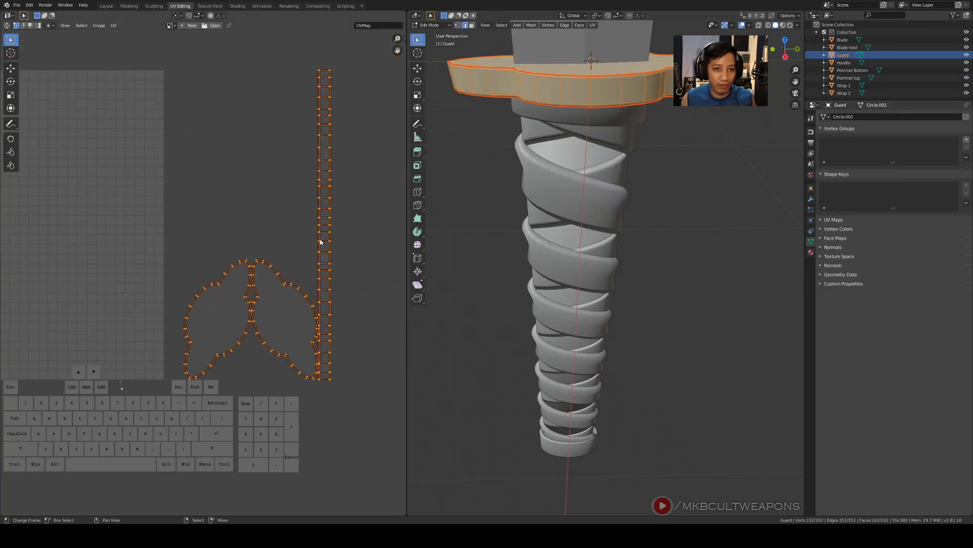
pyautogui.scroll(-2, 258, 257)
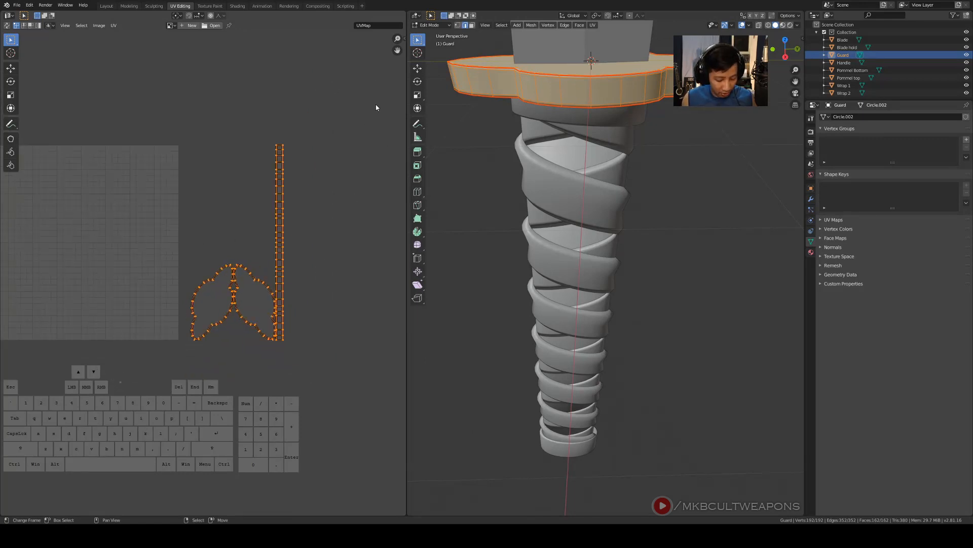
pyautogui.scroll(3, 324, 263)
pyautogui.keyDown('shift'); pyautogui.moveTo(325, 262); pyautogui.dragTo(258, 279, button='middle'); pyautogui.keyUp('shift')
pyautogui.scroll(-1, 322, 217)
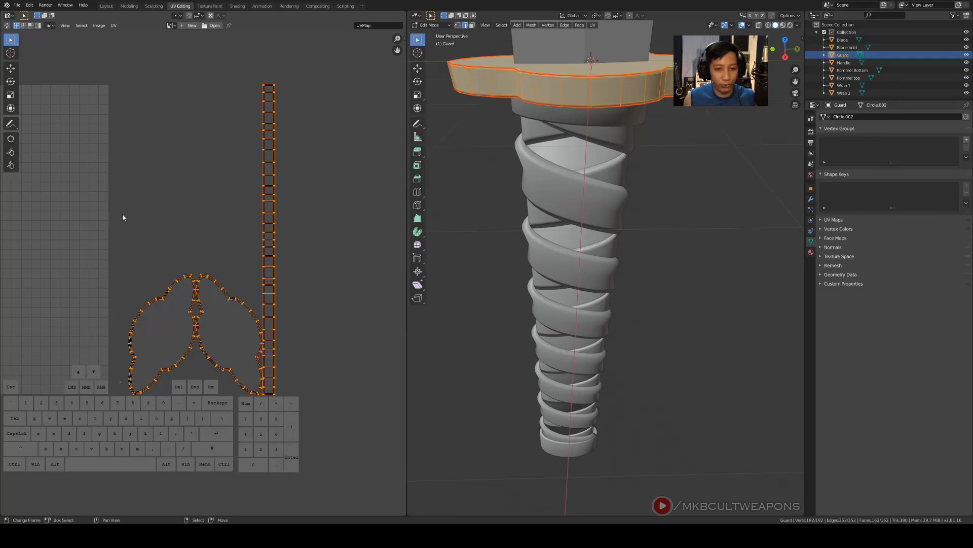
# Enable the Stretching overlay with type Angle for the UVs and check the guard's islands for distortion
pyautogui.press('n')
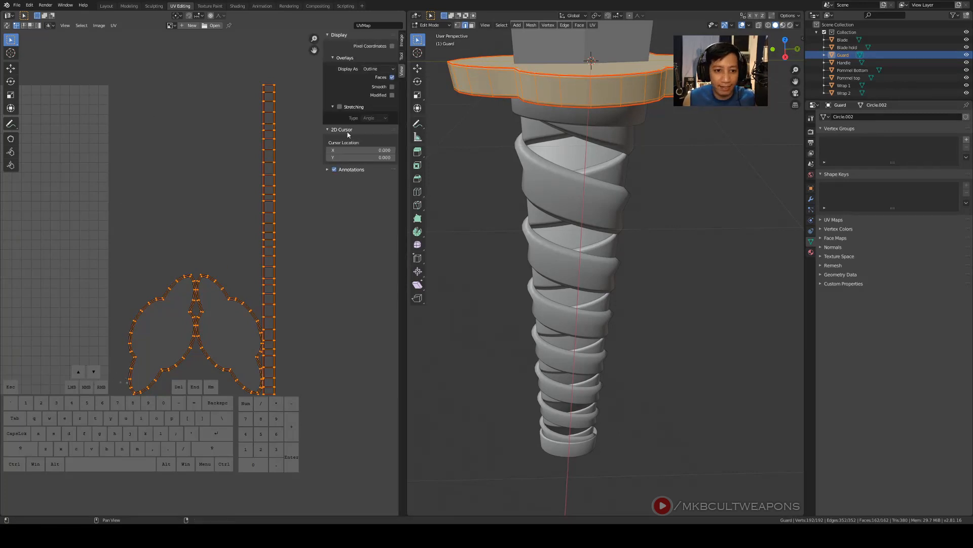
pyautogui.click(340, 107)
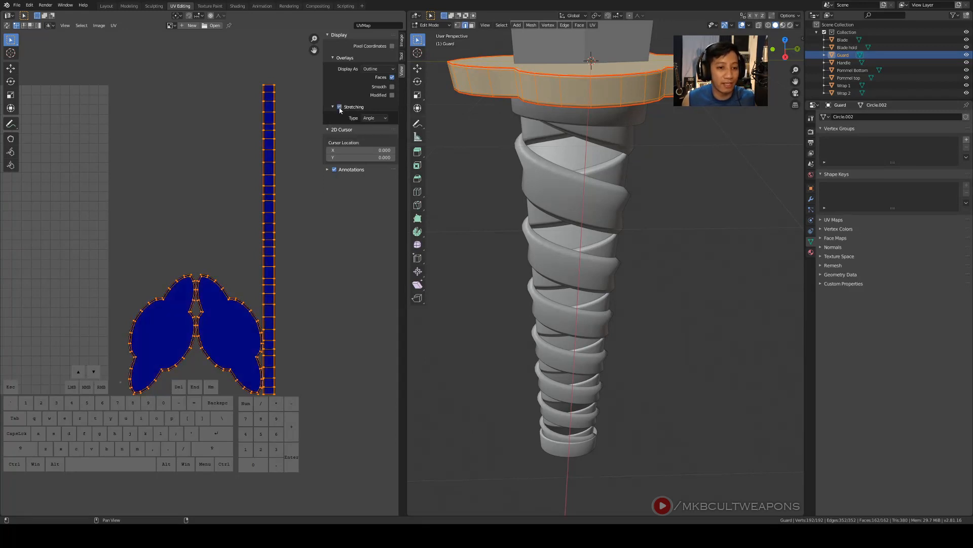
pyautogui.scroll(1, 299, 300)
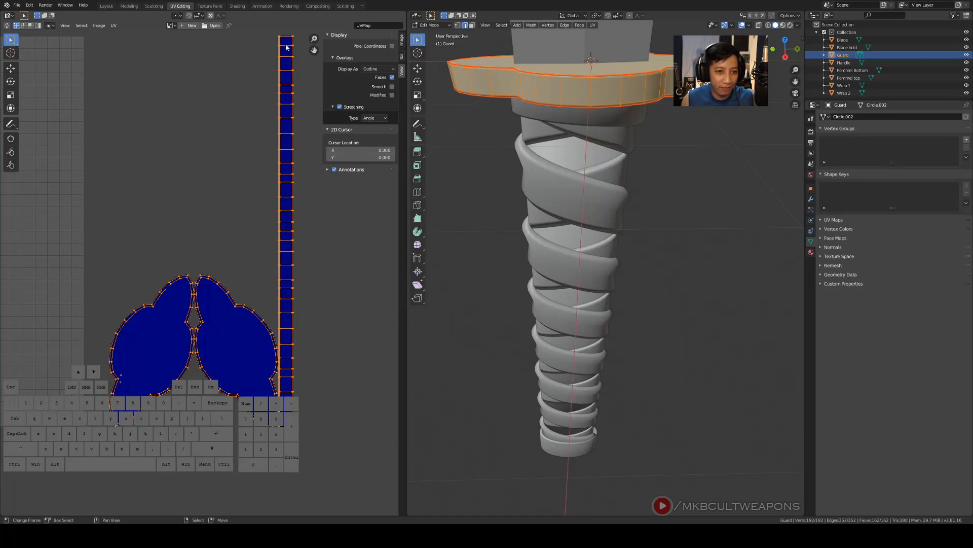
pyautogui.scroll(-3, 262, 353)
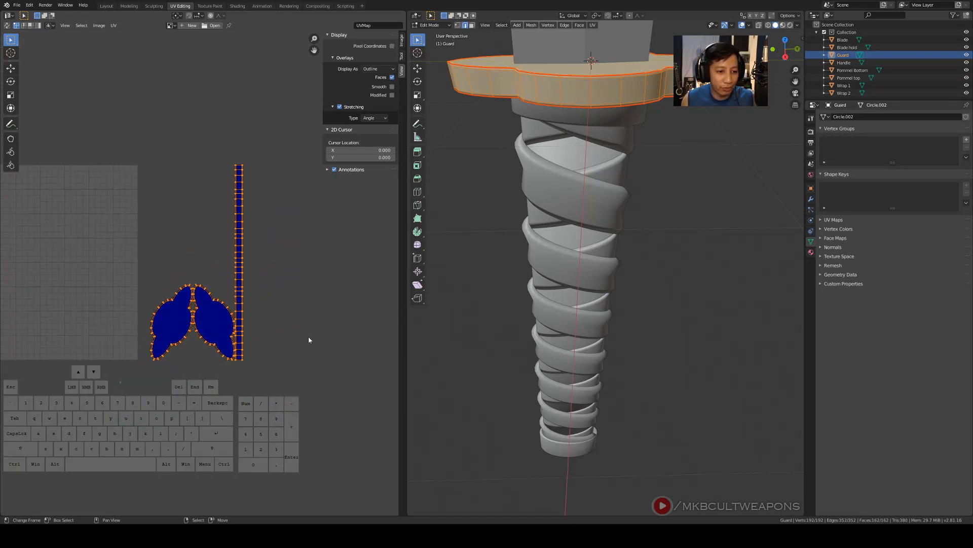
pyautogui.scroll(2, 309, 339)
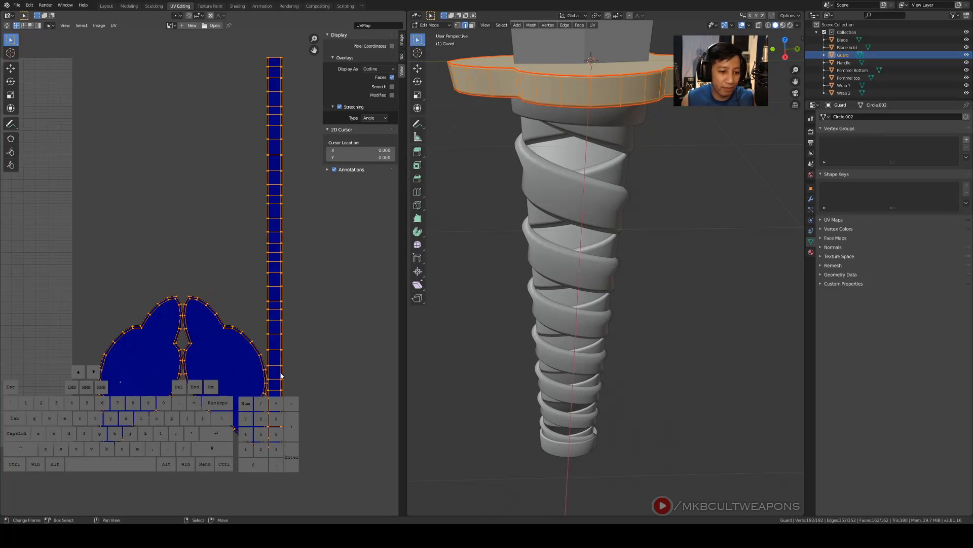
pyautogui.scroll(-2, 338, 242)
pyautogui.scroll(3, 334, 258)
pyautogui.scroll(-3, 333, 257)
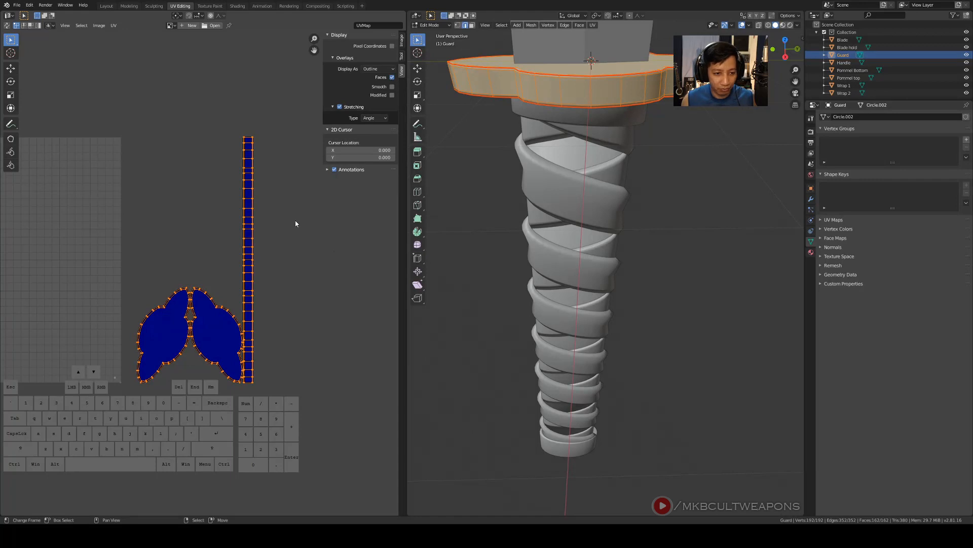
# Leave the guard's Edit Mode and open Wrap 2 in Edit Mode to display its UVs
pyautogui.press('Tab')
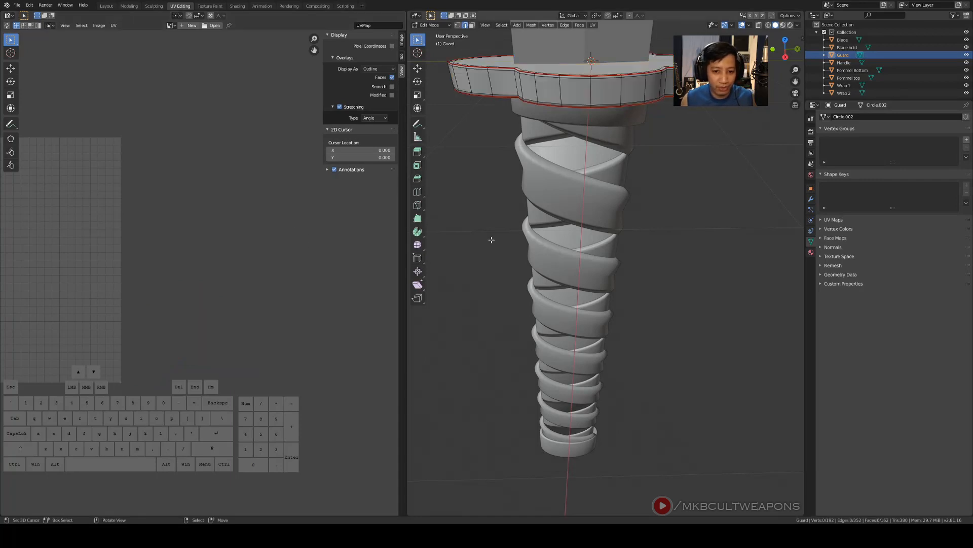
pyautogui.click(564, 189)
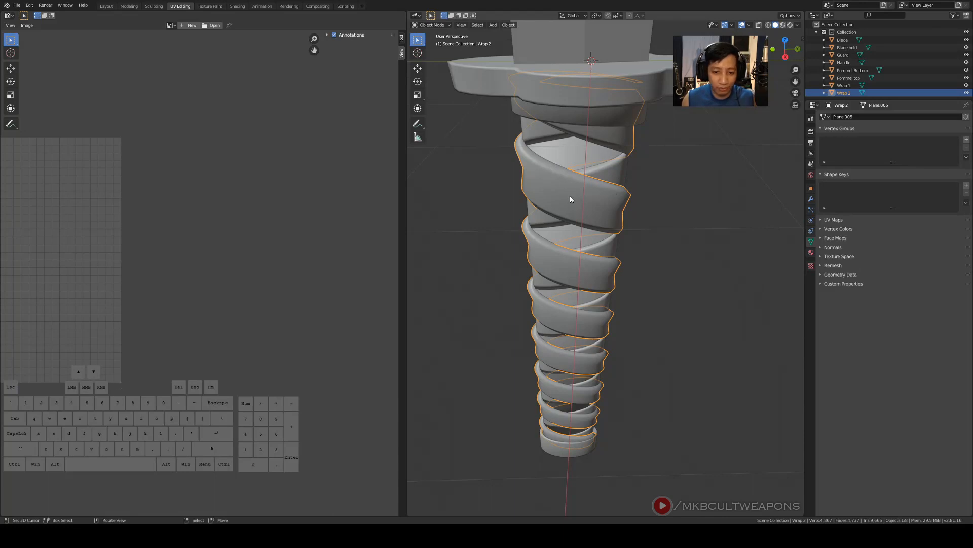
pyautogui.press('Tab')
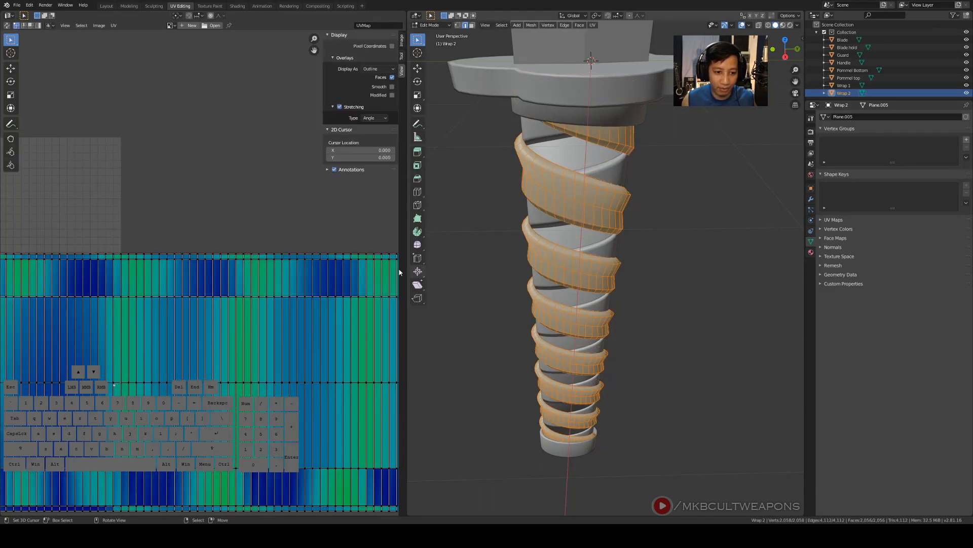
# Examine the stretching colours along Wrap 2's long UV strip up to its end
pyautogui.scroll(-3, 250, 274)
pyautogui.keyDown('shift'); pyautogui.moveTo(308, 314); pyautogui.dragTo(181, 309, button='middle'); pyautogui.keyUp('shift')
pyautogui.scroll(-1, 254, 289)
pyautogui.scroll(4, 230, 328)
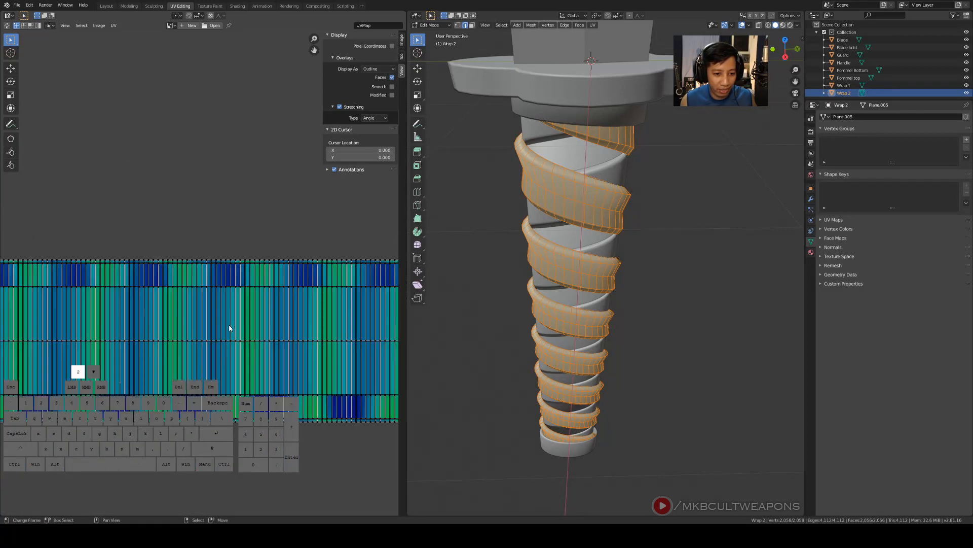
pyautogui.keyDown('shift'); pyautogui.moveTo(271, 271); pyautogui.dragTo(261, 251, button='middle'); pyautogui.keyUp('shift')
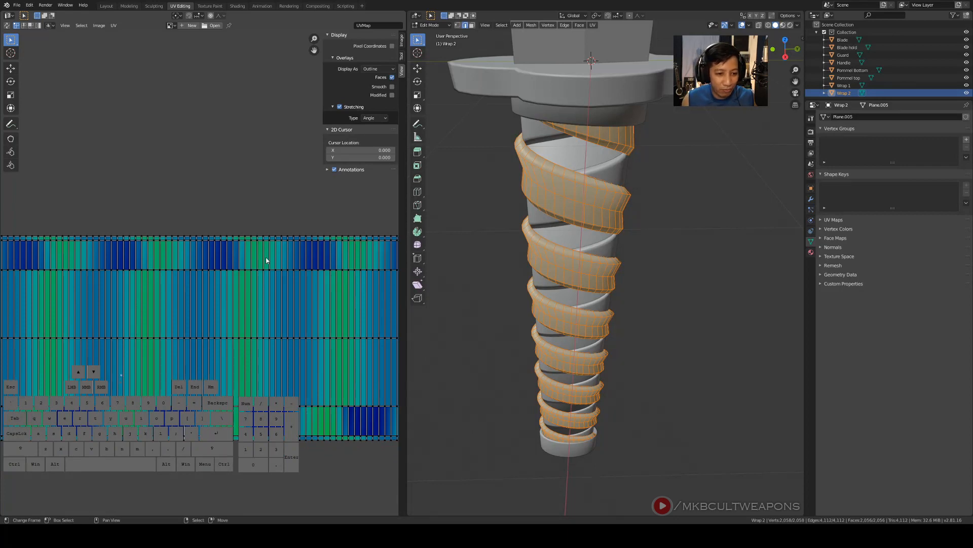
pyautogui.scroll(-3, 259, 284)
pyautogui.keyDown('shift'); pyautogui.moveTo(259, 284); pyautogui.dragTo(255, 310, button='middle'); pyautogui.keyUp('shift')
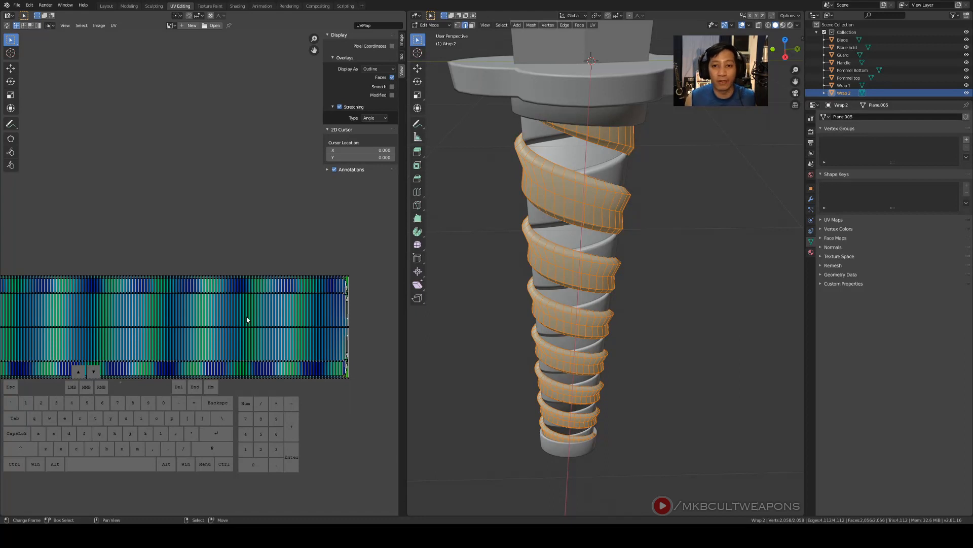
pyautogui.scroll(-2, 271, 223)
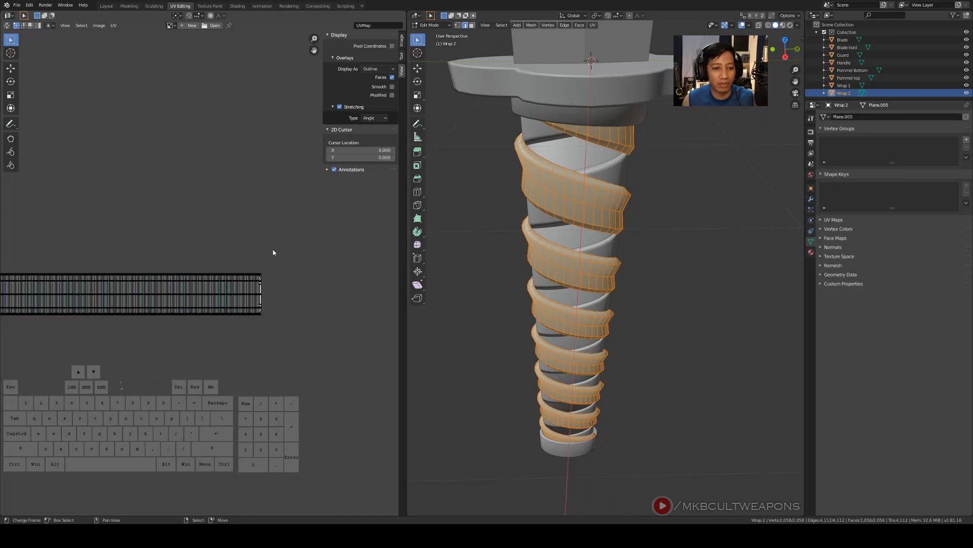
pyautogui.keyDown('shift'); pyautogui.moveTo(272, 254); pyautogui.dragTo(304, 308, button='middle'); pyautogui.keyUp('shift')
pyautogui.scroll(1, 350, 260)
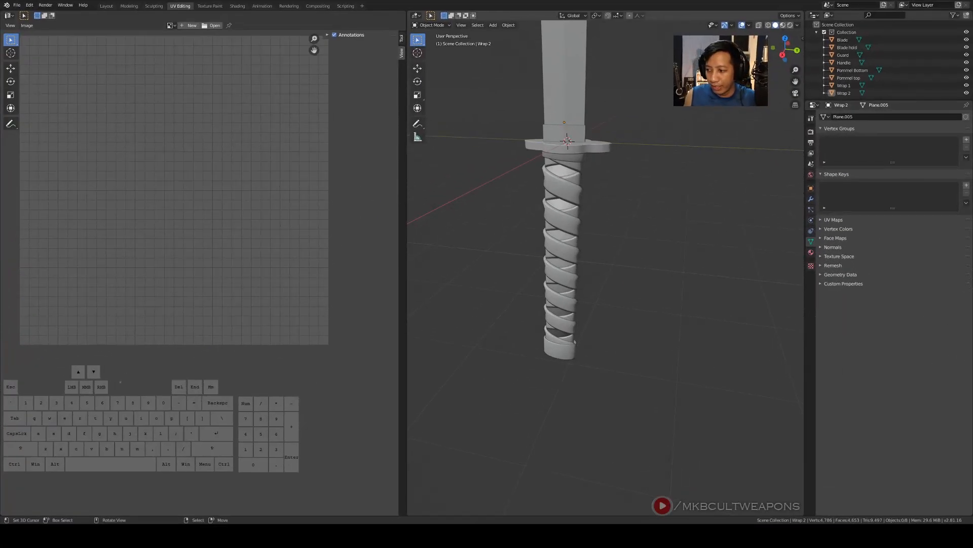
# Hide the blade and the blade hold in the right orthographic view
pyautogui.scroll(2, 634, 284)
pyautogui.moveTo(633, 283); pyautogui.dragTo(575, 204, button='middle')
pyautogui.press('KP_3')
pyautogui.scroll(4, 619, 257)
pyautogui.scroll(-3, 661, 223)
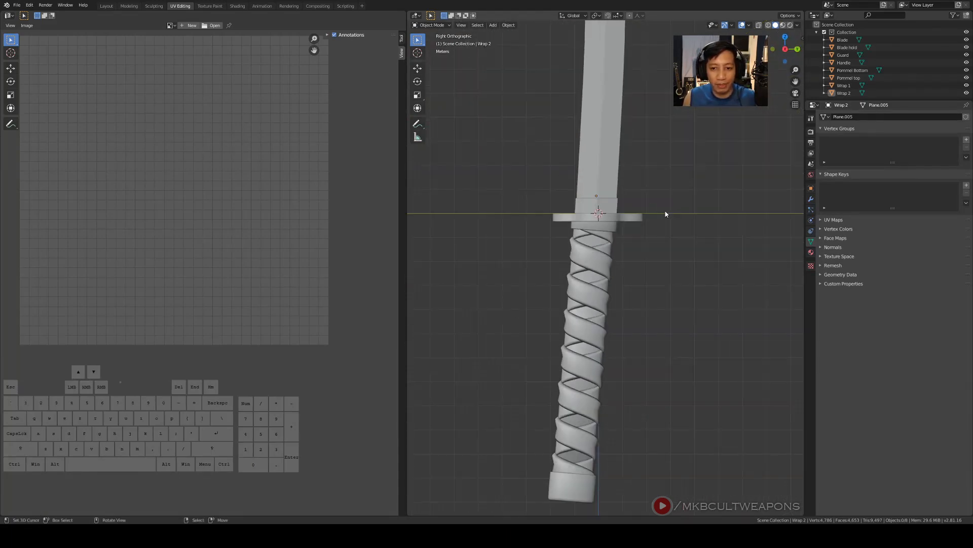
pyautogui.click(610, 155)
pyautogui.press('h')
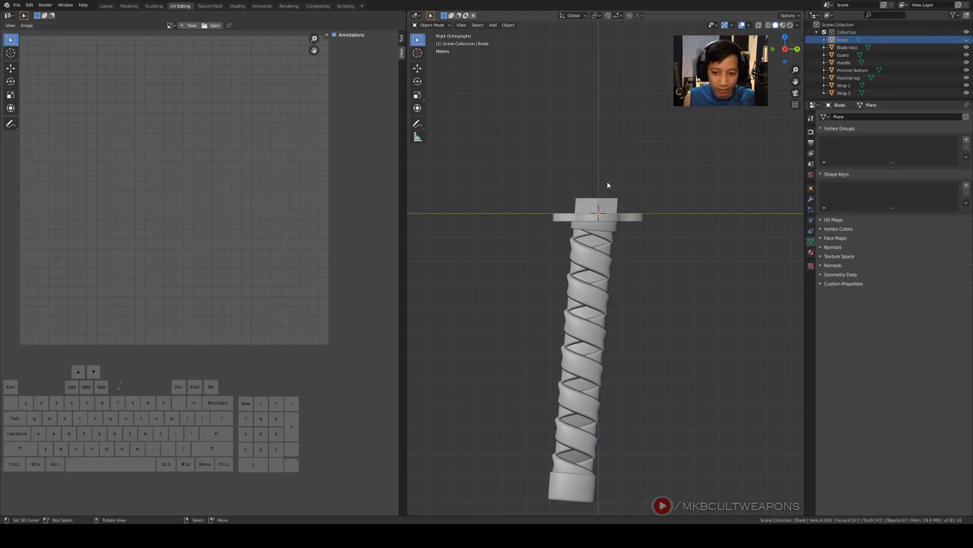
pyautogui.click(604, 201)
pyautogui.press('h')
# Hide the guard, both pommel parts and the handle, leaving only the two wraps
pyautogui.click(624, 216)
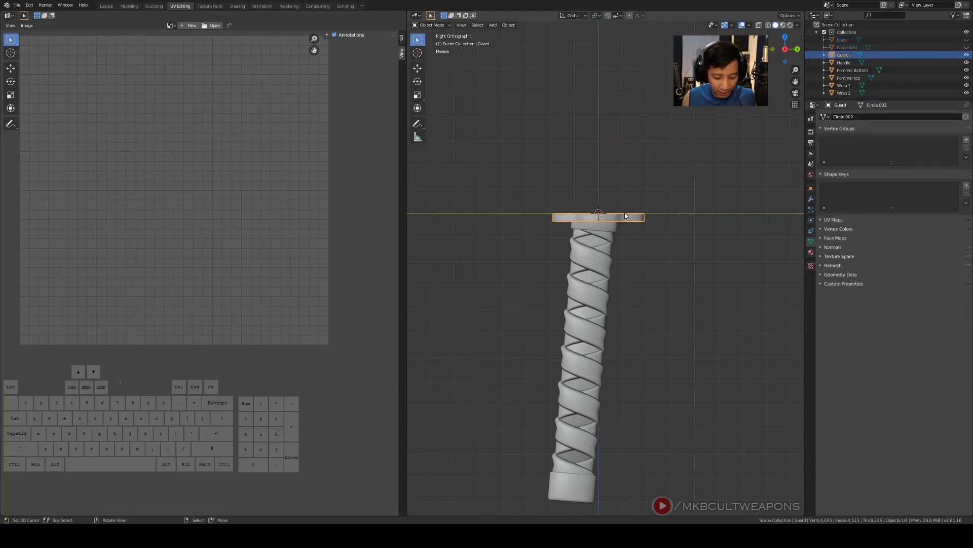
pyautogui.press('h')
pyautogui.click(605, 224)
pyautogui.press('h')
pyautogui.click(589, 492)
pyautogui.press('h')
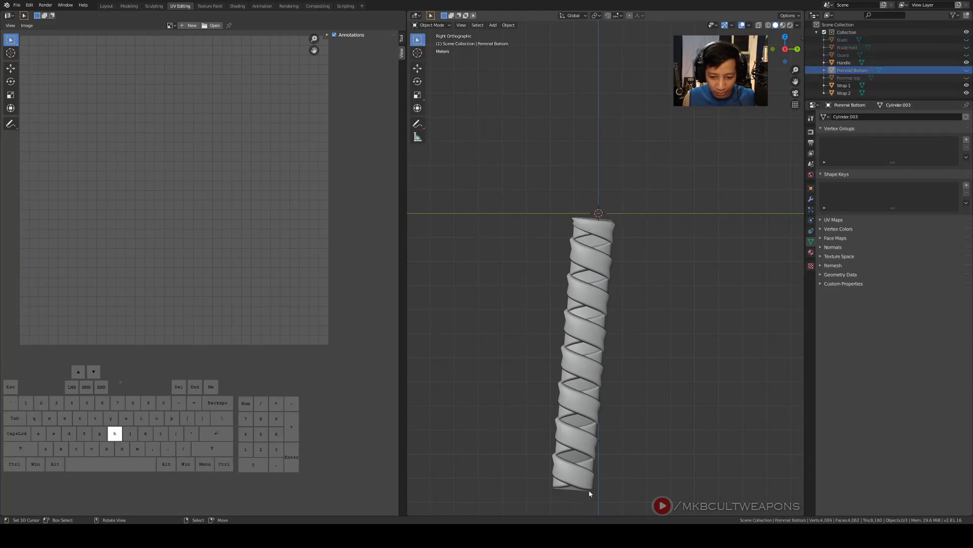
pyautogui.click(578, 458)
pyautogui.press('h')
# Hide Wrap 1 to isolate Wrap 2
pyautogui.moveTo(652, 465); pyautogui.dragTo(637, 483, button='middle')
pyautogui.scroll(7, 673, 442)
pyautogui.click(648, 183)
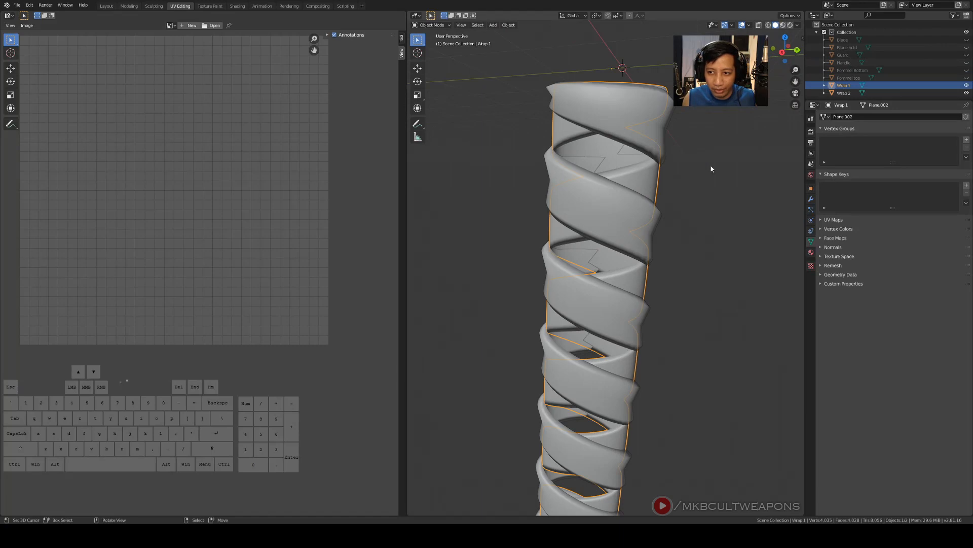
pyautogui.press('h')
# Select the isolated Wrap 2 and inspect its spiral shape from several angles
pyautogui.scroll(-3, 661, 245)
pyautogui.moveTo(661, 245); pyautogui.dragTo(675, 176, button='middle')
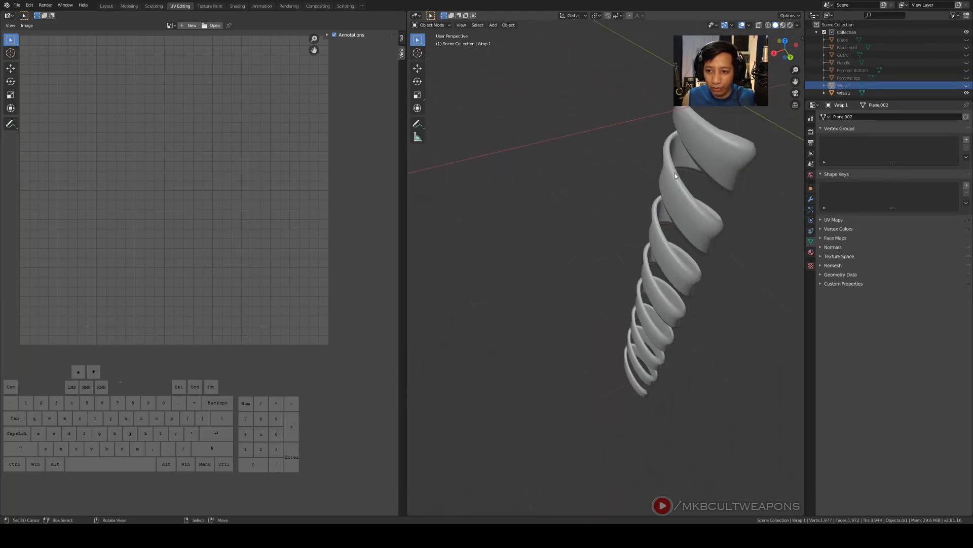
pyautogui.click(675, 176)
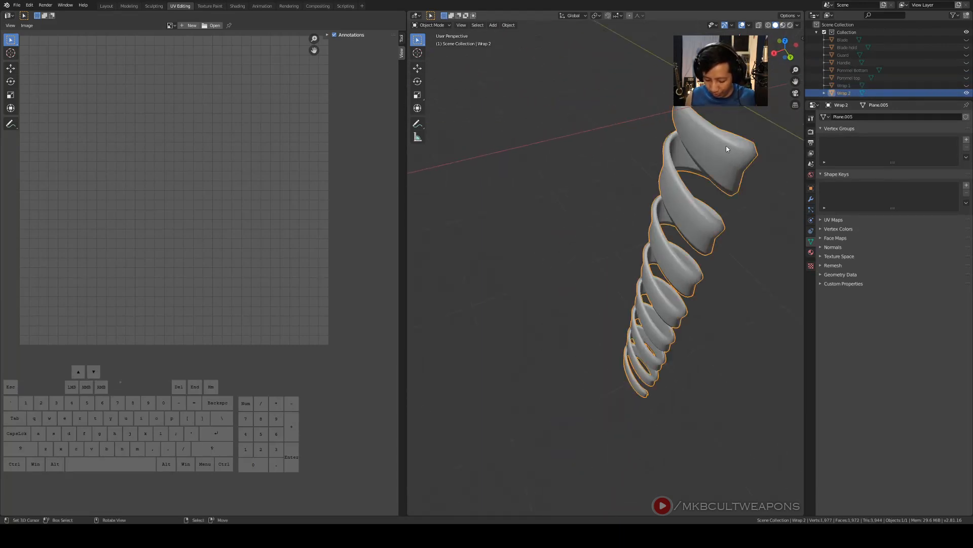
pyautogui.scroll(-4, 708, 292)
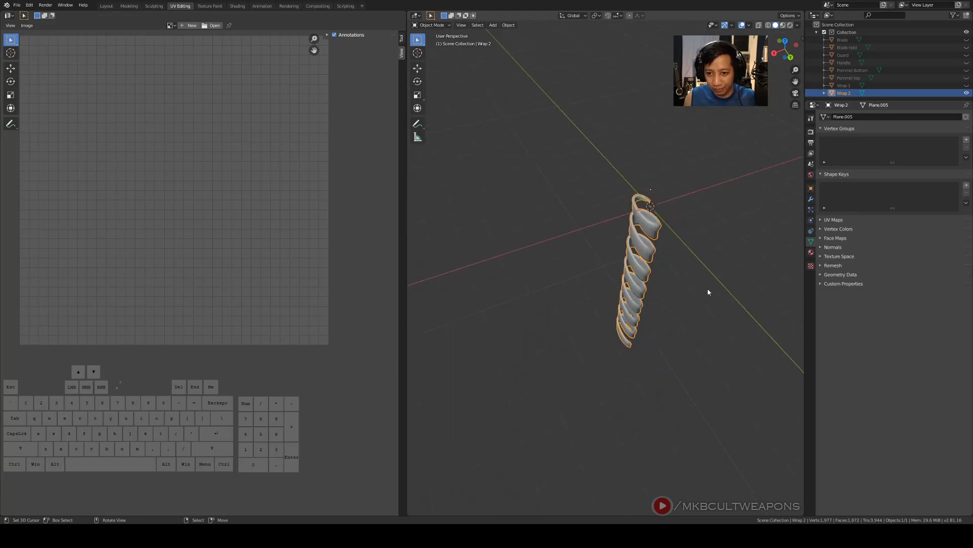
pyautogui.moveTo(709, 290); pyautogui.dragTo(699, 271, button='middle')
pyautogui.rightClick(700, 270)
pyautogui.rightClick(642, 225)
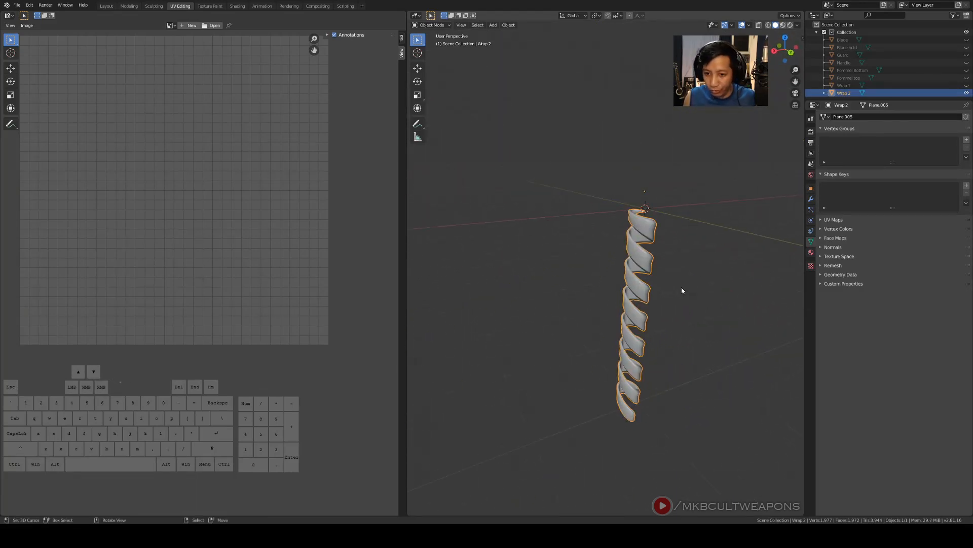
# Put Wrap 2 into Edit Mode with edge selection active
pyautogui.press('KP_Decimal')
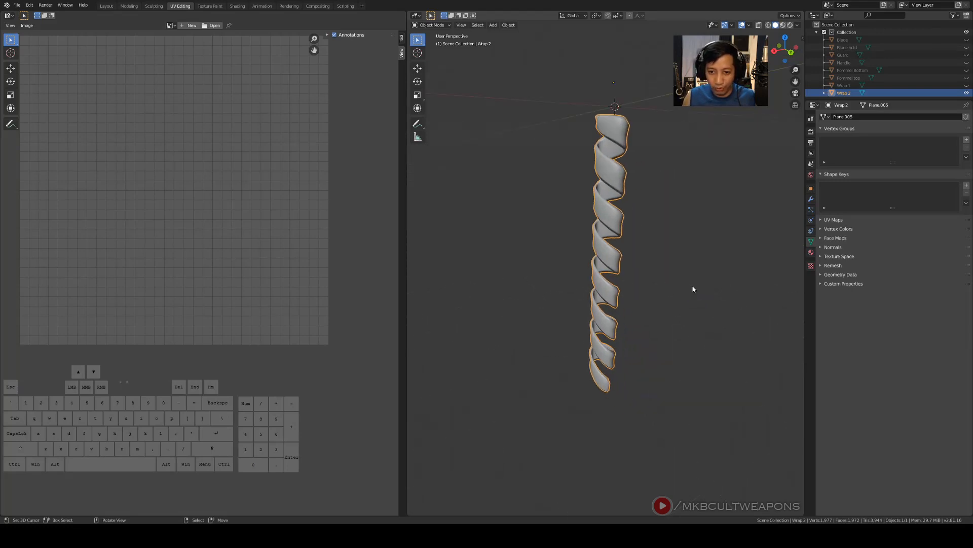
pyautogui.scroll(3, 693, 287)
pyautogui.moveTo(658, 221); pyautogui.dragTo(670, 301, button='middle')
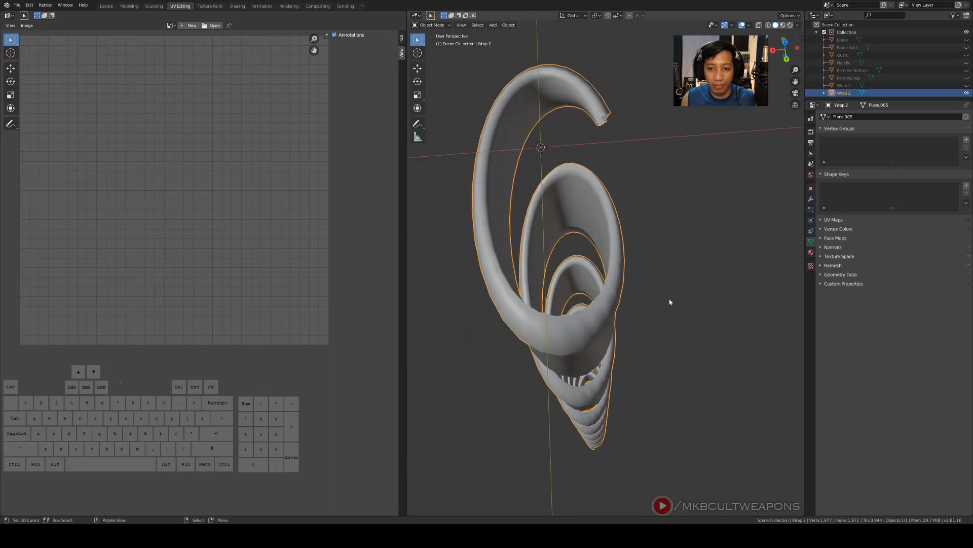
pyautogui.rightClick(599, 108)
pyautogui.press('Tab')
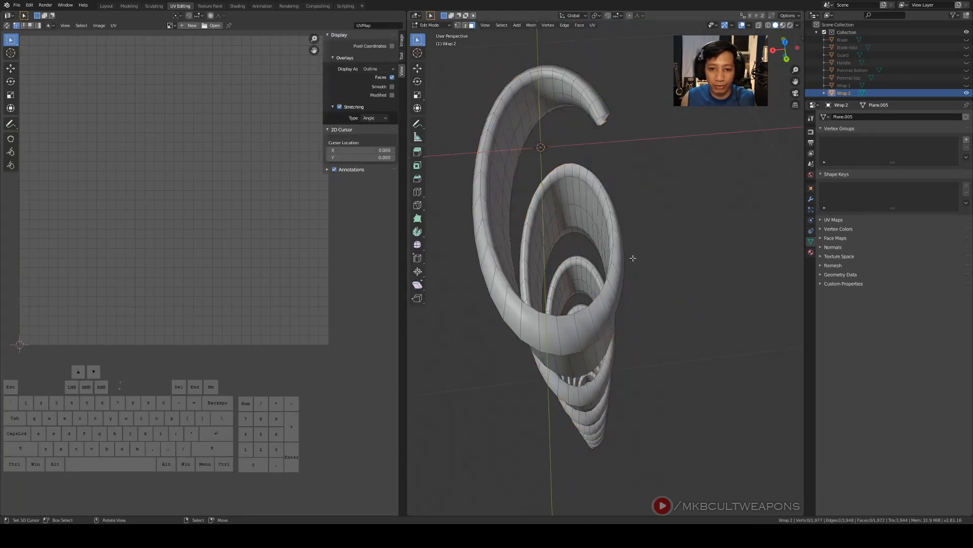
pyautogui.moveTo(632, 257); pyautogui.dragTo(643, 228, button='middle')
pyautogui.click(465, 25)
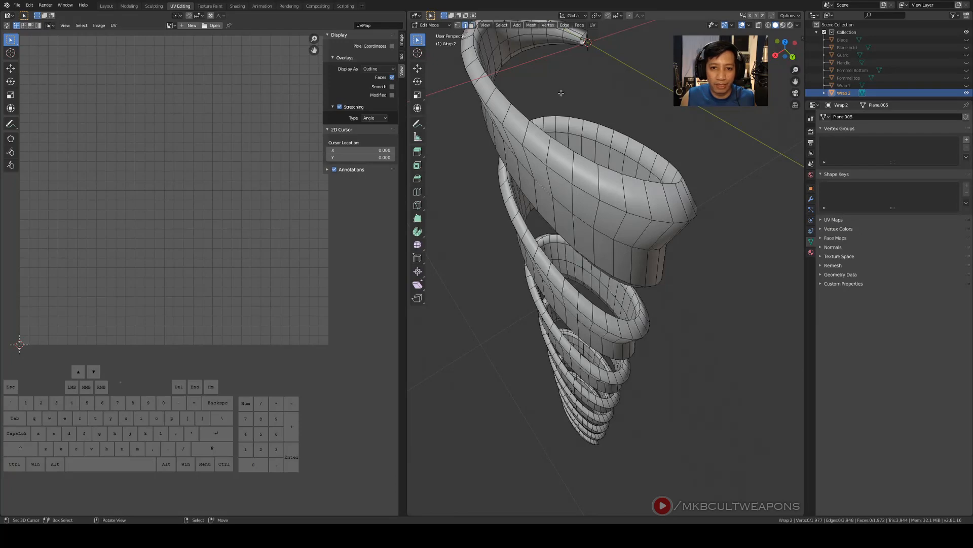
# Examine Wrap 2's edge flow along the spiral to decide where a seam should run
pyautogui.keyDown('shift'); pyautogui.moveTo(578, 104); pyautogui.dragTo(594, 51, button='middle'); pyautogui.keyUp('shift')
pyautogui.scroll(-2, 560, 198)
pyautogui.scroll(1, 613, 162)
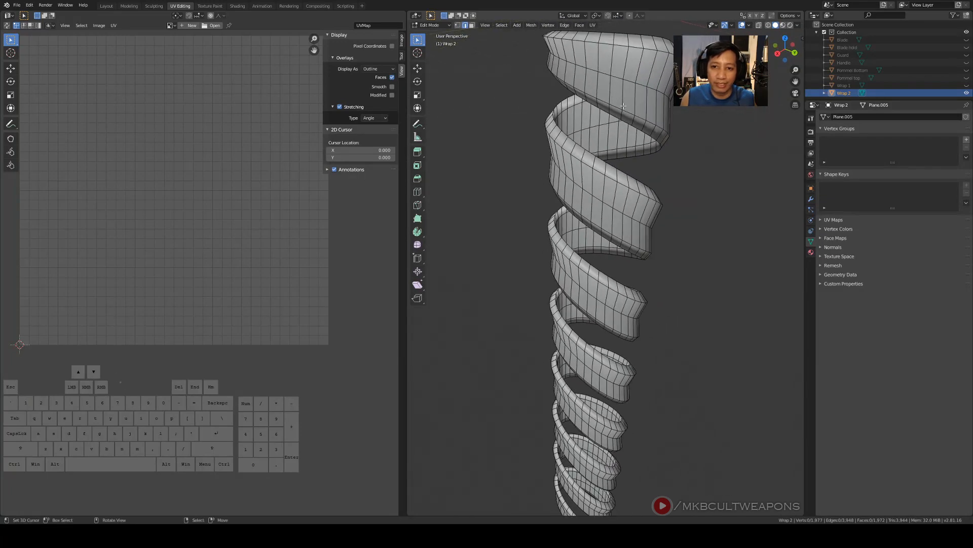
pyautogui.moveTo(623, 106); pyautogui.dragTo(643, 123, button='middle')
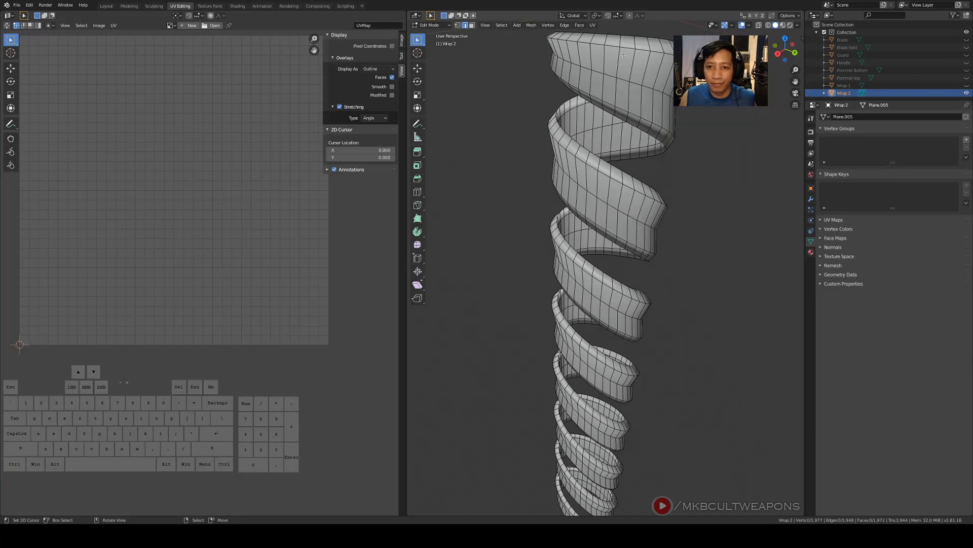
pyautogui.moveTo(623, 55); pyautogui.dragTo(610, 213, button='middle')
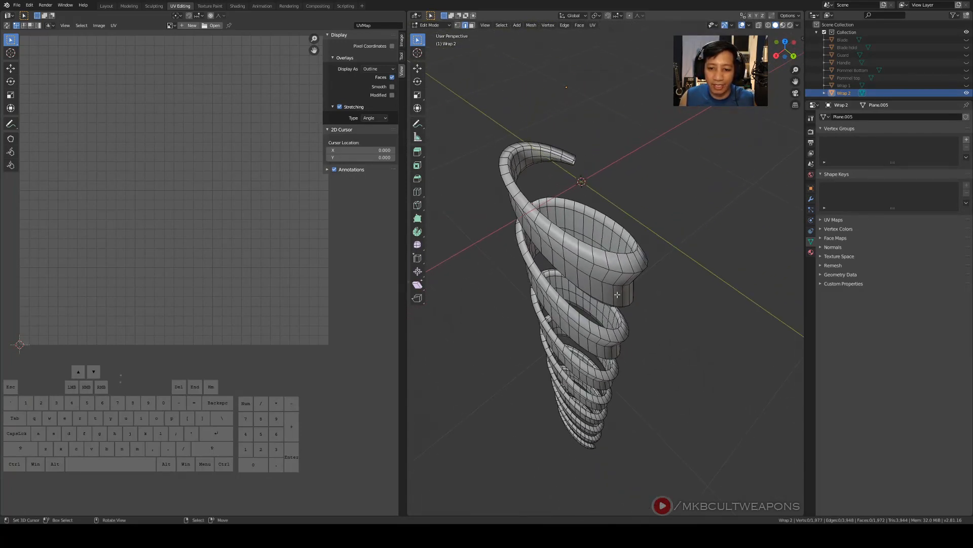
pyautogui.moveTo(693, 315); pyautogui.dragTo(719, 268, button='middle')
pyautogui.keyDown('shift'); pyautogui.moveTo(706, 200); pyautogui.dragTo(678, 294, button='middle'); pyautogui.keyUp('shift')
pyautogui.scroll(4, 680, 295)
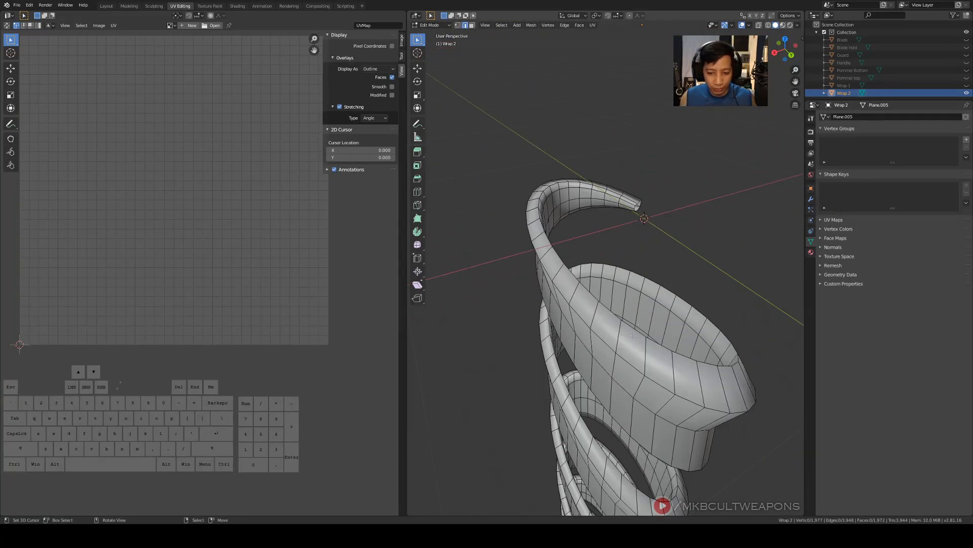
# Select the long edge loop running along the inner rim of the Wrap 2 spiral and mark it as a seam
pyautogui.press('shift')
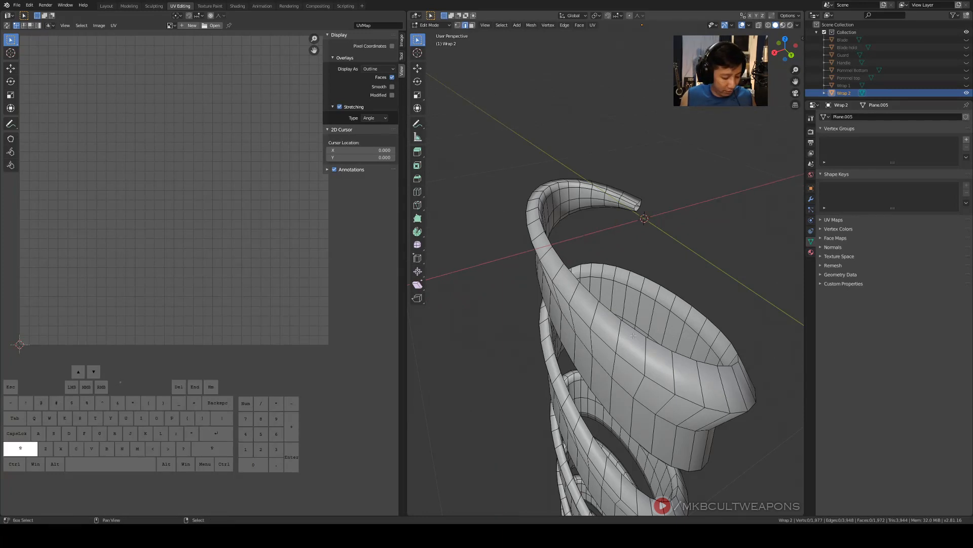
pyautogui.press('alt')
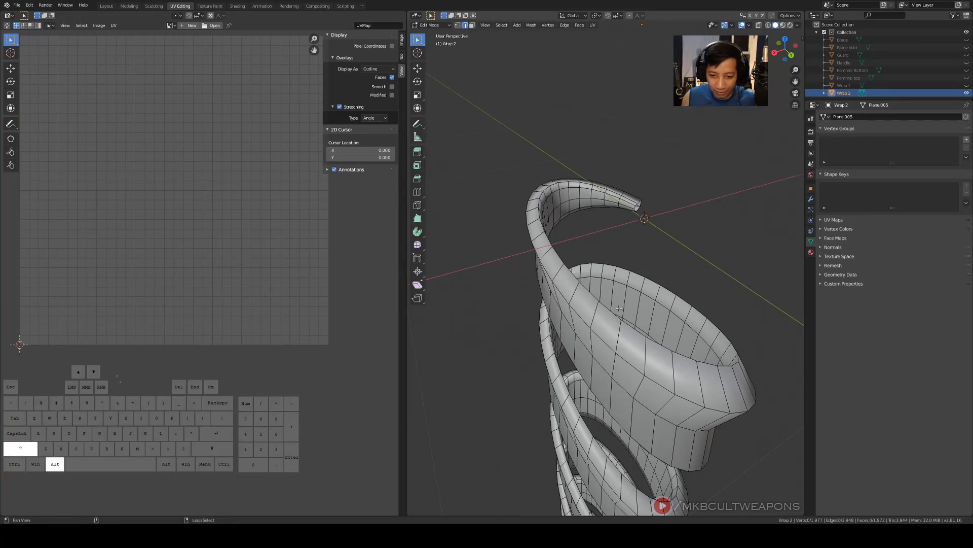
pyautogui.keyDown('alt'); pyautogui.keyDown('shift'); pyautogui.click(587, 293); pyautogui.keyUp('shift'); pyautogui.keyUp('alt')
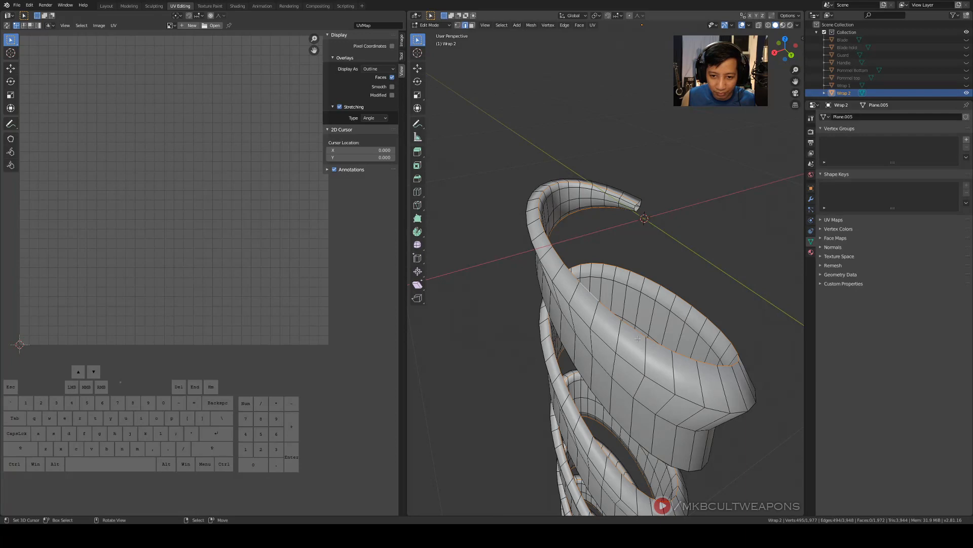
pyautogui.moveTo(637, 339); pyautogui.dragTo(620, 273, button='middle')
pyautogui.press('ctrl')
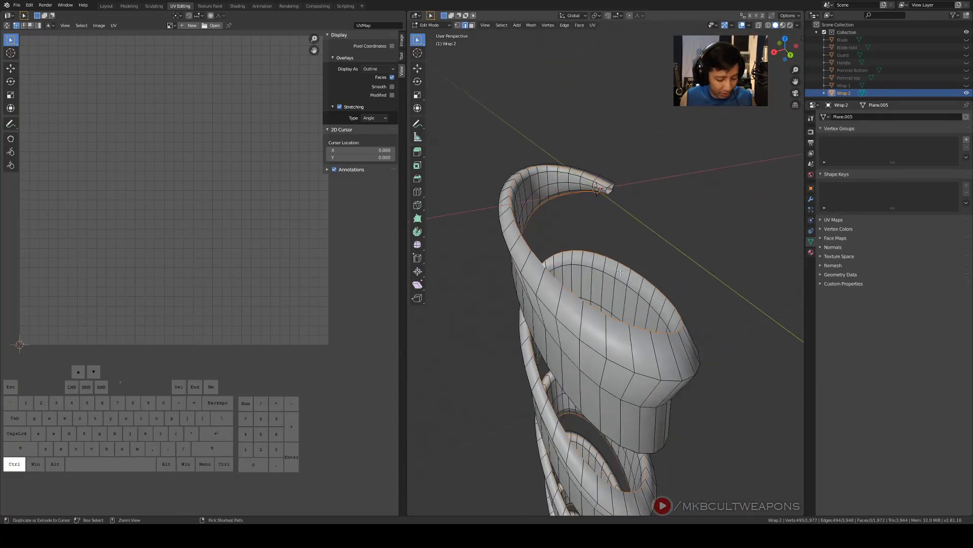
pyautogui.hotkey('ctrl', 'e')
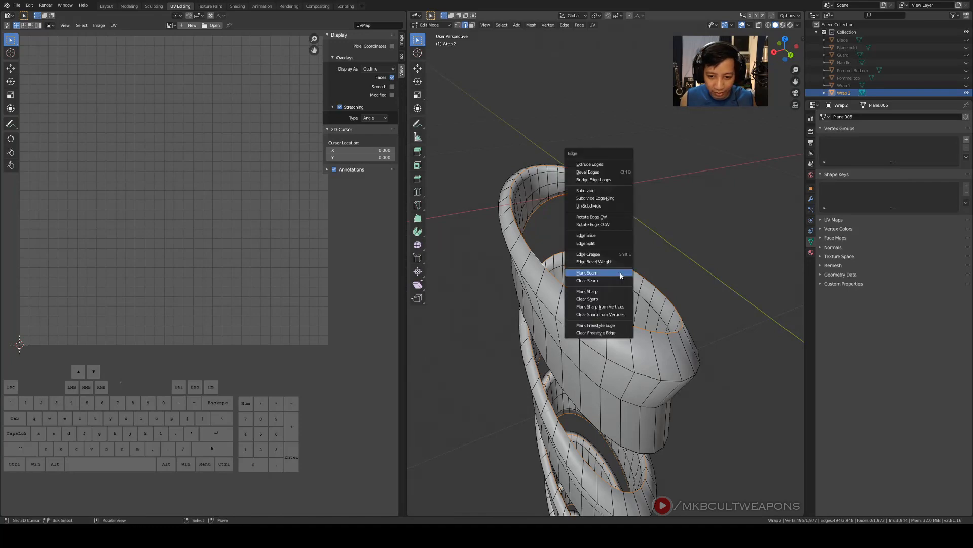
pyautogui.click(621, 276)
pyautogui.scroll(-5, 621, 284)
pyautogui.moveTo(621, 284); pyautogui.dragTo(592, 274, button='middle')
pyautogui.scroll(4, 562, 304)
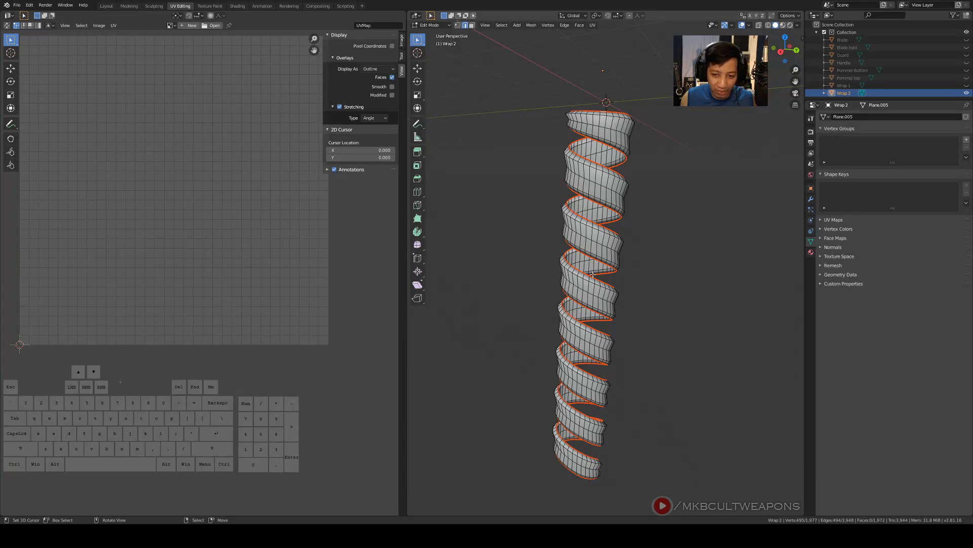
# Select the entire Wrap 2 mesh and unwrap it along the marked seam
pyautogui.click(650, 269)
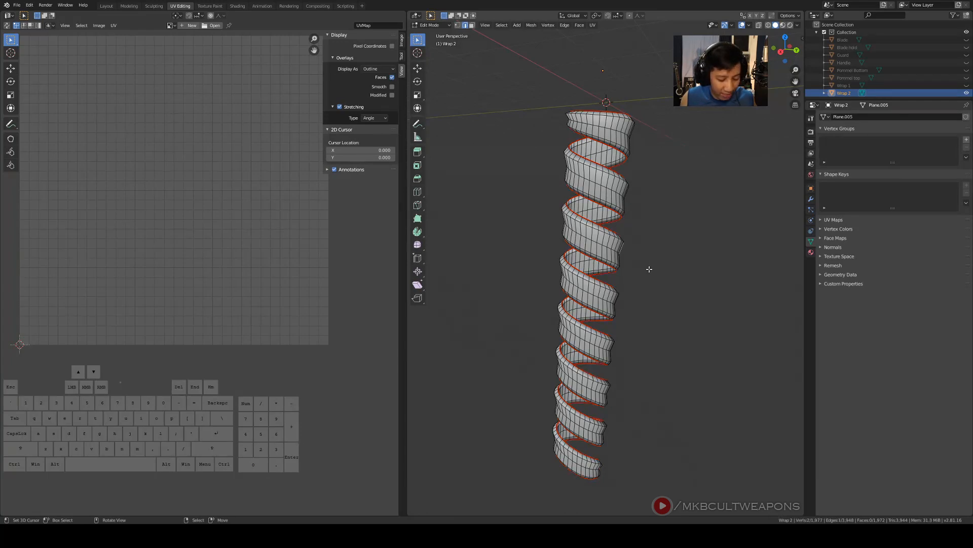
pyautogui.press('a')
pyautogui.scroll(-4, 347, 298)
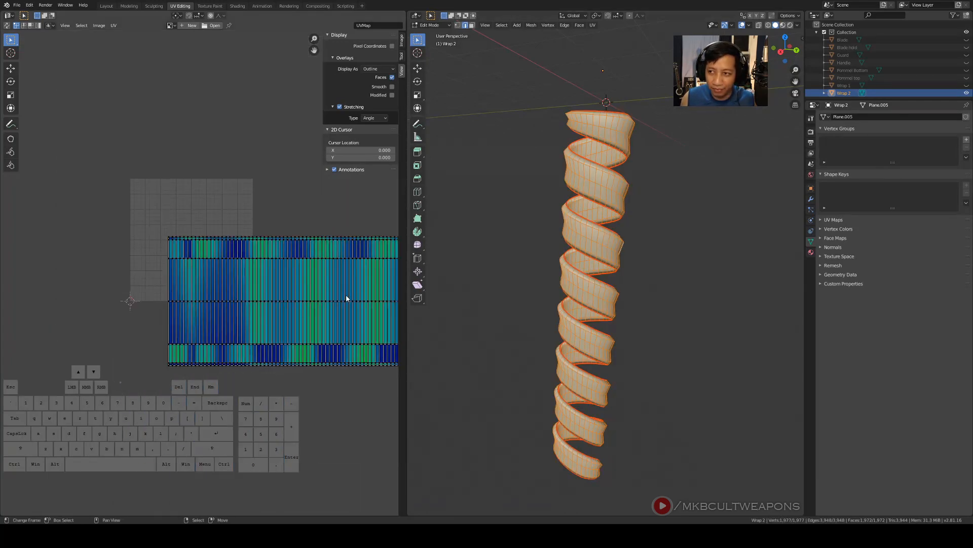
pyautogui.press('u')
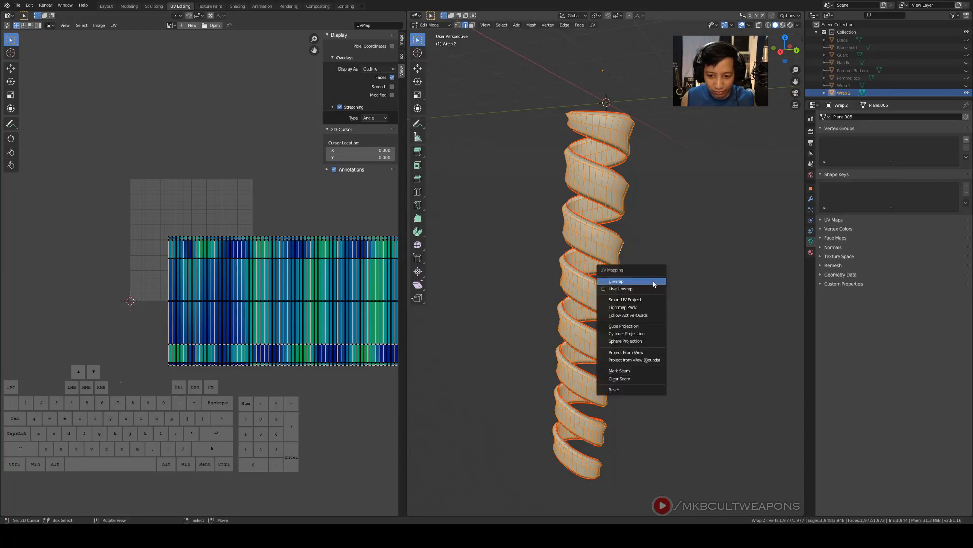
pyautogui.click(653, 281)
pyautogui.scroll(4, 199, 250)
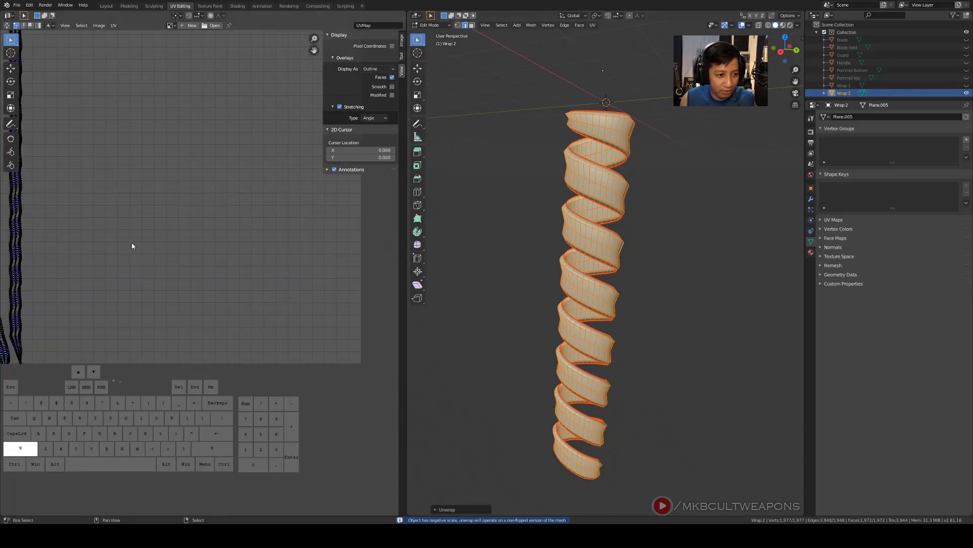
# Inspect Wrap 2's unwrapped UV islands for their shape, stretching and fit within the UV square
pyautogui.keyDown('shift'); pyautogui.moveTo(131, 245); pyautogui.dragTo(253, 307, button='middle'); pyautogui.keyUp('shift')
pyautogui.scroll(3, 216, 311)
pyautogui.keyDown('shift'); pyautogui.moveTo(144, 218); pyautogui.dragTo(213, 117, button='middle'); pyautogui.keyUp('shift')
pyautogui.scroll(-3, 213, 117)
pyautogui.scroll(-2, 245, 195)
pyautogui.keyDown('shift'); pyautogui.moveTo(245, 196); pyautogui.dragTo(280, 262, button='middle'); pyautogui.keyUp('shift')
pyautogui.scroll(3, 280, 262)
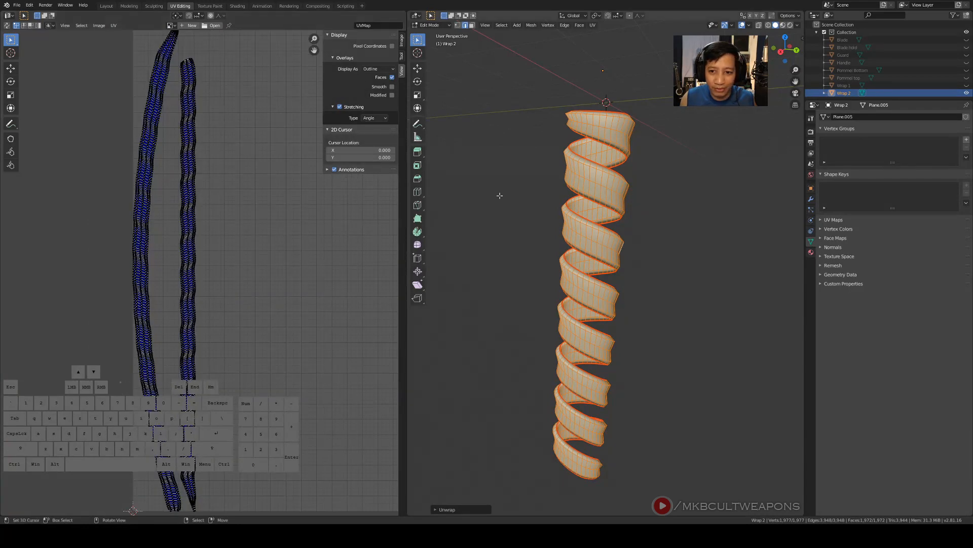
pyautogui.scroll(-5, 295, 307)
pyautogui.keyDown('shift'); pyautogui.moveTo(296, 306); pyautogui.dragTo(325, 323, button='middle'); pyautogui.keyUp('shift')
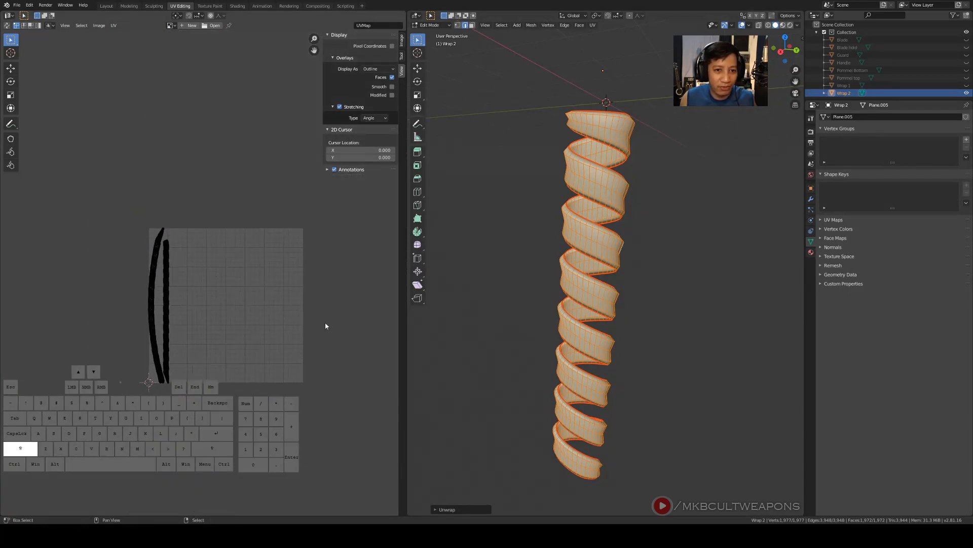
pyautogui.scroll(3, 275, 264)
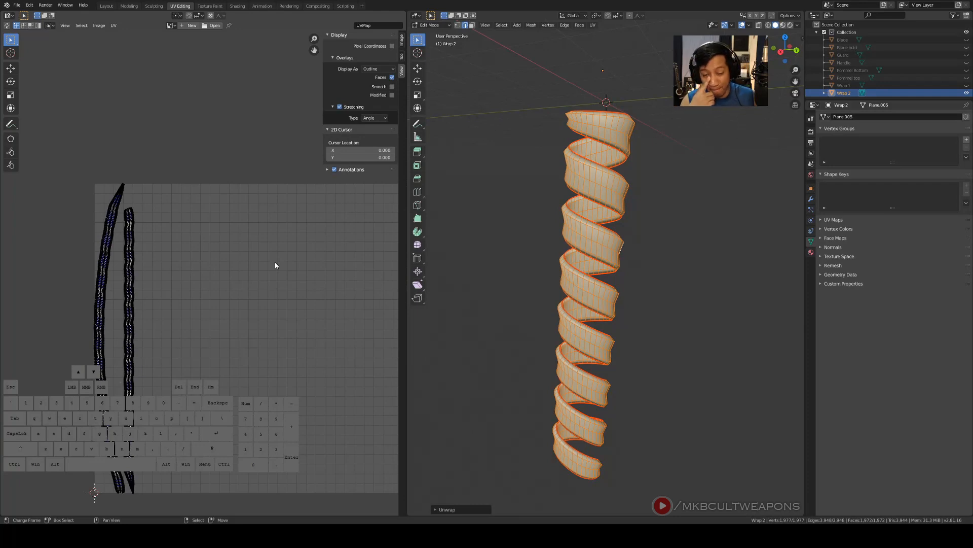
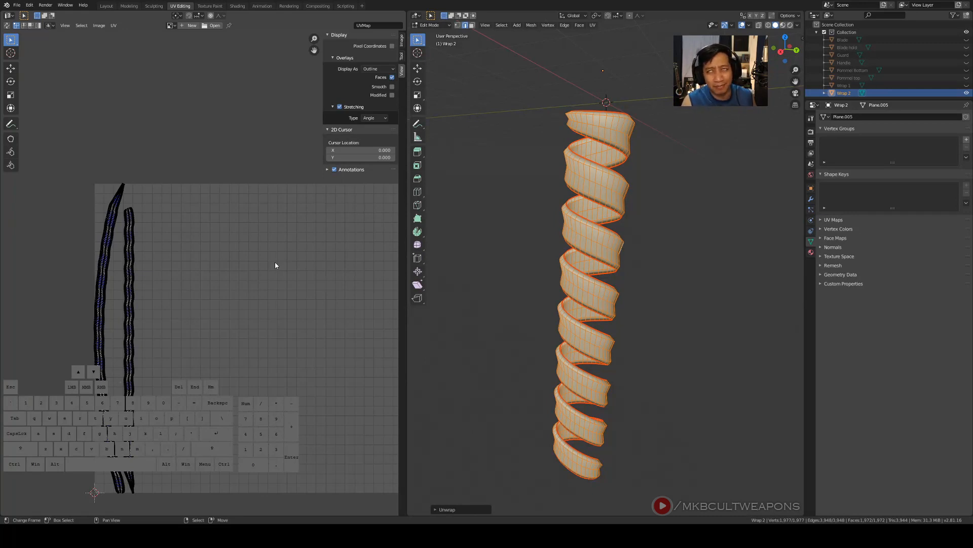
pyautogui.scroll(-2, 276, 263)
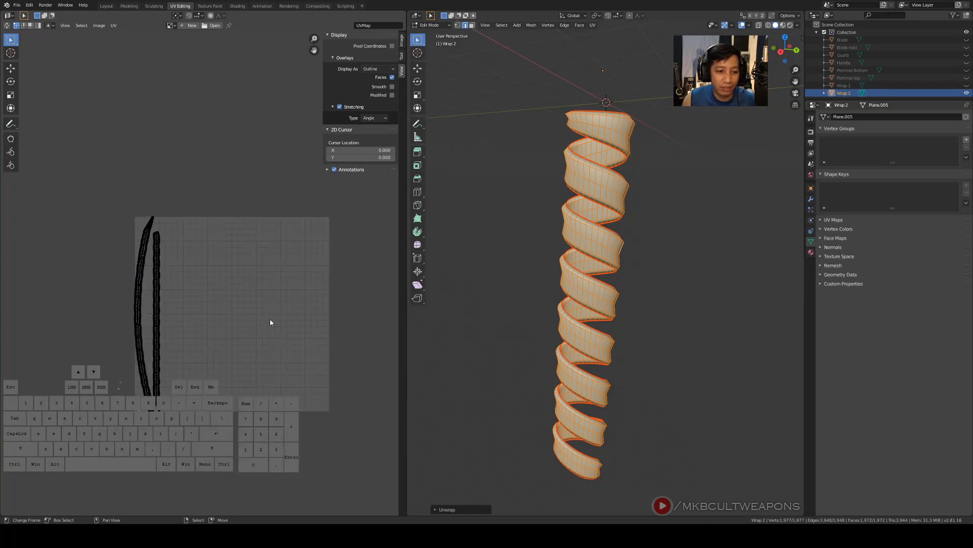
pyautogui.keyDown('shift'); pyautogui.moveTo(277, 316); pyautogui.dragTo(246, 248, button='middle'); pyautogui.keyUp('shift')
# Clear the mesh selection and examine the spiral in the right orthographic view for a place to split it
pyautogui.moveTo(626, 253); pyautogui.dragTo(600, 324, button='middle')
pyautogui.press('KP_3')
pyautogui.moveTo(669, 355); pyautogui.dragTo(646, 302, button='middle')
pyautogui.press('KP_3')
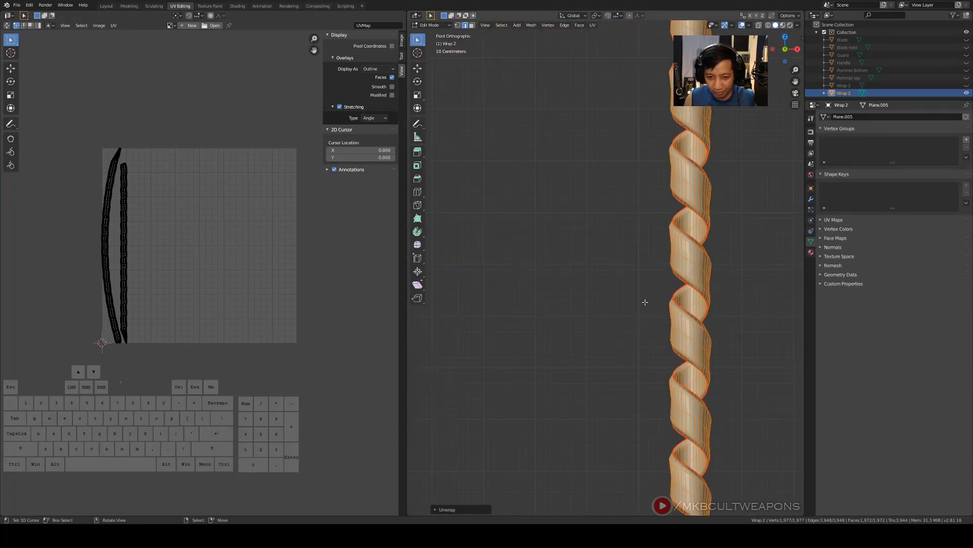
pyautogui.scroll(-1, 644, 301)
pyautogui.click(704, 268)
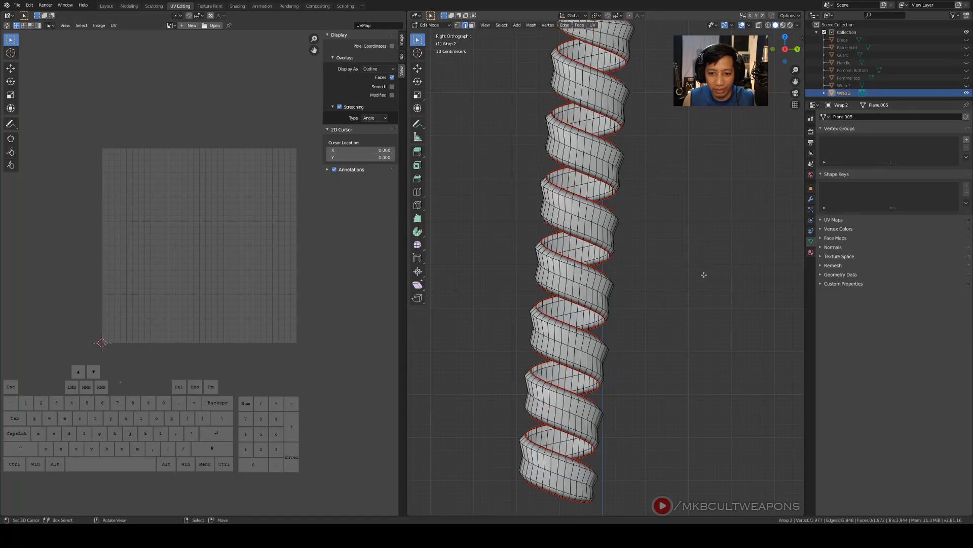
pyautogui.scroll(2, 678, 265)
pyautogui.keyDown('shift'); pyautogui.moveTo(671, 266); pyautogui.dragTo(611, 188, button='middle'); pyautogui.keyUp('shift')
pyautogui.scroll(-4, 660, 209)
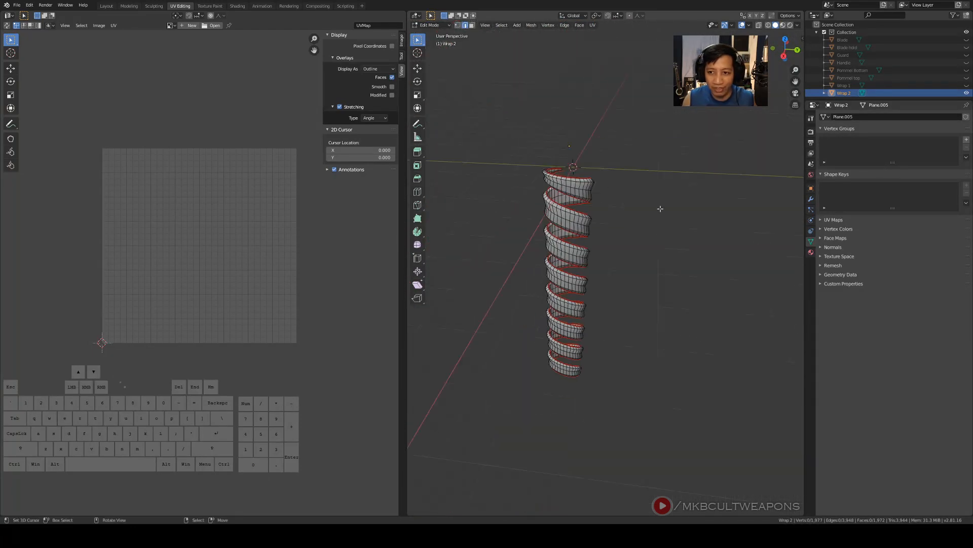
pyautogui.scroll(2, 627, 154)
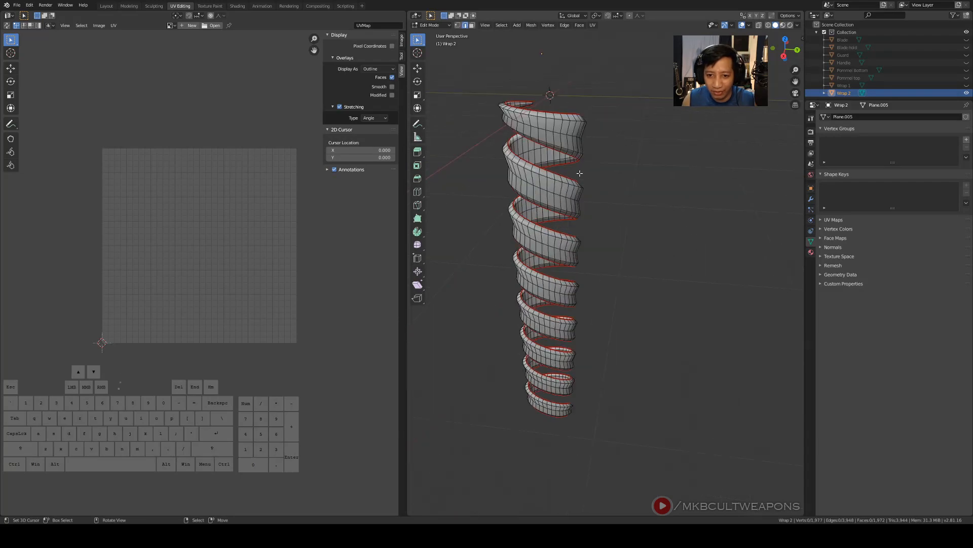
pyautogui.press('KP_3')
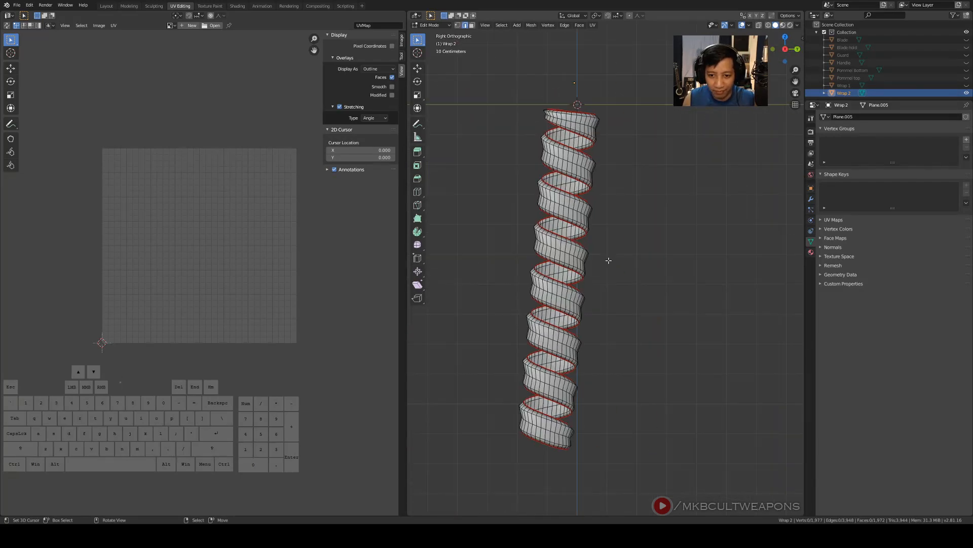
# Select the crosswise edge loop around the wrap's band about midway along the spiral and mark it as a seam
pyautogui.scroll(3, 607, 279)
pyautogui.scroll(2, 606, 281)
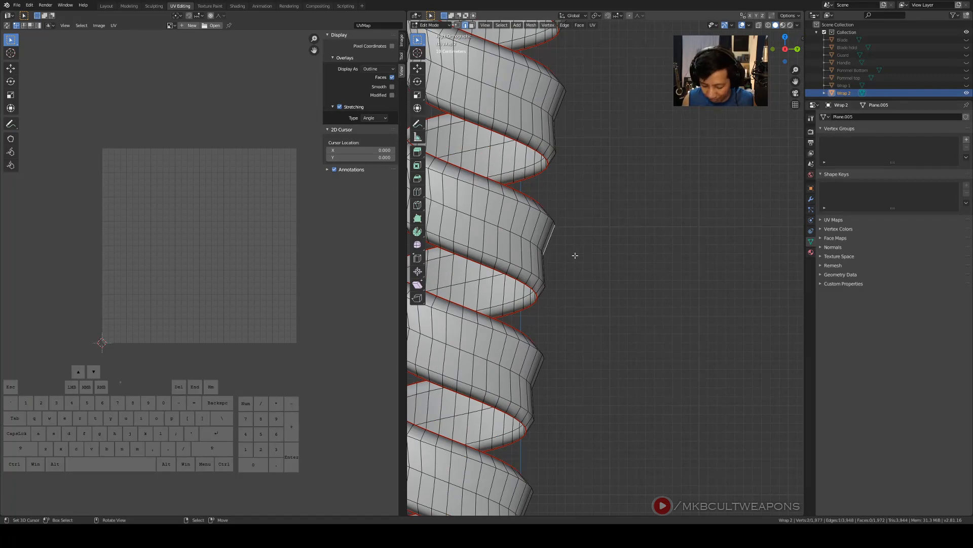
pyautogui.scroll(2, 575, 255)
pyautogui.moveTo(602, 337); pyautogui.dragTo(606, 360, button='middle')
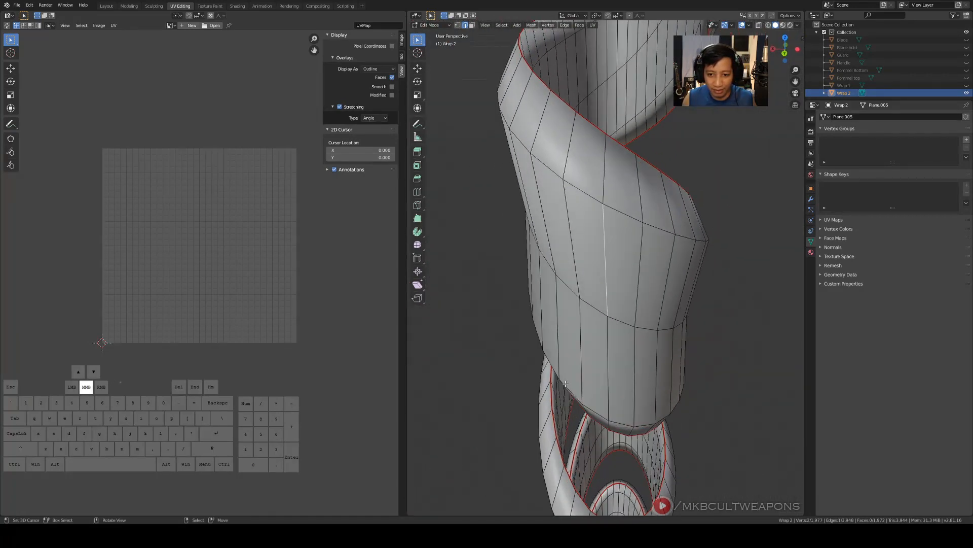
pyautogui.keyDown('alt'); pyautogui.keyDown('shift'); pyautogui.rightClick(609, 284); pyautogui.keyUp('shift'); pyautogui.keyUp('alt')
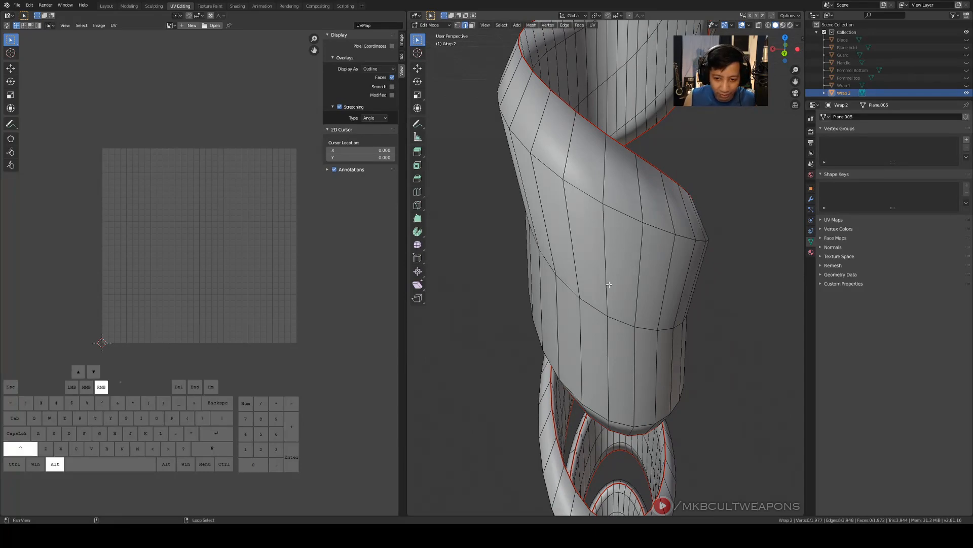
pyautogui.scroll(-3, 609, 284)
pyautogui.moveTo(609, 284); pyautogui.dragTo(702, 296, button='middle')
pyautogui.hotkey('ctrl', 'e')
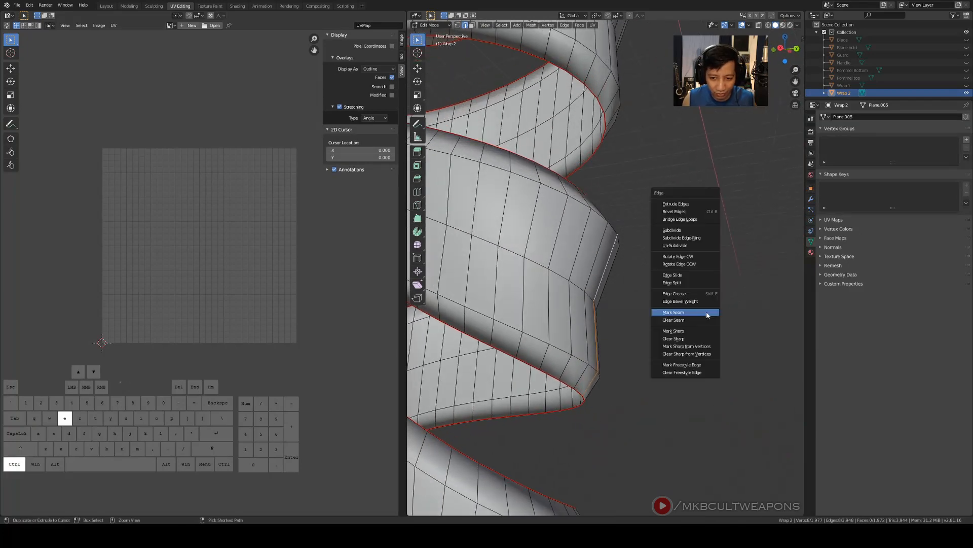
pyautogui.click(689, 312)
# Select the entire Wrap 2 mesh and unwrap it again with the added crosswise seam, then check the UV islands
pyautogui.scroll(-8, 656, 391)
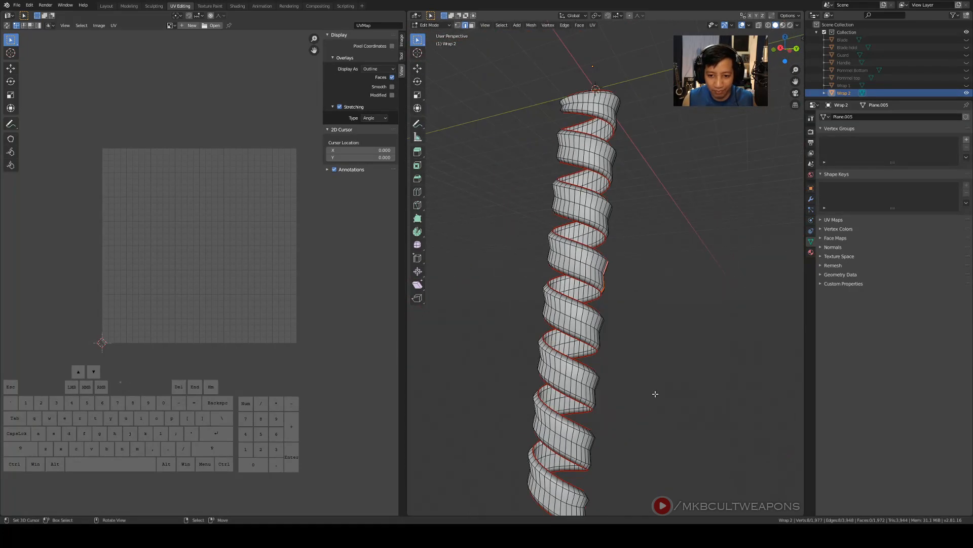
pyautogui.moveTo(654, 393); pyautogui.dragTo(632, 383, button='middle')
pyautogui.press('KP_3')
pyautogui.scroll(4, 652, 424)
pyautogui.press('a')
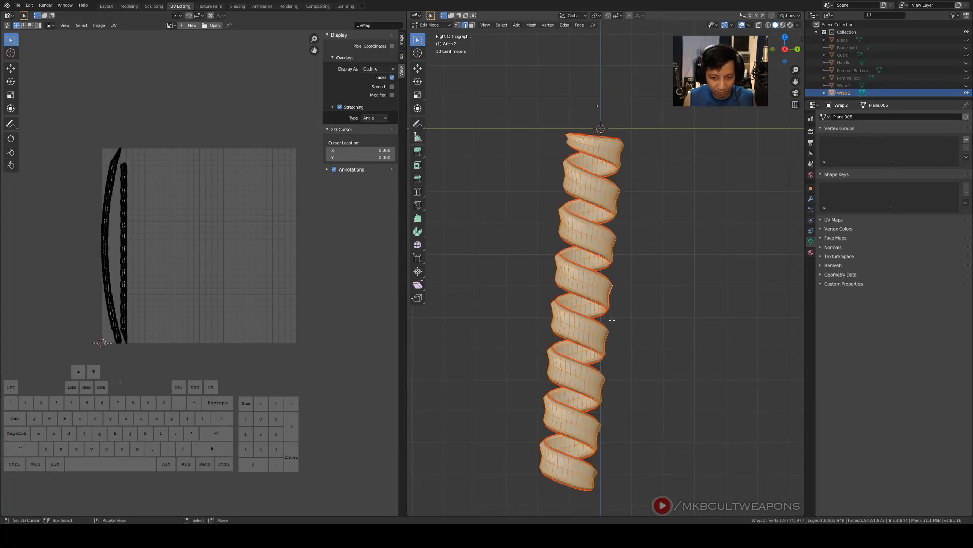
pyautogui.press('u')
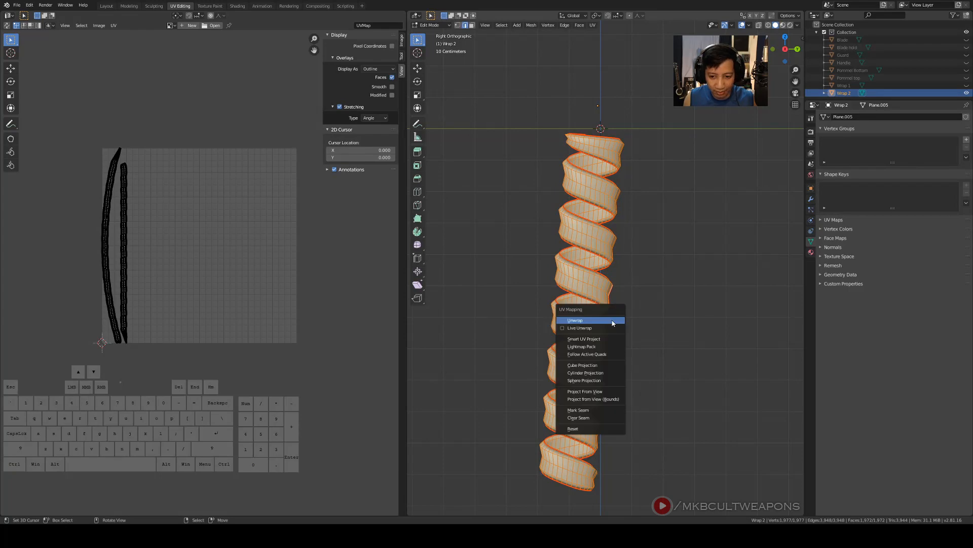
pyautogui.click(613, 322)
pyautogui.scroll(3, 224, 272)
pyautogui.scroll(-1, 223, 272)
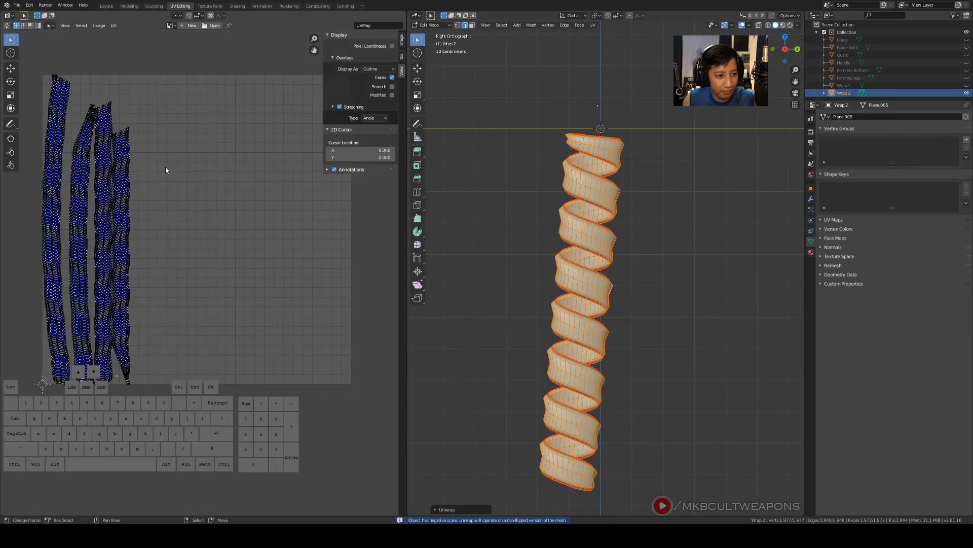
# Clear the mesh selection, unhide Wrap 1 and hide Wrap 2
pyautogui.scroll(-2, 733, 284)
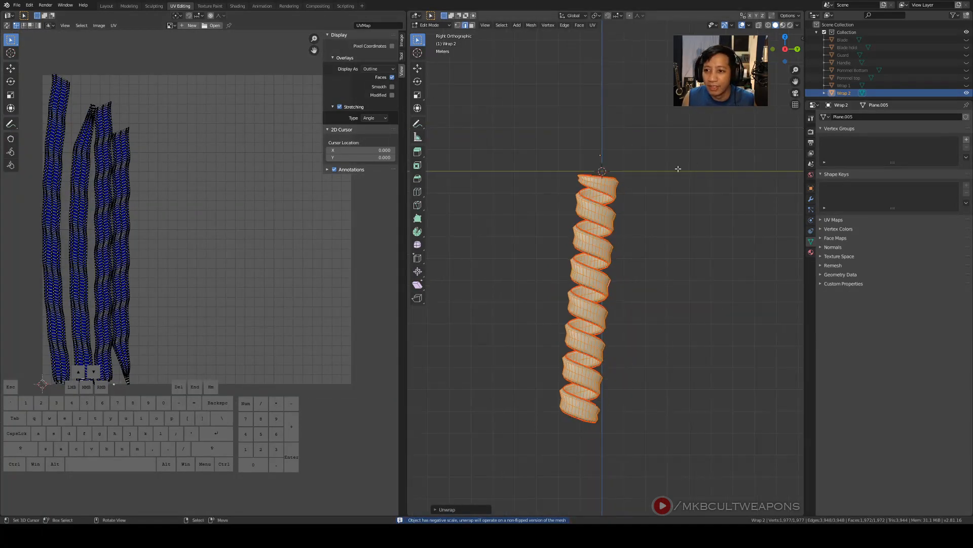
pyautogui.click(967, 85)
pyautogui.hotkey('alt', 'a')
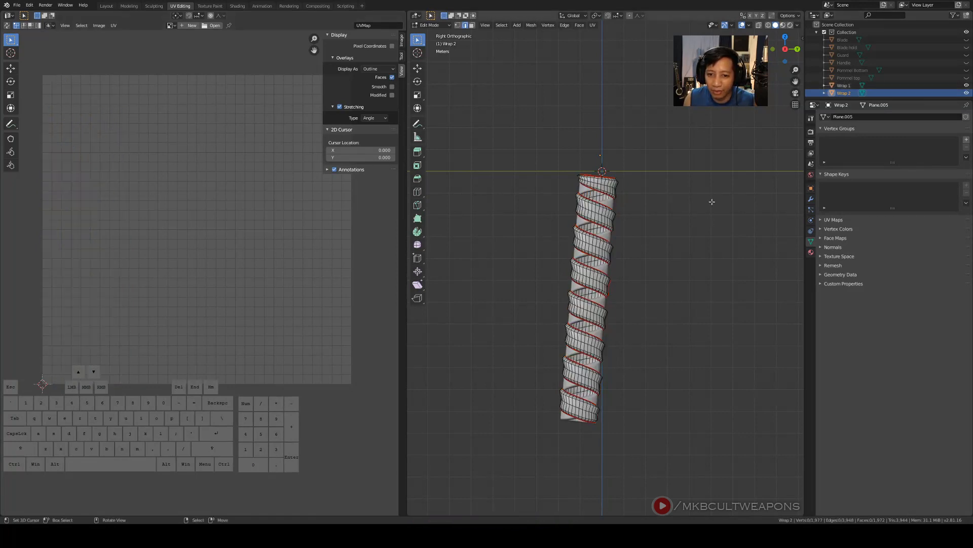
pyautogui.moveTo(711, 202); pyautogui.dragTo(695, 239, button='middle')
pyautogui.click(846, 86)
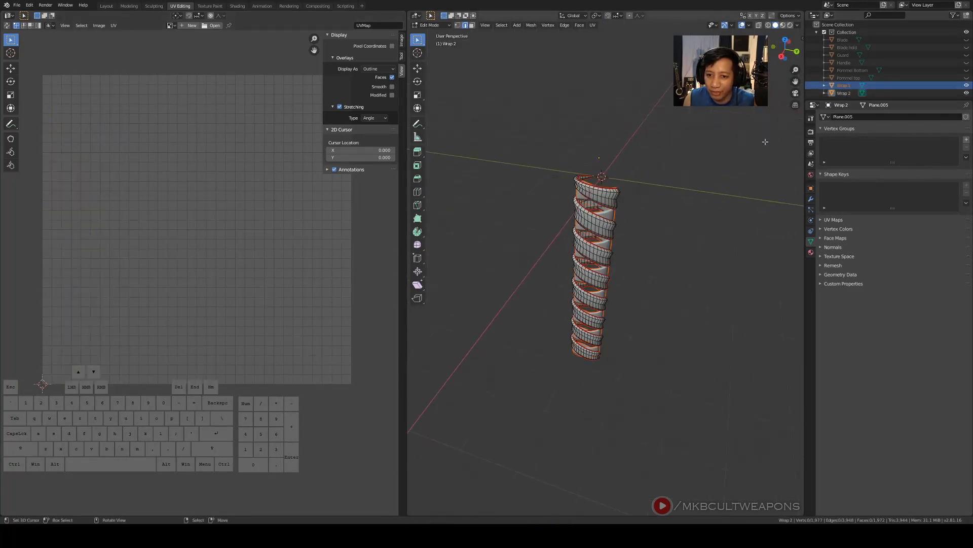
pyautogui.click(968, 94)
# Leave Wrap 2's mesh editing, select the Wrap 1 object and enter Edit Mode on it
pyautogui.scroll(4, 632, 183)
pyautogui.moveTo(643, 132); pyautogui.dragTo(650, 343, button='middle')
pyautogui.scroll(-4, 575, 262)
pyautogui.scroll(3, 656, 291)
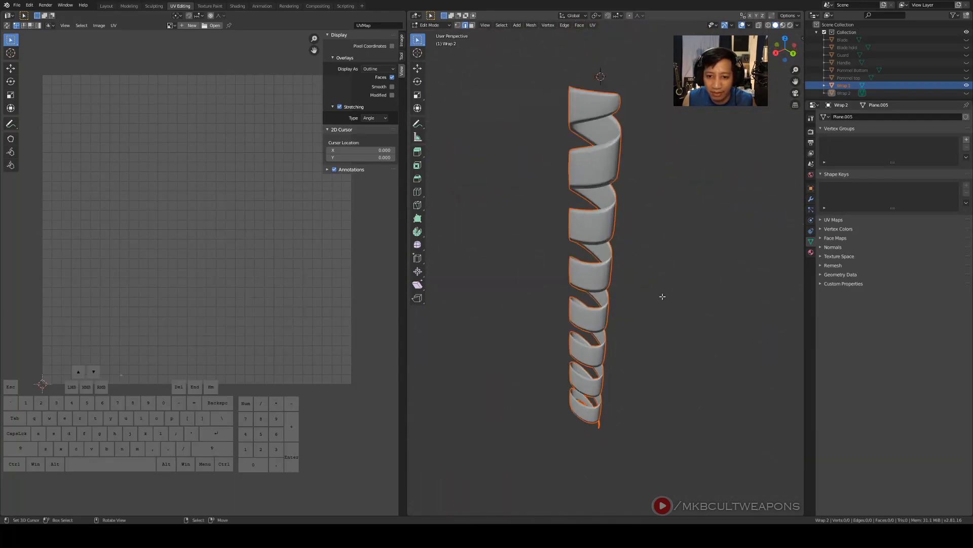
pyautogui.scroll(-2, 658, 331)
pyautogui.scroll(3, 658, 332)
pyautogui.press('Tab')
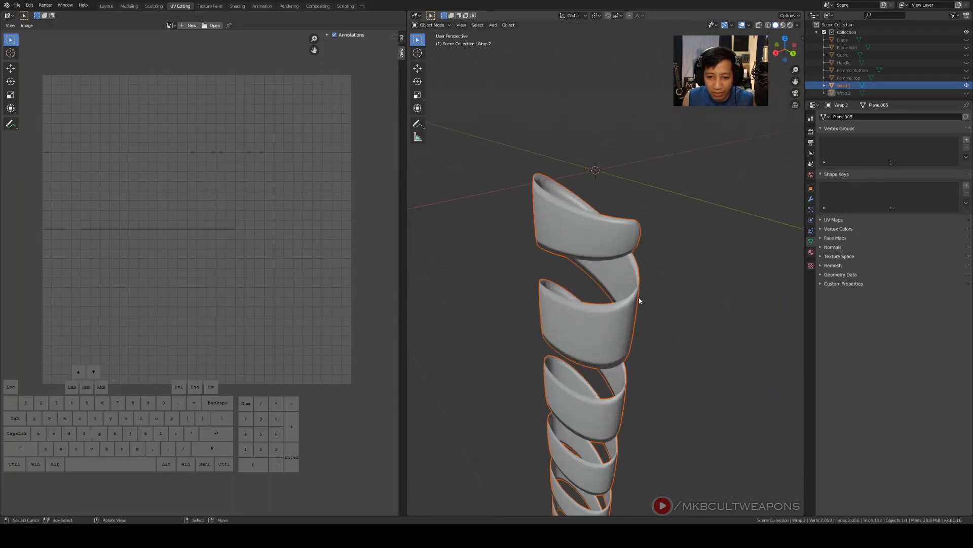
pyautogui.click(639, 297)
pyautogui.moveTo(640, 298); pyautogui.dragTo(661, 328, button='middle')
pyautogui.press('Tab')
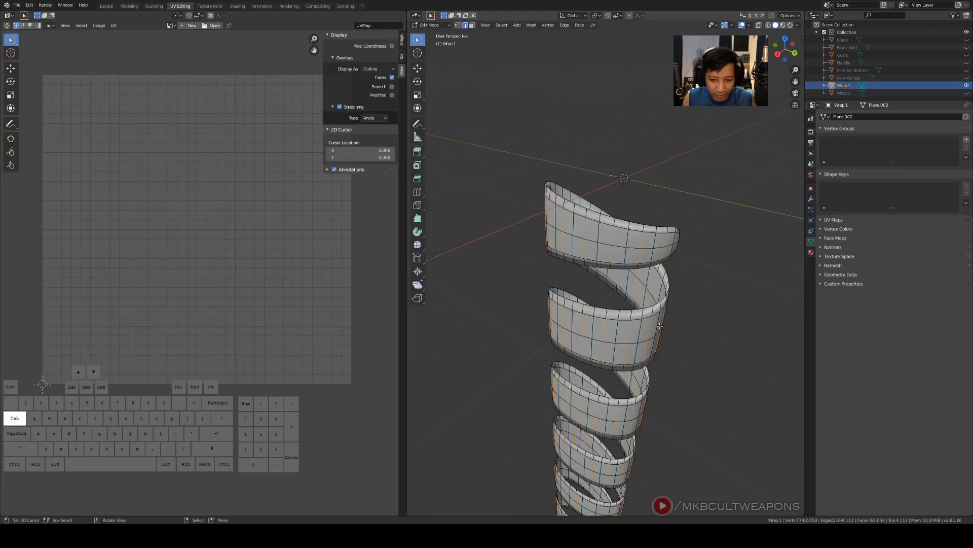
# In edge selection mode, select the long edge loop running along the inner rim of Wrap 1's spiral band
pyautogui.scroll(3, 660, 332)
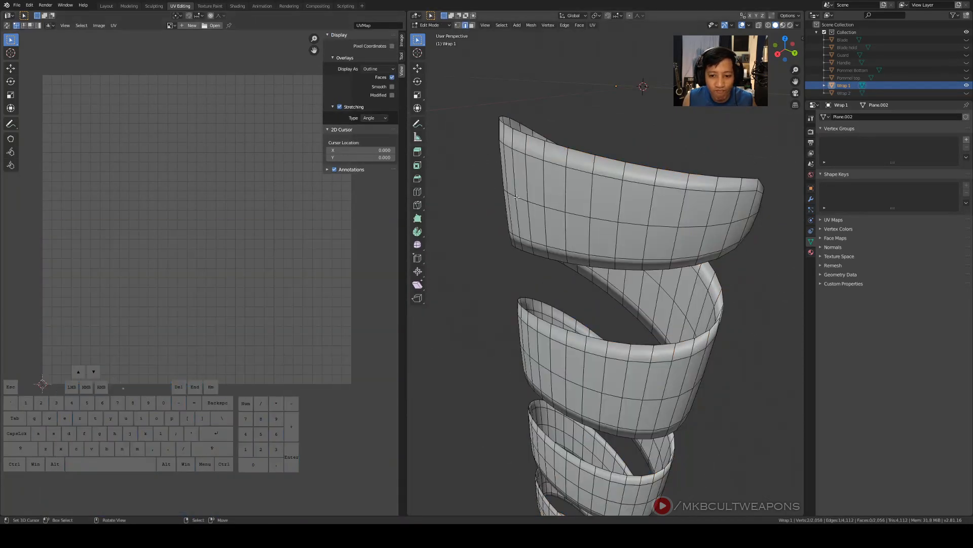
pyautogui.moveTo(598, 324); pyautogui.dragTo(577, 324, button='middle')
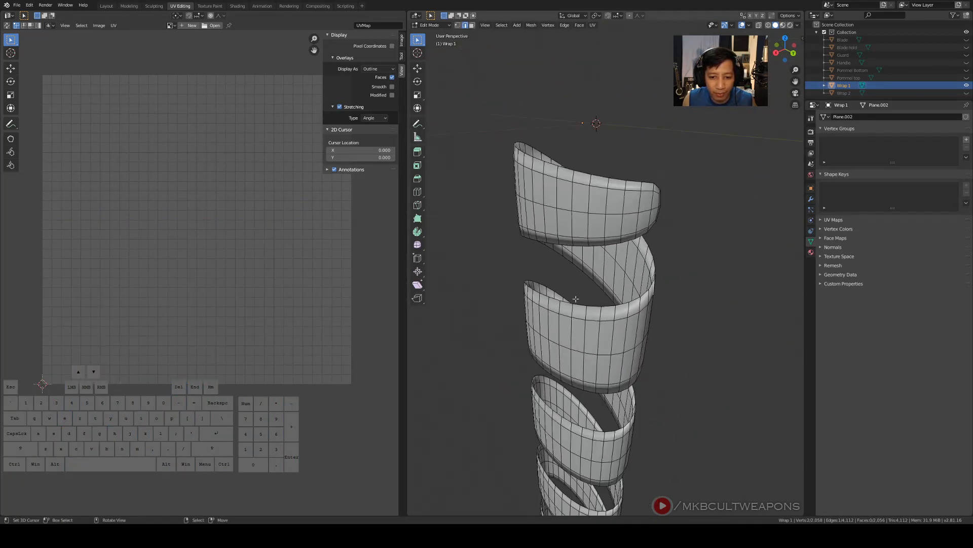
pyautogui.click(467, 26)
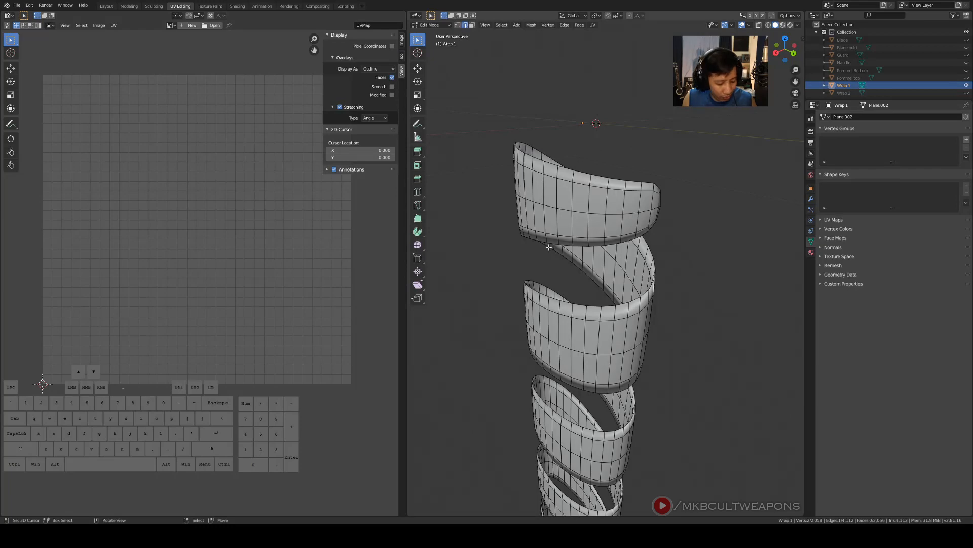
pyautogui.keyDown('alt'); pyautogui.keyDown('shift'); pyautogui.click(579, 304); pyautogui.keyUp('shift'); pyautogui.keyUp('alt')
pyautogui.moveTo(598, 330); pyautogui.dragTo(609, 296, button='middle')
# Add a crosswise edge loop around Wrap 1's band partway along the spiral and mark all selected edges as seams
pyautogui.press('KP_3')
pyautogui.scroll(-3, 675, 383)
pyautogui.scroll(3, 633, 341)
pyautogui.scroll(2, 631, 343)
pyautogui.scroll(4, 609, 296)
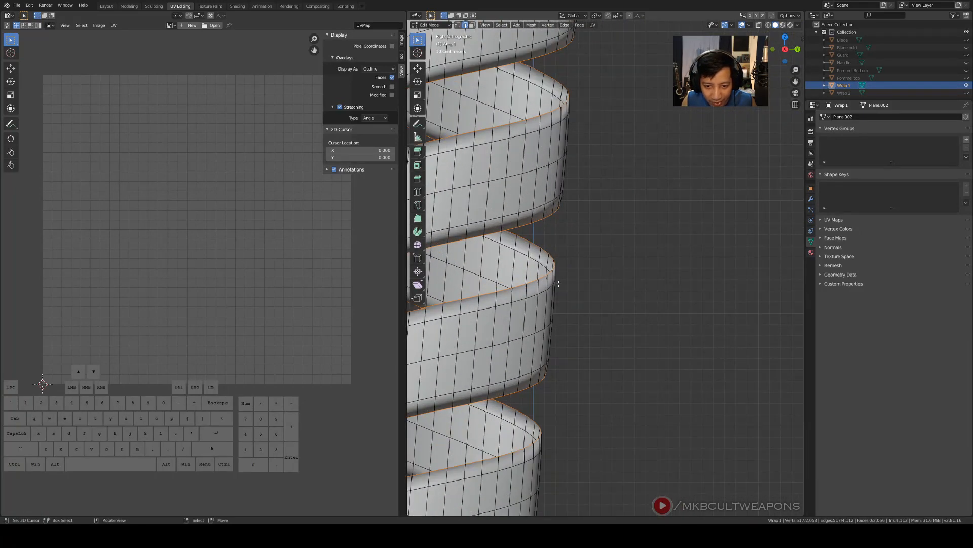
pyautogui.press('shift')
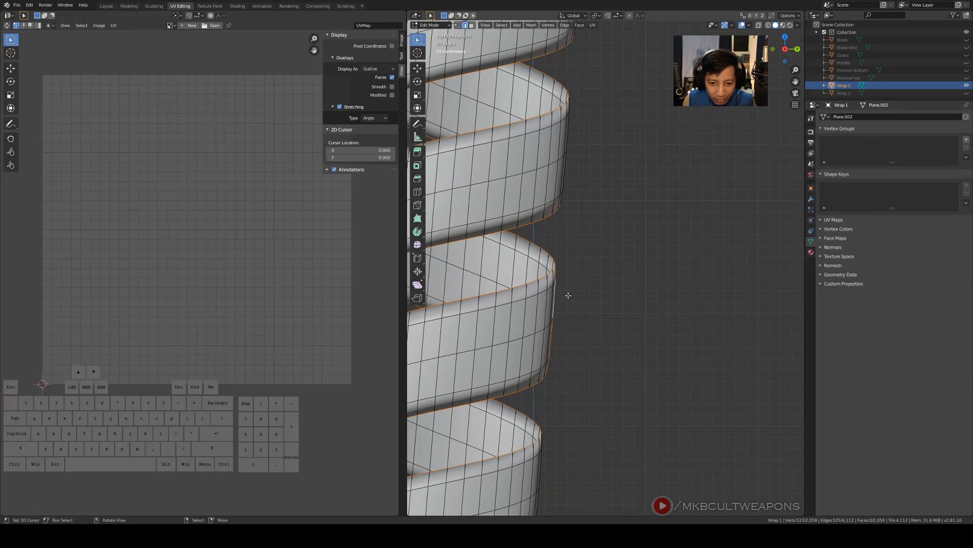
pyautogui.moveTo(567, 294); pyautogui.dragTo(693, 318, button='middle')
pyautogui.scroll(-5, 697, 320)
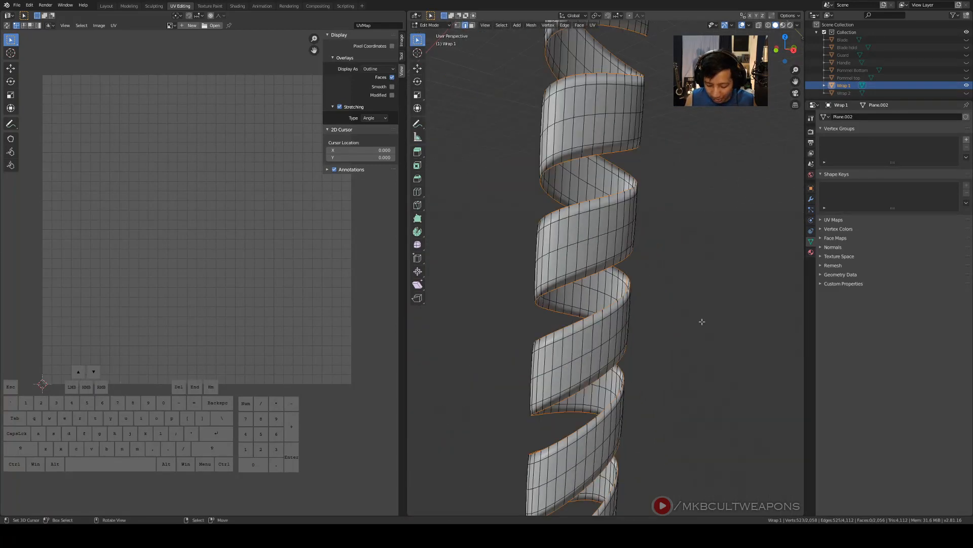
pyautogui.press('KP_3')
pyautogui.scroll(-5, 697, 323)
pyautogui.hotkey('ctrl', 'e')
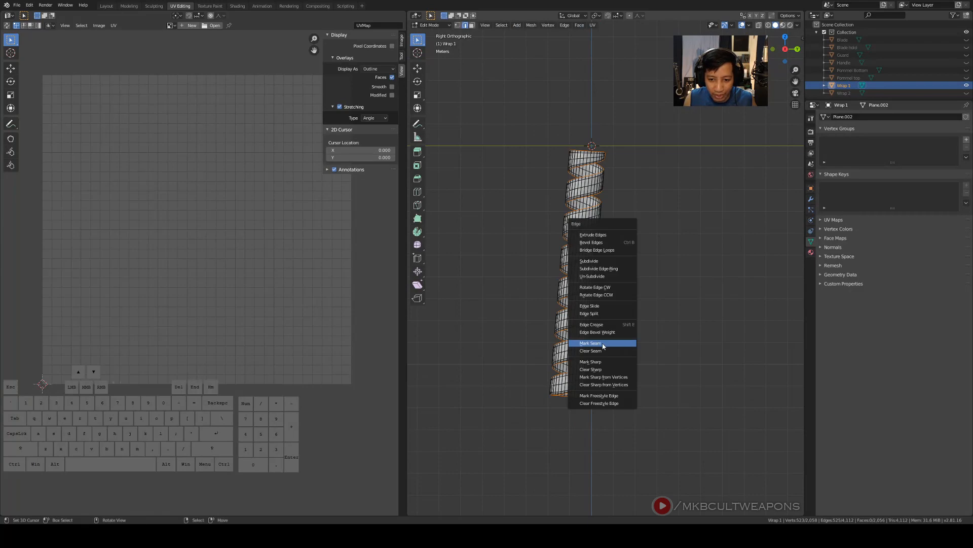
pyautogui.click(600, 344)
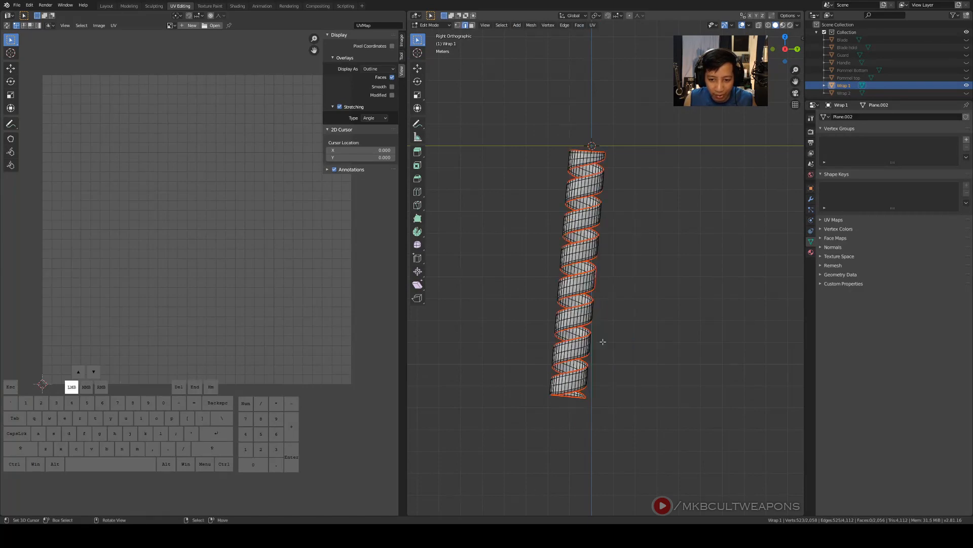
# Select the entire Wrap 1 mesh and unwrap it along the marked seams
pyautogui.press('a')
pyautogui.press('u')
pyautogui.click(629, 264)
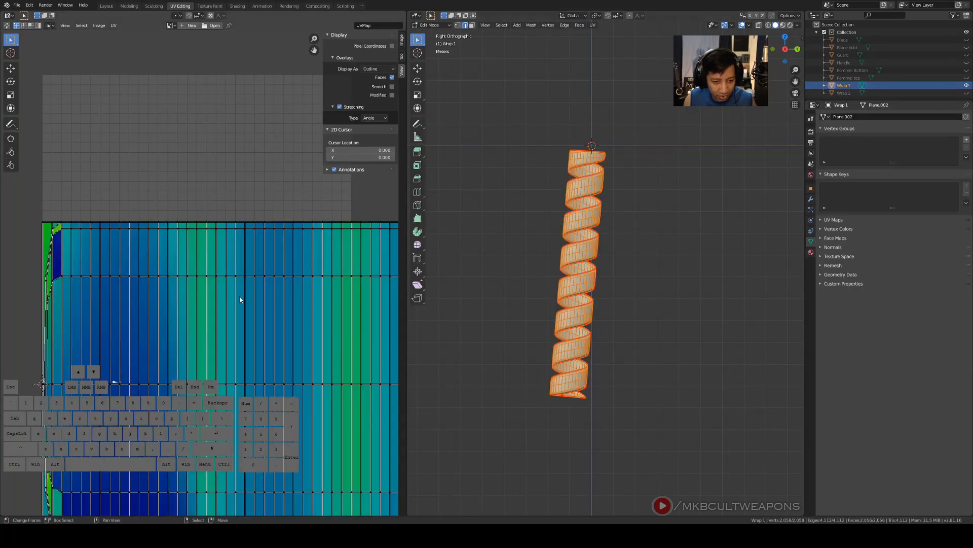
pyautogui.scroll(-5, 331, 328)
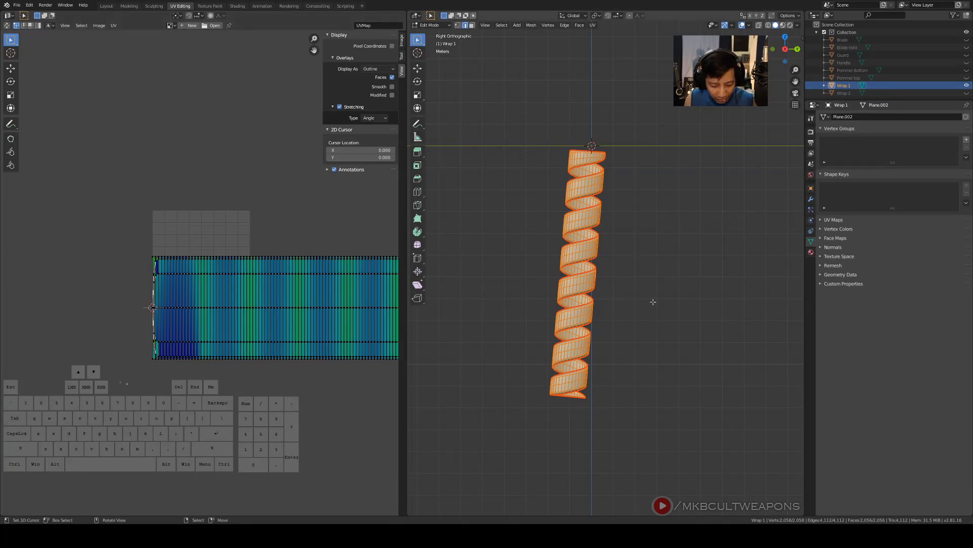
pyautogui.hotkey('alt', 'a')
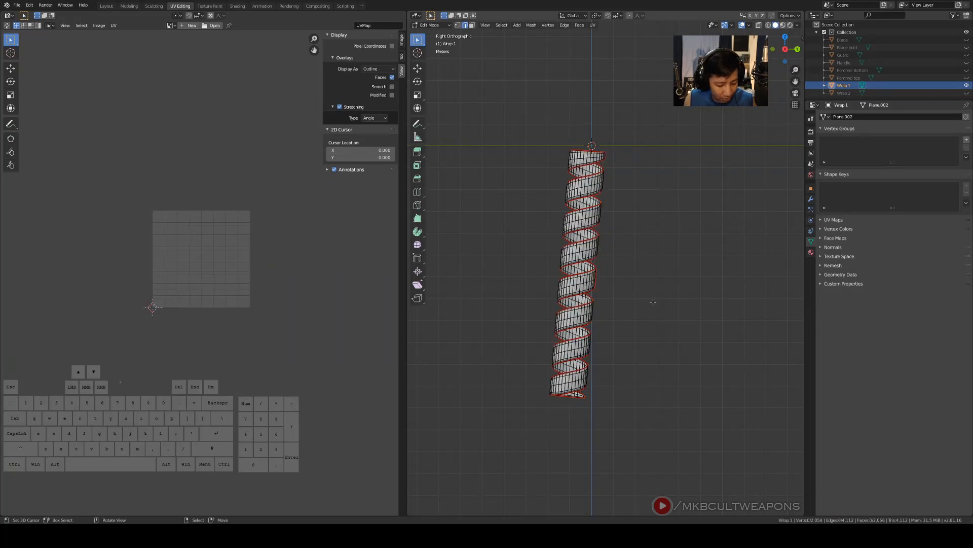
pyautogui.press('a')
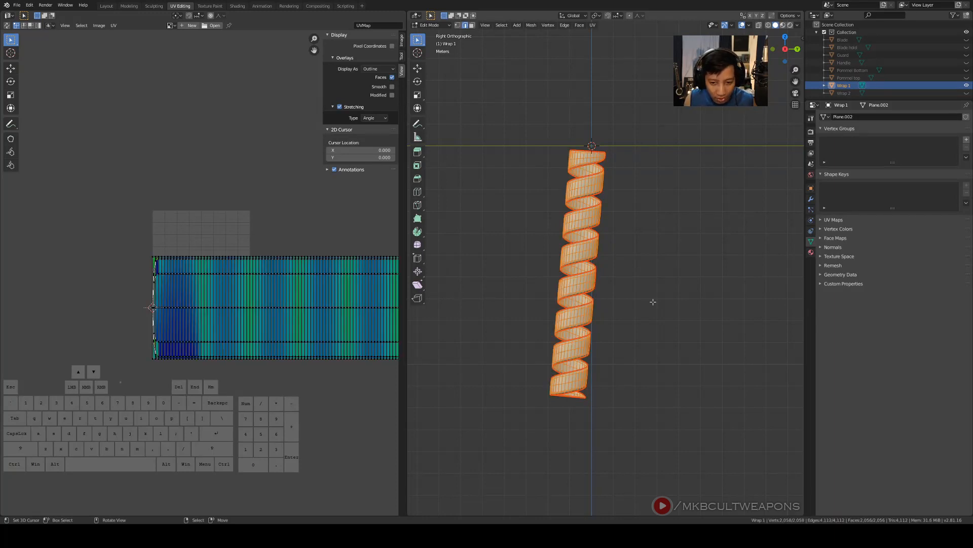
pyautogui.press('u')
pyautogui.click(653, 303)
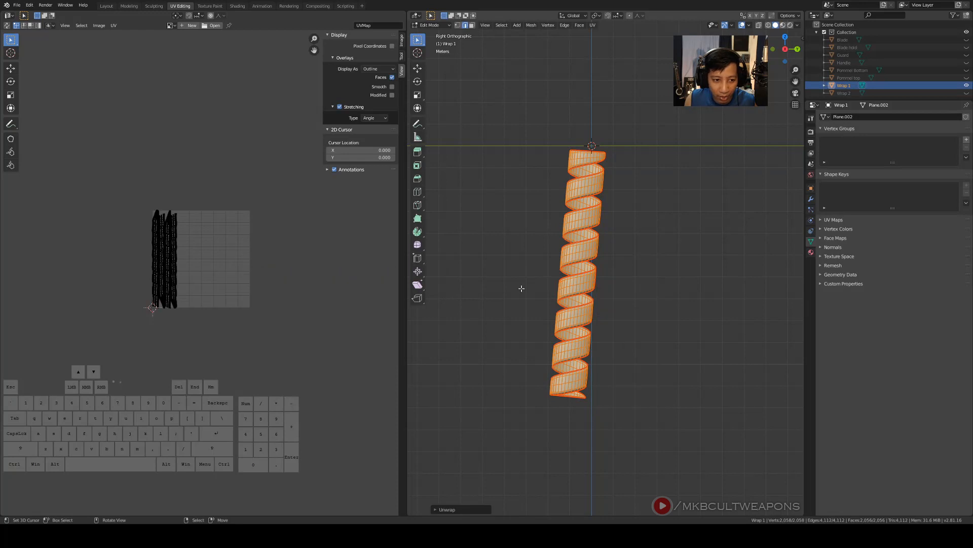
pyautogui.scroll(4, 220, 280)
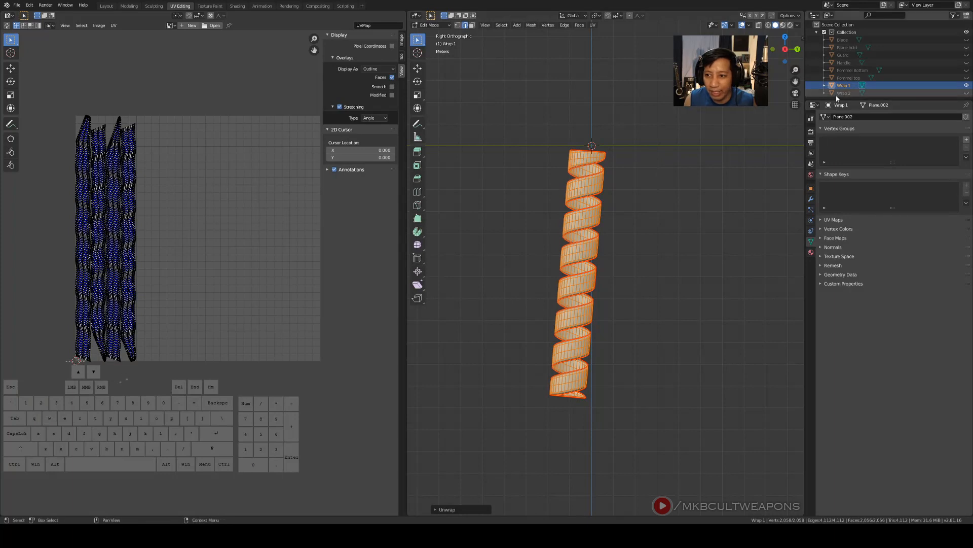
# Clear the mesh selection and unhide Pommel top, Wrap 2, Blade, Blade hold, Guard, Handle and Pommel Bottom
pyautogui.rightClick(740, 209)
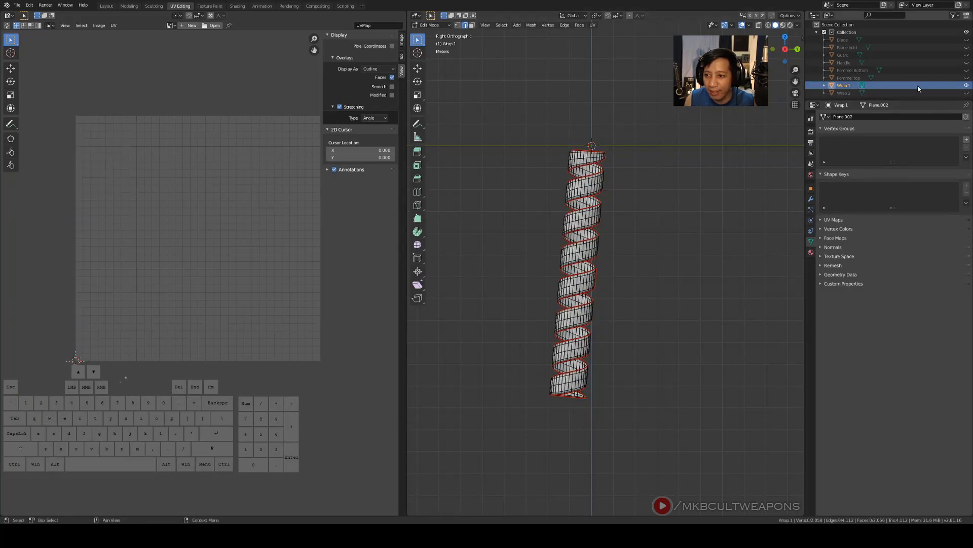
pyautogui.click(851, 78)
pyautogui.click(966, 78)
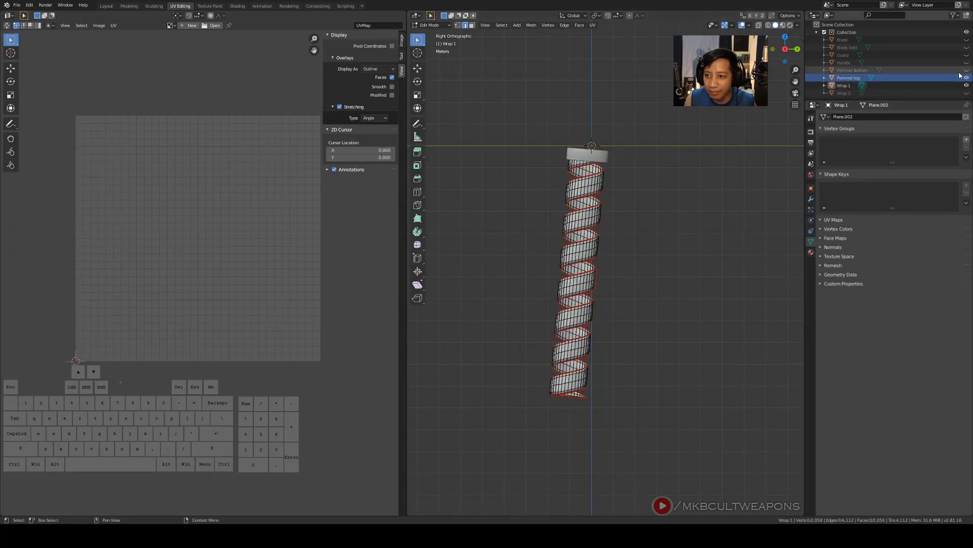
pyautogui.scroll(-1, 934, 97)
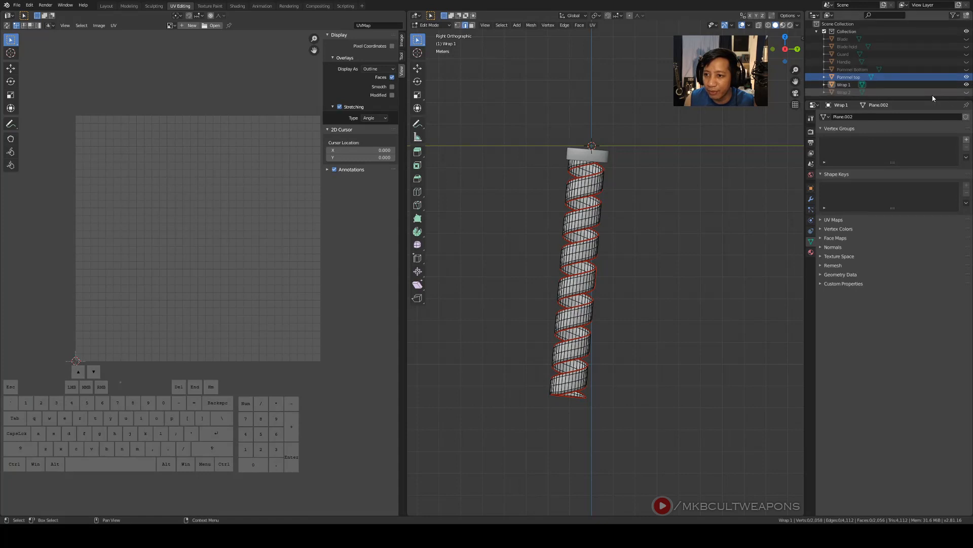
pyautogui.click(967, 92)
pyautogui.click(966, 39)
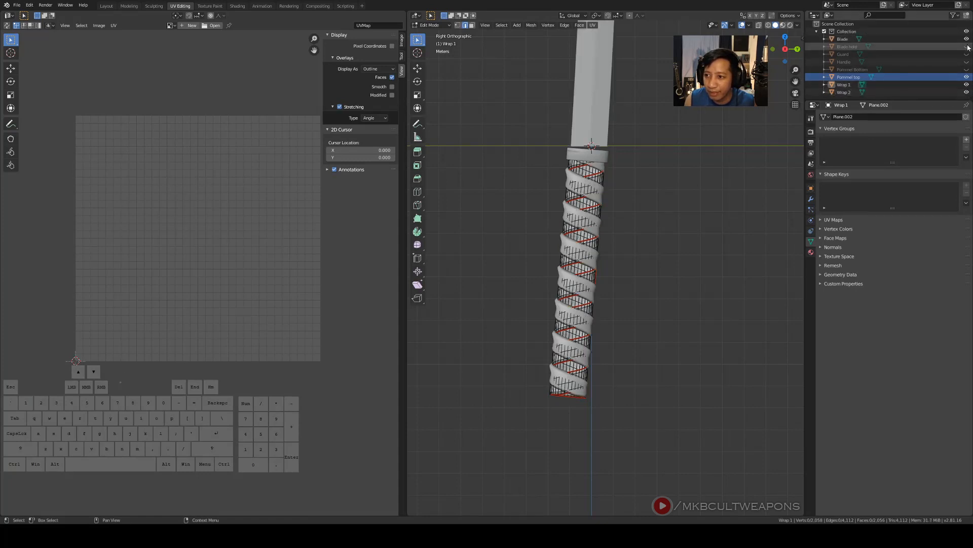
pyautogui.click(967, 47)
pyautogui.click(966, 55)
pyautogui.click(966, 62)
pyautogui.click(967, 70)
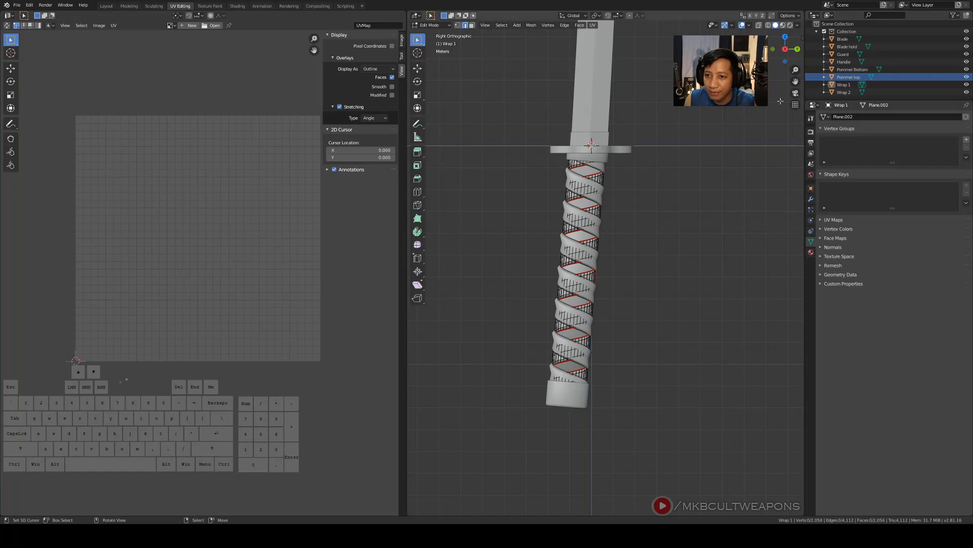
# Switch from editing Wrap 1 to editing Pommel Bottom and select its entire mesh
pyautogui.rightClick(690, 271)
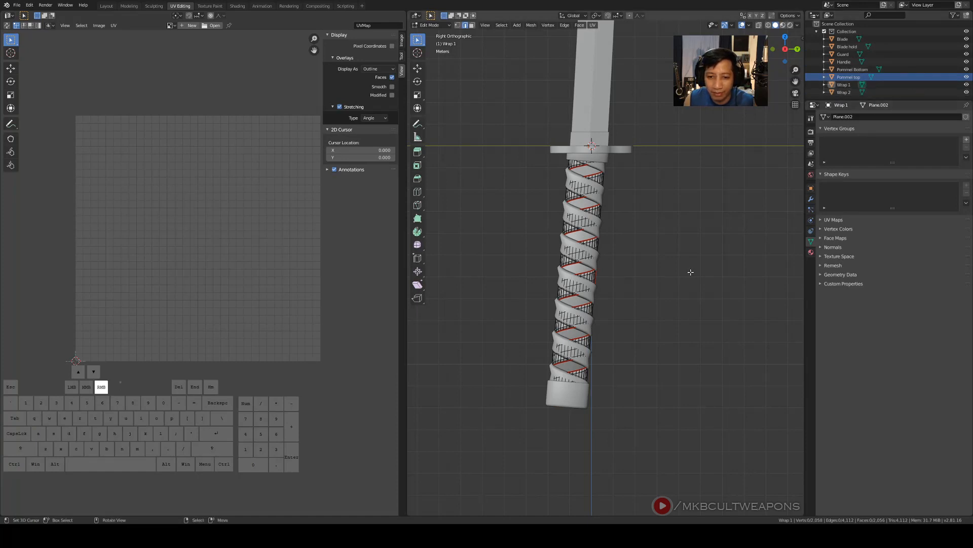
pyautogui.press('Tab')
pyautogui.rightClick(586, 393)
pyautogui.press('Tab')
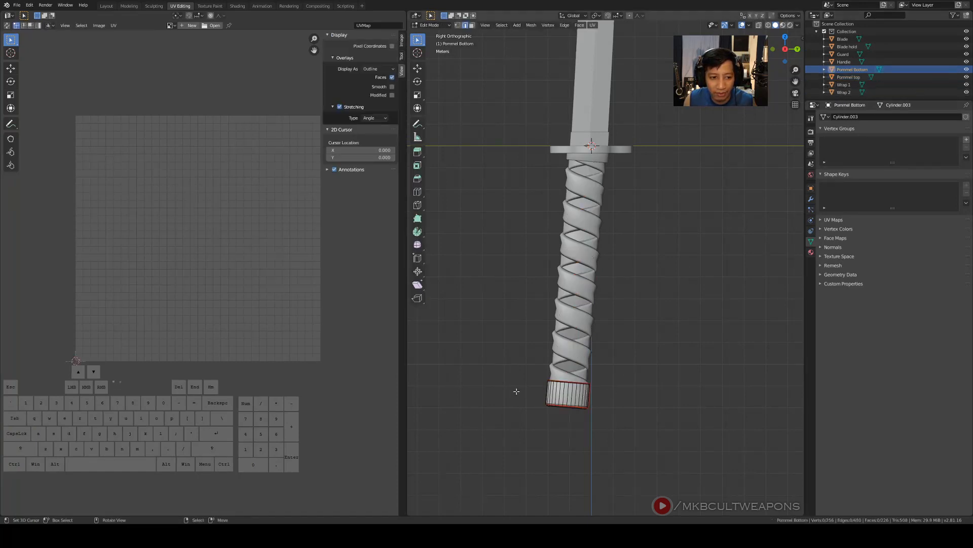
pyautogui.scroll(-3, 294, 326)
pyautogui.press('a')
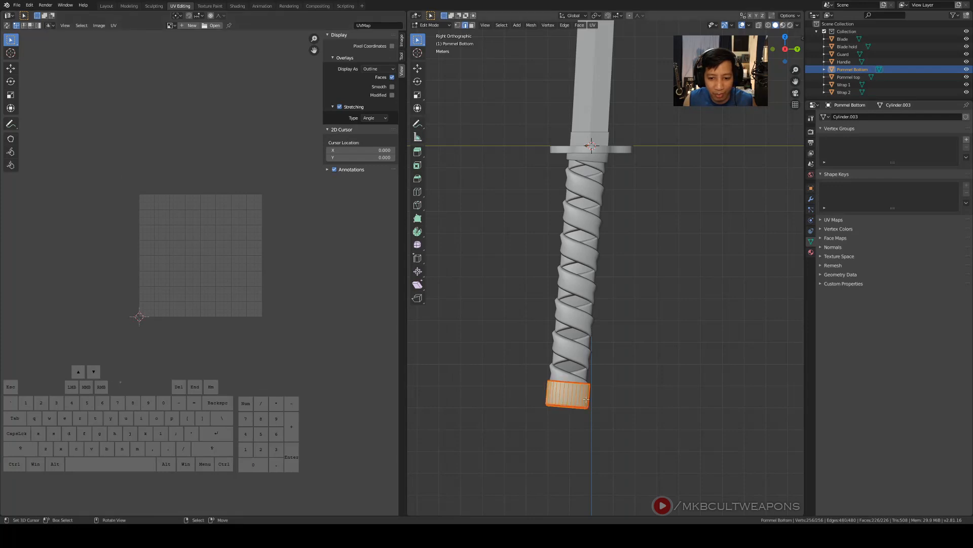
# Examine Pommel Bottom's geometry from several views and where its UV islands lie relative to the UV square
pyautogui.scroll(3, 584, 409)
pyautogui.press('KP_Decimal')
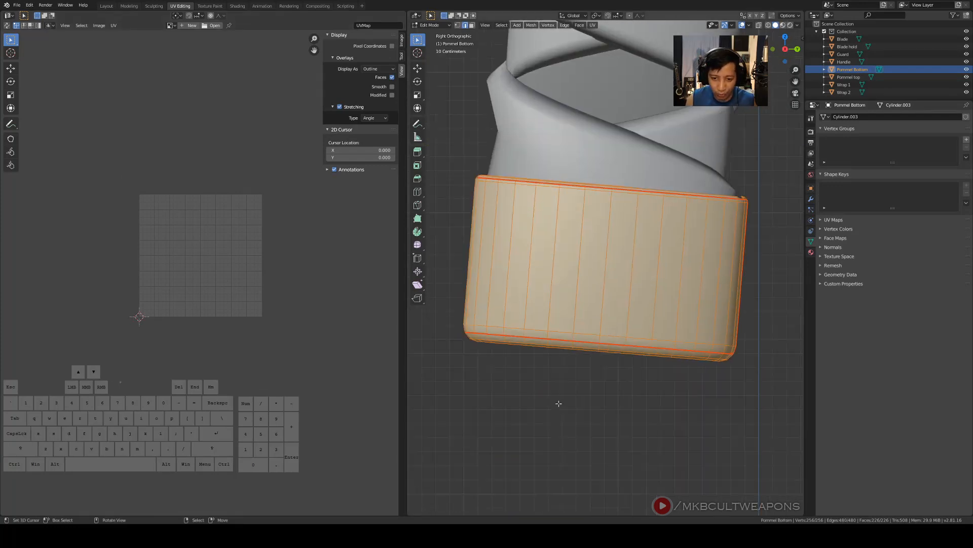
pyautogui.moveTo(578, 304); pyautogui.dragTo(378, 344, button='middle')
pyautogui.scroll(-4, 260, 361)
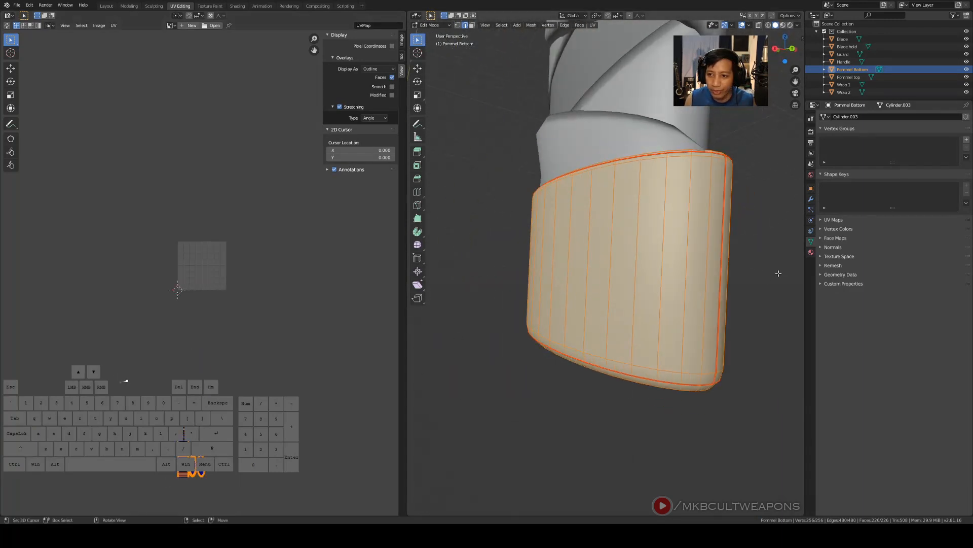
pyautogui.scroll(-6, 766, 278)
pyautogui.press('KP_1')
pyautogui.press('KP_3')
pyautogui.scroll(-5, 651, 287)
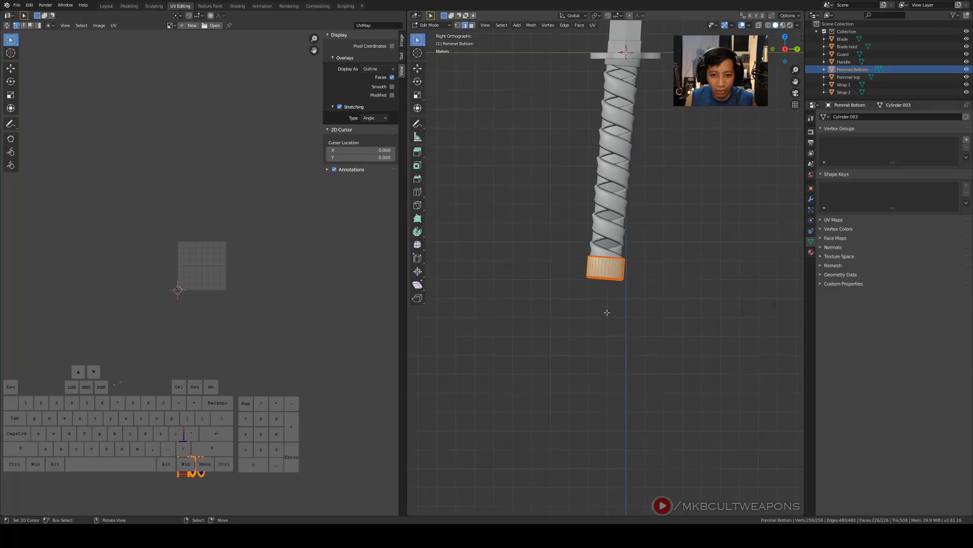
# Switch from editing Pommel Bottom to editing the Blade mesh
pyautogui.keyDown('shift'); pyautogui.moveTo(719, 254); pyautogui.dragTo(702, 369, button='middle'); pyautogui.keyUp('shift')
pyautogui.scroll(-3, 699, 365)
pyautogui.keyDown('shift'); pyautogui.moveTo(694, 281); pyautogui.dragTo(689, 358, button='middle'); pyautogui.keyUp('shift')
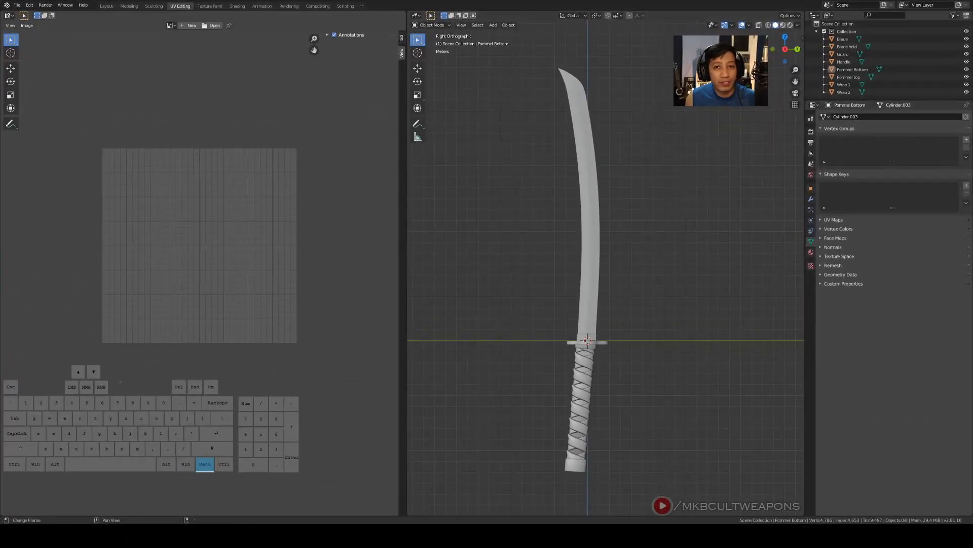
pyautogui.click(586, 164)
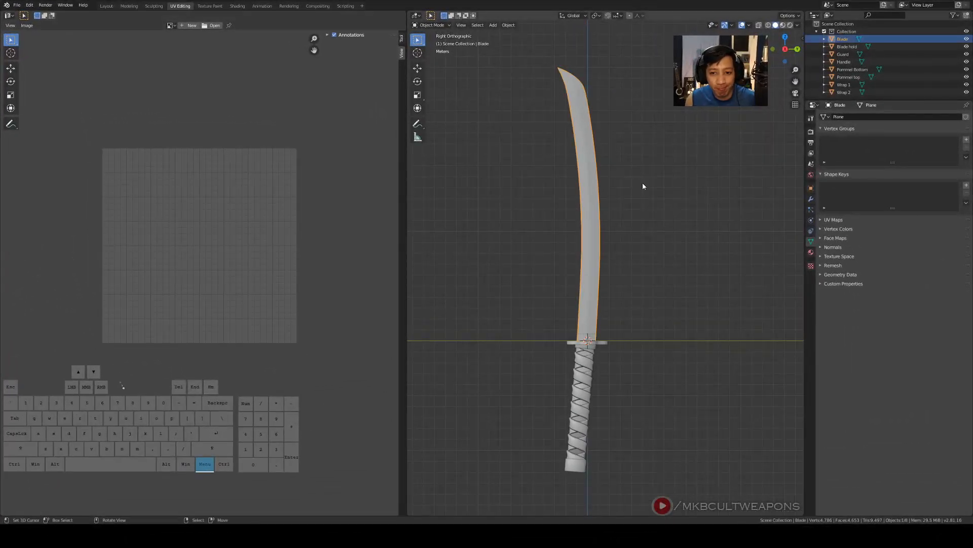
pyautogui.press('Tab')
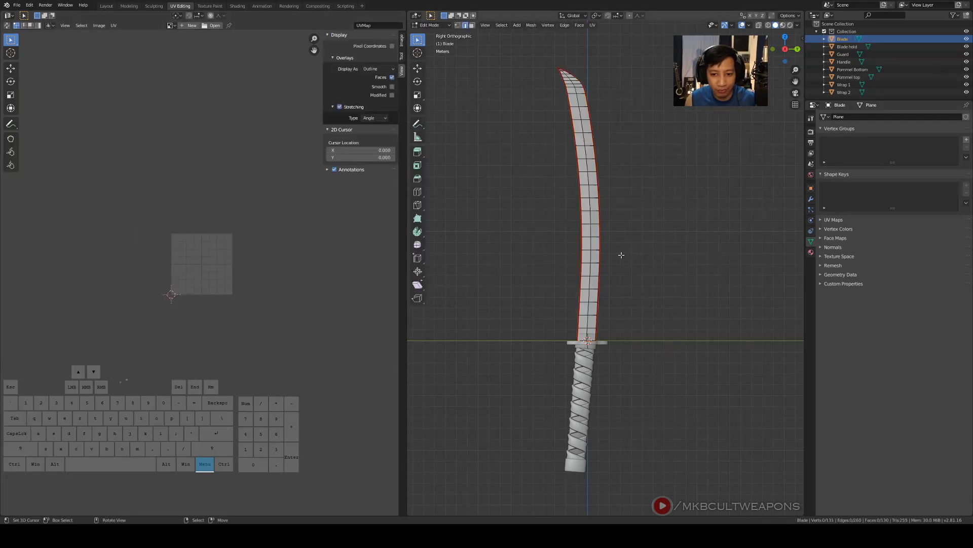
# Select the entire Blade mesh and unwrap it along its marked seams
pyautogui.press('a')
pyautogui.press('u')
pyautogui.press('Return')
pyautogui.scroll(3, 217, 295)
pyautogui.scroll(-1, 145, 214)
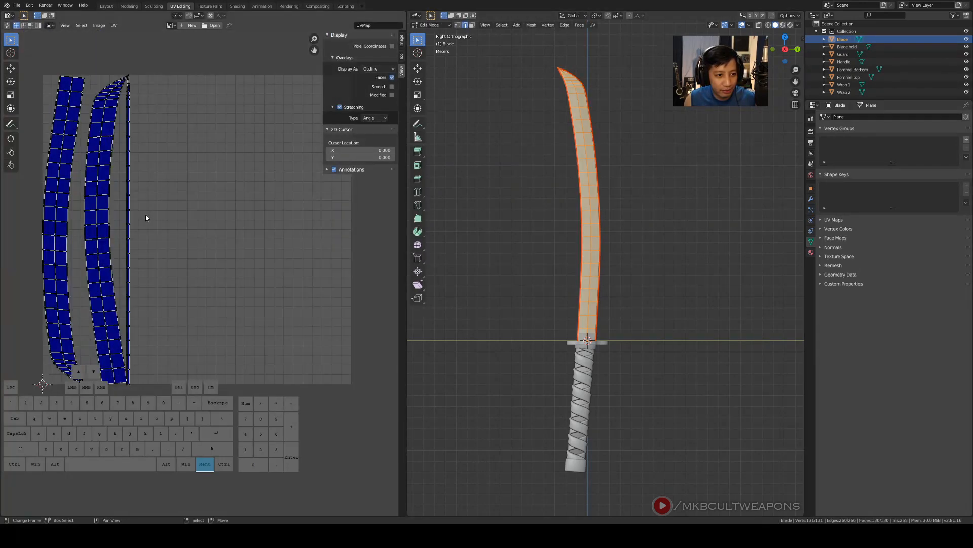
pyautogui.scroll(-1, 180, 288)
pyautogui.keyDown('shift'); pyautogui.moveTo(179, 289); pyautogui.dragTo(237, 302, button='middle'); pyautogui.keyUp('shift')
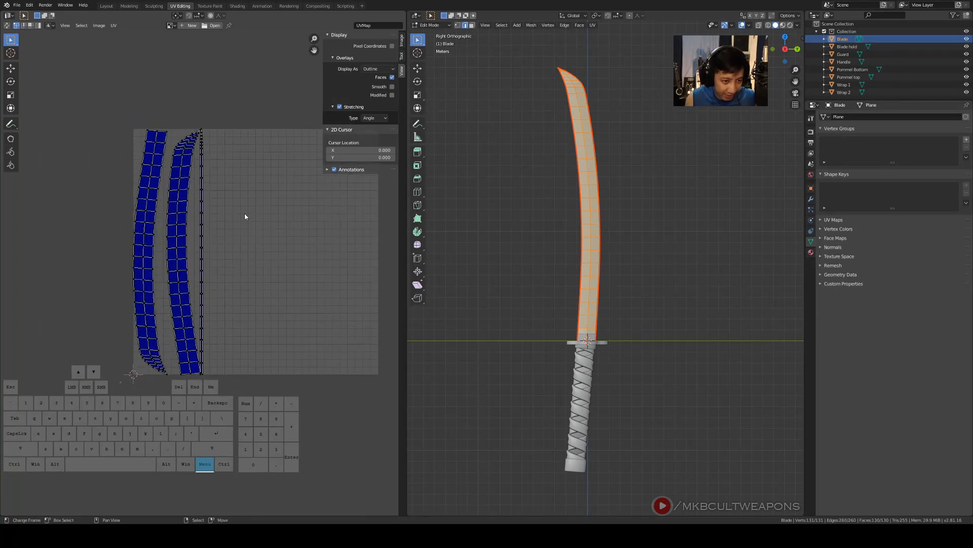
# Enable UV sync selection in face mode and select only the tip-up blade side island together with the thin edge strip beside it
pyautogui.press('b')
pyautogui.moveTo(235, 99); pyautogui.dragTo(166, 423)
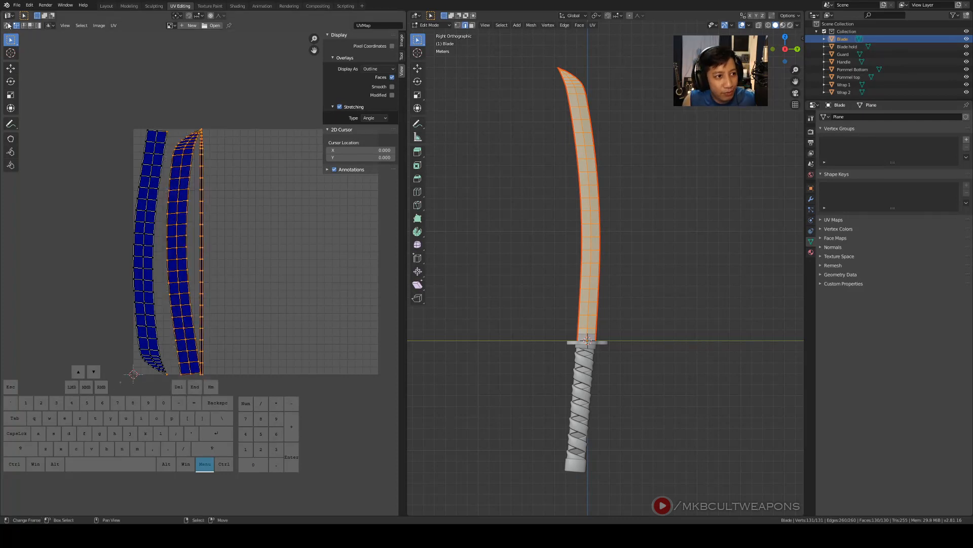
pyautogui.click(7, 25)
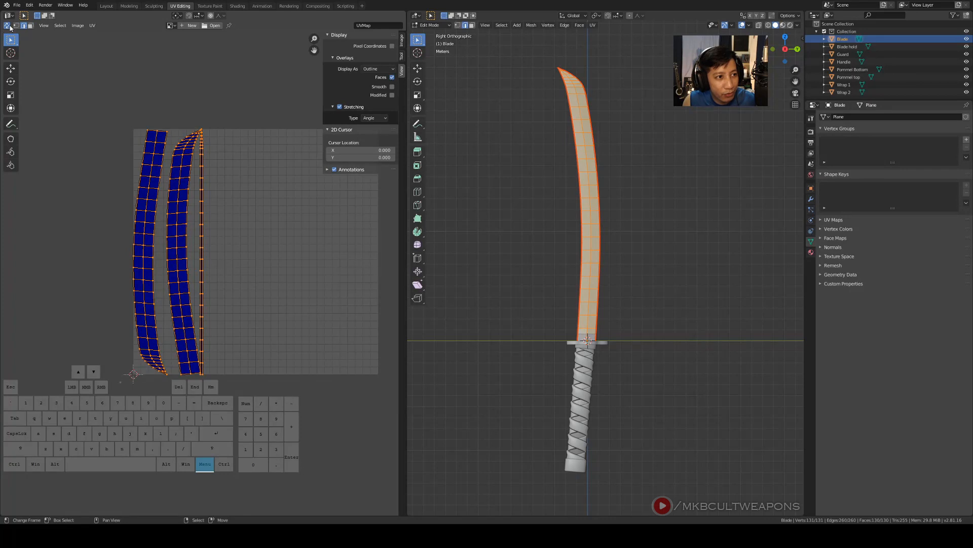
pyautogui.click(30, 26)
pyautogui.click(237, 137)
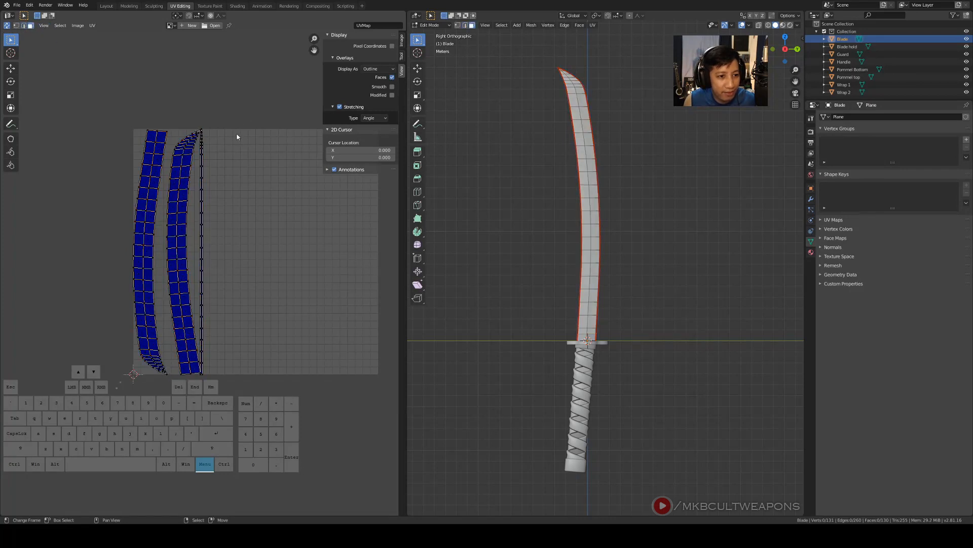
pyautogui.moveTo(238, 106); pyautogui.dragTo(166, 405)
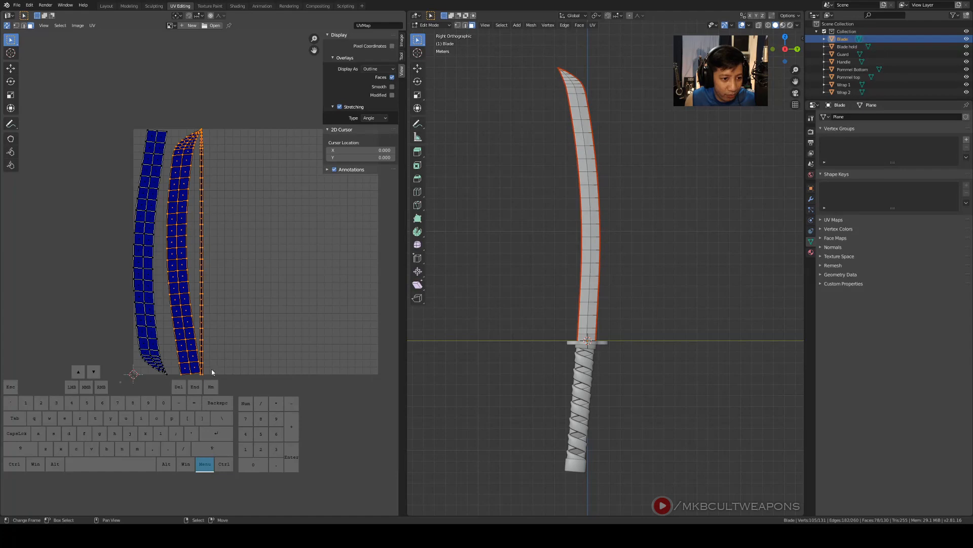
# Turn off the UV stretching overlay and hide the UV editor's sidebar
pyautogui.click(339, 107)
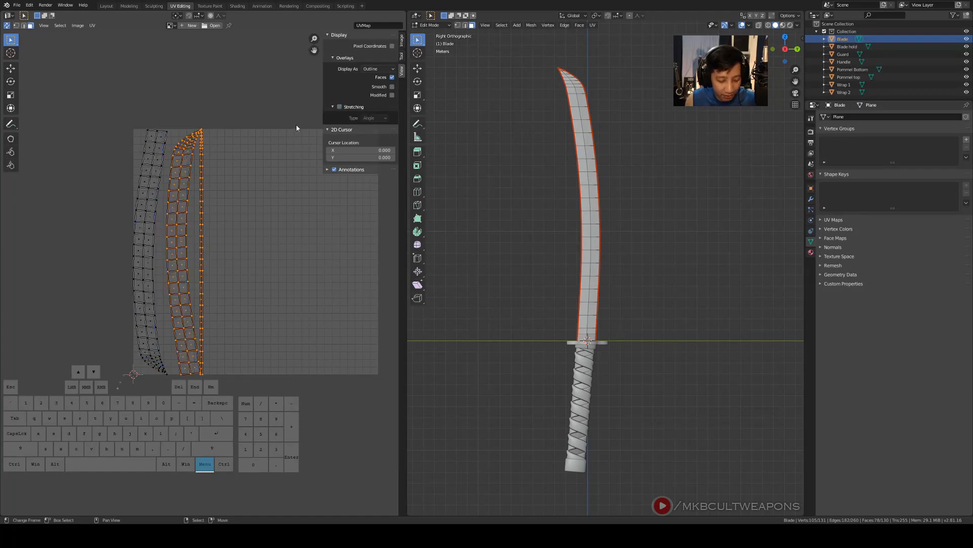
pyautogui.press('n')
pyautogui.scroll(3, 255, 228)
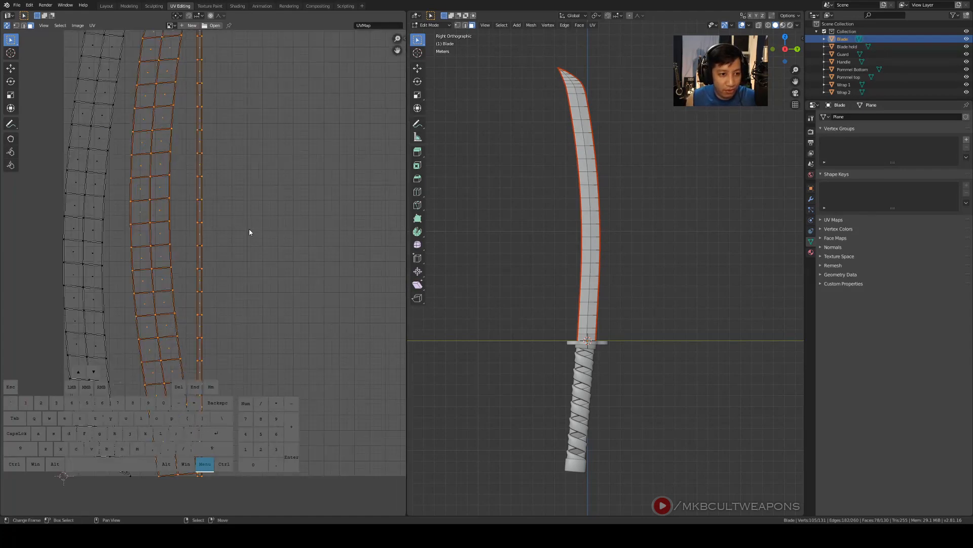
pyautogui.scroll(-3, 248, 229)
pyautogui.moveTo(248, 230); pyautogui.dragTo(294, 231, button='middle')
pyautogui.scroll(2, 291, 236)
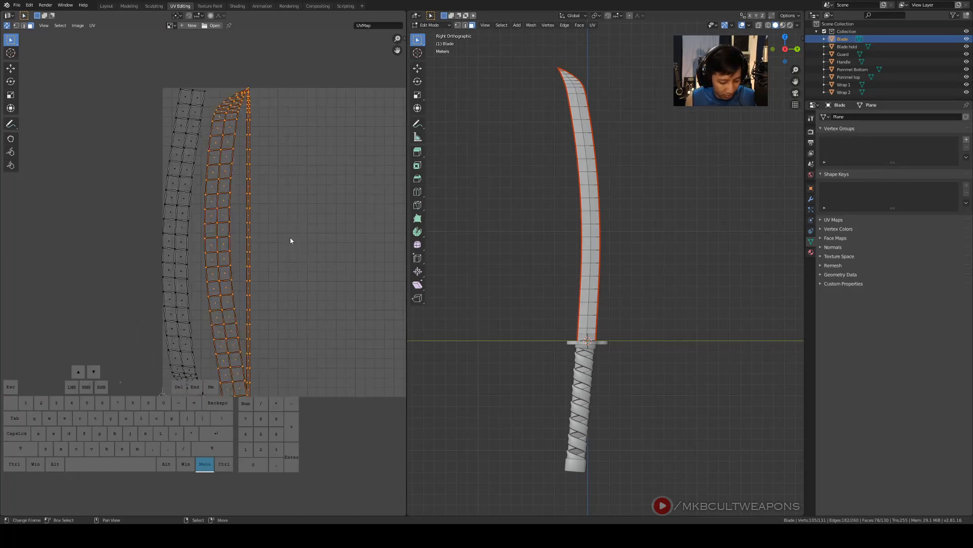
# Move the selected blade islands about 0.025 along X toward the other blade side's island, and clear the selection
pyautogui.press('g')
pyautogui.press('y')
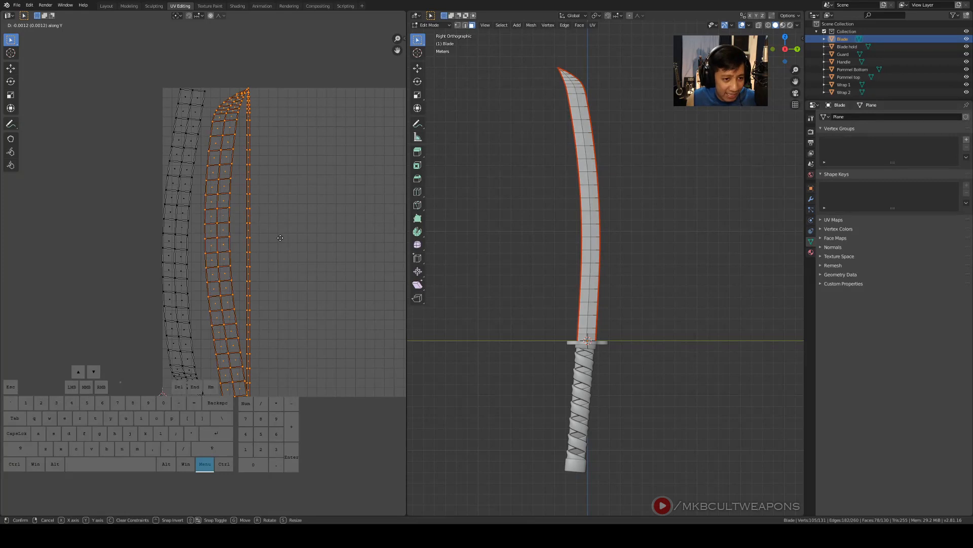
pyautogui.press('x')
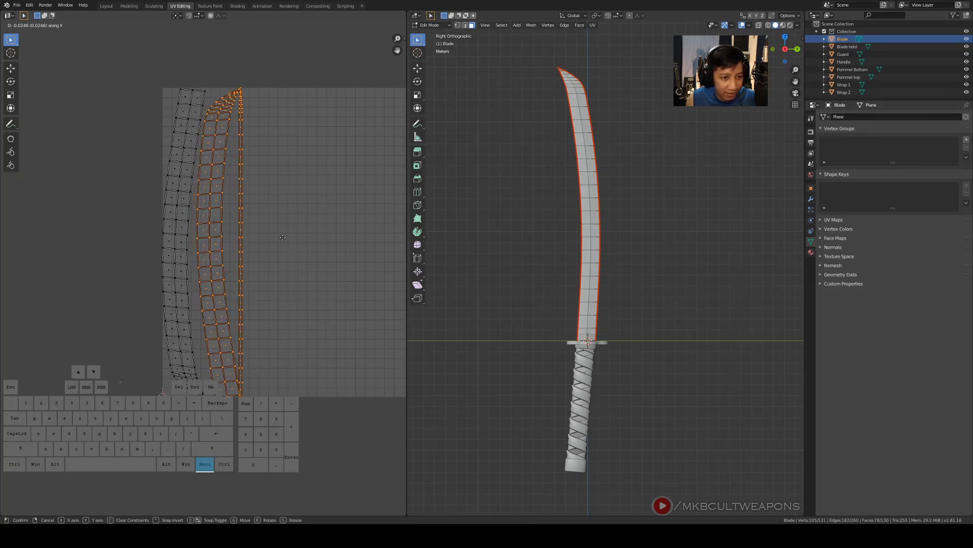
pyautogui.click(283, 237)
pyautogui.rightClick(282, 238)
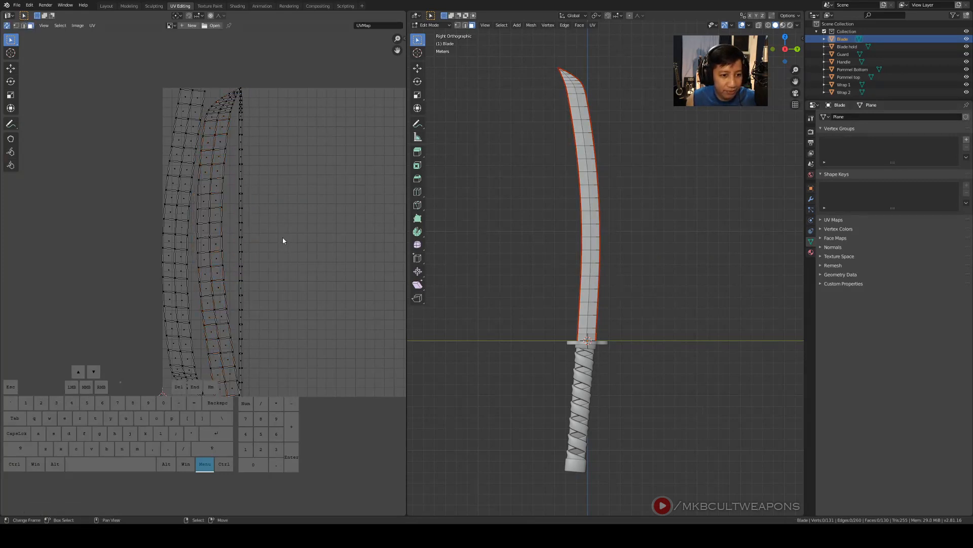
pyautogui.scroll(-4, 283, 238)
pyautogui.scroll(2, 672, 359)
pyautogui.keyDown('shift'); pyautogui.moveTo(671, 359); pyautogui.dragTo(666, 262, button='middle'); pyautogui.keyUp('shift')
pyautogui.scroll(2, 667, 262)
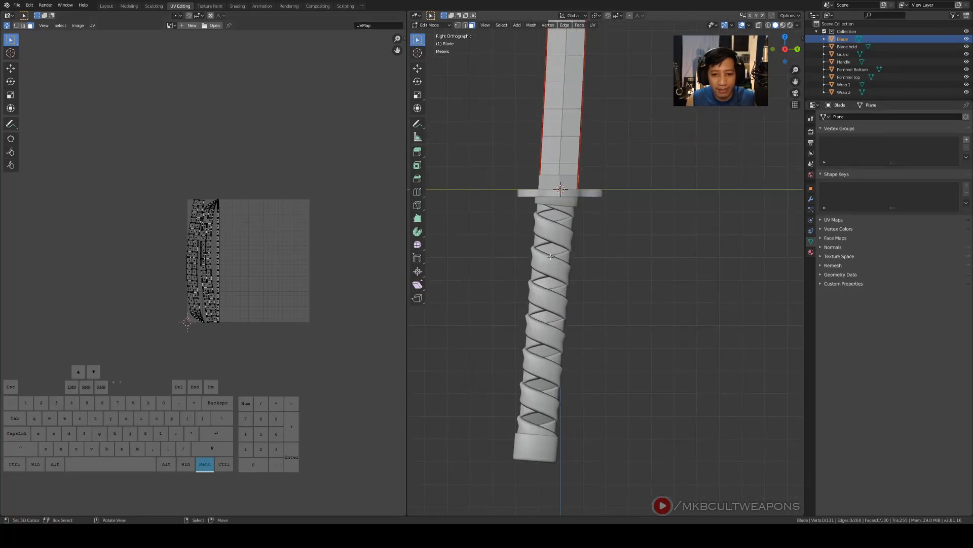
# Leave the blade's mesh, inspect the handle's mesh and UVs in Edit Mode, and deselect it in Object Mode
pyautogui.press('Tab')
pyautogui.rightClick(567, 252)
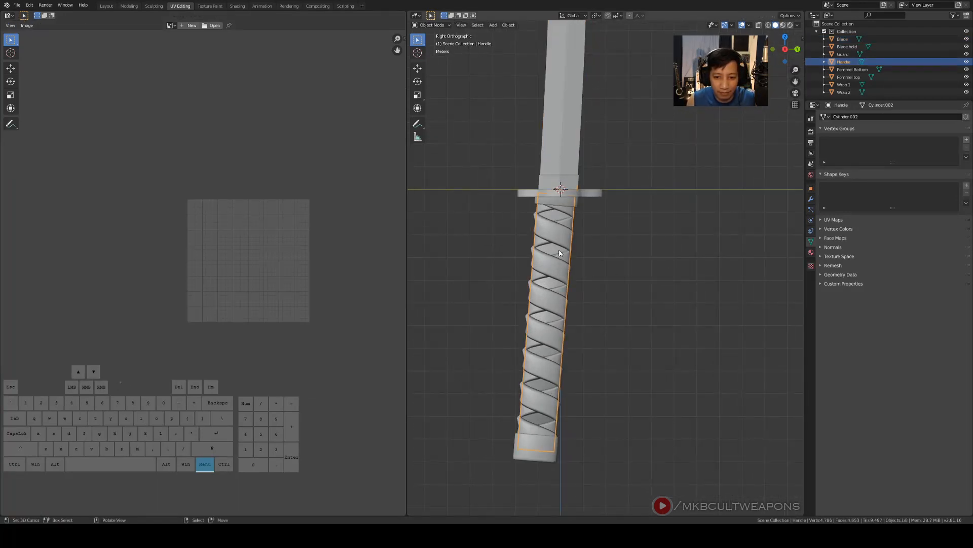
pyautogui.press('Tab')
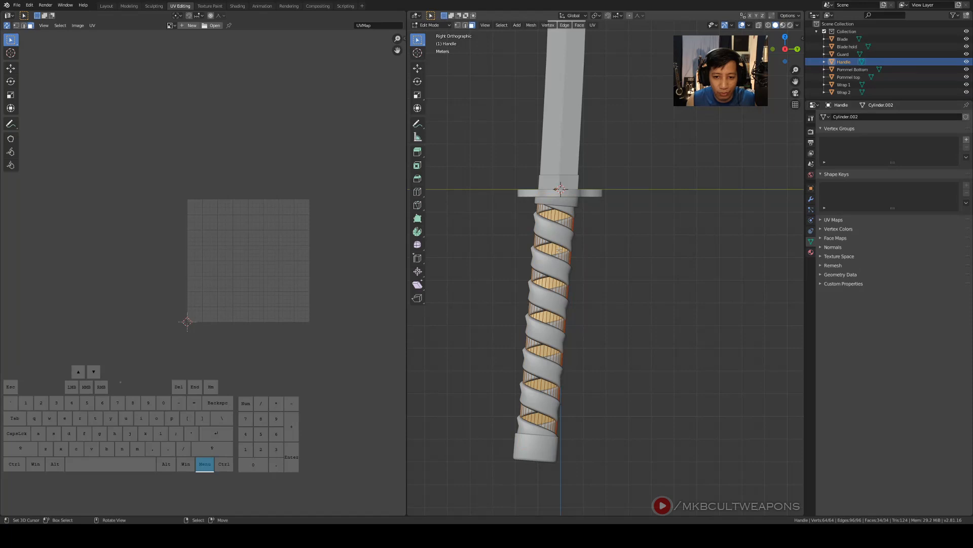
pyautogui.press('Tab')
pyautogui.rightClick(637, 228)
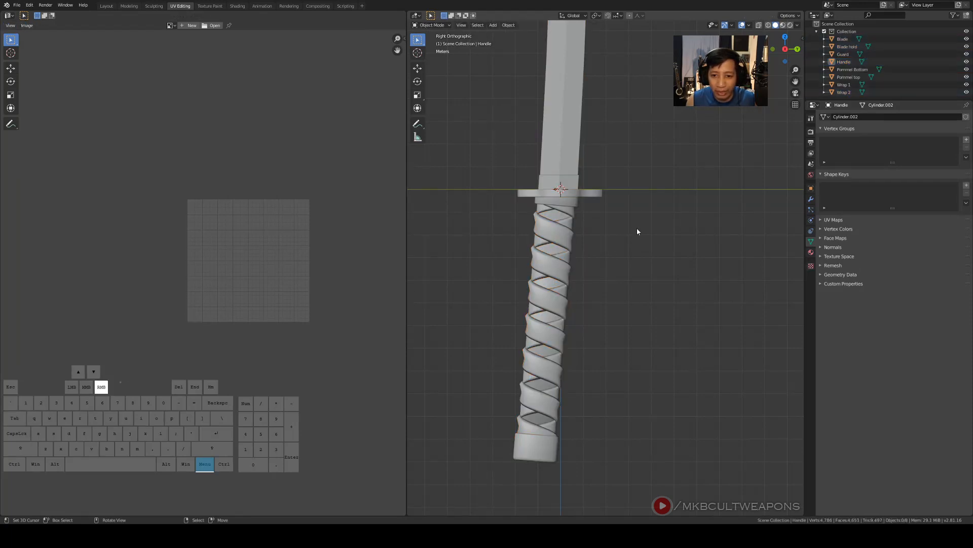
# Join the blade into the handle object and enter Edit Mode on the combined mesh
pyautogui.rightClick(583, 145)
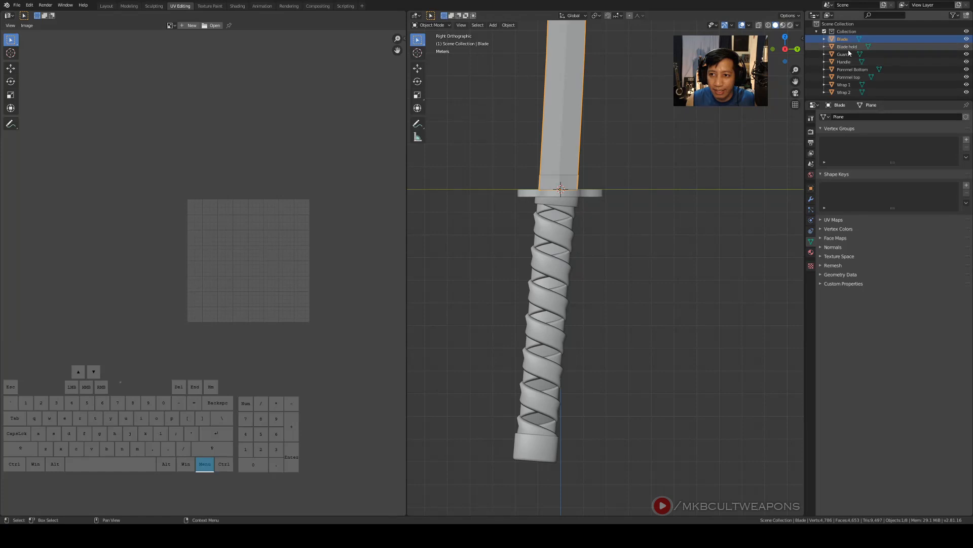
pyautogui.keyDown('shift'); pyautogui.rightClick(555, 254); pyautogui.keyUp('shift')
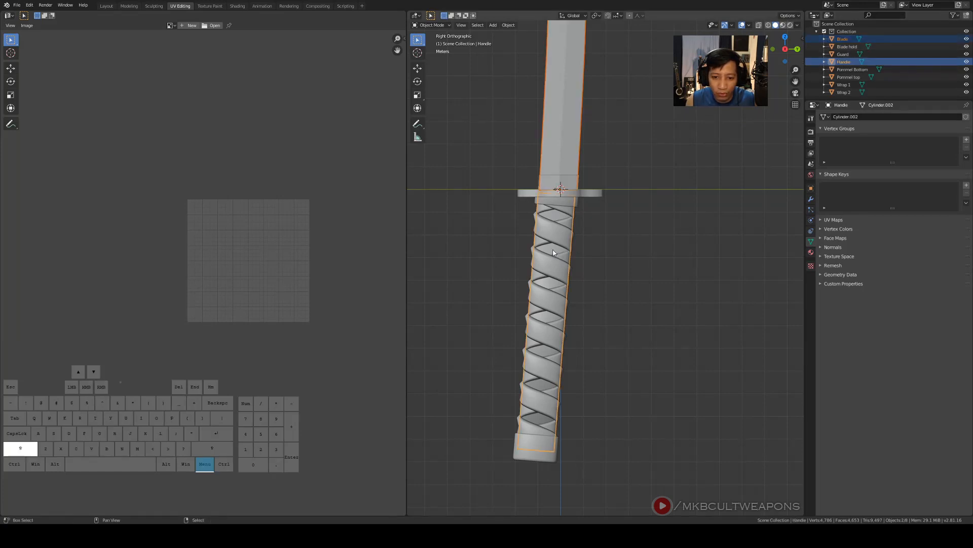
pyautogui.scroll(-10, 291, 333)
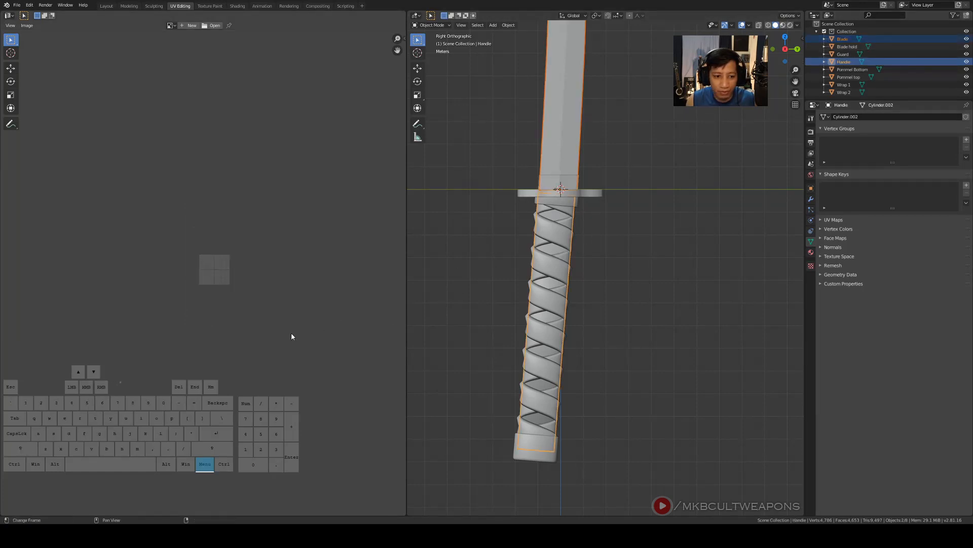
pyautogui.press('ctrl')
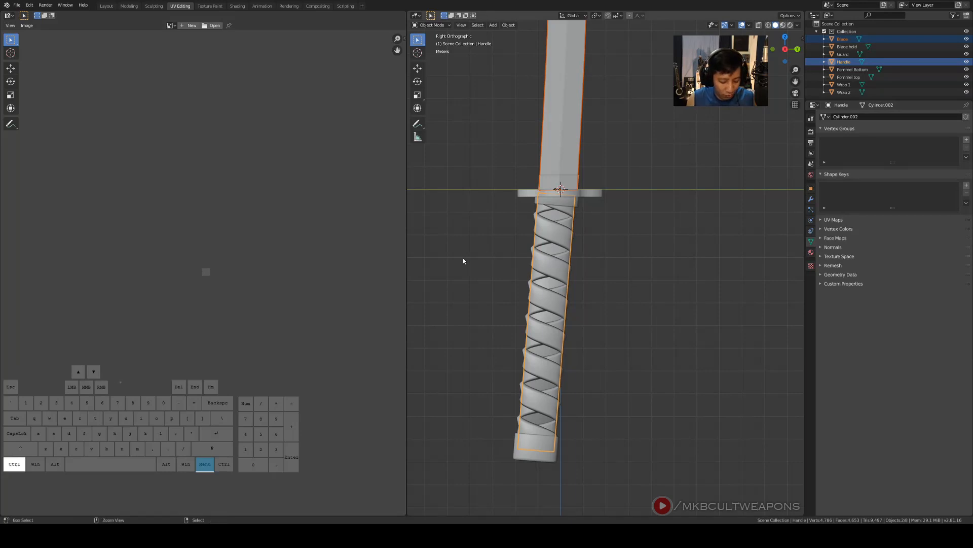
pyautogui.press('Tab')
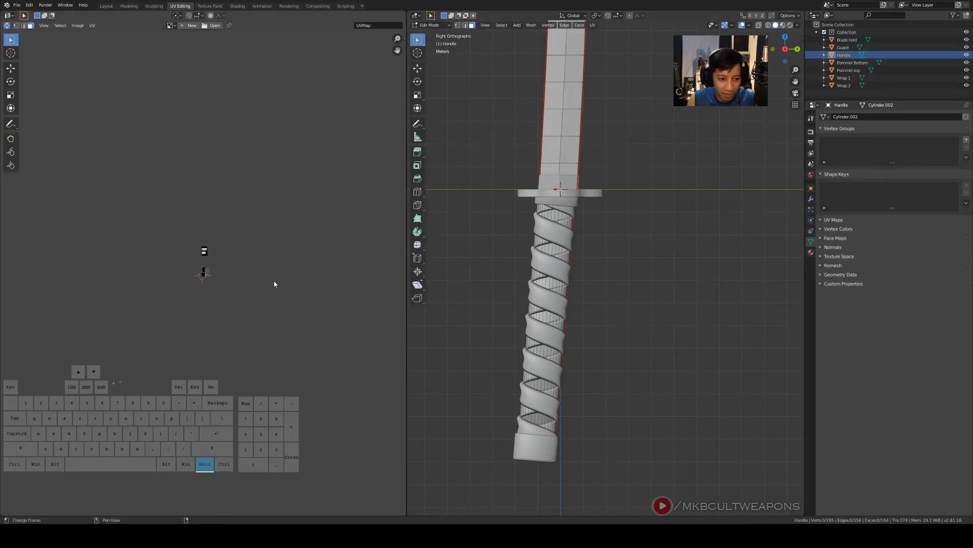
# Select all of the handle's UV islands above the UV tile, including the two oval caps
pyautogui.scroll(5, 238, 333)
pyautogui.scroll(5, 239, 331)
pyautogui.keyDown('shift'); pyautogui.moveTo(300, 267); pyautogui.dragTo(293, 367, button='middle'); pyautogui.keyUp('shift')
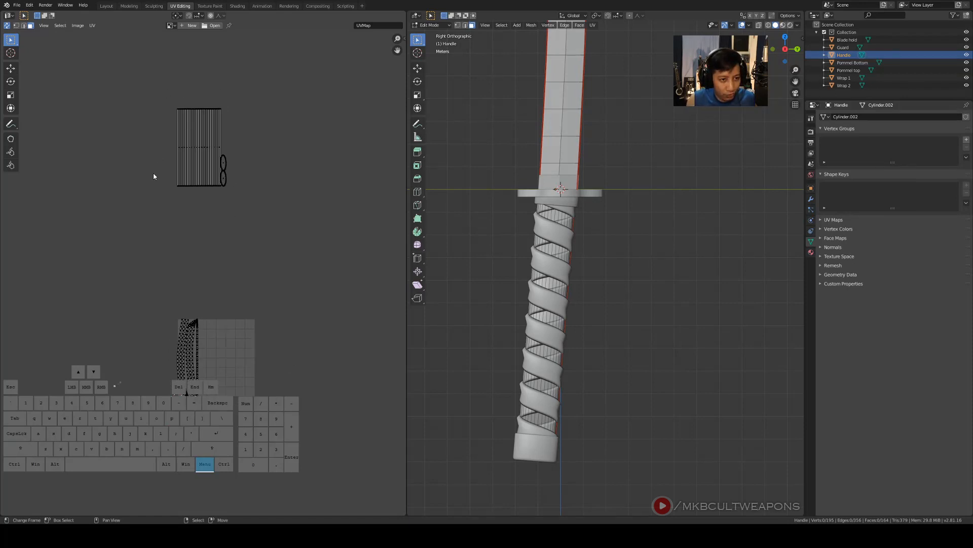
pyautogui.press('b')
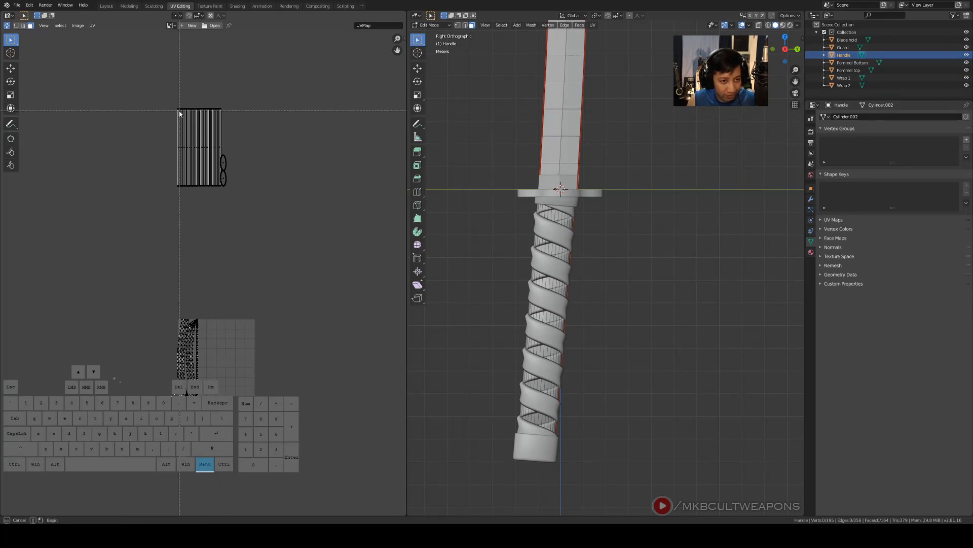
pyautogui.moveTo(146, 79); pyautogui.dragTo(268, 223)
# Try to move the handle's UV islands down towards the UV tile, and undo the move
pyautogui.press('g')
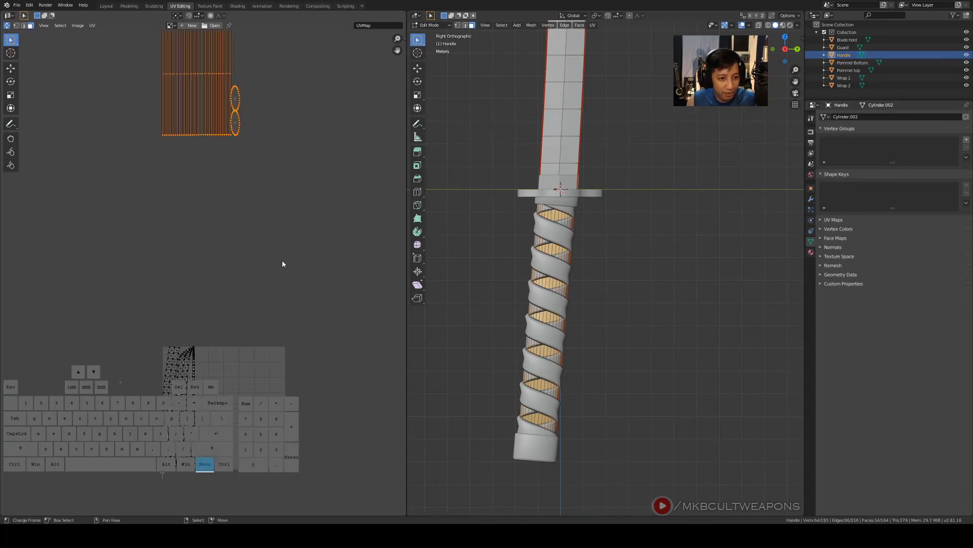
pyautogui.click(162, 474)
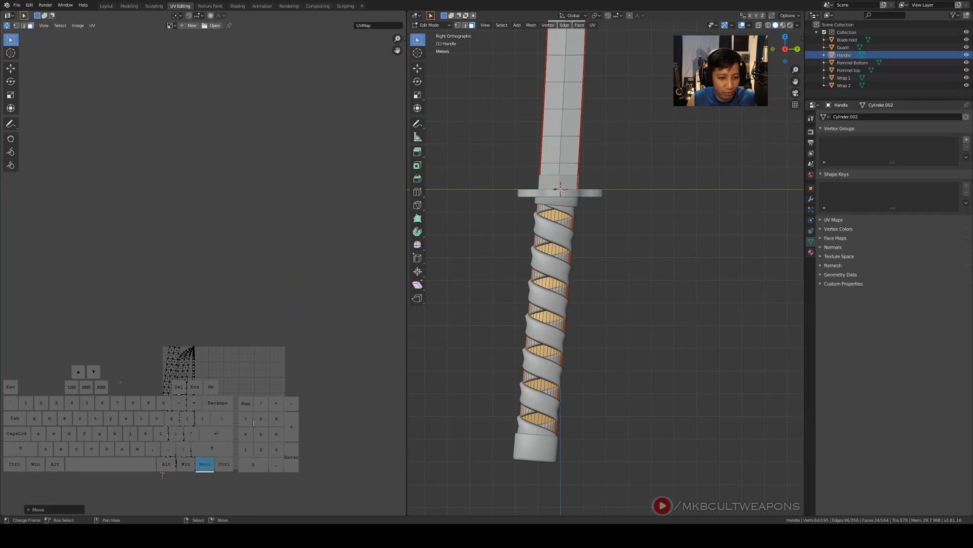
pyautogui.hotkey('alt', 'a')
pyautogui.scroll(-6, 187, 349)
pyautogui.hotkey('ctrl', 'z')
pyautogui.hotkey('ctrl', 'z')
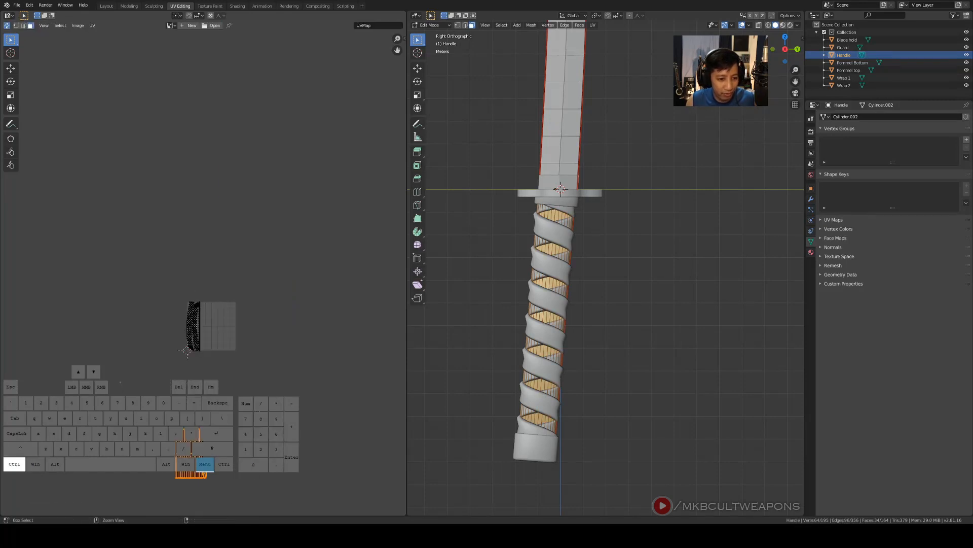
# Move the handle's UV islands down into the UV tile, beside the blade's islands
pyautogui.scroll(3, 276, 349)
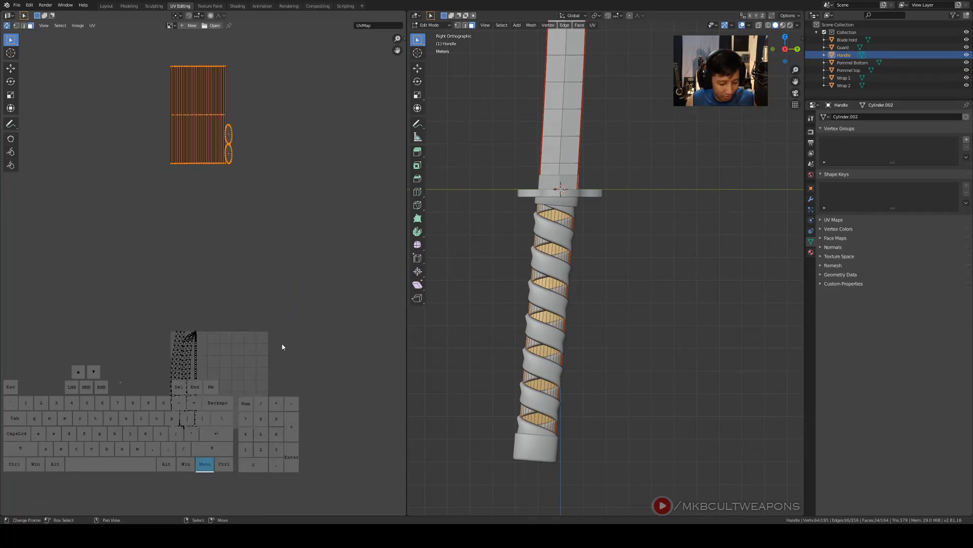
pyautogui.press('g')
pyautogui.click(297, 17)
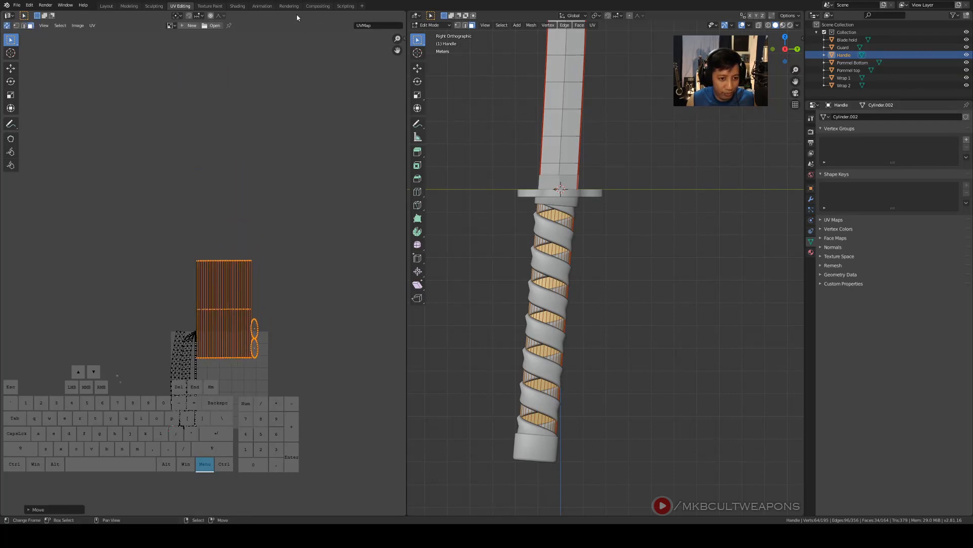
pyautogui.scroll(5, 319, 185)
pyautogui.keyDown('shift'); pyautogui.moveTo(316, 109); pyautogui.dragTo(270, 101, button='middle'); pyautogui.keyUp('shift')
pyautogui.press('g')
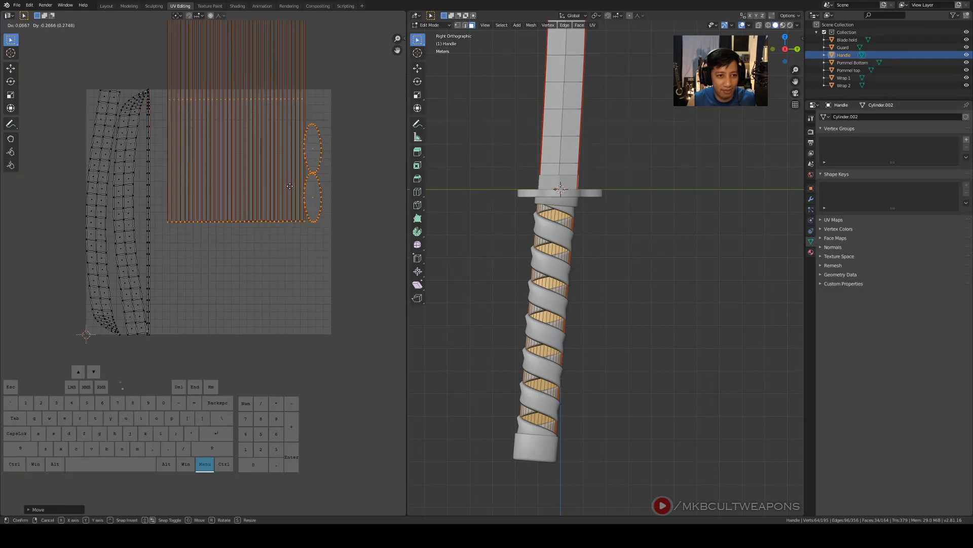
pyautogui.click(283, 297)
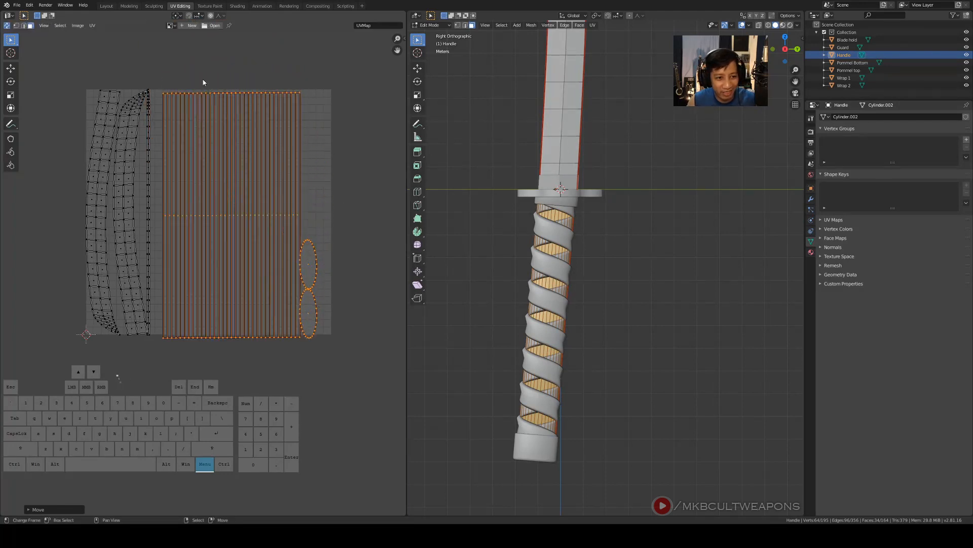
# Try scaling the handle's UV islands to about half size and moving them towards the blade's islands, and undo both changes
pyautogui.press('s')
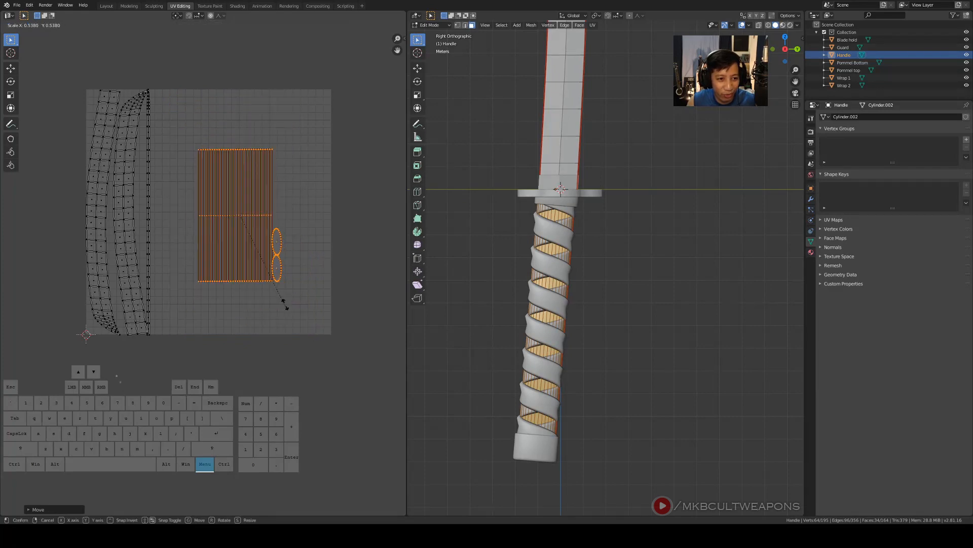
pyautogui.click(287, 302)
pyautogui.scroll(1, 287, 303)
pyautogui.keyDown('shift'); pyautogui.moveTo(313, 271); pyautogui.dragTo(326, 333, button='middle'); pyautogui.keyUp('shift')
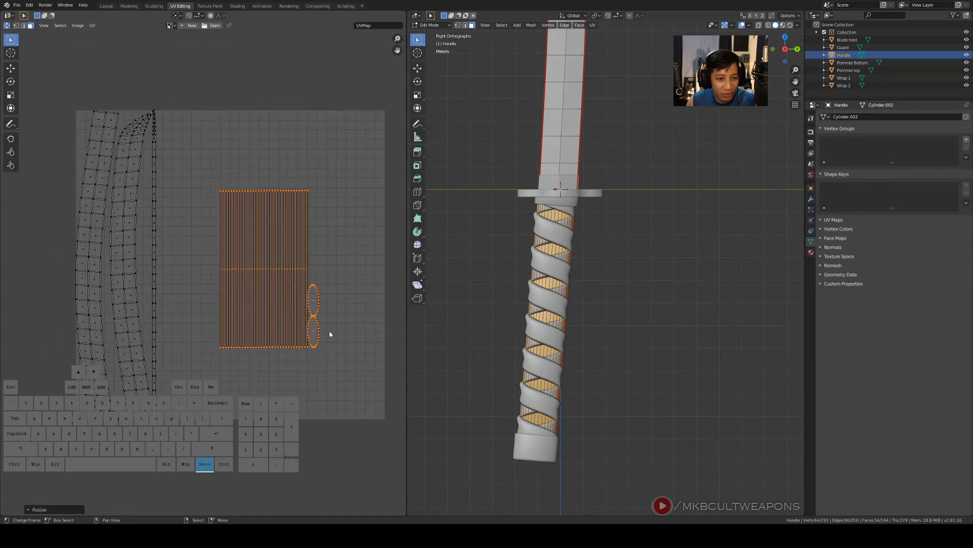
pyautogui.press('g')
pyautogui.click(274, 255)
pyautogui.hotkey('ctrl', 'z')
pyautogui.hotkey('ctrl', 'z')
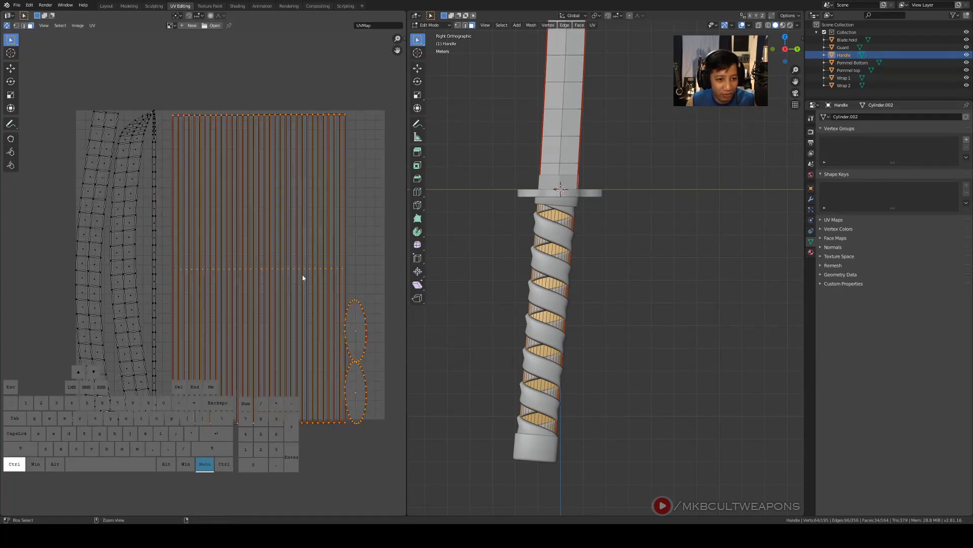
# Scale down the handle's UV islands and place them on the UV tile's lower edge, close beside the blade's narrow strip
pyautogui.press('s')
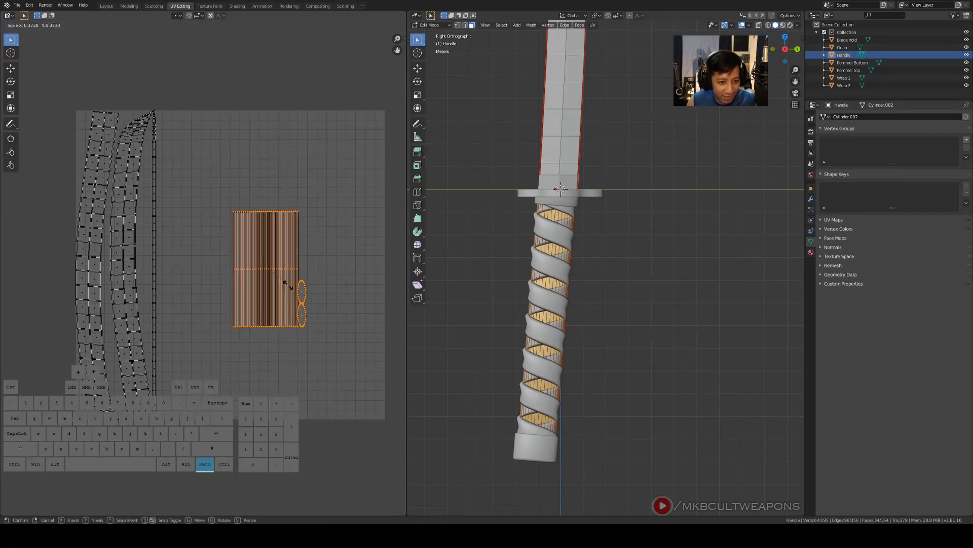
pyautogui.click(289, 283)
pyautogui.press('g')
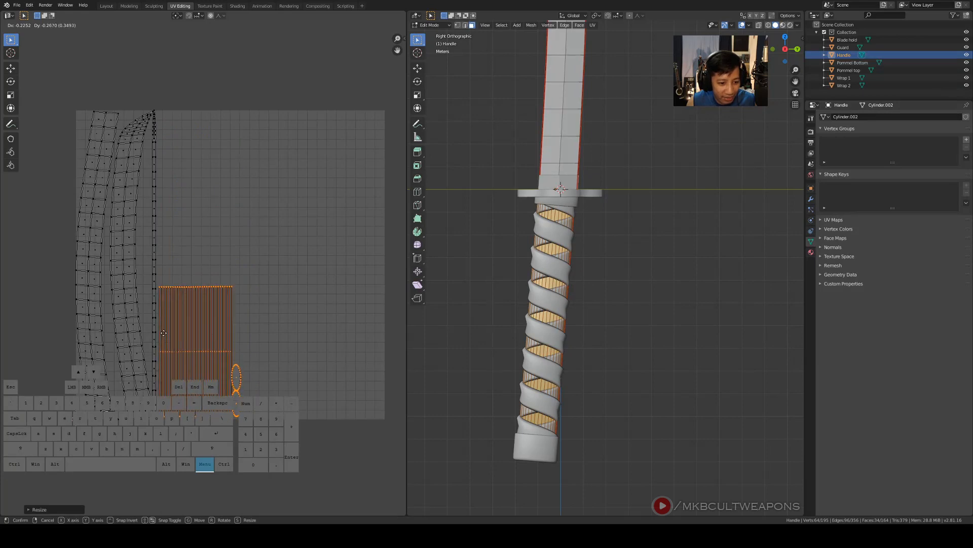
pyautogui.click(164, 334)
pyautogui.scroll(3, 203, 329)
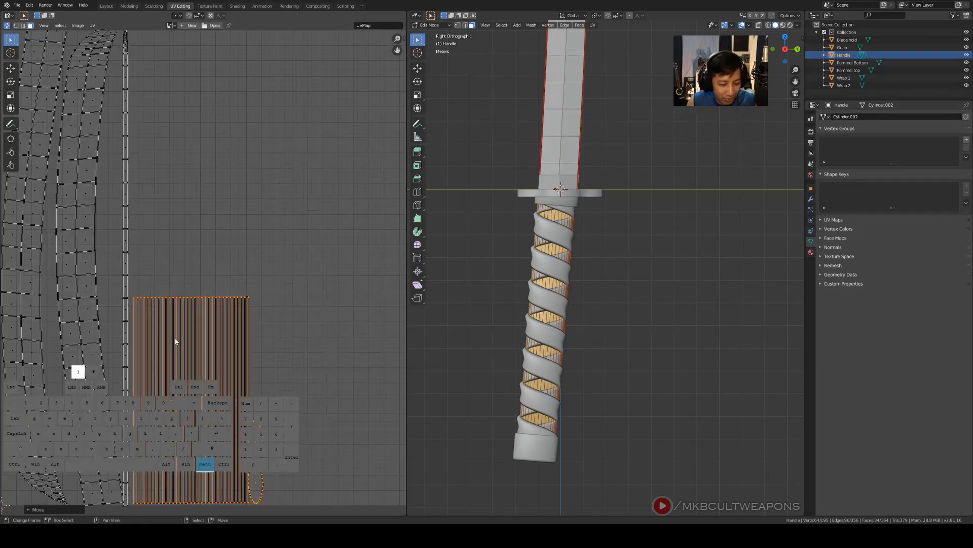
pyautogui.keyDown('shift'); pyautogui.moveTo(254, 405); pyautogui.dragTo(277, 148, button='middle'); pyautogui.keyUp('shift')
pyautogui.press('g')
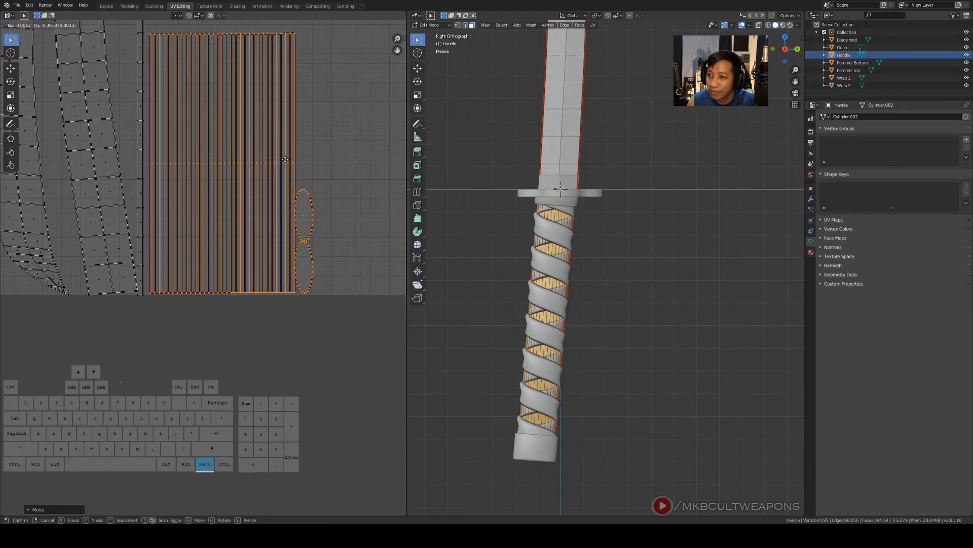
pyautogui.click(285, 159)
# Move both oval cap islands about 0.004 along X, away from the handle's rectangular island
pyautogui.scroll(-3, 324, 166)
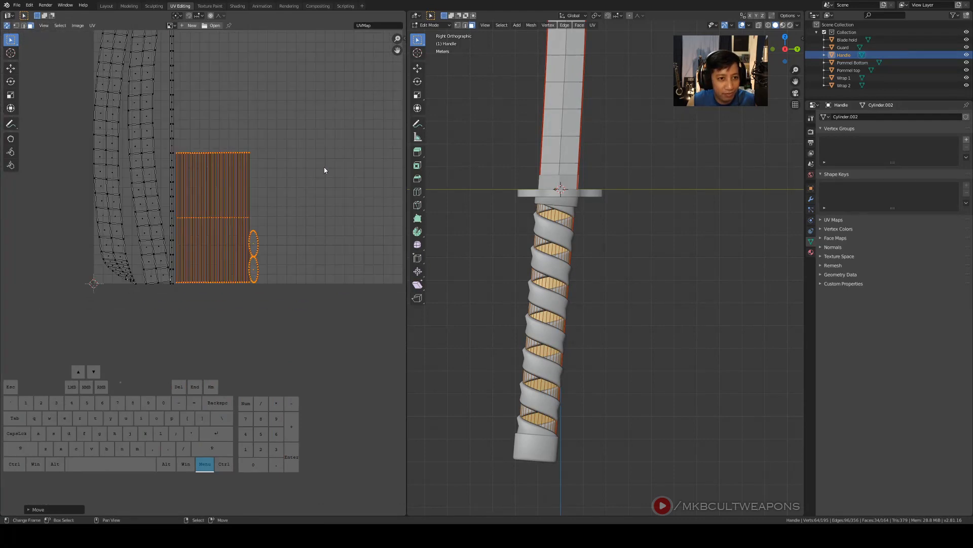
pyautogui.keyDown('shift'); pyautogui.moveTo(323, 166); pyautogui.dragTo(265, 215, button='middle'); pyautogui.keyUp('shift')
pyautogui.scroll(3, 318, 299)
pyautogui.scroll(2, 265, 215)
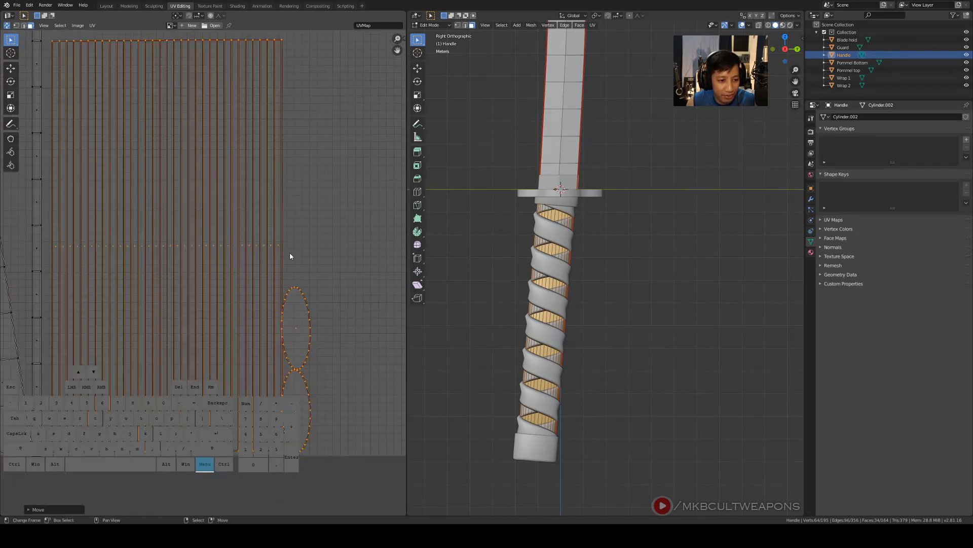
pyautogui.rightClick(296, 320)
pyautogui.keyDown('shift'); pyautogui.rightClick(301, 413); pyautogui.keyUp('shift')
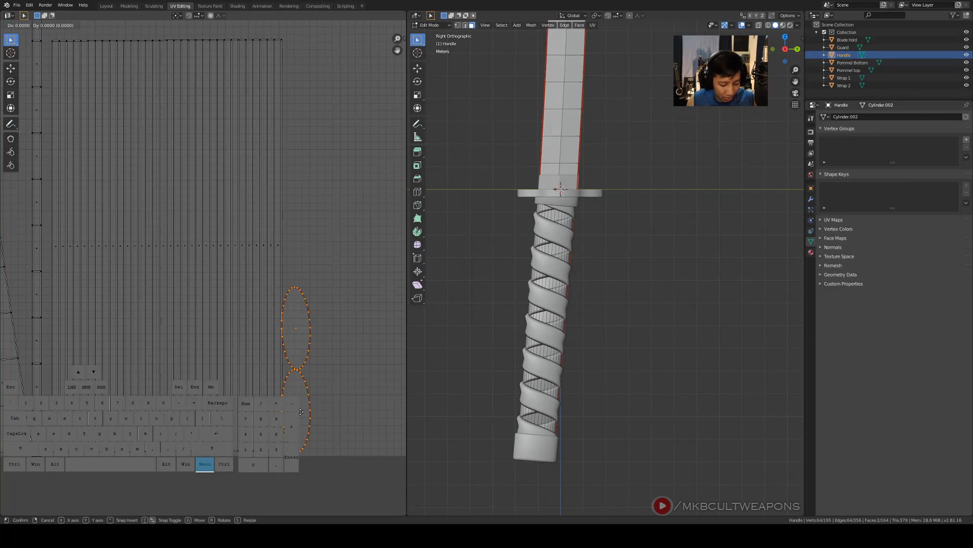
pyautogui.press('y')
pyautogui.press('x')
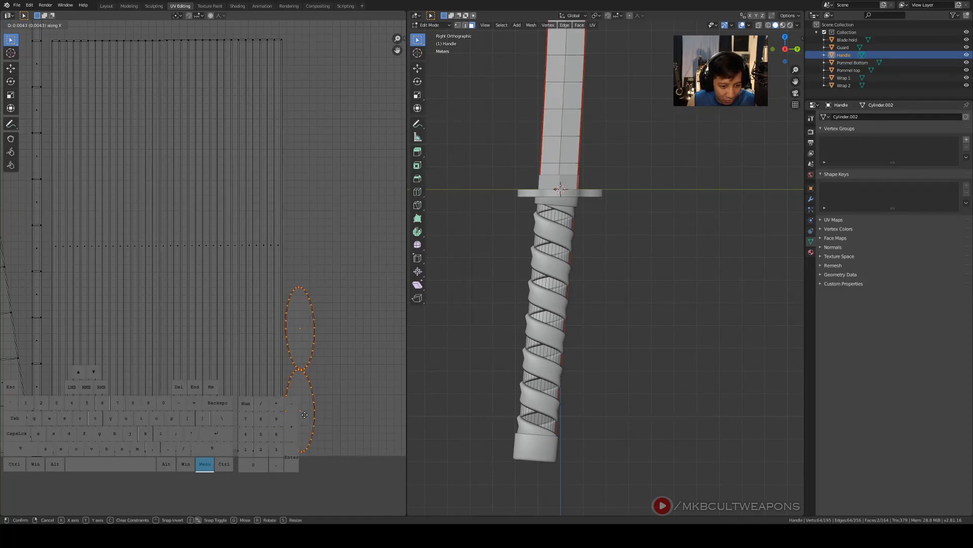
pyautogui.click(305, 415)
# Move the upper oval cap island slightly up along Y to separate it from the lower one
pyautogui.rightClick(298, 332)
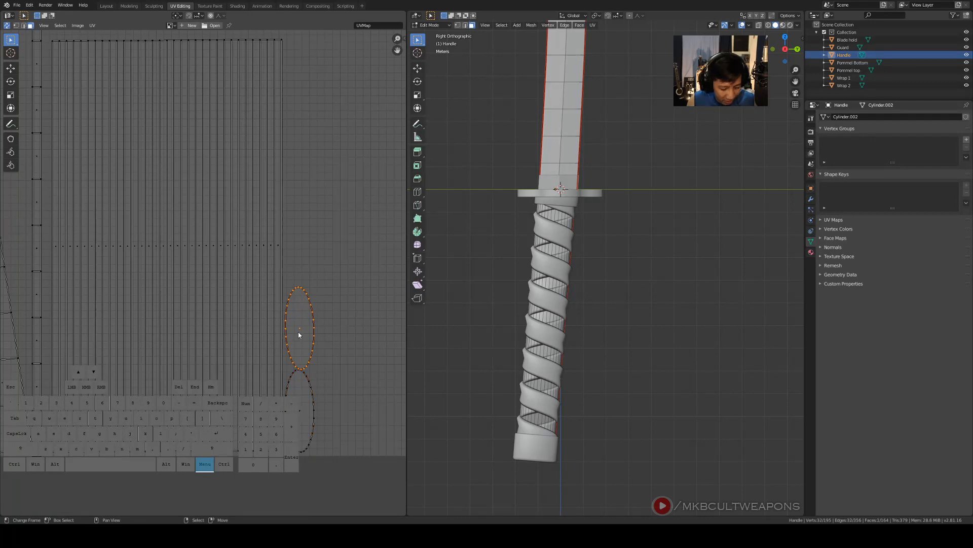
pyautogui.press('g')
pyautogui.press('y')
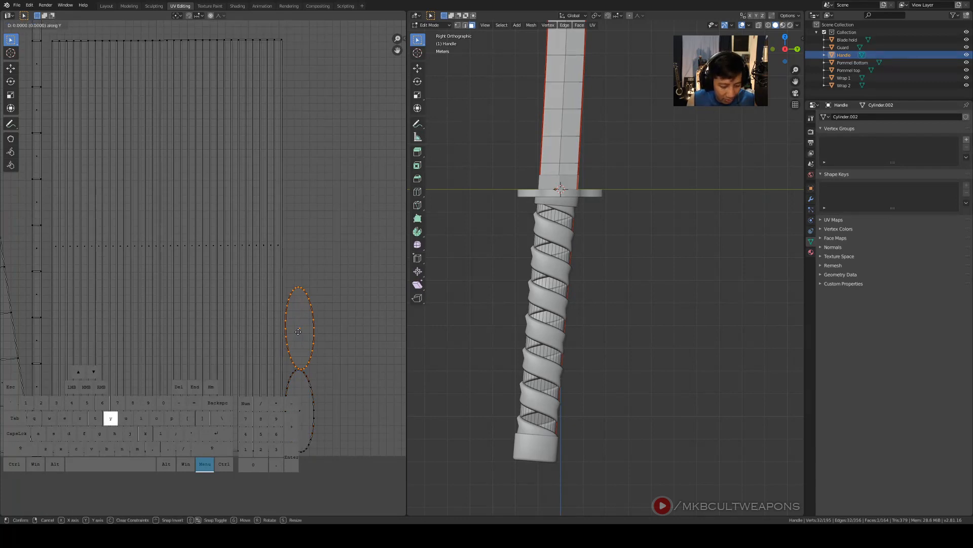
pyautogui.click(298, 332)
# Move the blade's narrow strip island slightly along X to separate it from the neighbouring curved blade island
pyautogui.scroll(-3, 298, 331)
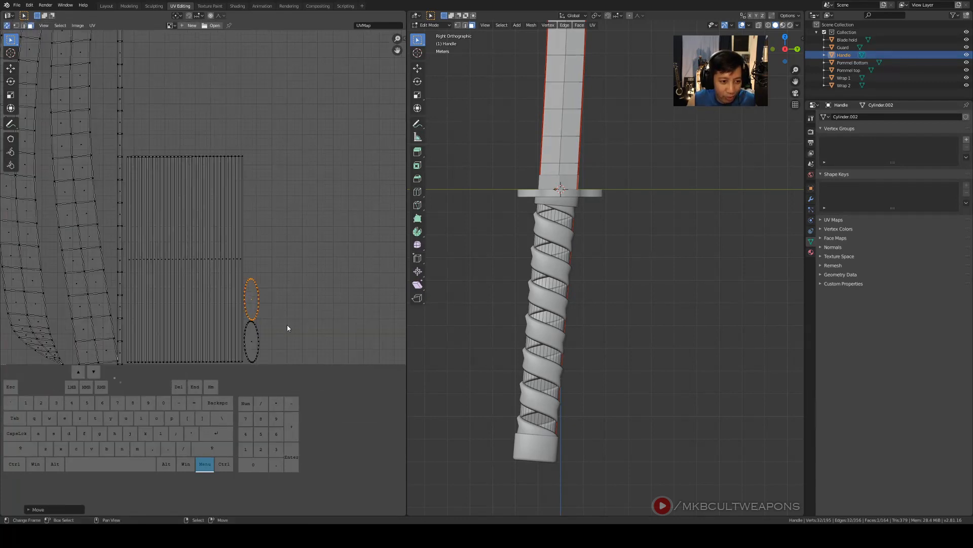
pyautogui.keyDown('shift'); pyautogui.moveTo(170, 265); pyautogui.dragTo(237, 255, button='middle'); pyautogui.keyUp('shift')
pyautogui.scroll(2, 262, 286)
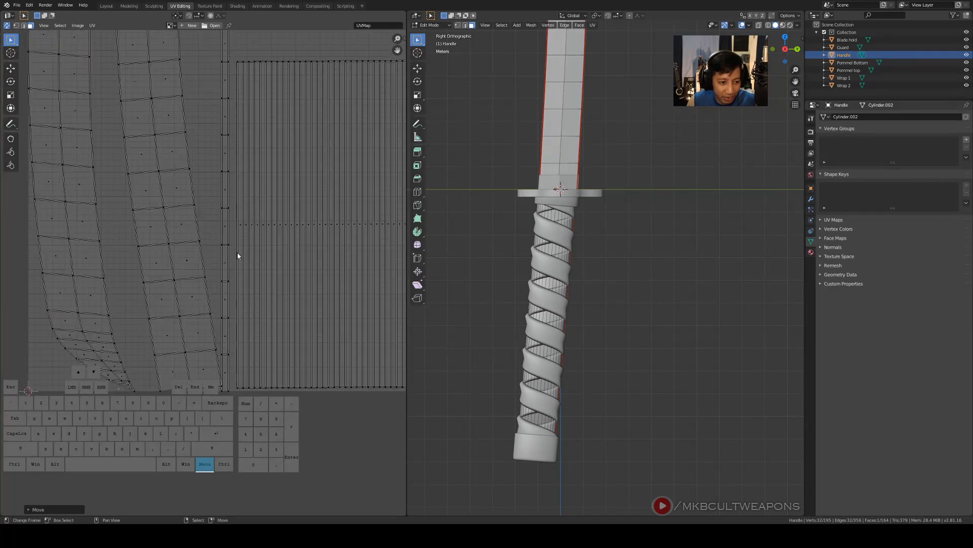
pyautogui.click(224, 308)
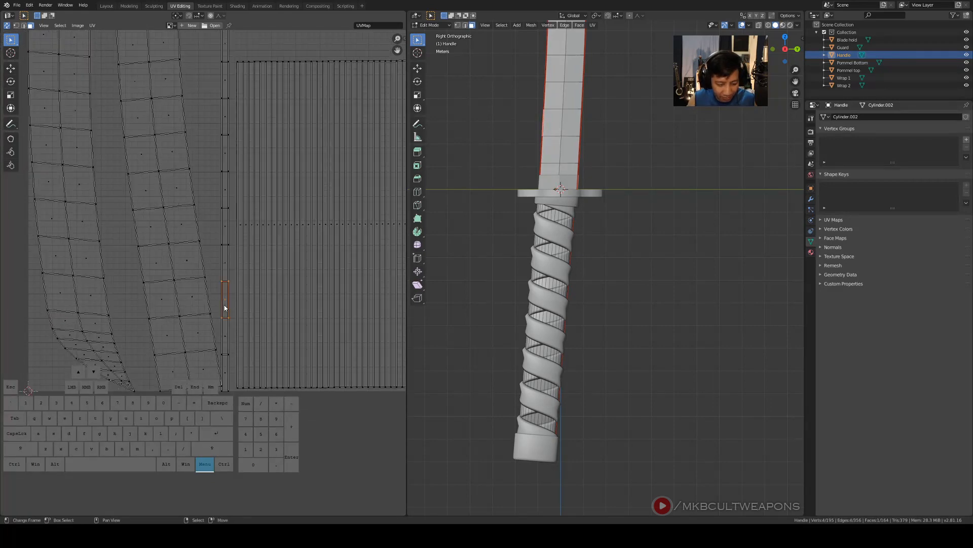
pyautogui.rightClick(224, 271)
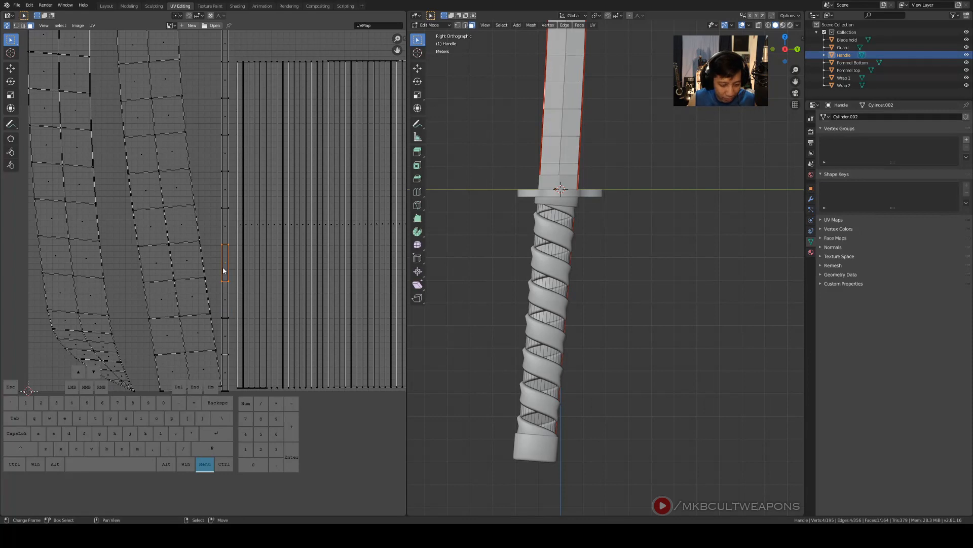
pyautogui.press('l')
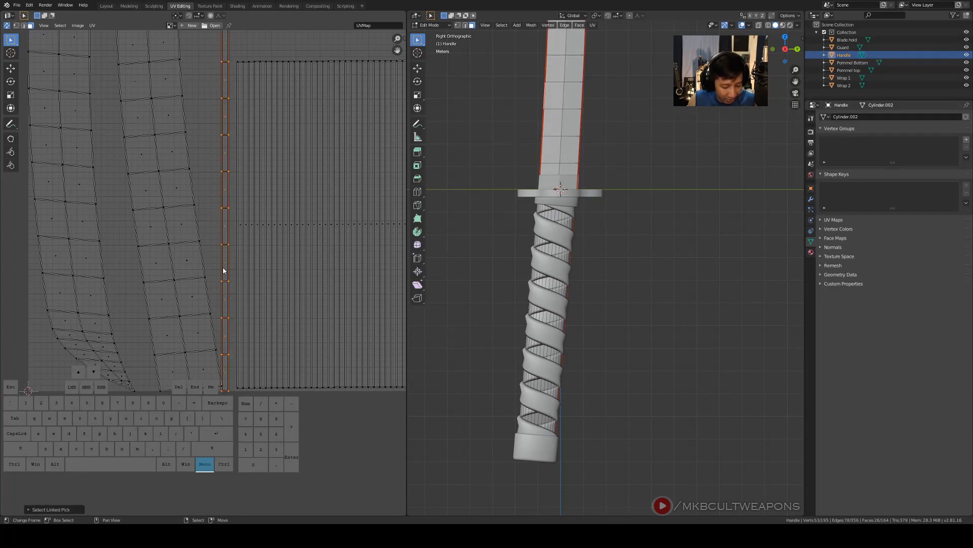
pyautogui.press('g')
pyautogui.press('x')
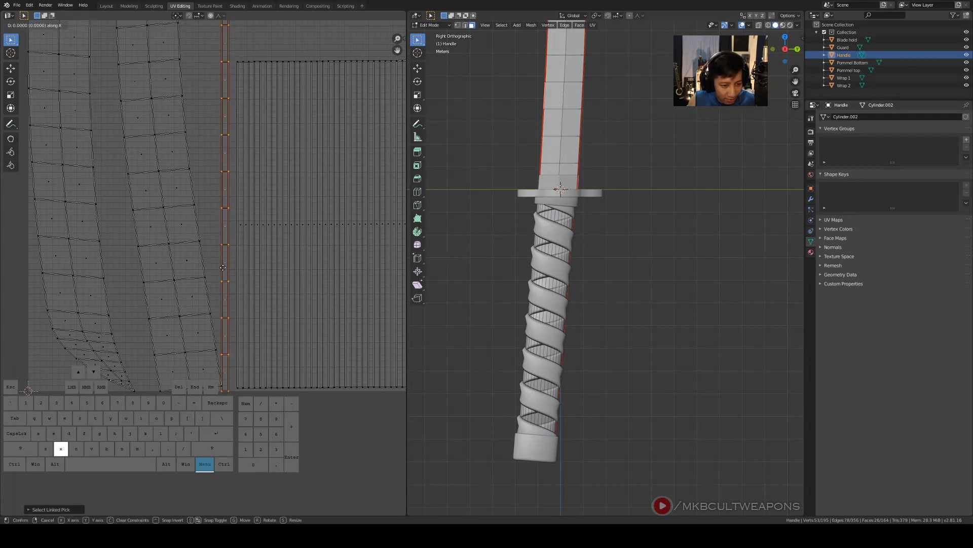
pyautogui.click(228, 271)
pyautogui.scroll(-2, 229, 273)
pyautogui.keyDown('shift'); pyautogui.moveTo(294, 194); pyautogui.dragTo(294, 343, button='middle'); pyautogui.keyUp('shift')
pyautogui.hotkey('alt', 'a')
pyautogui.scroll(-3, 373, 313)
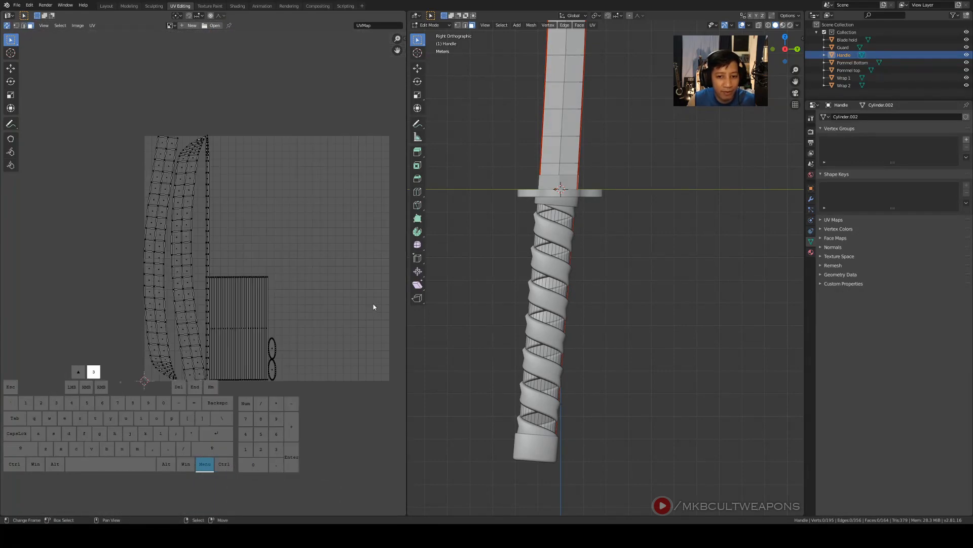
# Leave Edit Mode on the combined blade and handle object
pyautogui.scroll(2, 661, 204)
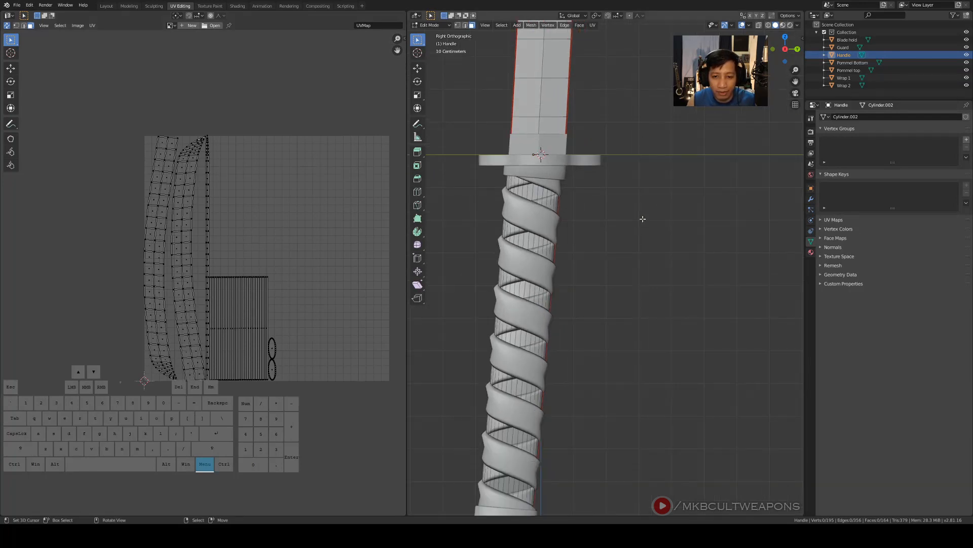
pyautogui.scroll(-2, 642, 218)
pyautogui.keyDown('shift'); pyautogui.moveTo(639, 256); pyautogui.dragTo(611, 251, button='middle'); pyautogui.keyUp('shift')
pyautogui.scroll(1, 611, 251)
pyautogui.scroll(1, 612, 251)
pyautogui.press('Tab')
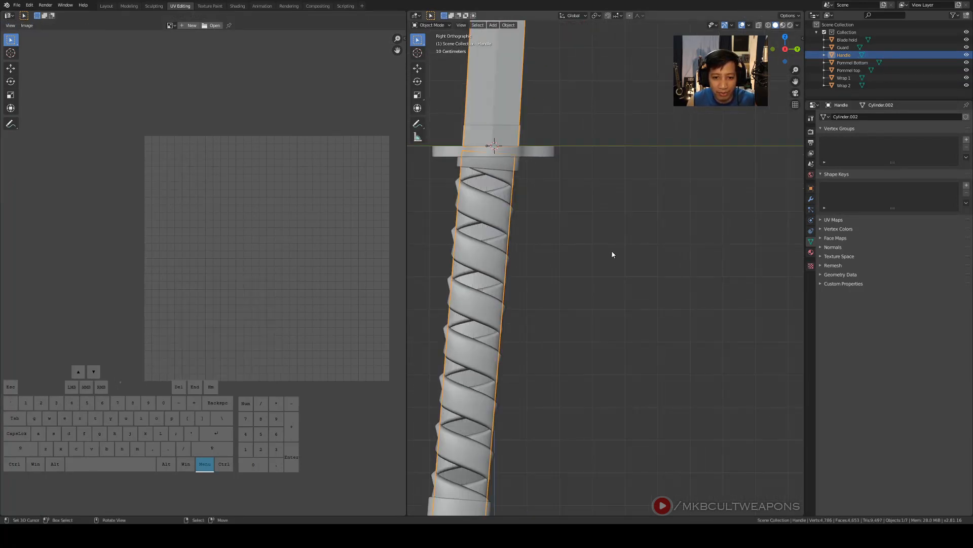
# Select Wrap 2 and add the combined blade and handle to the selection as the active object
pyautogui.click(479, 265)
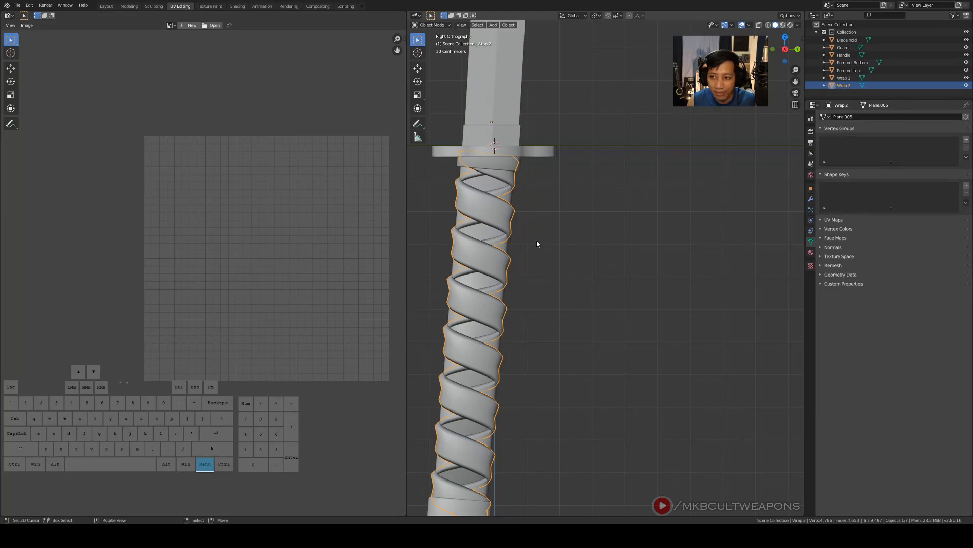
pyautogui.click(503, 199)
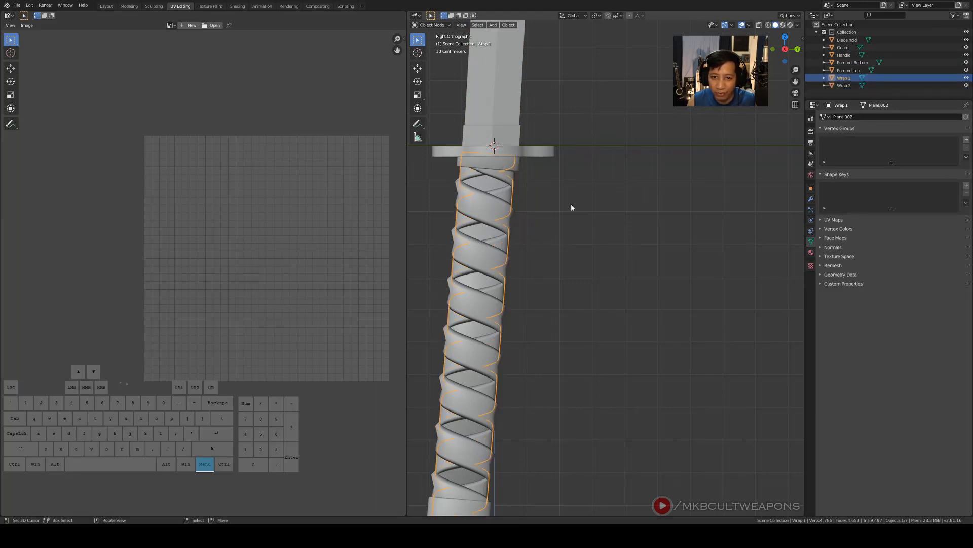
pyautogui.click(484, 212)
pyautogui.scroll(-3, 577, 268)
pyautogui.scroll(2, 577, 268)
pyautogui.keyDown('shift'); pyautogui.moveTo(617, 261); pyautogui.dragTo(640, 292, button='middle'); pyautogui.keyUp('shift')
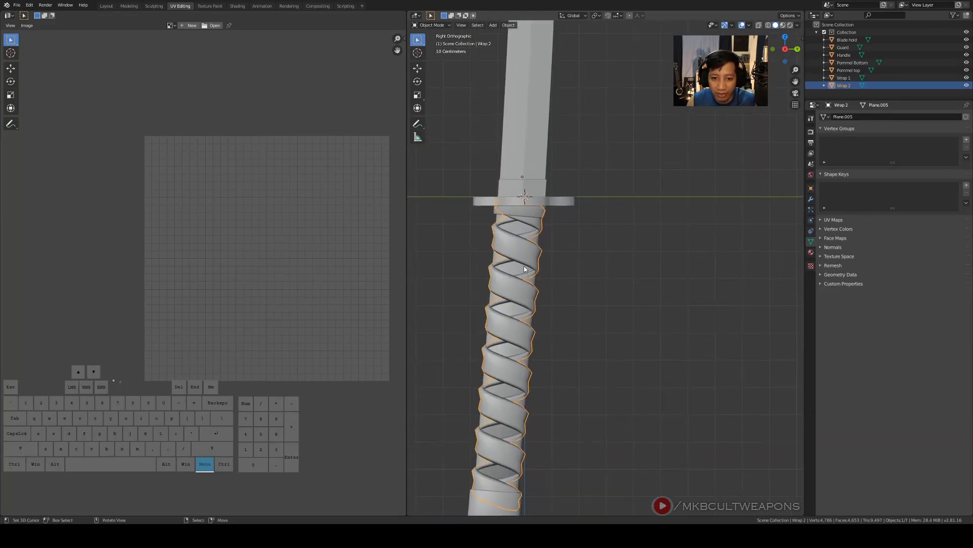
pyautogui.keyDown('shift'); pyautogui.click(535, 145); pyautogui.keyUp('shift')
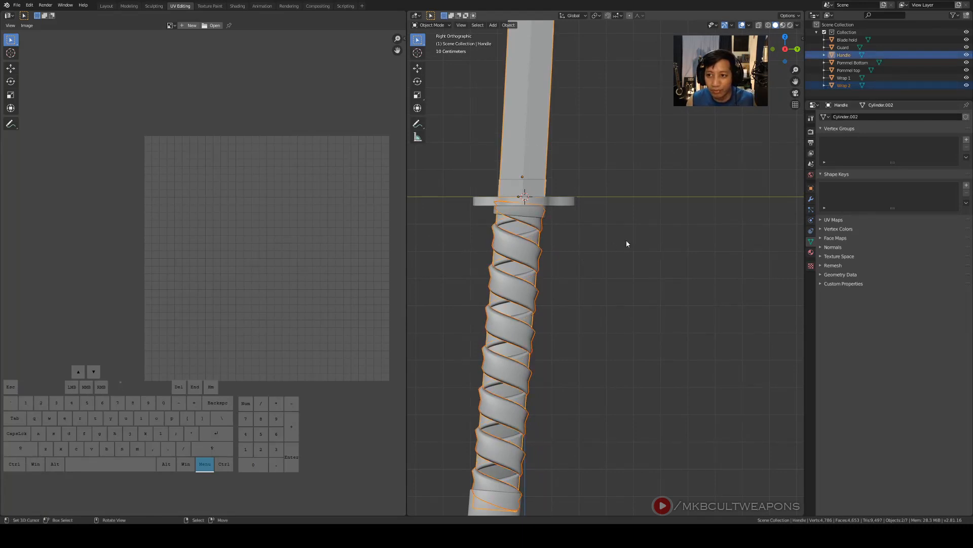
# Rename the combined blade and handle object as Katana and clear the selection
pyautogui.click(846, 56)
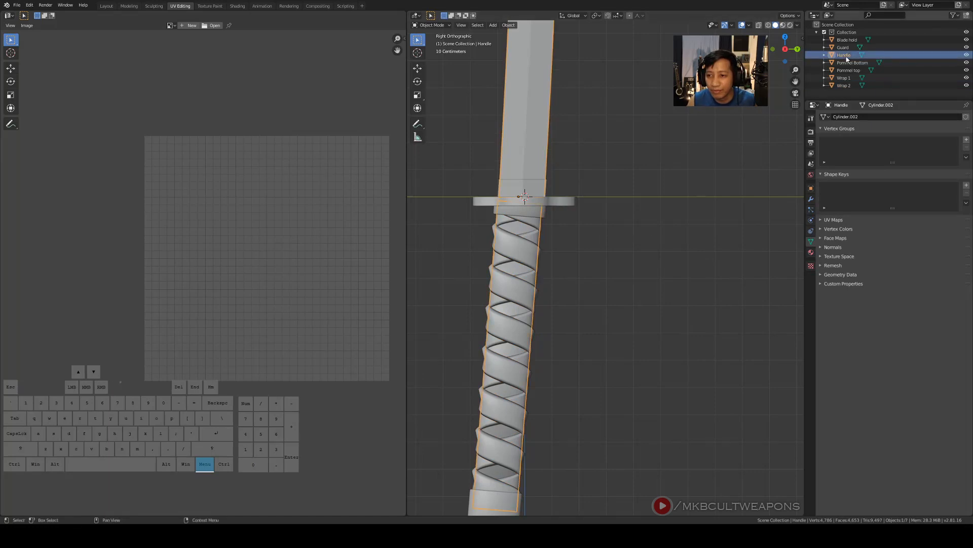
pyautogui.doubleClick(847, 58)
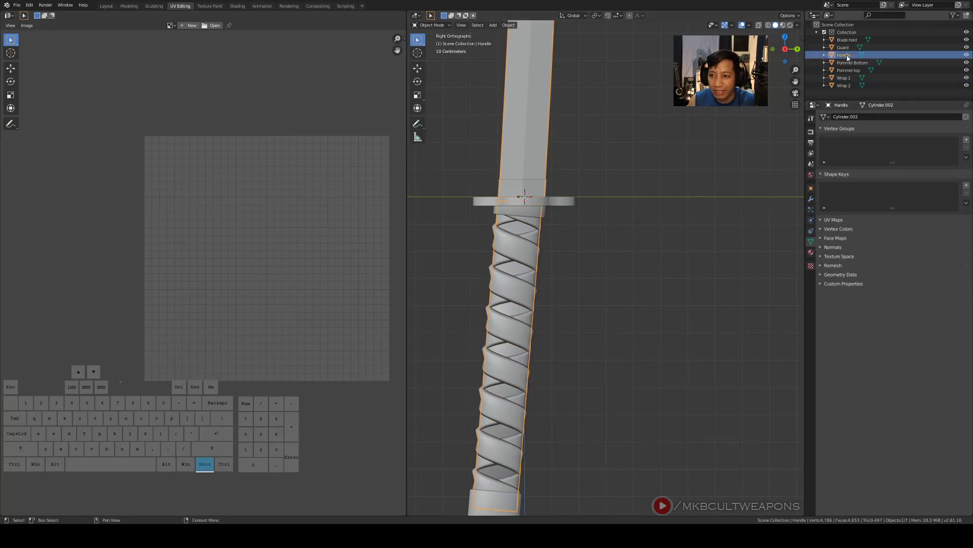
pyautogui.write('Katana')
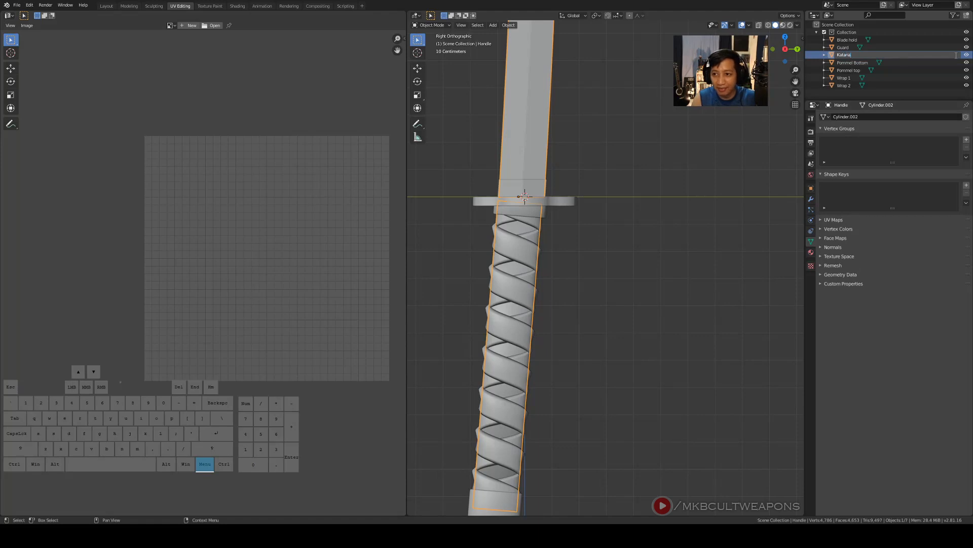
pyautogui.press('Return')
pyautogui.click(623, 242)
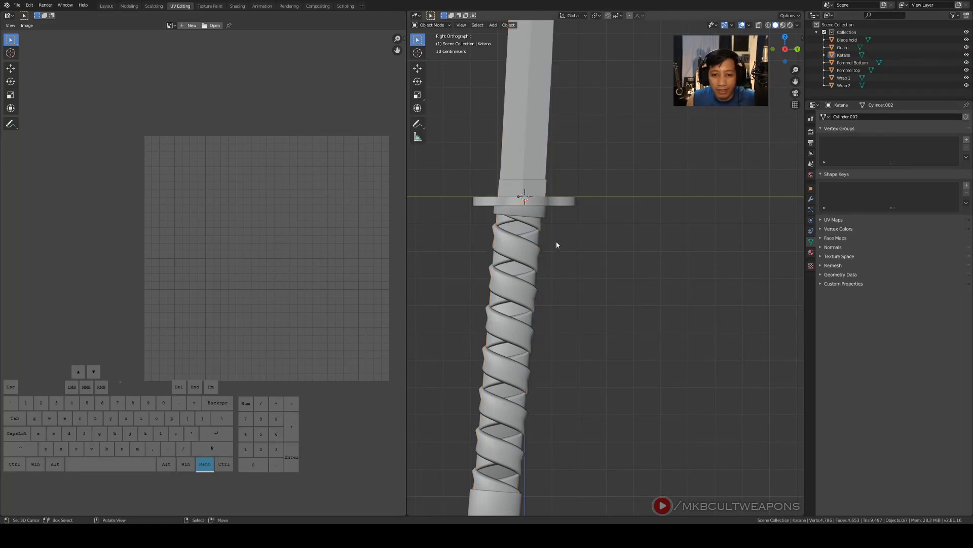
# Try joining Wrap 2 into the Katana object and check the combined UV layout in Edit Mode
pyautogui.click(532, 255)
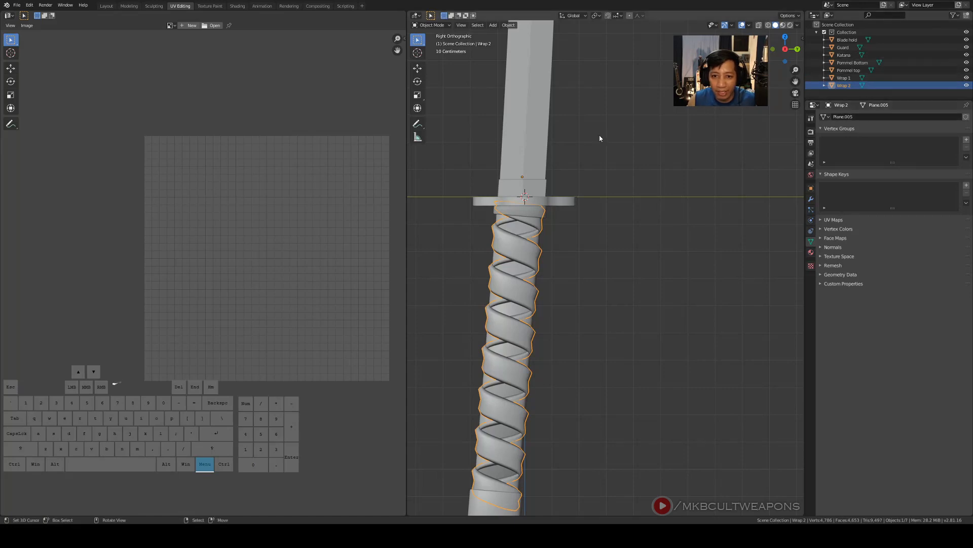
pyautogui.keyDown('shift'); pyautogui.rightClick(531, 125); pyautogui.keyUp('shift')
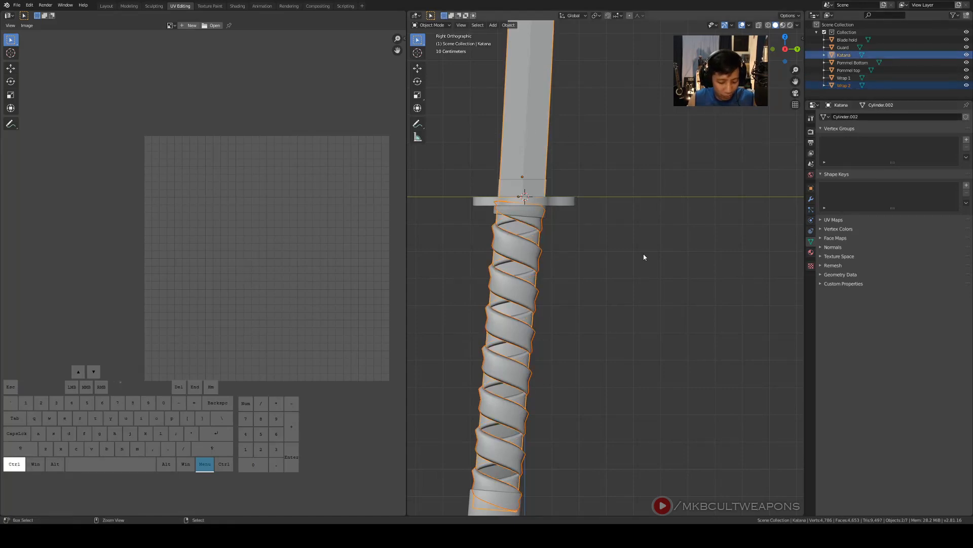
pyautogui.hotkey('ctrl', 'j')
pyautogui.scroll(-10, 315, 334)
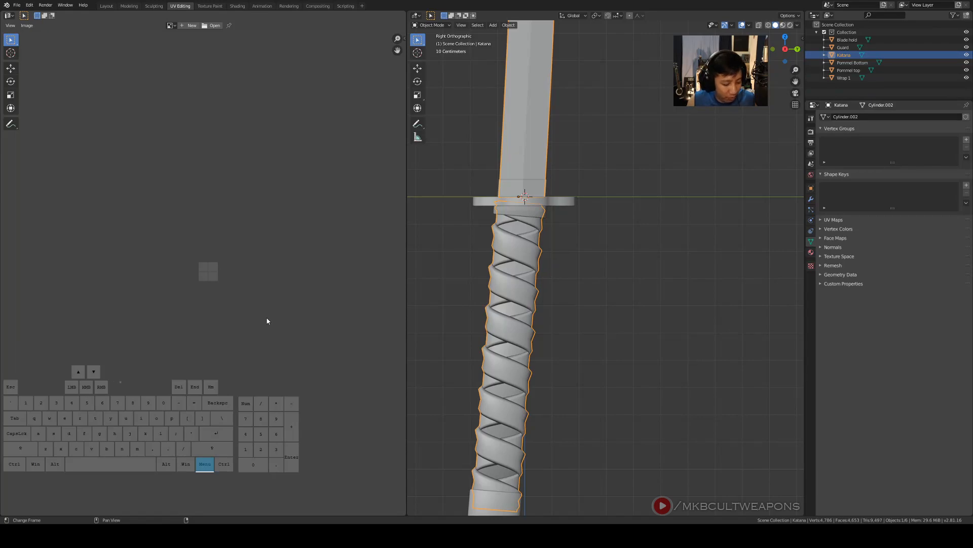
pyautogui.press('Tab')
pyautogui.scroll(8, 265, 342)
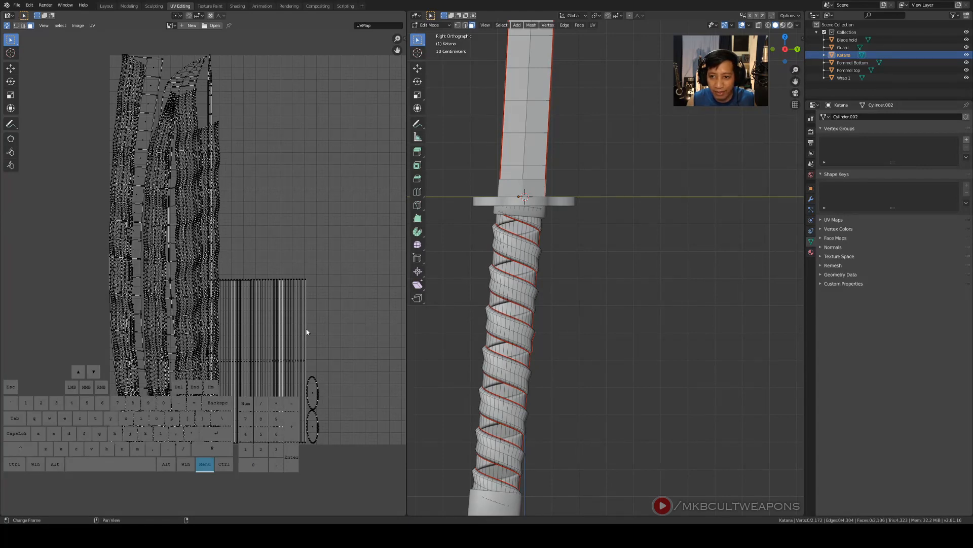
# Undo the join of Wrap 2 into the Katana object
pyautogui.scroll(-3, 330, 323)
pyautogui.hotkey('ctrl', 'z')
pyautogui.hotkey('ctrl', 'z')
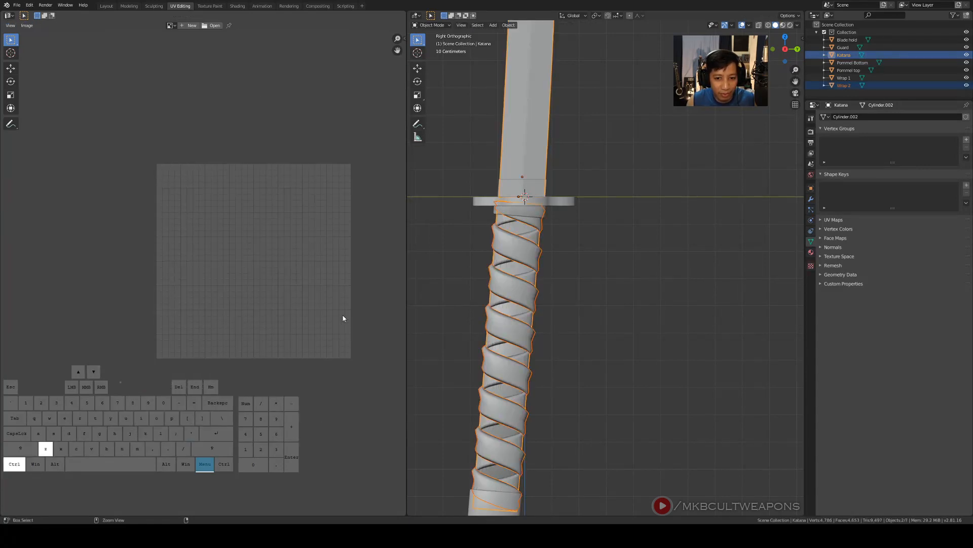
pyautogui.hotkey('ctrl', 'z')
# Select only Wrap 2 and enter Edit Mode to bring up its UV islands
pyautogui.rightClick(604, 271)
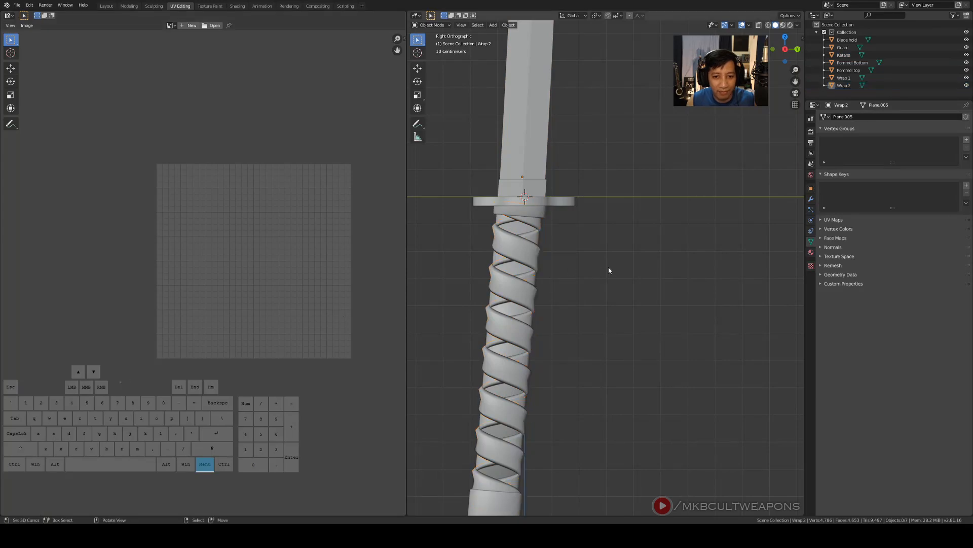
pyautogui.rightClick(534, 241)
pyautogui.press('Tab')
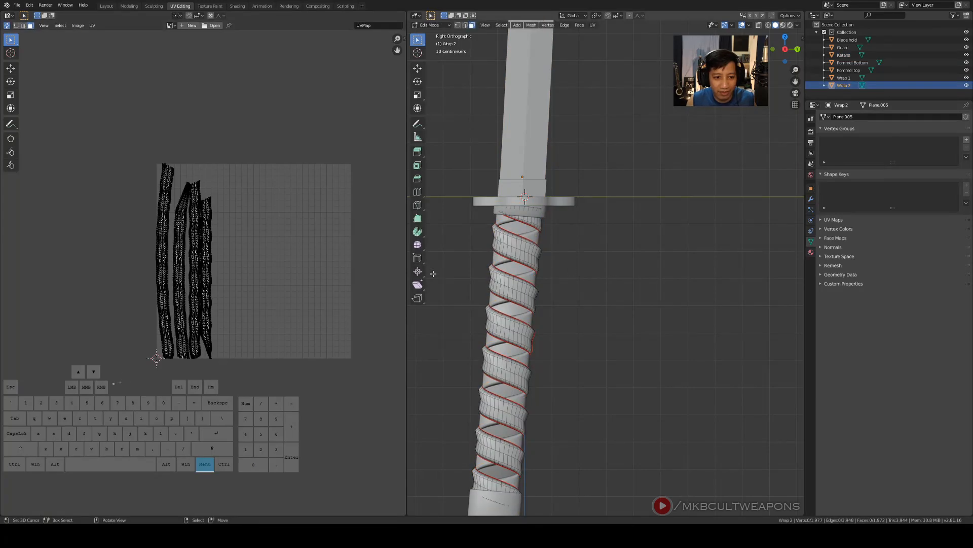
pyautogui.scroll(-3, 257, 314)
pyautogui.scroll(3, 257, 313)
pyautogui.scroll(2, 257, 313)
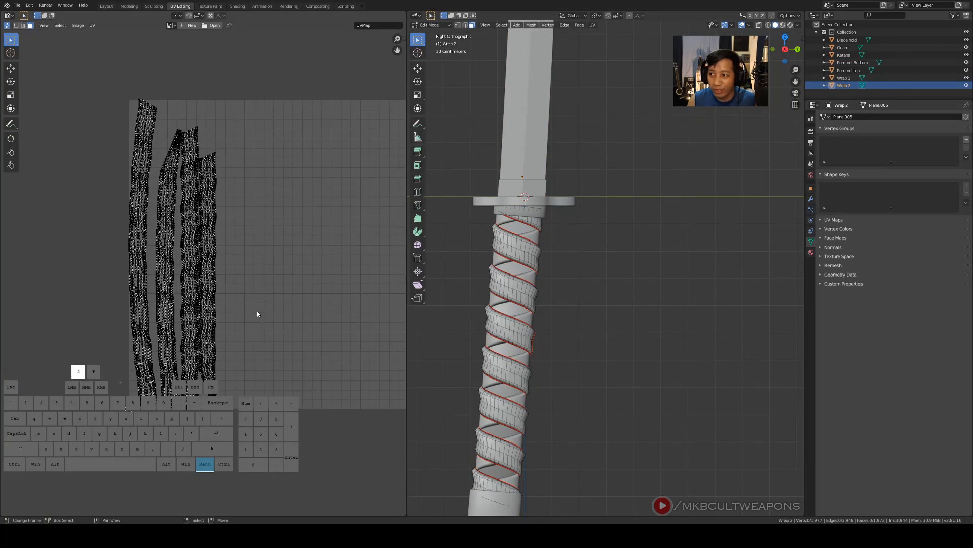
pyautogui.scroll(-3, 257, 313)
pyautogui.scroll(2, 294, 341)
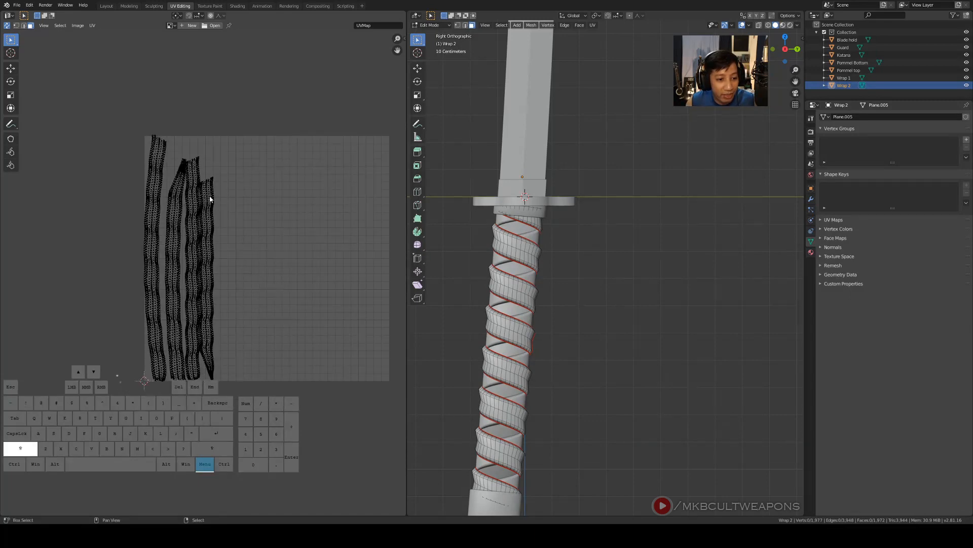
pyautogui.scroll(-1, 240, 304)
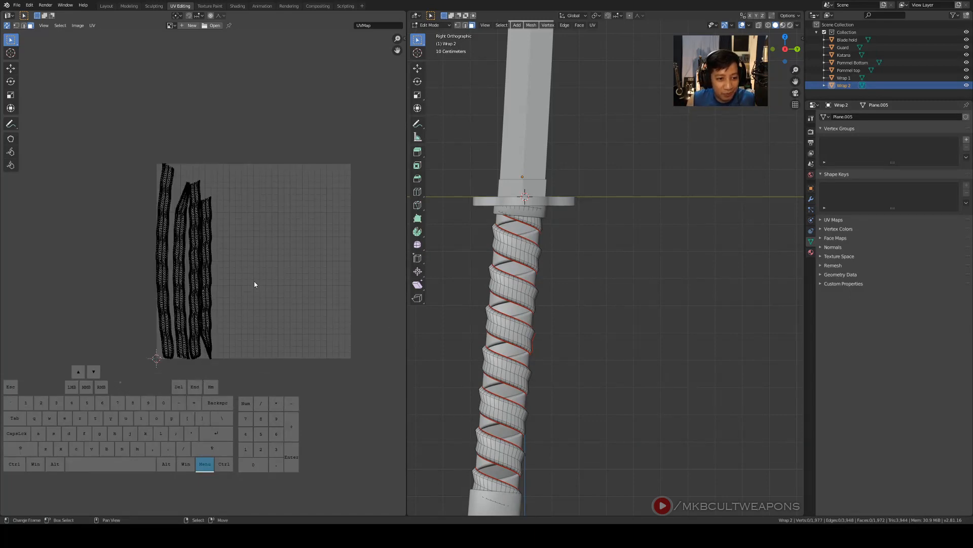
# Move all of Wrap 2's UV islands in negative X until they lie outside the UV tile, and leave Edit Mode
pyautogui.press('a')
pyautogui.scroll(4, 248, 210)
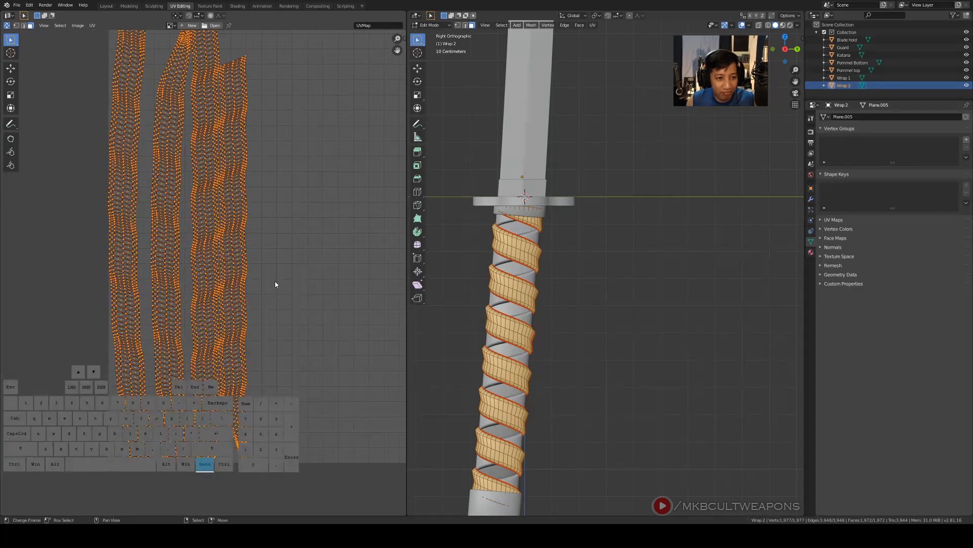
pyautogui.scroll(-4, 274, 282)
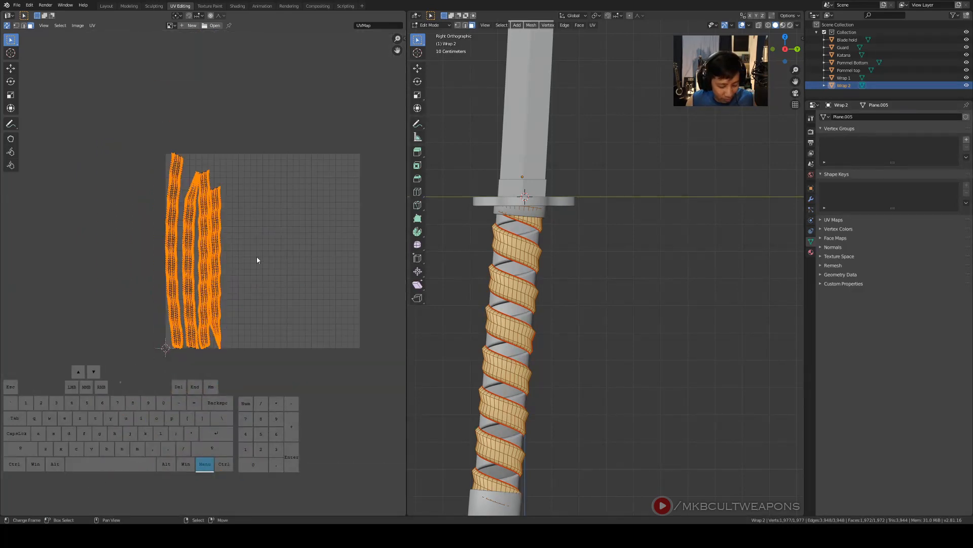
pyautogui.press('g')
pyautogui.press('x')
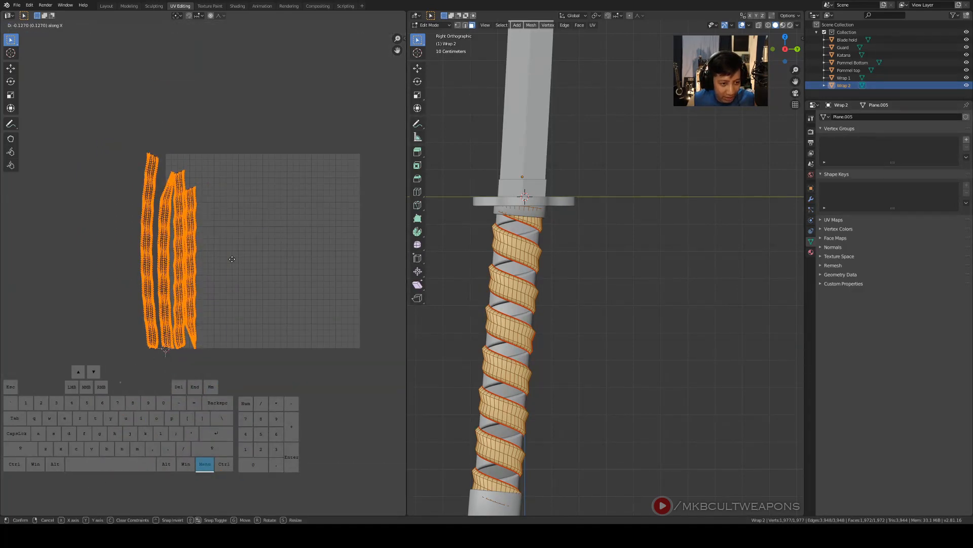
pyautogui.click(231, 259)
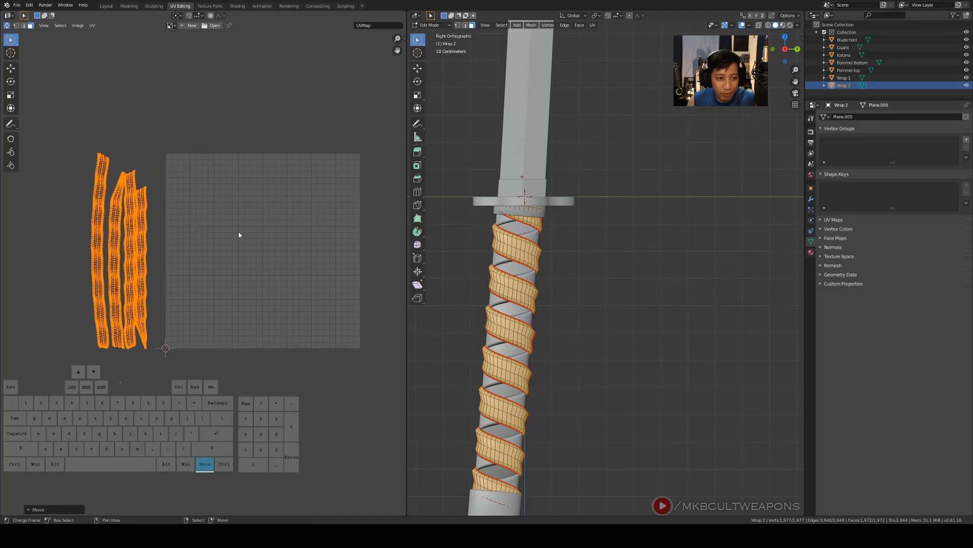
pyautogui.click(621, 237)
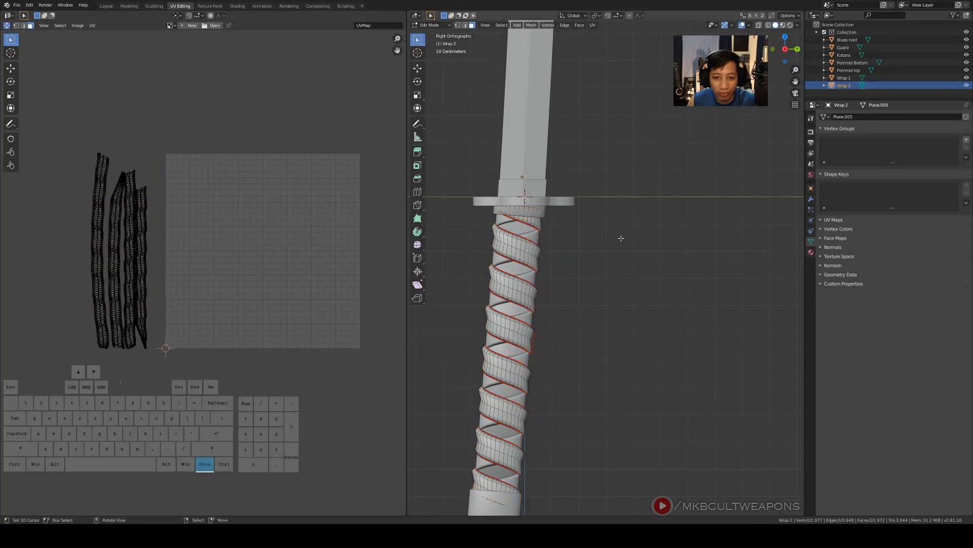
pyautogui.press('Tab')
# Select Wrap 1 and enter Edit Mode with all of its UV islands selected
pyautogui.click(536, 239)
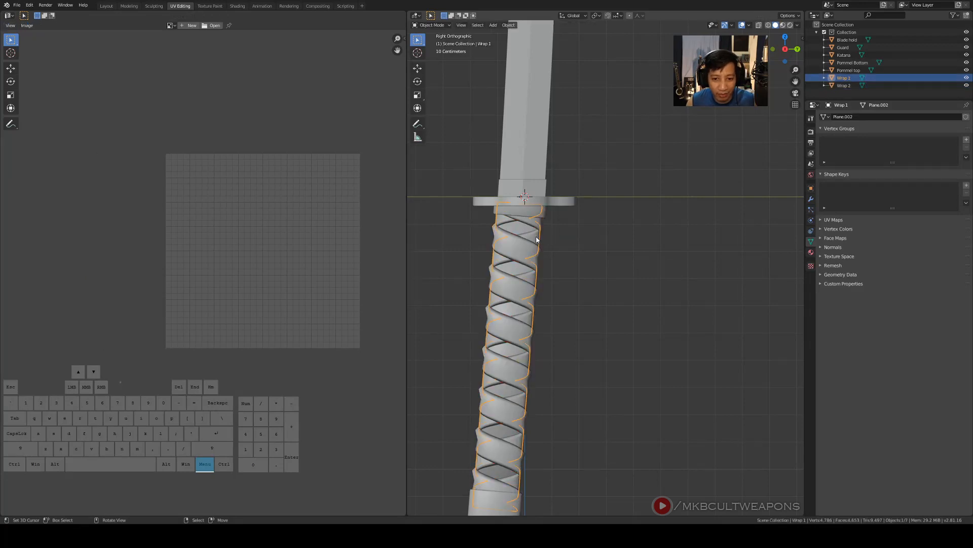
pyautogui.press('Tab')
pyautogui.press('a')
pyautogui.press('g')
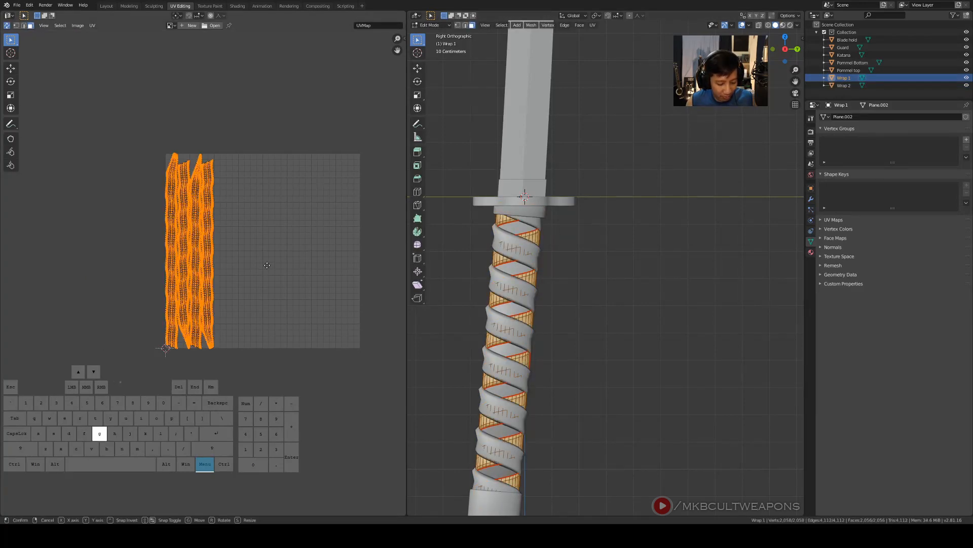
pyautogui.press('x')
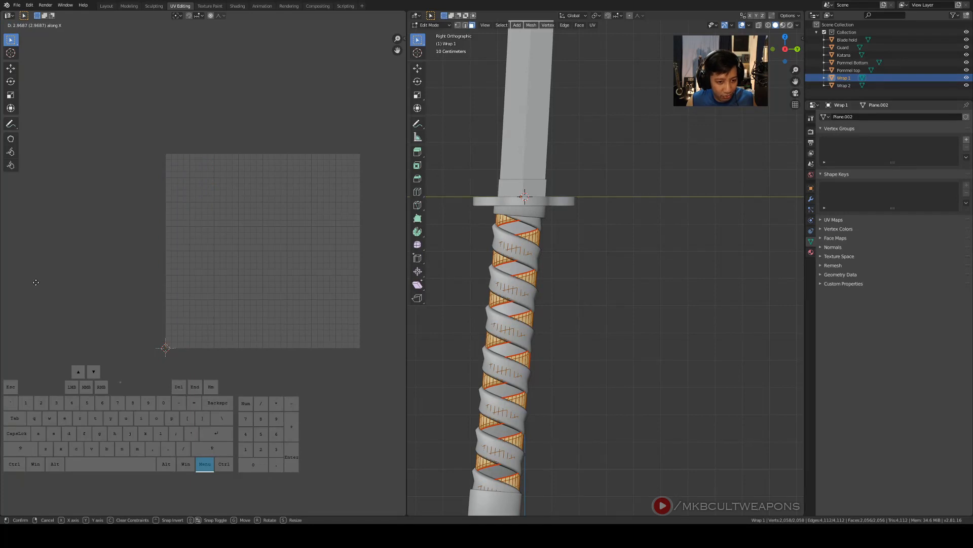
pyautogui.press('Escape')
# Move all of Wrap 1's UV islands in positive X until they lie outside the UV tile, and leave Edit Mode
pyautogui.scroll(-3, 217, 281)
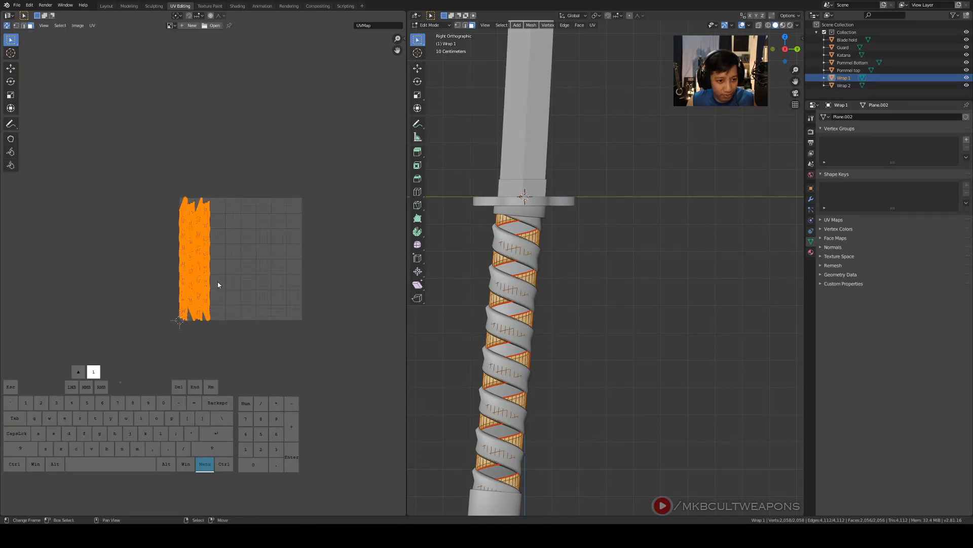
pyautogui.press('g')
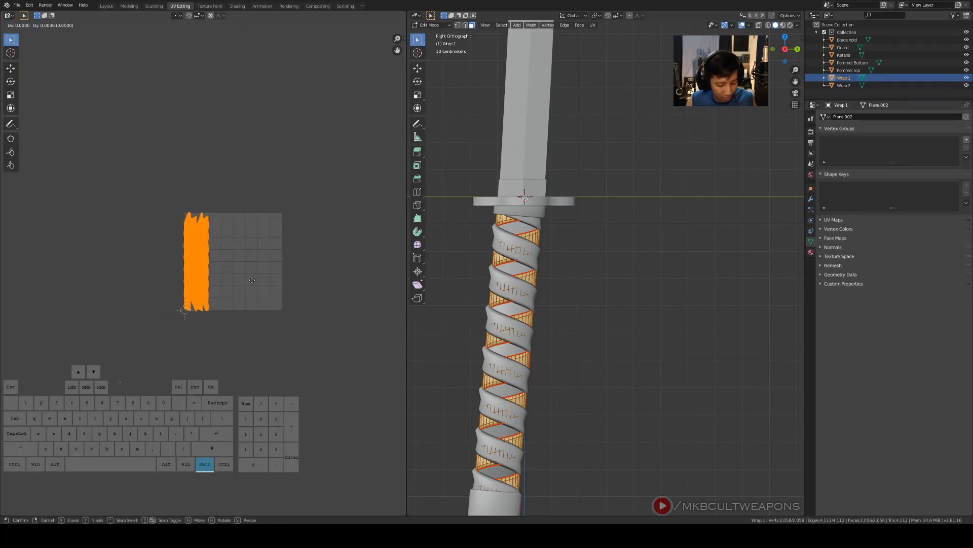
pyautogui.press('y')
pyautogui.press('x')
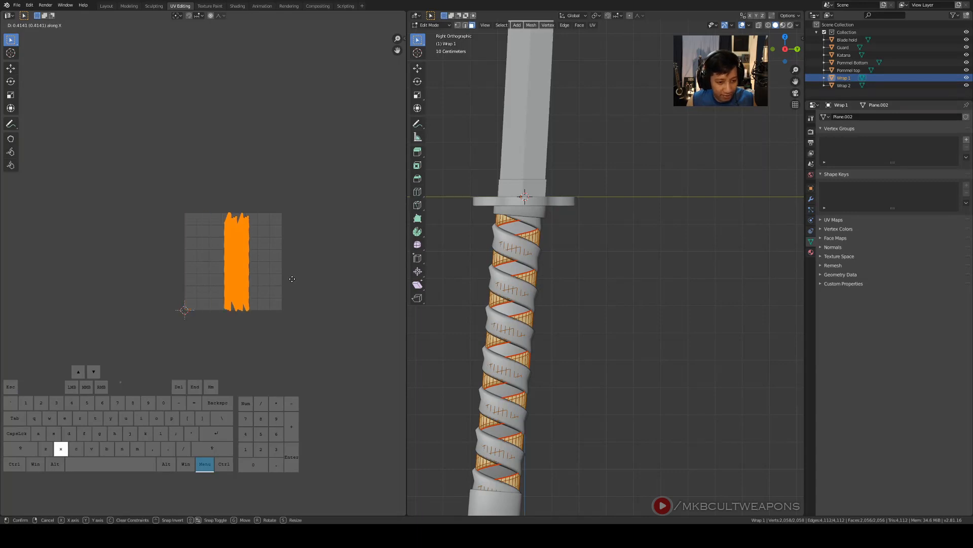
pyautogui.click(361, 284)
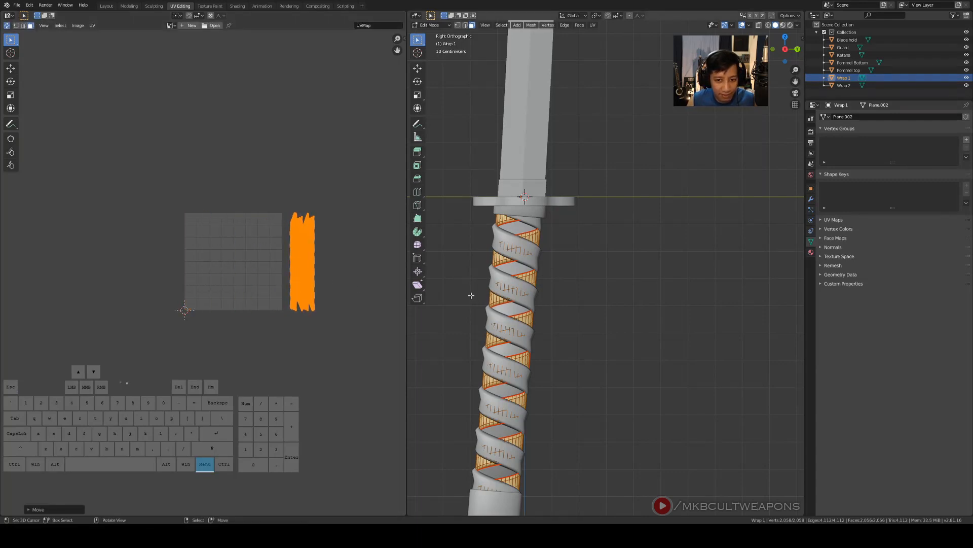
pyautogui.click(634, 281)
pyautogui.scroll(3, 332, 318)
pyautogui.scroll(-2, 332, 317)
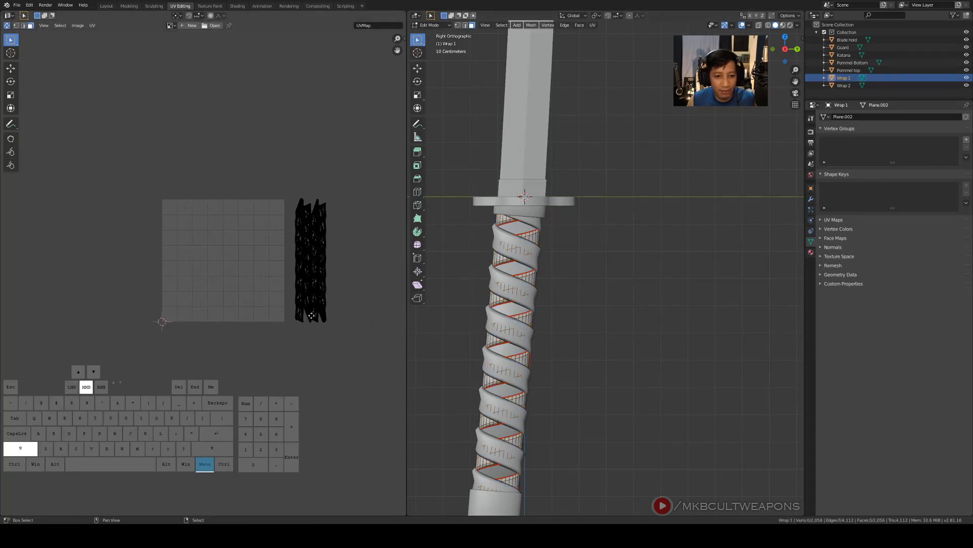
pyautogui.press('Tab')
# Select Wrap 2, Wrap 1 and the Katana as the active object, and join them into the Katana object
pyautogui.click(543, 228)
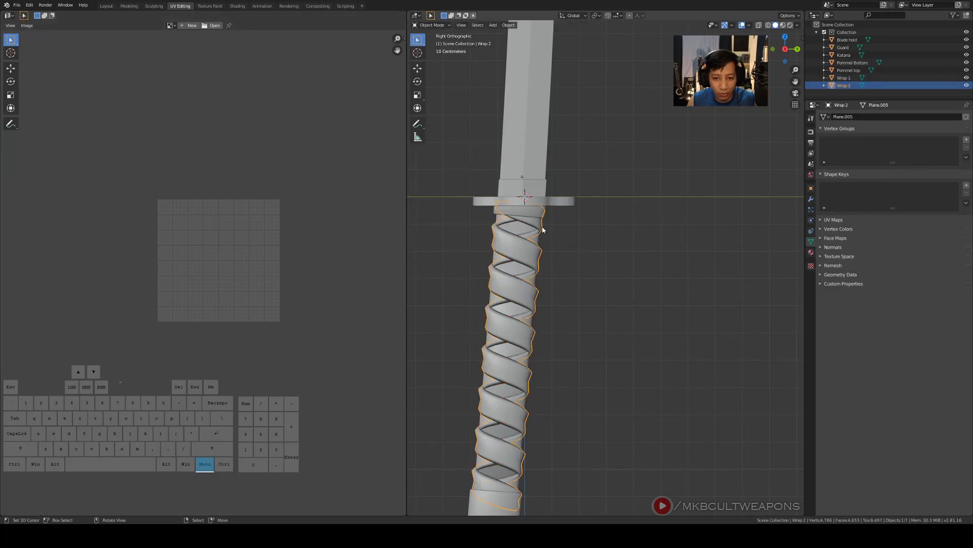
pyautogui.keyDown('shift'); pyautogui.click(536, 240); pyautogui.keyUp('shift')
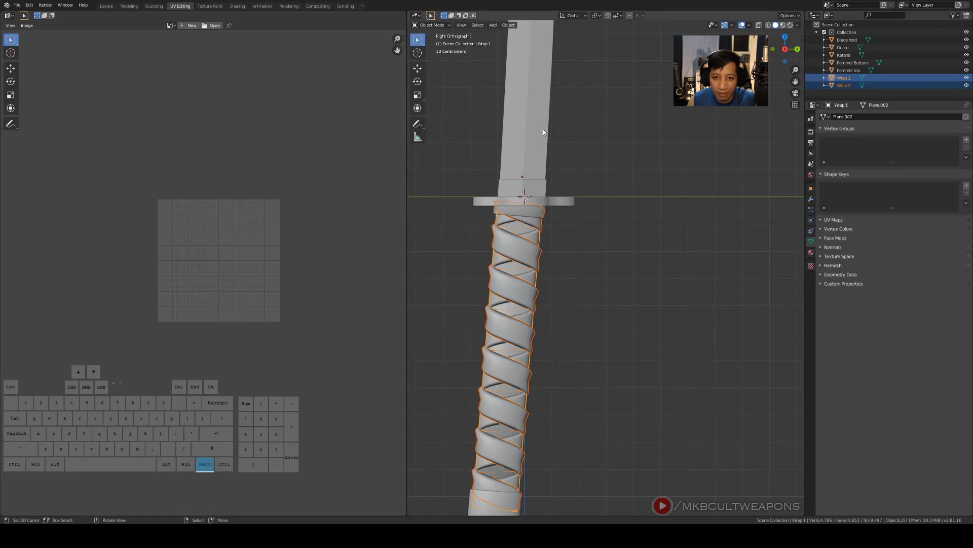
pyautogui.keyDown('shift'); pyautogui.click(537, 114); pyautogui.keyUp('shift')
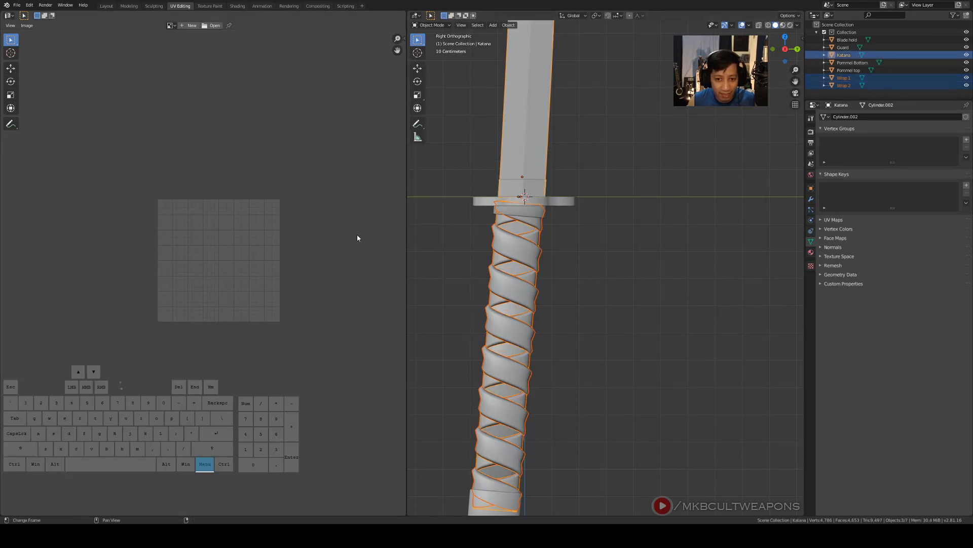
pyautogui.hotkey('ctrl', 'j')
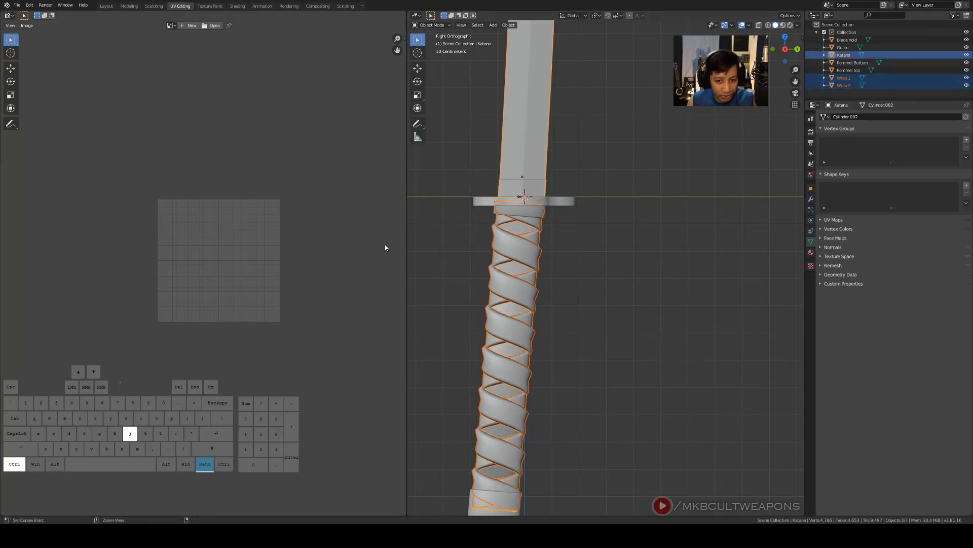
pyautogui.scroll(-2, 611, 275)
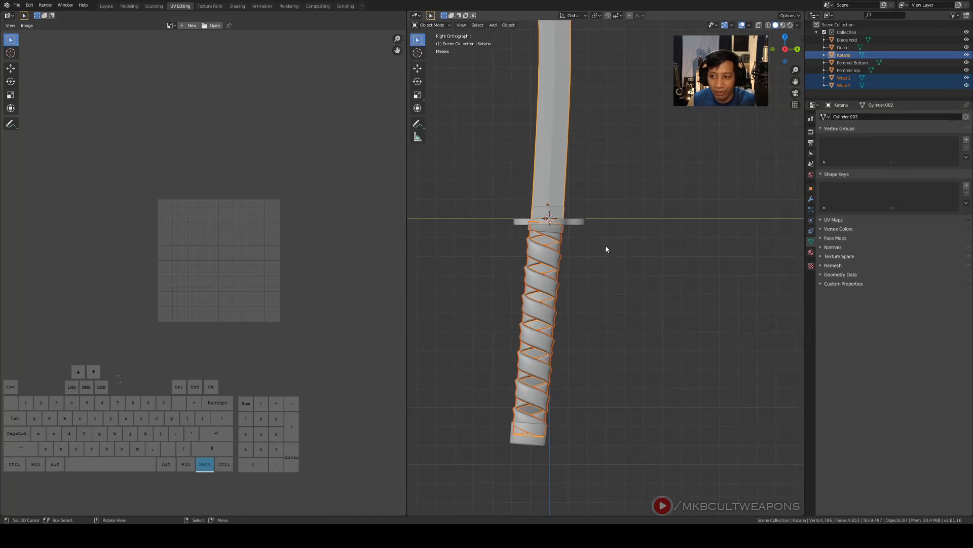
pyautogui.hotkey('ctrl', 'j')
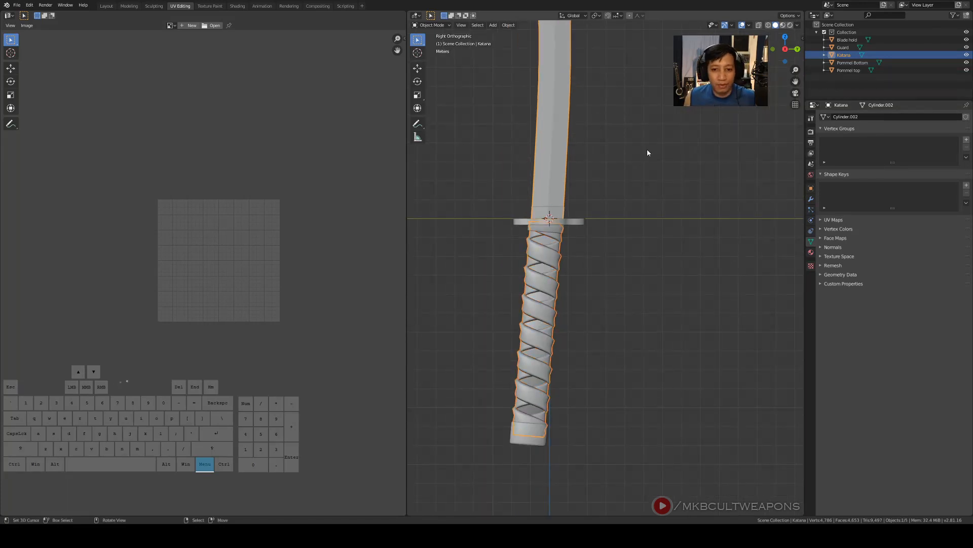
# Select only the joined Katana object and enter Edit Mode to bring up its combined UV layout
pyautogui.hotkey('alt', 'a')
pyautogui.click(560, 148)
pyautogui.press('Tab')
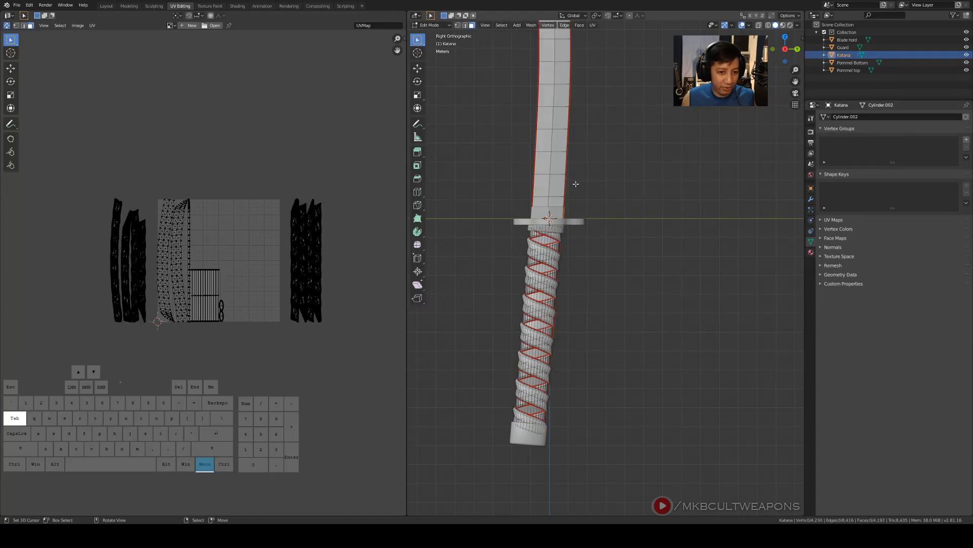
pyautogui.scroll(-1, 255, 288)
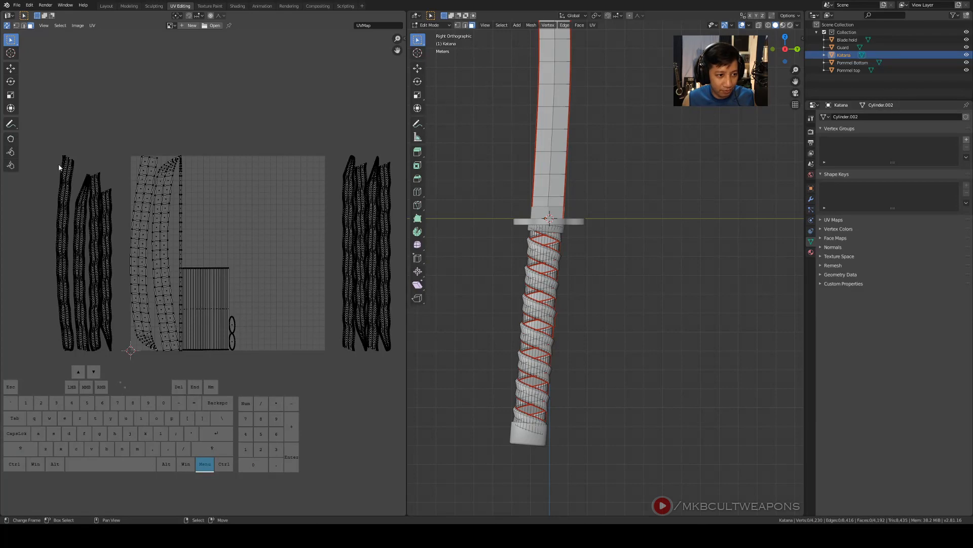
# Box-select Wrap 2's UV islands at the negative X side and move them across to above the UV tile
pyautogui.moveTo(39, 140); pyautogui.dragTo(114, 396)
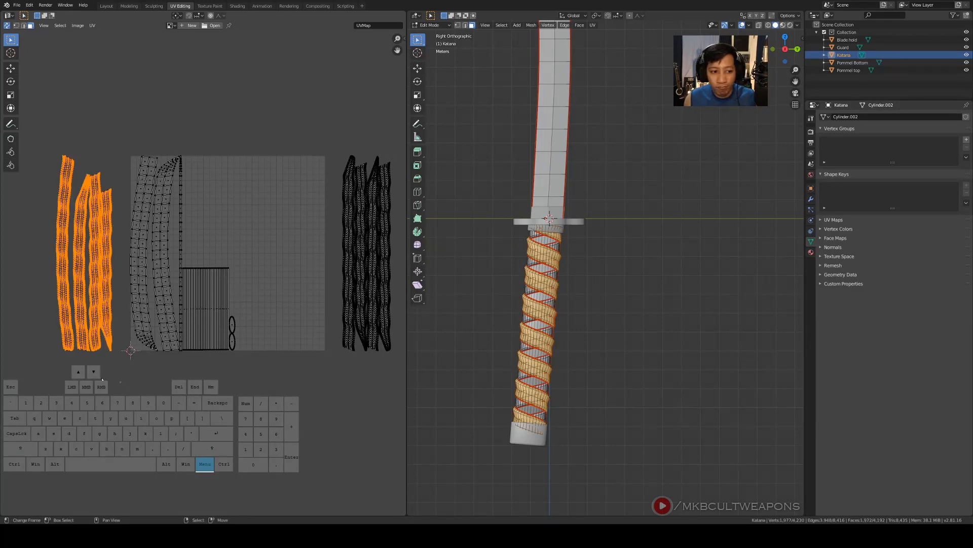
pyautogui.scroll(2, 102, 379)
pyautogui.scroll(-4, 215, 369)
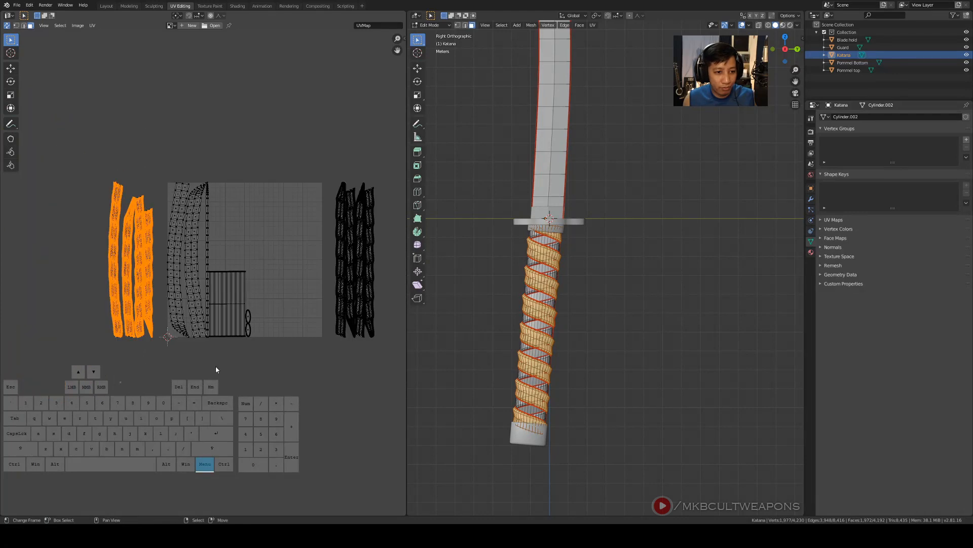
pyautogui.press('g')
pyautogui.click(358, 234)
# Try moving Wrap 2's UV islands farther out past the tile and Wrap 1's islands, and undo that move
pyautogui.keyDown('shift'); pyautogui.moveTo(357, 234); pyautogui.dragTo(284, 251, button='middle'); pyautogui.keyUp('shift')
pyautogui.press('g')
pyautogui.click(221, 267)
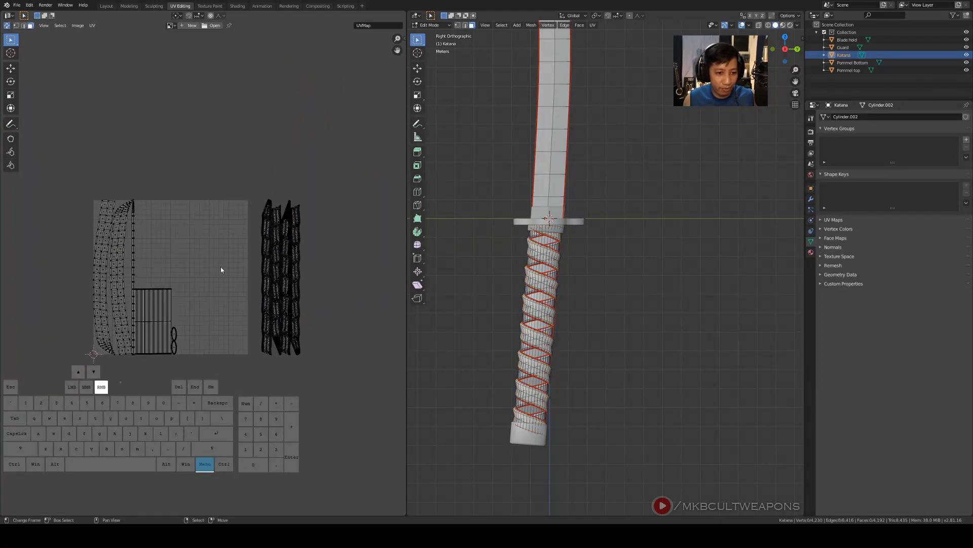
pyautogui.scroll(-5, 252, 291)
pyautogui.click(258, 305)
pyautogui.scroll(4, 263, 307)
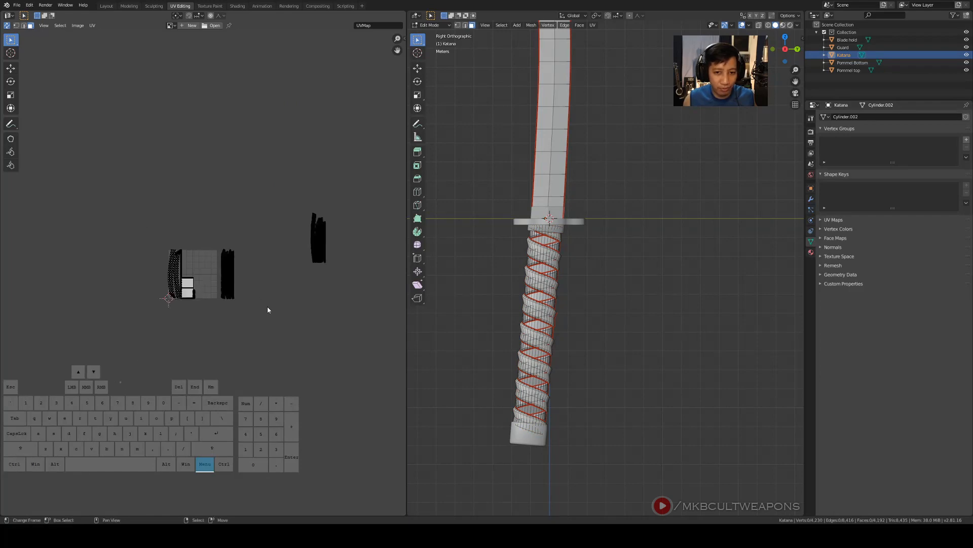
pyautogui.hotkey('ctrl', 'z')
pyautogui.hotkey('ctrl', 'z')
# Place Wrap 2's UV islands directly beside Wrap 1's islands outside the UV tile and clear the selection
pyautogui.scroll(2, 269, 302)
pyautogui.press('g')
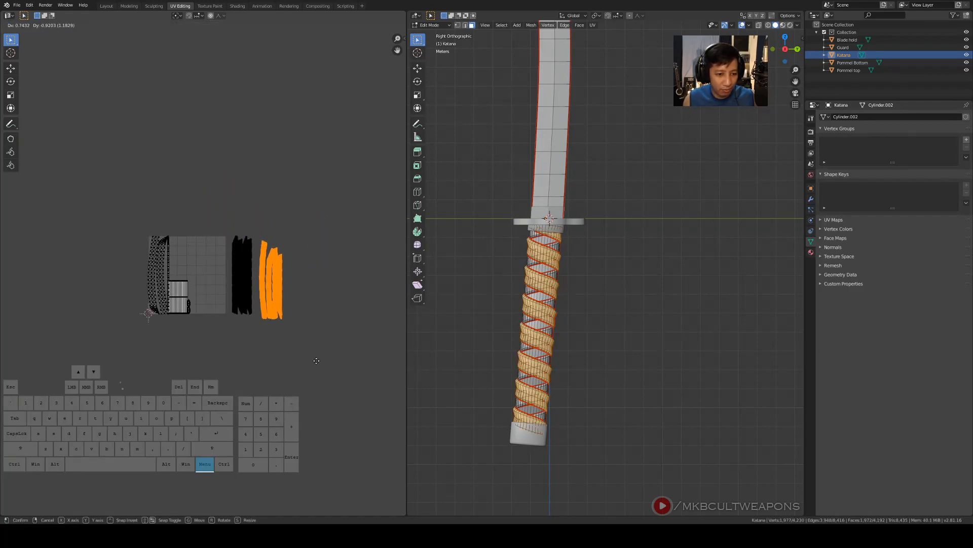
pyautogui.click(313, 356)
pyautogui.scroll(4, 314, 355)
pyautogui.keyDown('shift'); pyautogui.moveTo(350, 339); pyautogui.dragTo(278, 323, button='middle'); pyautogui.keyUp('shift')
pyautogui.scroll(4, 278, 323)
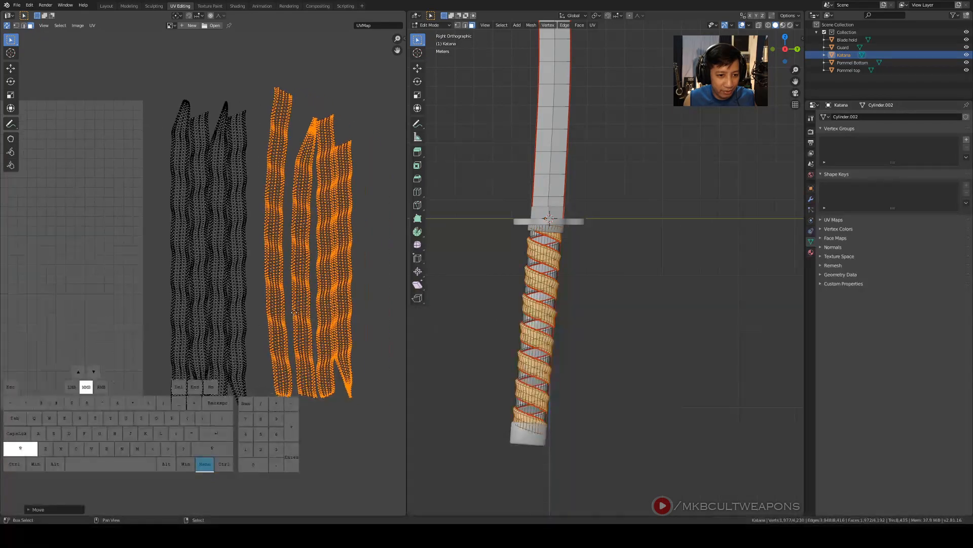
pyautogui.press('g')
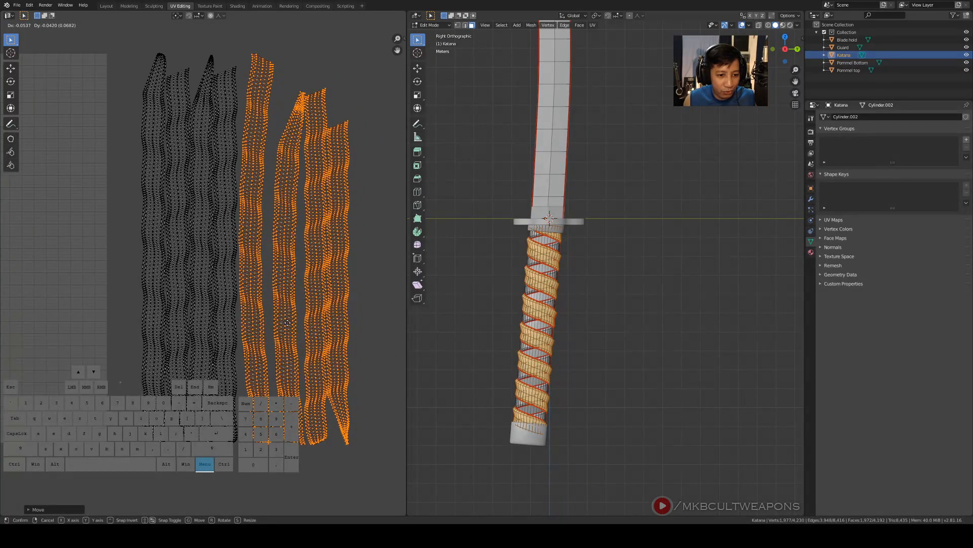
pyautogui.click(287, 323)
pyautogui.scroll(-3, 296, 321)
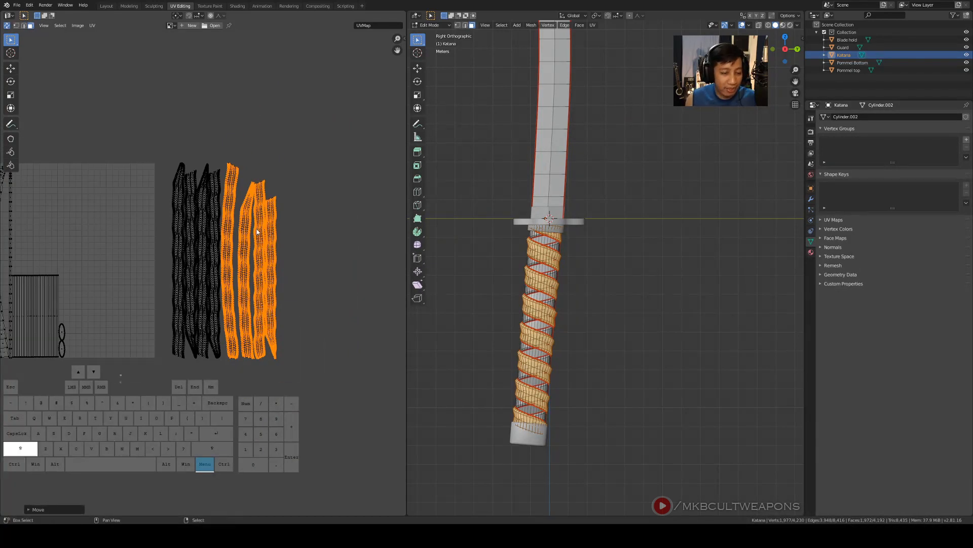
pyautogui.keyDown('shift'); pyautogui.moveTo(155, 299); pyautogui.dragTo(208, 311, button='middle'); pyautogui.keyUp('shift')
pyautogui.rightClick(376, 236)
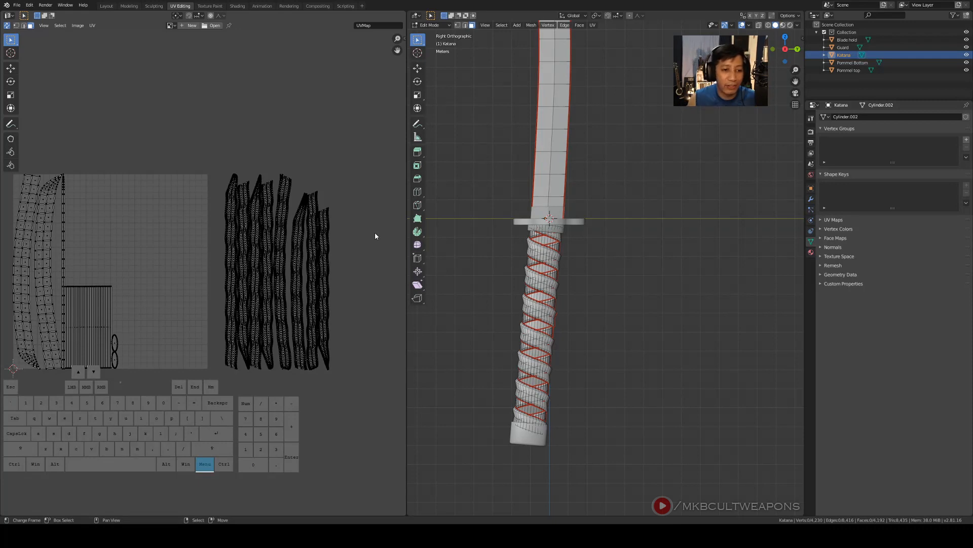
pyautogui.press('b')
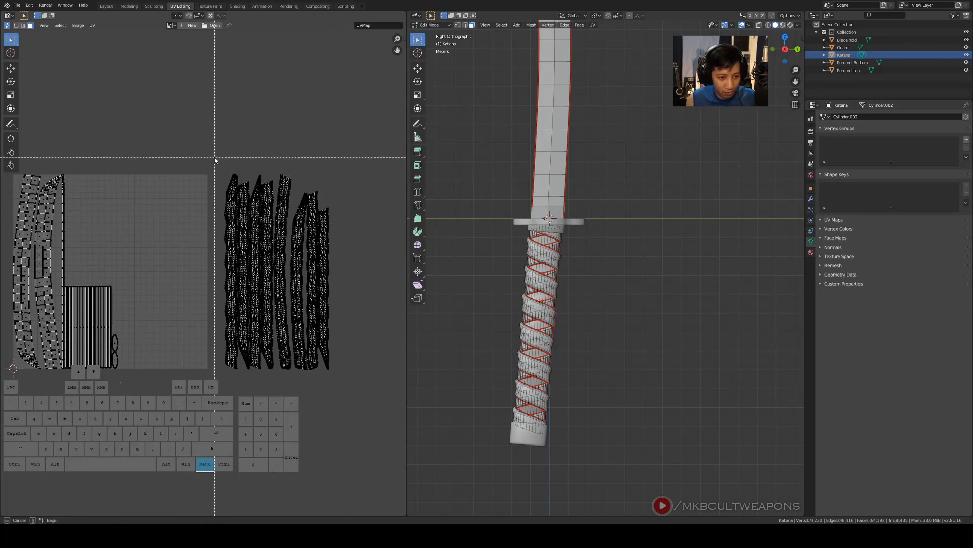
pyautogui.moveTo(215, 157); pyautogui.dragTo(336, 380)
pyautogui.rightClick(263, 130)
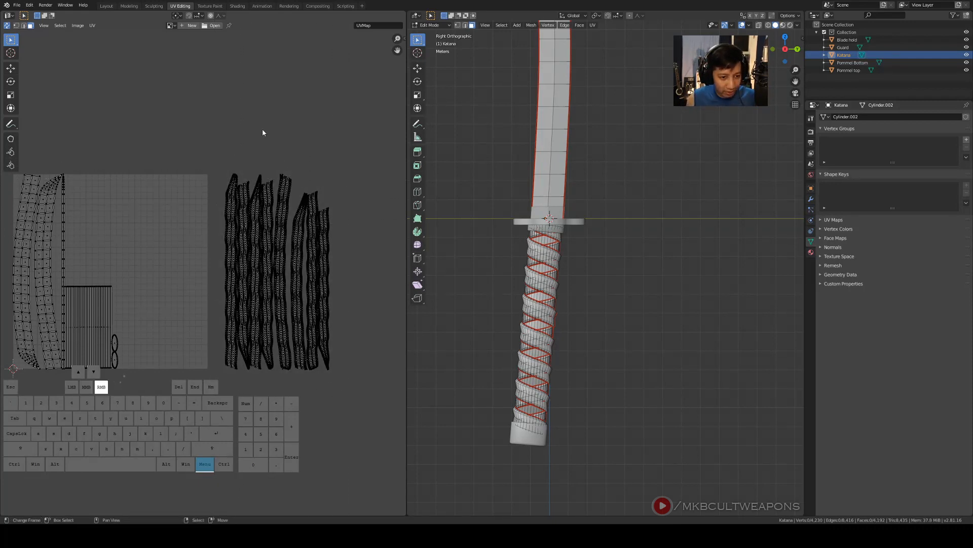
# Box-select the UV islands of both wraps and move them over the upper part of the UV tile
pyautogui.press('b')
pyautogui.moveTo(213, 146); pyautogui.dragTo(357, 400)
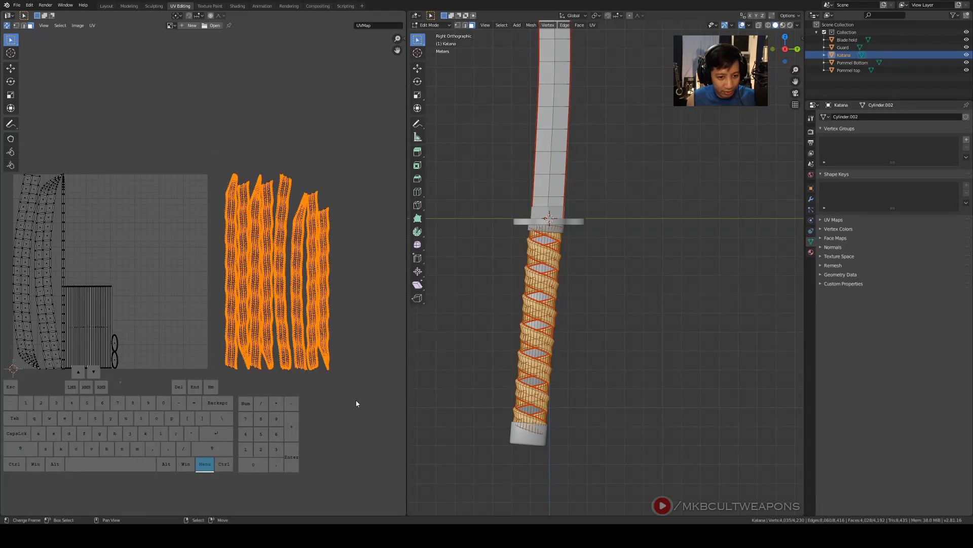
pyautogui.keyDown('shift'); pyautogui.moveTo(339, 387); pyautogui.dragTo(373, 399, button='middle'); pyautogui.keyUp('shift')
pyautogui.press('g')
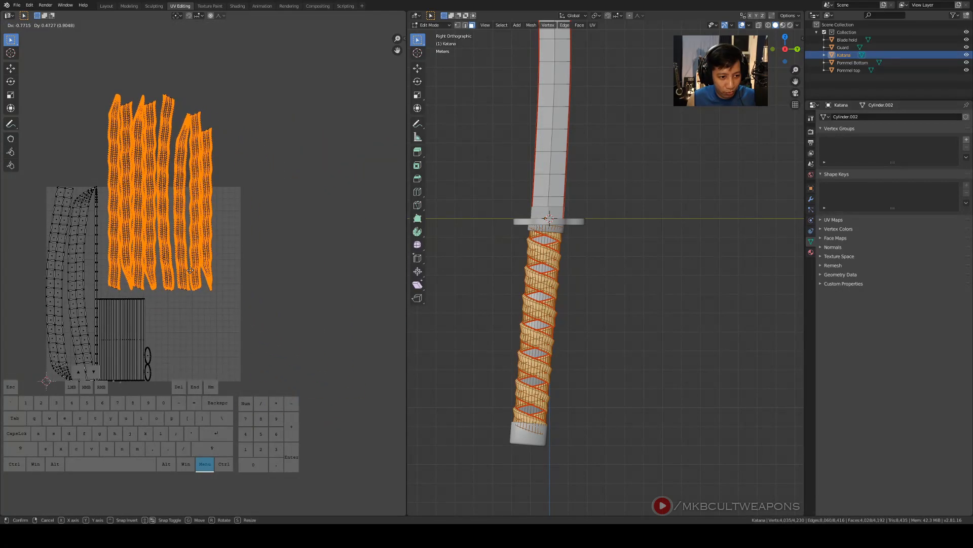
pyautogui.click(183, 278)
# Scale both wraps' UV islands down and move them into the free space above the rectangular island, beside the blade islands
pyautogui.keyDown('shift'); pyautogui.moveTo(184, 278); pyautogui.dragTo(208, 283, button='middle'); pyautogui.keyUp('shift')
pyautogui.scroll(3, 325, 280)
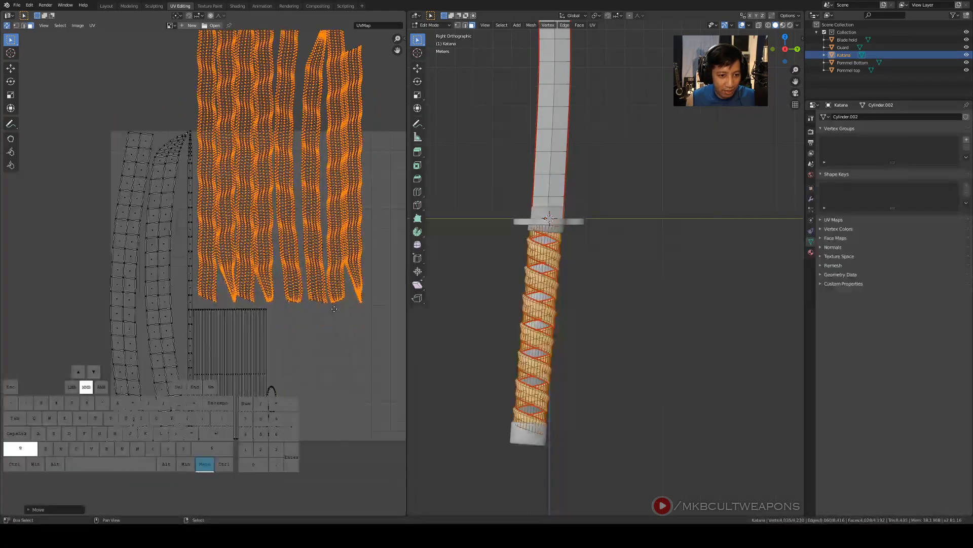
pyautogui.press('s')
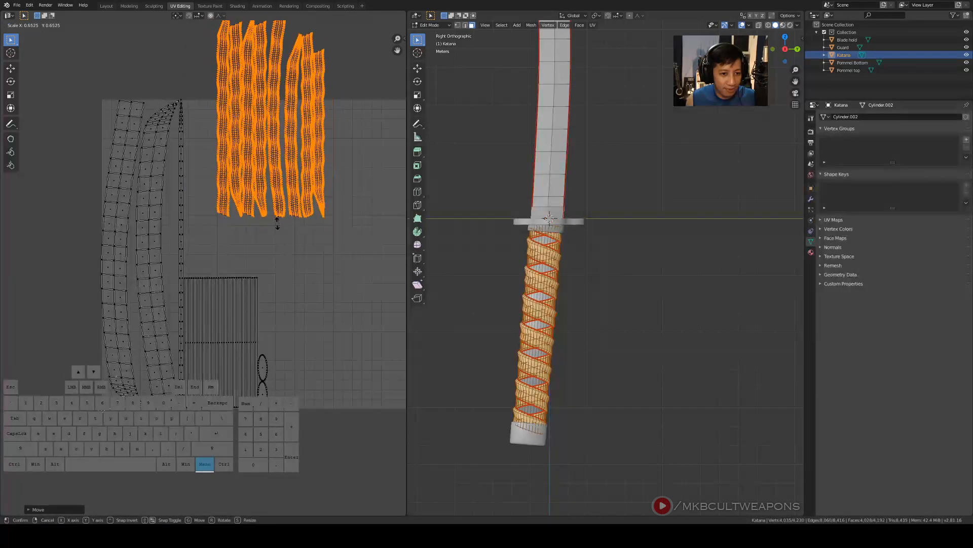
pyautogui.click(260, 170)
pyautogui.press('g')
pyautogui.click(203, 299)
# Enlarge both wraps' UV islands to fill the height between the rectangular island and the tile's upper edge
pyautogui.scroll(2, 180, 212)
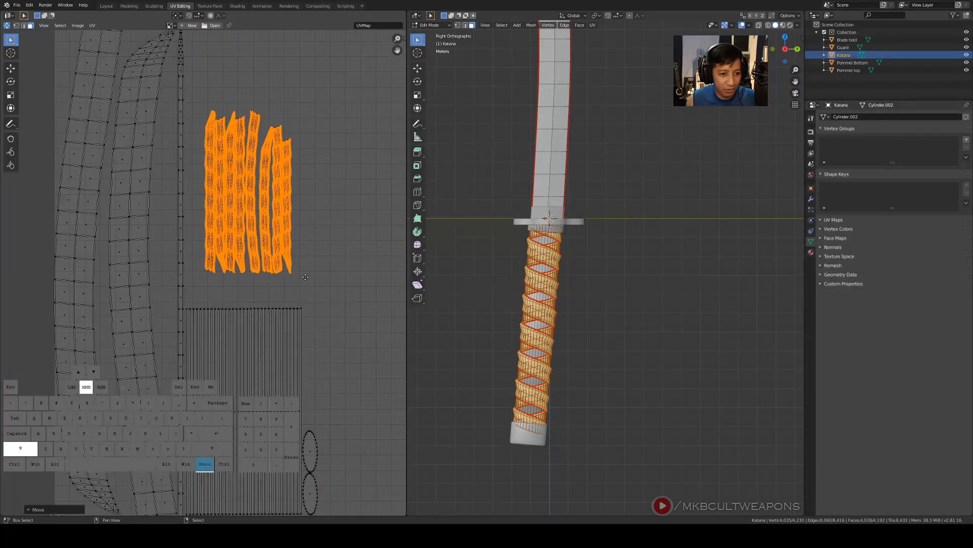
pyautogui.press('s')
pyautogui.click(325, 315)
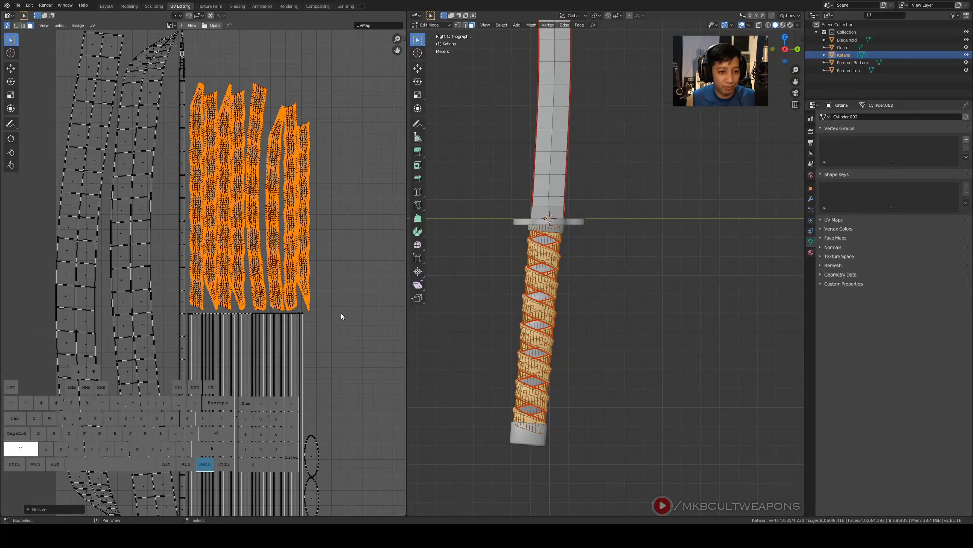
pyautogui.scroll(-2, 340, 313)
pyautogui.keyDown('shift'); pyautogui.scroll(2, 335, 312); pyautogui.keyUp('shift')
pyautogui.press('s')
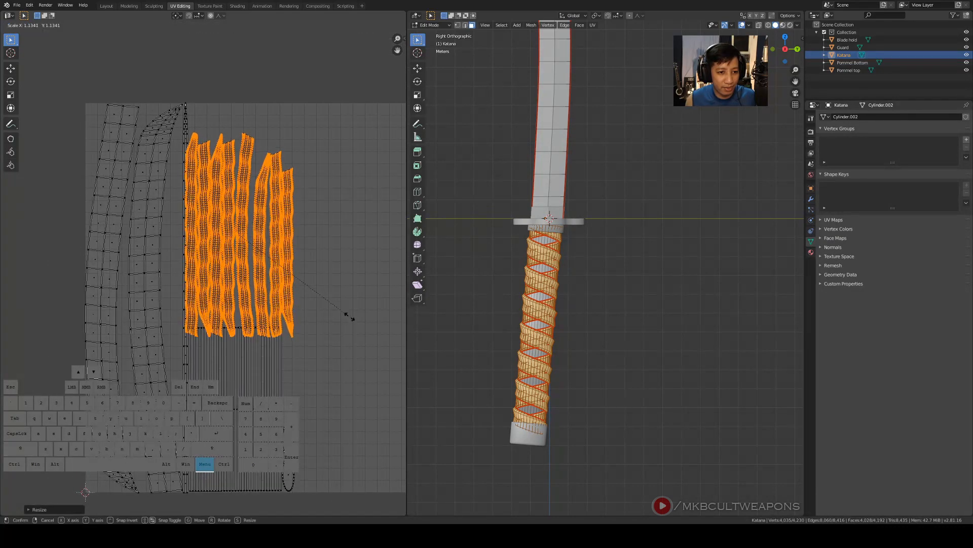
pyautogui.press('g')
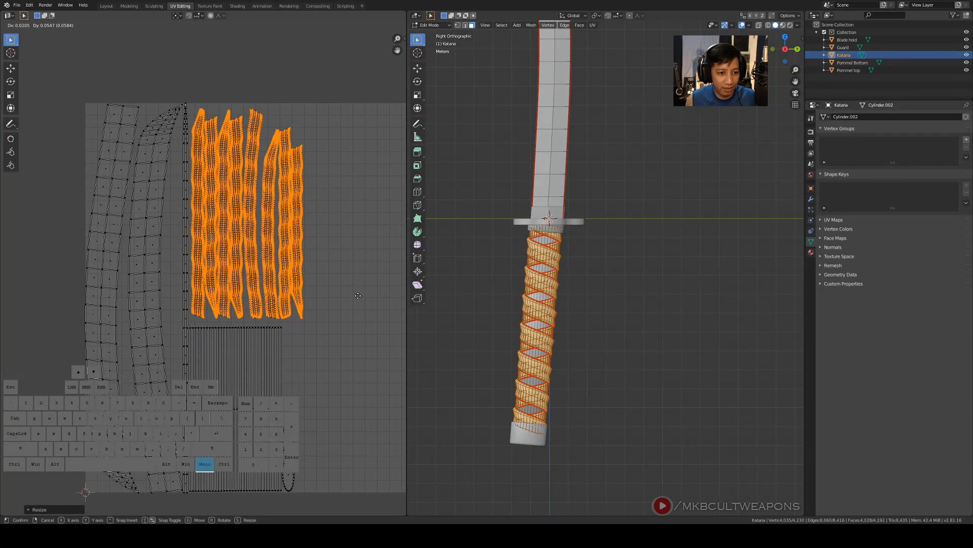
pyautogui.click(361, 300)
pyautogui.press('s')
pyautogui.click(363, 303)
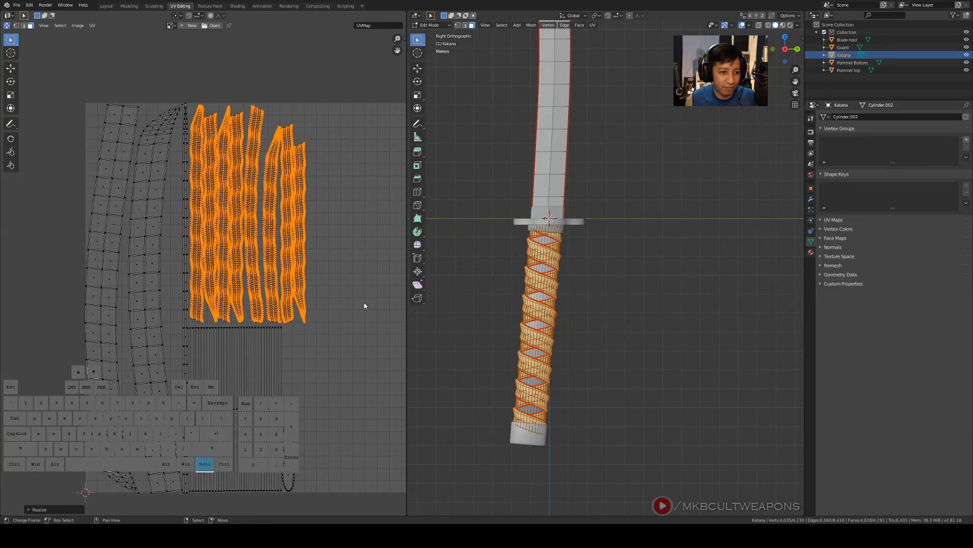
# Shift both wraps' UV islands closer to the thin island beside the blade and clear the selection
pyautogui.scroll(-1, 355, 307)
pyautogui.keyDown('shift'); pyautogui.hscroll(2, 339, 311); pyautogui.keyUp('shift')
pyautogui.press('g')
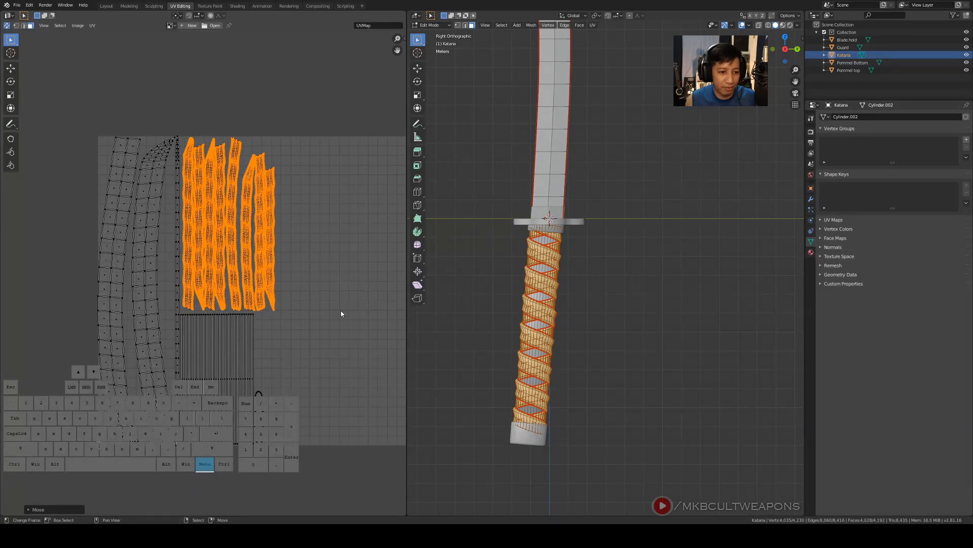
pyautogui.press('s')
pyautogui.click(342, 311)
pyautogui.click(351, 314)
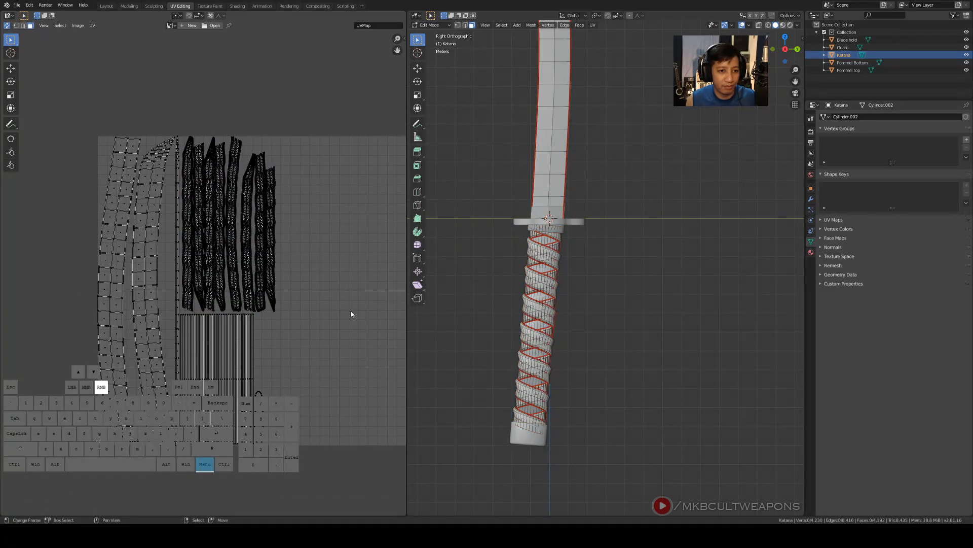
# Examine the spacing of the wraps' UV islands inside the tile and the wrapped handle on the model
pyautogui.scroll(3, 295, 204)
pyautogui.moveTo(295, 204); pyautogui.dragTo(297, 282, button='middle')
pyautogui.scroll(2, 309, 136)
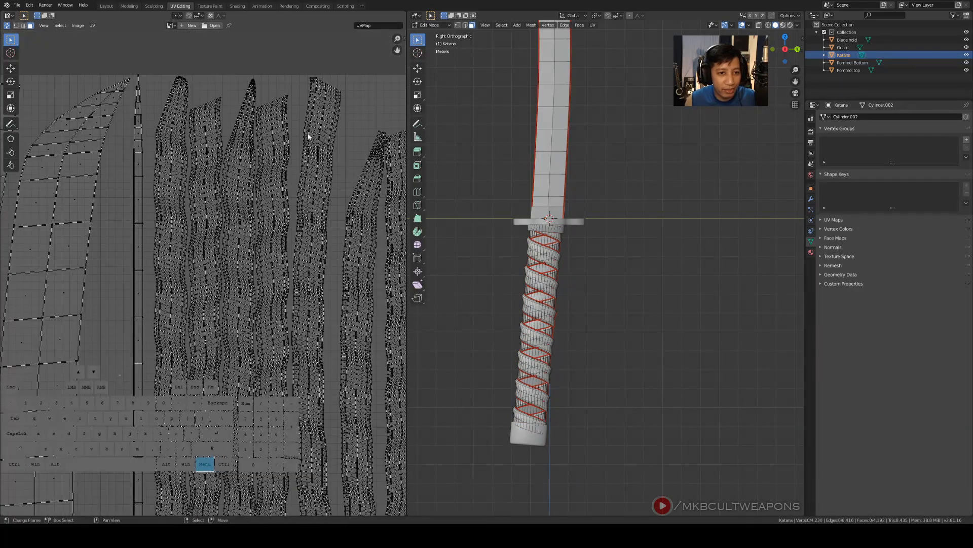
pyautogui.scroll(-3, 325, 209)
pyautogui.keyDown('shift'); pyautogui.moveTo(319, 431); pyautogui.dragTo(300, 273, button='middle'); pyautogui.keyUp('shift')
pyautogui.scroll(-4, 300, 272)
pyautogui.keyDown('shift'); pyautogui.moveTo(300, 326); pyautogui.dragTo(292, 303, button='middle'); pyautogui.keyUp('shift')
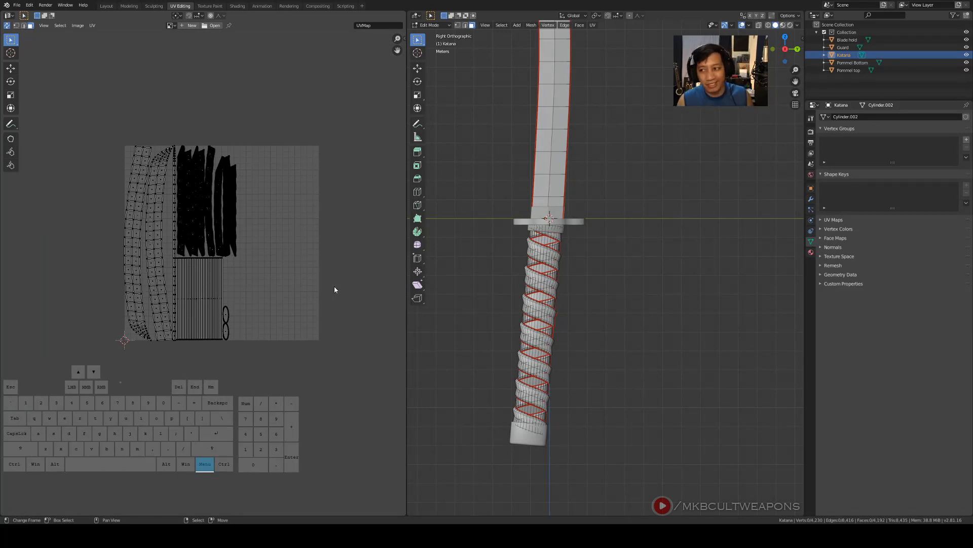
pyautogui.scroll(2, 628, 332)
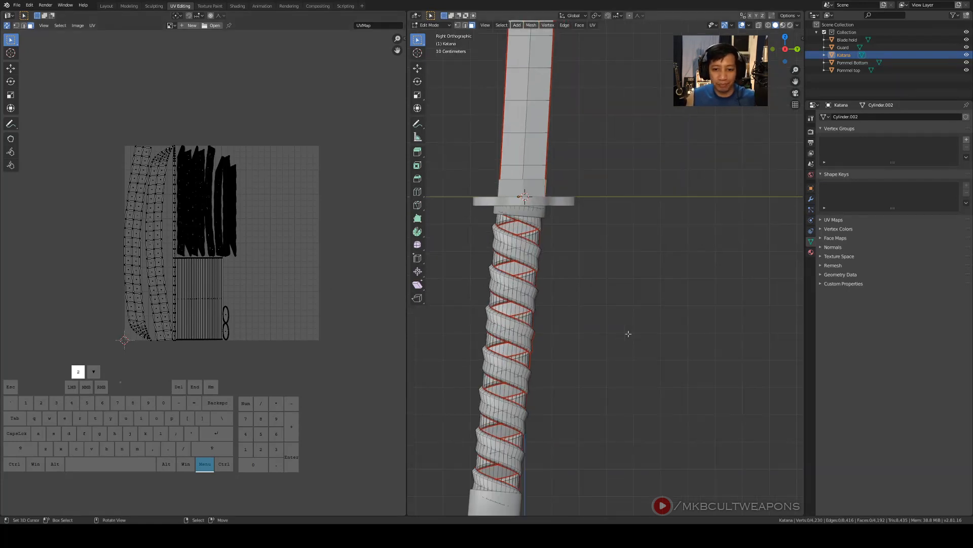
pyautogui.keyDown('shift'); pyautogui.moveTo(602, 289); pyautogui.dragTo(639, 308, button='middle'); pyautogui.keyUp('shift')
pyautogui.scroll(-3, 670, 307)
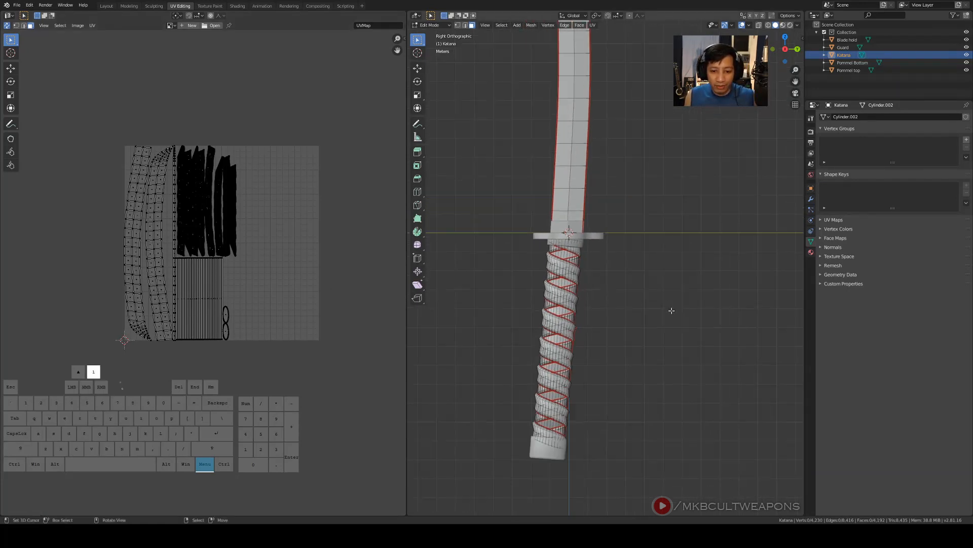
pyautogui.scroll(4, 664, 350)
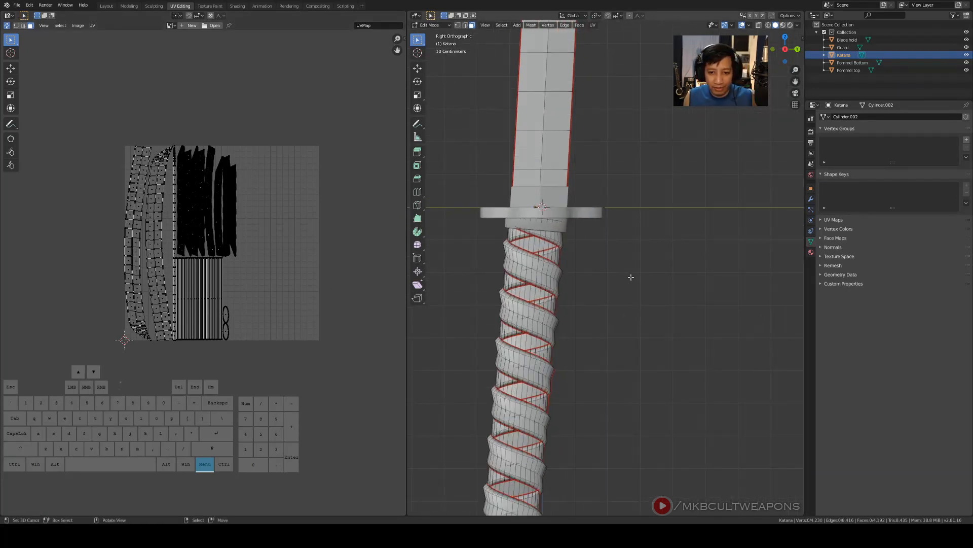
# Check the UV layouts of the Blade hold and Guard objects in Edit Mode
pyautogui.press('Tab')
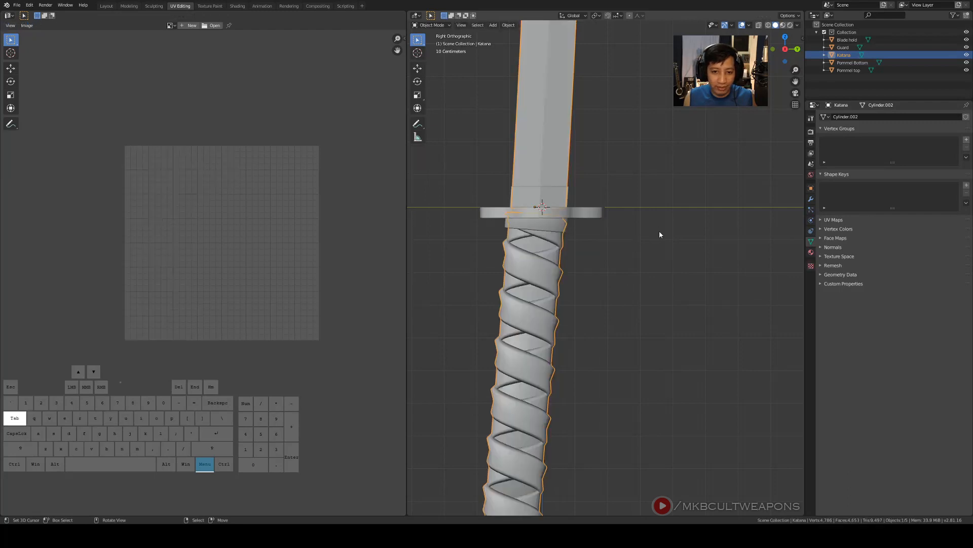
pyautogui.click(561, 194)
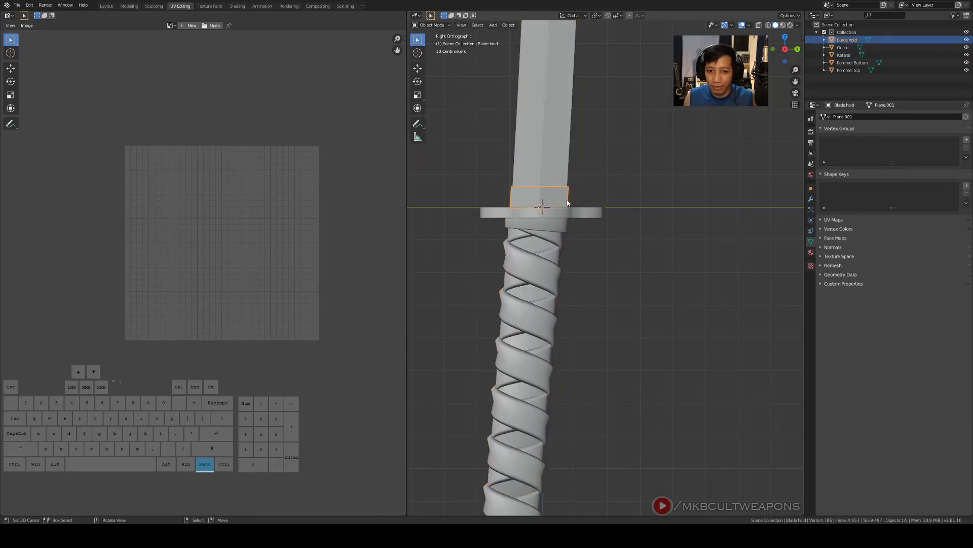
pyautogui.press('Tab')
pyautogui.press('Tab')
pyautogui.click(583, 214)
pyautogui.press('Tab')
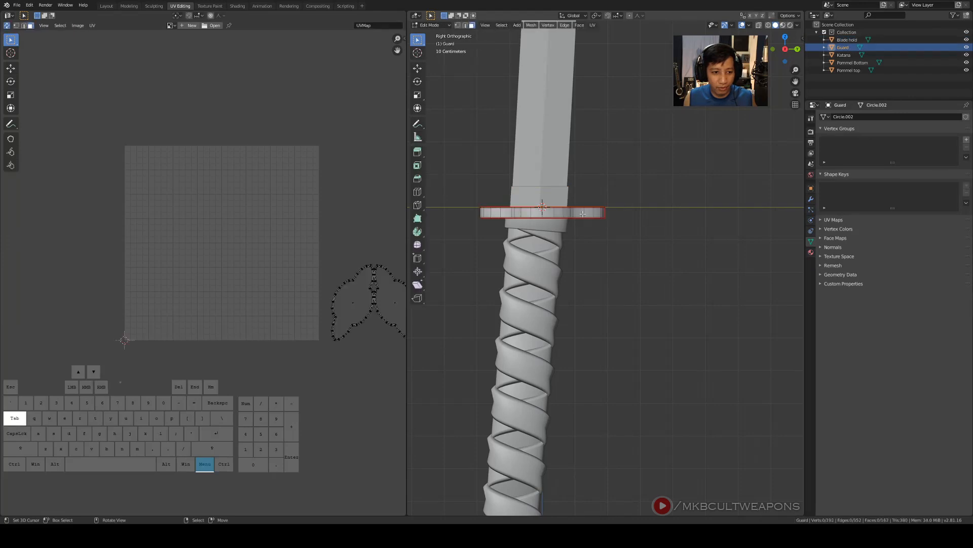
pyautogui.press('Tab')
pyautogui.scroll(-2, 606, 304)
# Move all of the Pommel top's UV islands to the empty area below and to the right of the UV tile, then return to Object Mode
pyautogui.click(569, 241)
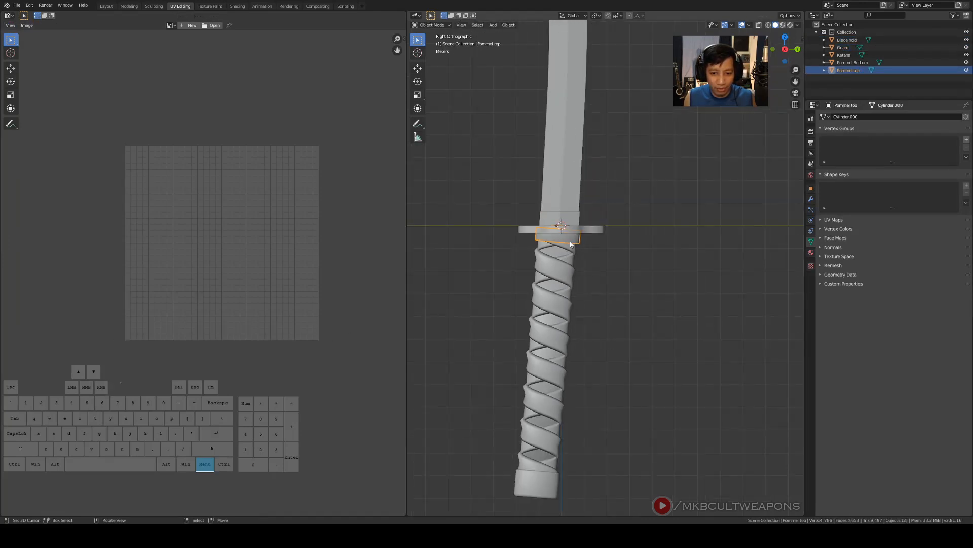
pyautogui.press('Tab')
pyautogui.scroll(-5, 309, 334)
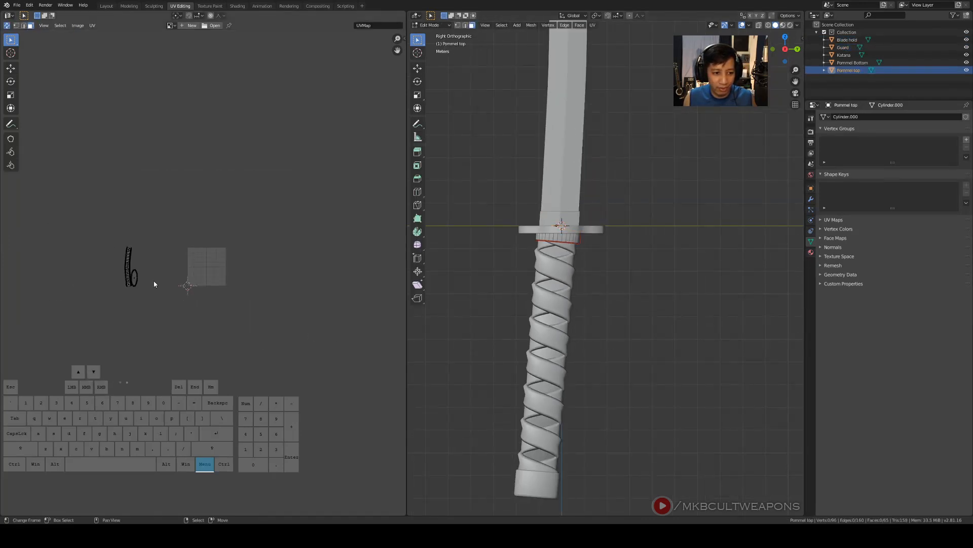
pyautogui.press('a')
pyautogui.press('g')
pyautogui.click(330, 361)
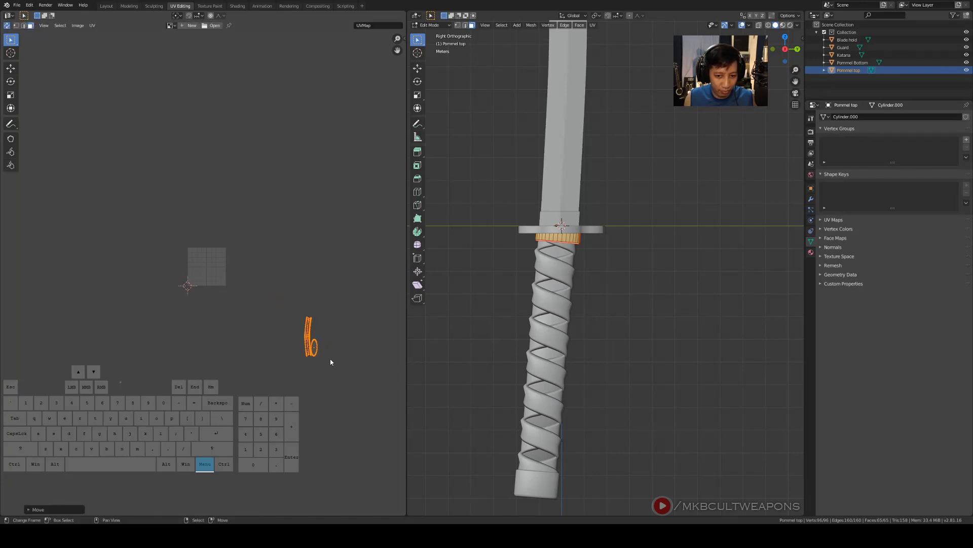
pyautogui.keyDown('shift'); pyautogui.moveTo(629, 394); pyautogui.dragTo(608, 346, button='middle'); pyautogui.keyUp('shift')
pyautogui.rightClick(608, 345)
pyautogui.press('Tab')
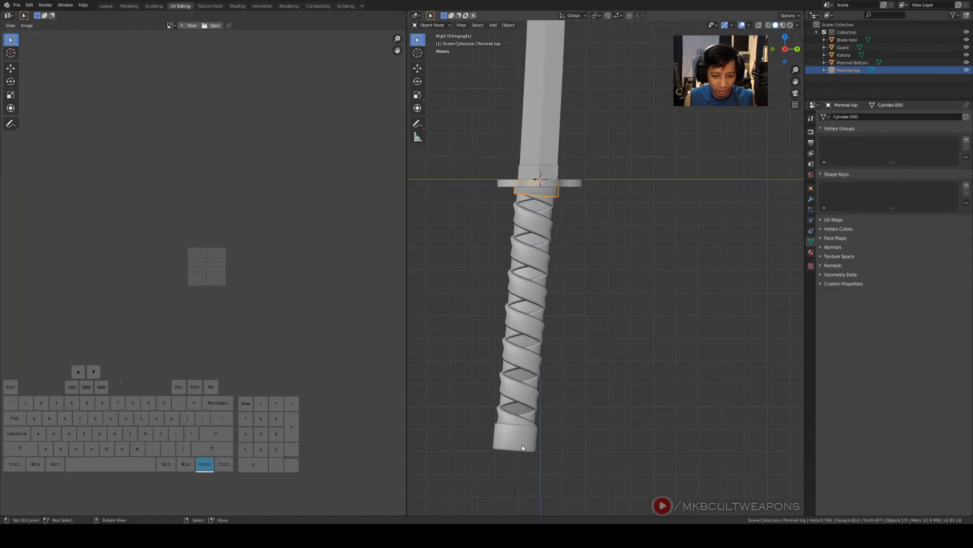
# Check the Pommel Bottom's UV layout in Edit Mode and deselect the object
pyautogui.click(520, 440)
pyautogui.press('Tab')
pyautogui.press('Tab')
pyautogui.rightClick(521, 445)
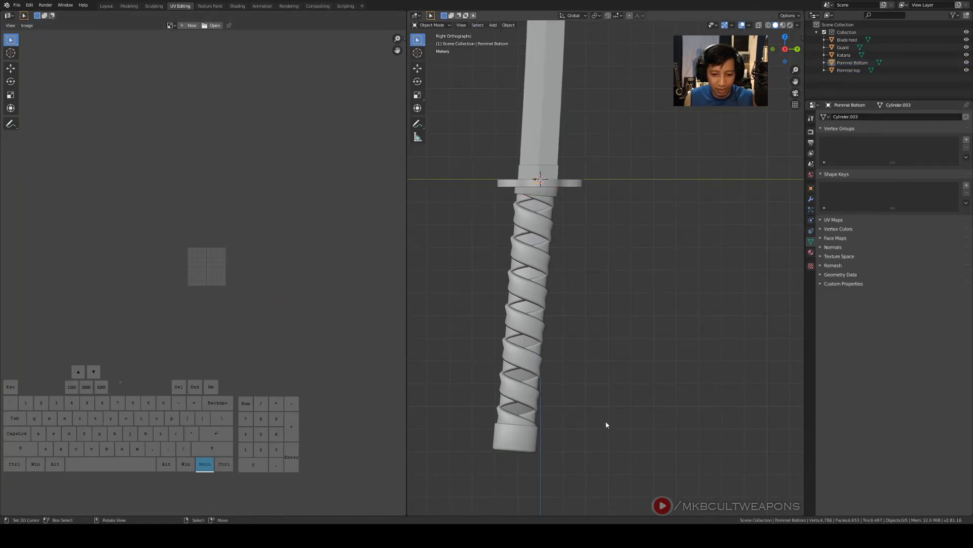
pyautogui.scroll(1, 522, 456)
pyautogui.click(515, 474)
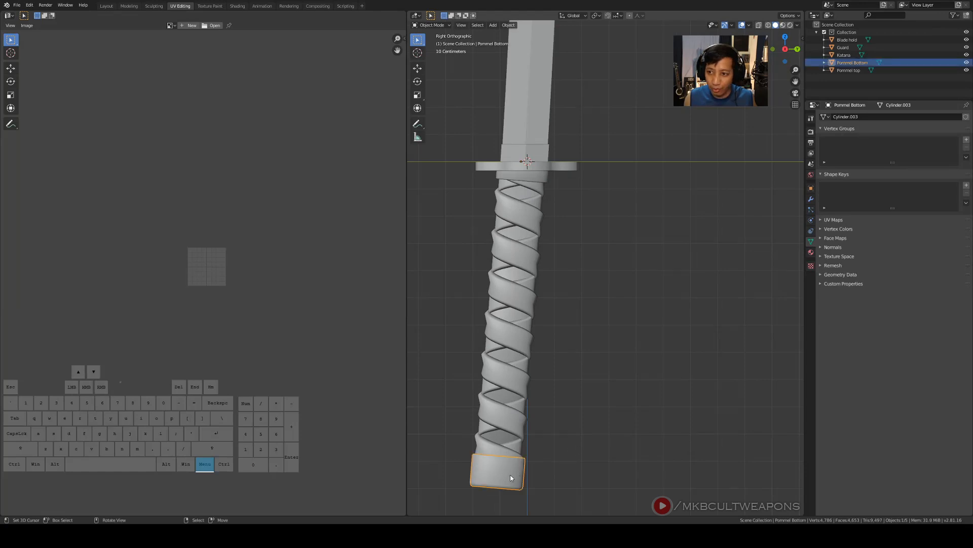
pyautogui.keyDown('shift'); pyautogui.click(537, 181); pyautogui.keyUp('shift')
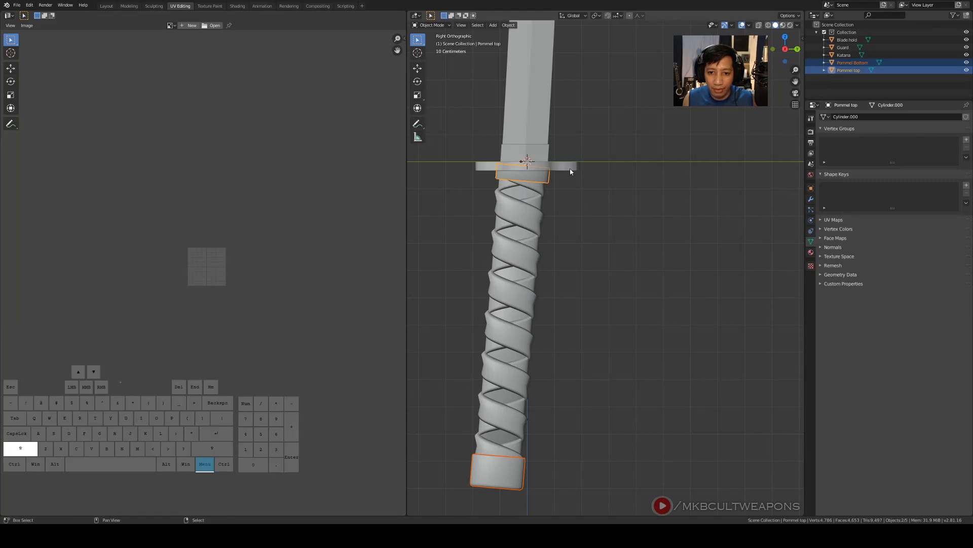
pyautogui.keyDown('shift'); pyautogui.click(554, 165); pyautogui.keyUp('shift')
pyautogui.keyDown('shift'); pyautogui.click(536, 152); pyautogui.keyUp('shift')
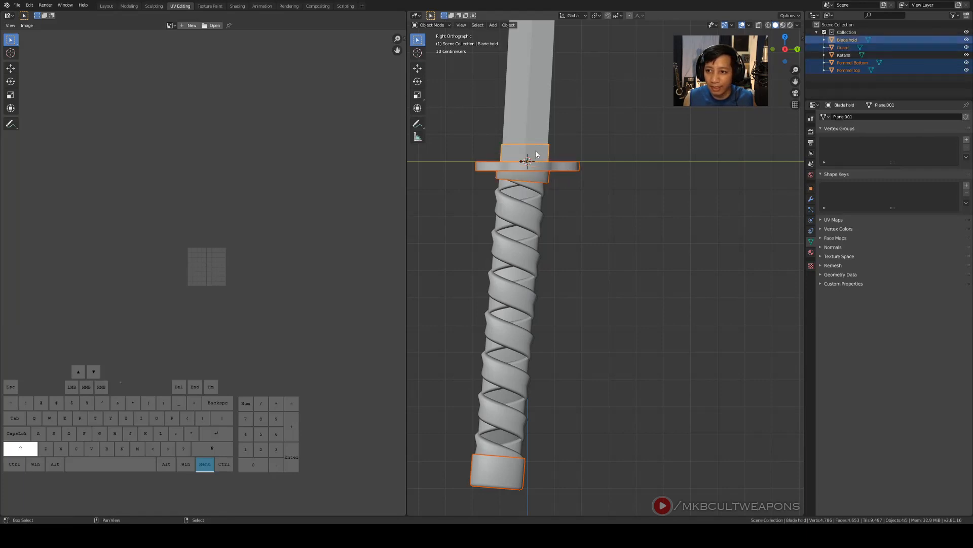
pyautogui.moveTo(612, 338); pyautogui.dragTo(632, 349, button='middle')
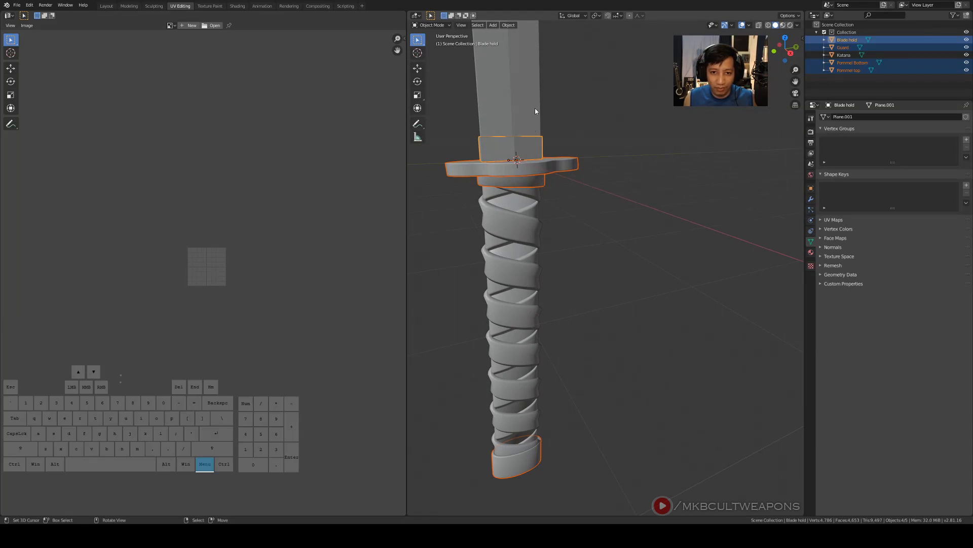
pyautogui.press('shift')
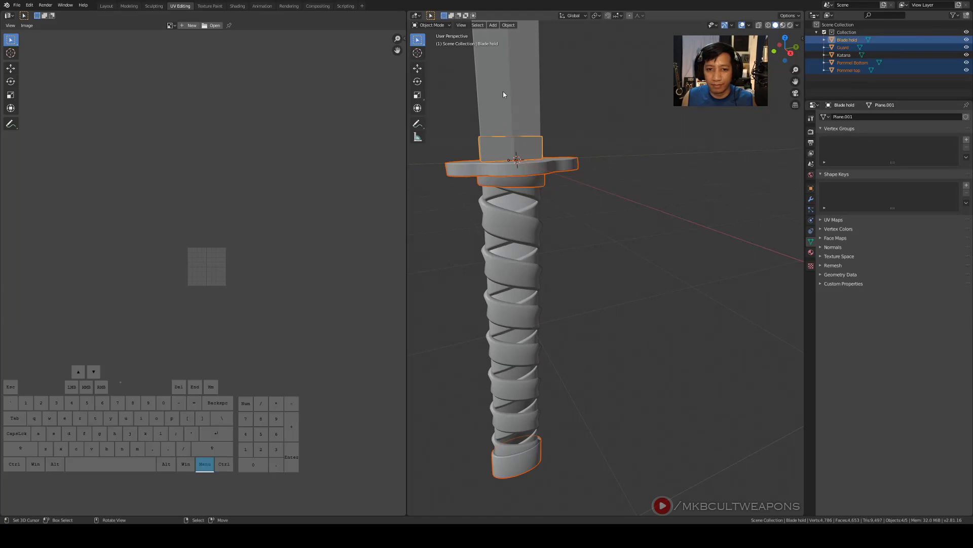
pyautogui.click(616, 207)
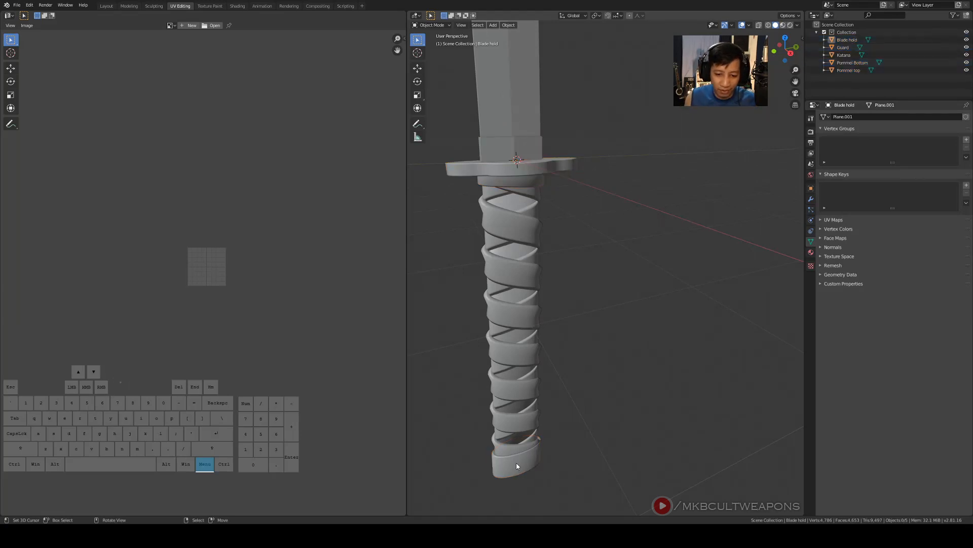
# Select Pommel Bottom, Pommel top, Guard, Blade hold and, as the active object, Katana, and join them into one object
pyautogui.click(509, 476)
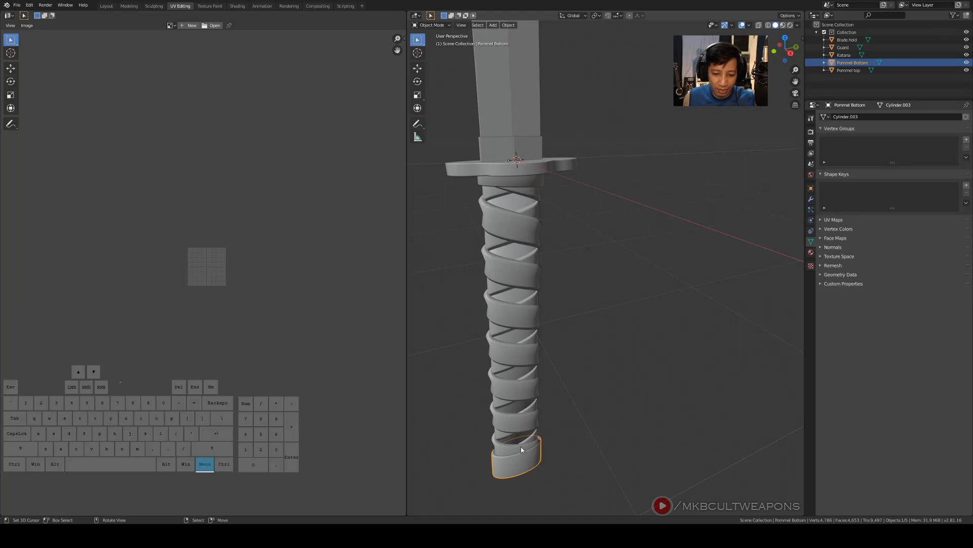
pyautogui.keyDown('shift'); pyautogui.rightClick(525, 180); pyautogui.keyUp('shift')
pyautogui.keyDown('shift'); pyautogui.rightClick(545, 166); pyautogui.keyUp('shift')
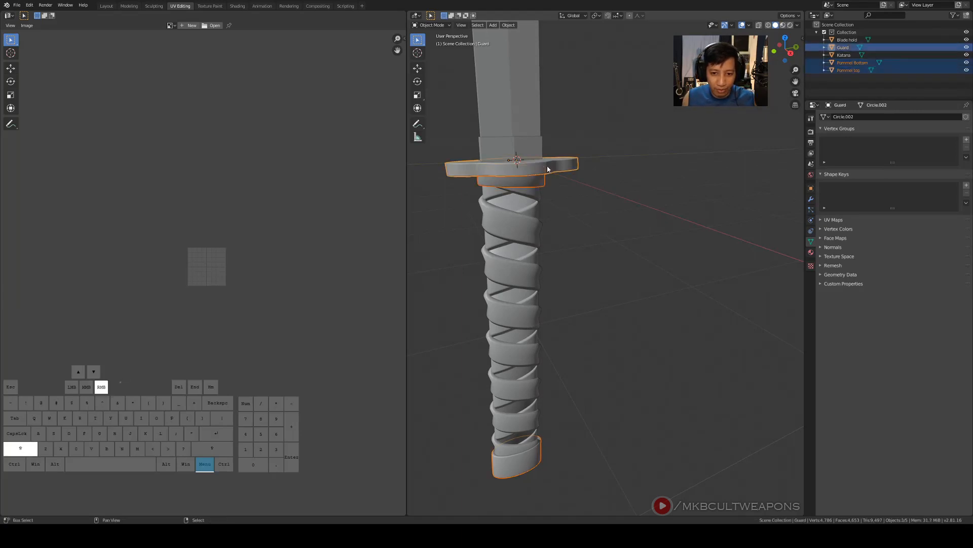
pyautogui.keyDown('shift'); pyautogui.rightClick(521, 150); pyautogui.keyUp('shift')
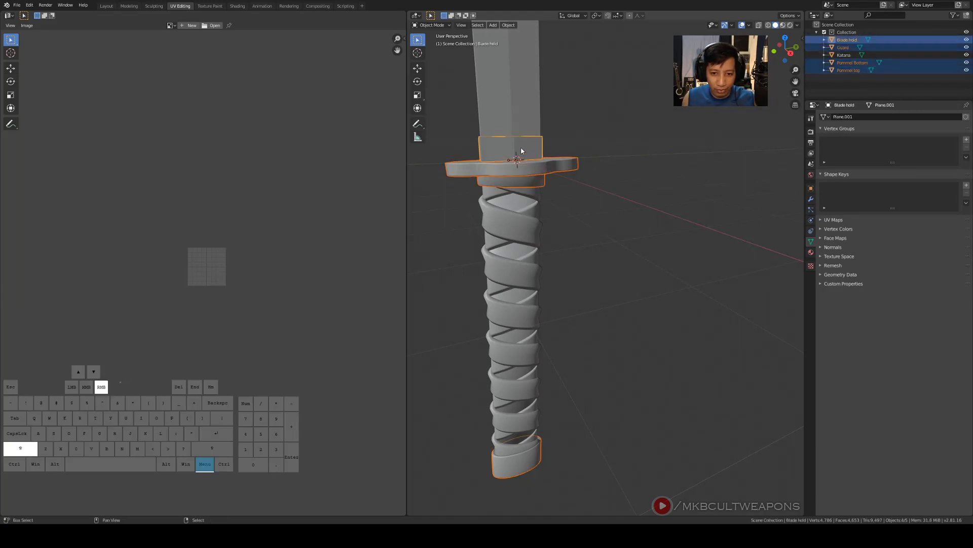
pyautogui.keyDown('shift'); pyautogui.rightClick(527, 117); pyautogui.keyUp('shift')
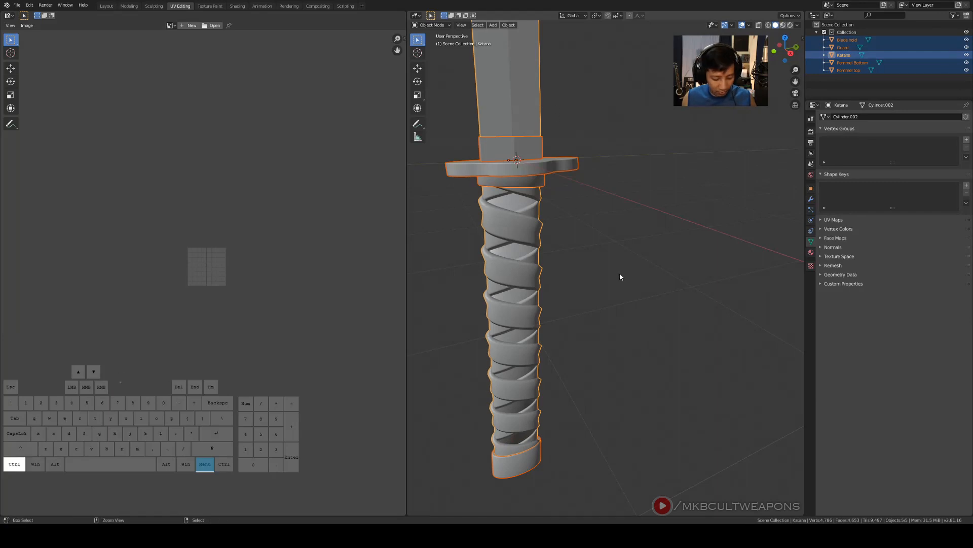
pyautogui.hotkey('ctrl', 'j')
pyautogui.scroll(-5, 620, 277)
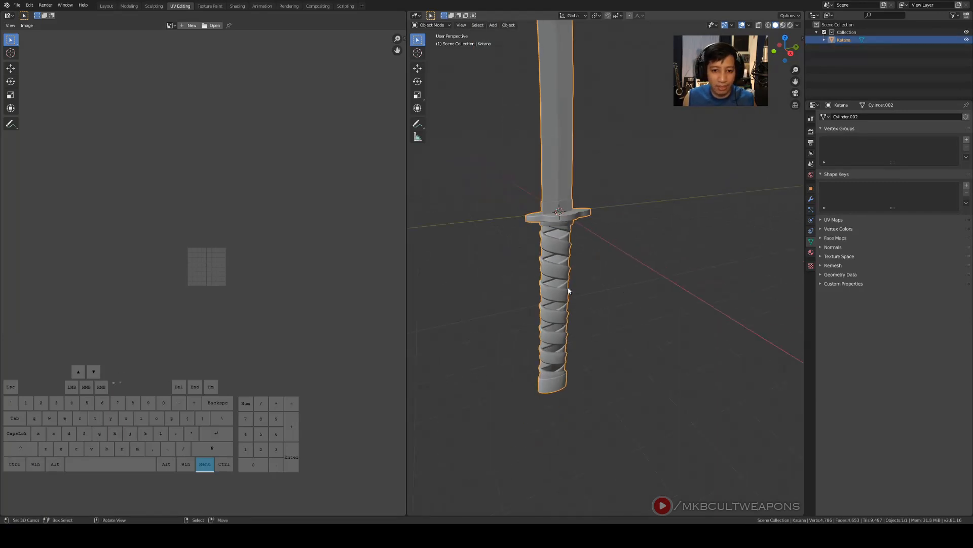
# Enter Edit Mode on the Katana and move the end pommel's UV islands from below the UV tile to the empty area on its right
pyautogui.moveTo(608, 277); pyautogui.dragTo(641, 290, button='middle')
pyautogui.press('Tab')
pyautogui.scroll(3, 340, 359)
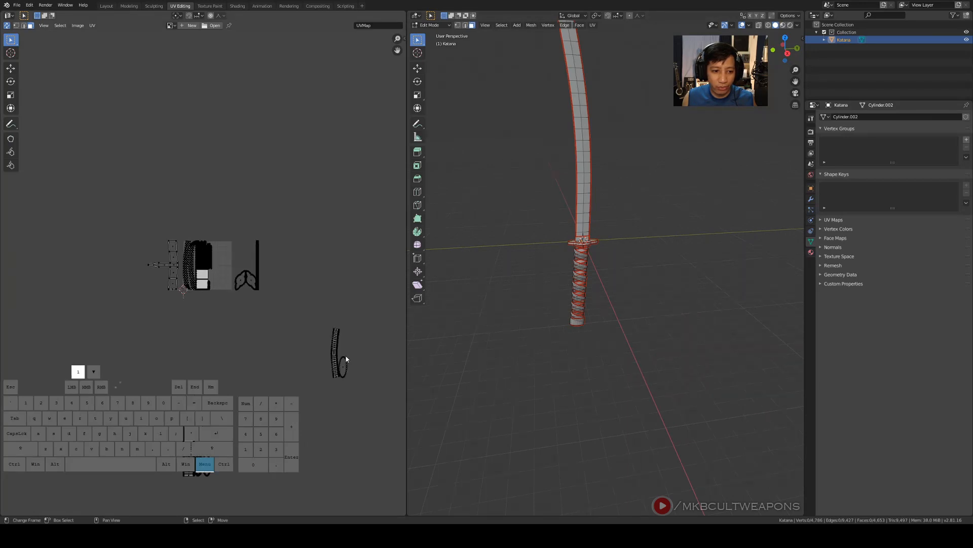
pyautogui.moveTo(338, 359); pyautogui.dragTo(289, 282, button='middle')
pyautogui.moveTo(261, 330); pyautogui.dragTo(259, 294, button='middle')
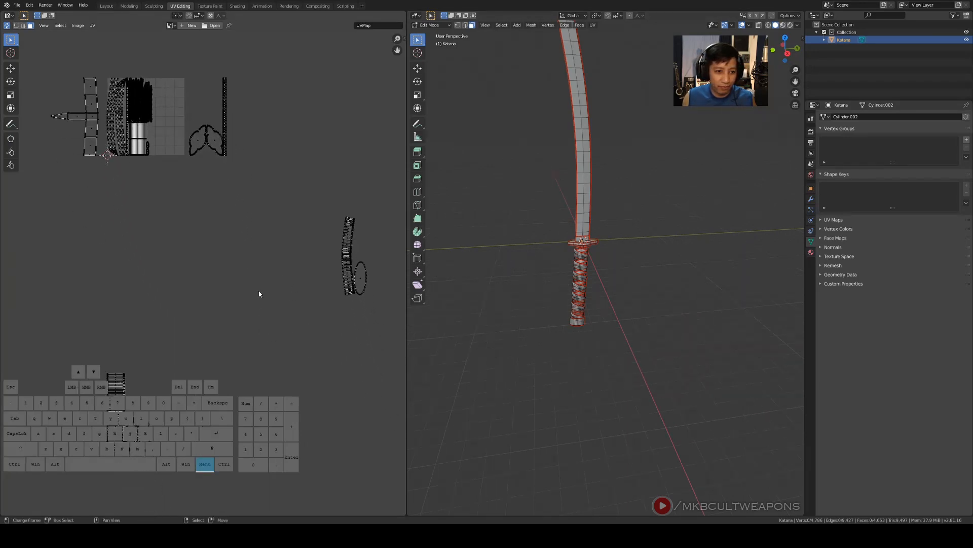
pyautogui.press('b')
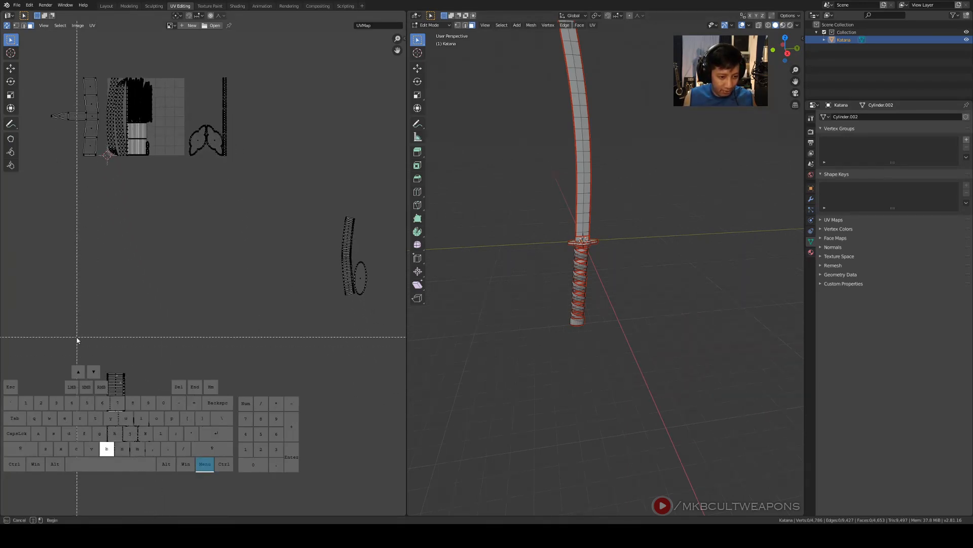
pyautogui.moveTo(78, 341); pyautogui.dragTo(210, 491)
pyautogui.press('g')
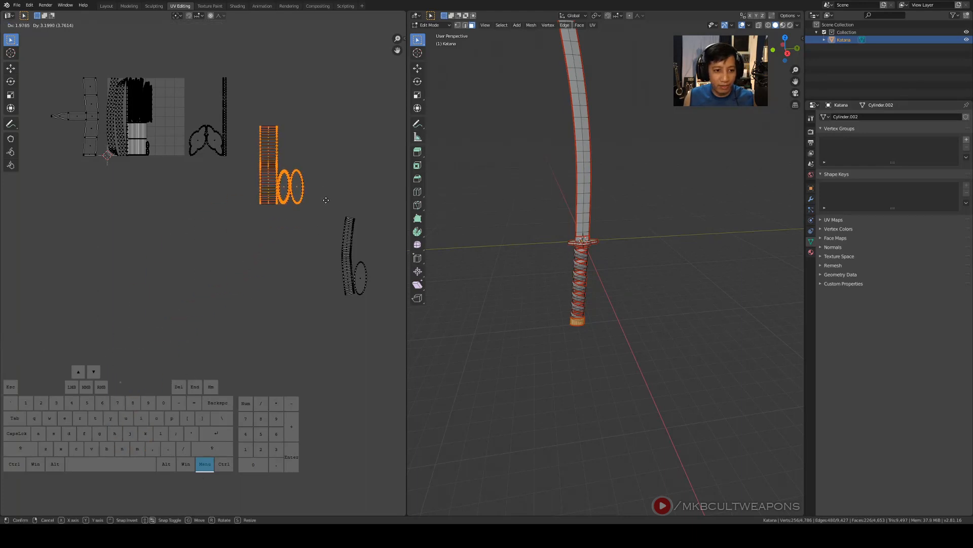
pyautogui.click(327, 203)
# Move the remaining pommel's curved strip and oval UV islands up from the far lower right, clear of the other pommel's islands
pyautogui.keyDown('shift'); pyautogui.moveTo(344, 288); pyautogui.dragTo(335, 399, button='middle'); pyautogui.keyUp('shift')
pyautogui.click(348, 309)
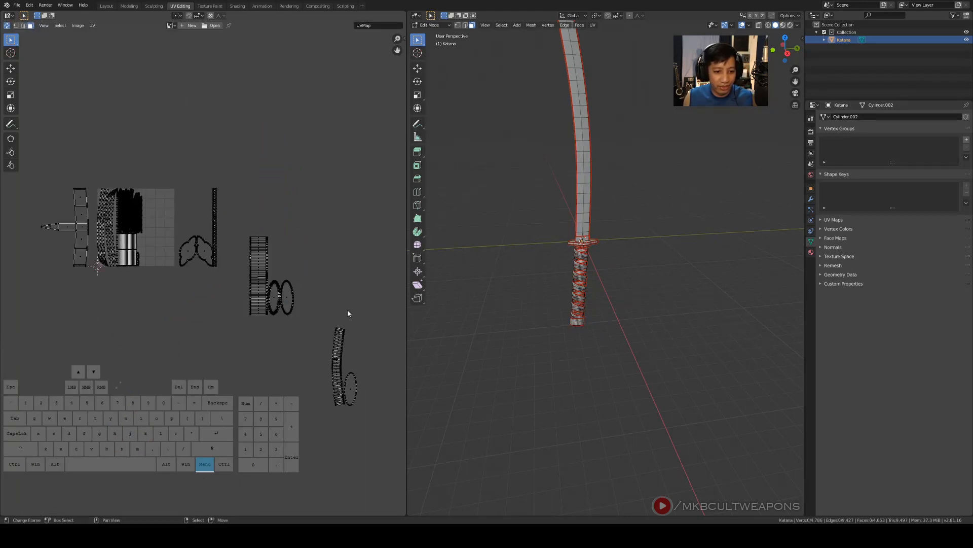
pyautogui.moveTo(320, 304); pyautogui.dragTo(379, 430)
pyautogui.press('g')
pyautogui.click(336, 257)
pyautogui.scroll(3, 311, 284)
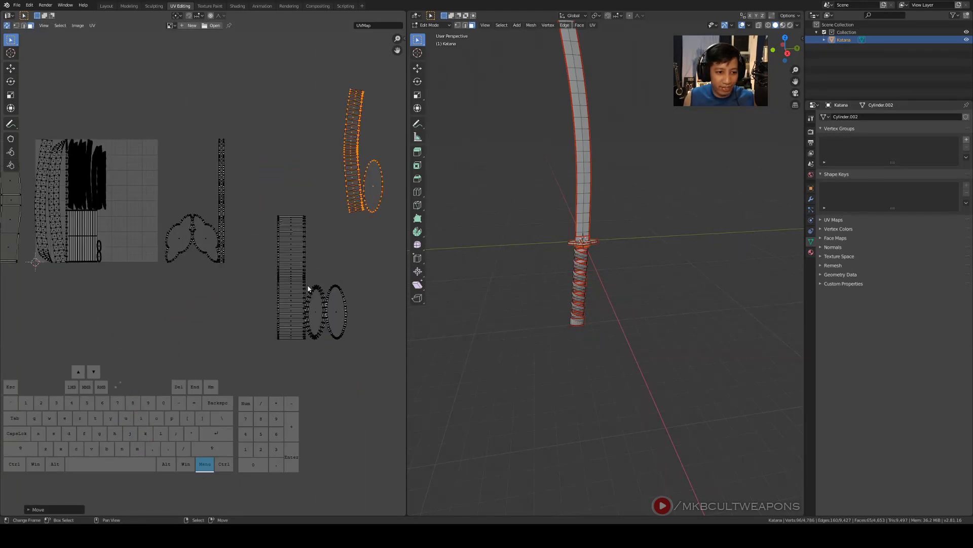
# Select the cross-shaped UV islands left of the tile and check which part of the sword they cover, then deselect them
pyautogui.keyDown('shift'); pyautogui.moveTo(305, 280); pyautogui.dragTo(333, 330, button='middle'); pyautogui.keyUp('shift')
pyautogui.scroll(-2, 208, 278)
pyautogui.keyDown('shift'); pyautogui.moveTo(205, 275); pyautogui.dragTo(228, 283, button='middle'); pyautogui.keyUp('shift')
pyautogui.scroll(1, 213, 294)
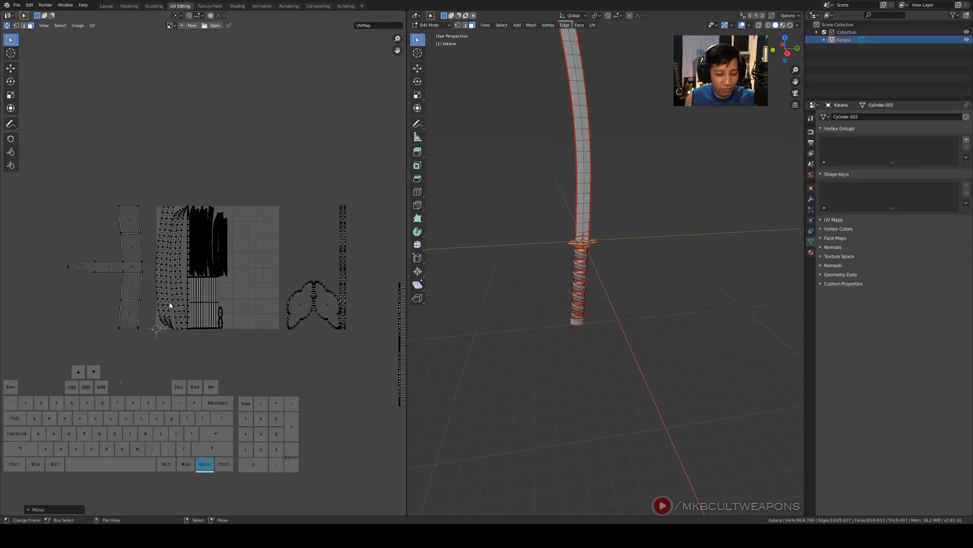
pyautogui.moveTo(50, 190); pyautogui.dragTo(145, 343)
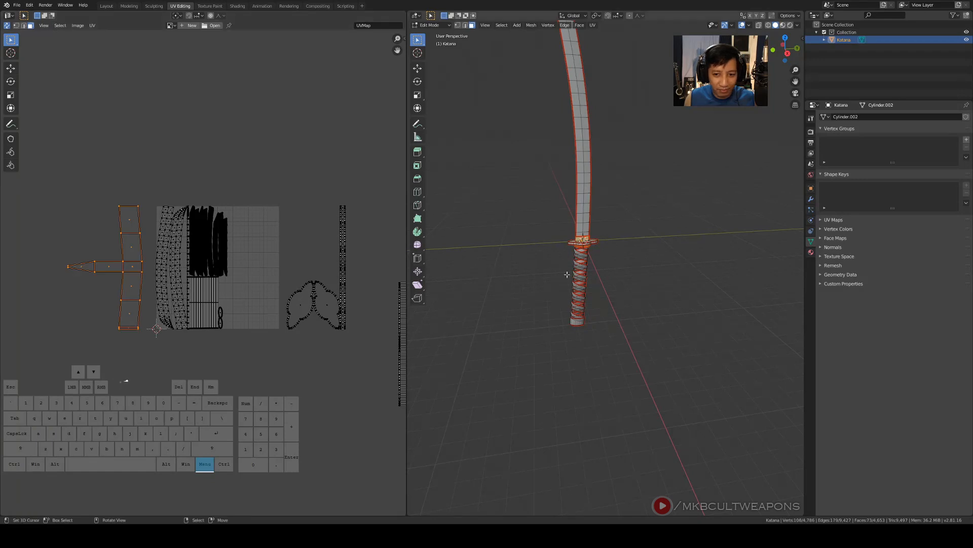
pyautogui.scroll(3, 618, 273)
pyautogui.scroll(2, 618, 274)
pyautogui.keyDown('shift'); pyautogui.moveTo(551, 229); pyautogui.dragTo(596, 267, button='middle'); pyautogui.keyUp('shift')
pyautogui.rightClick(634, 248)
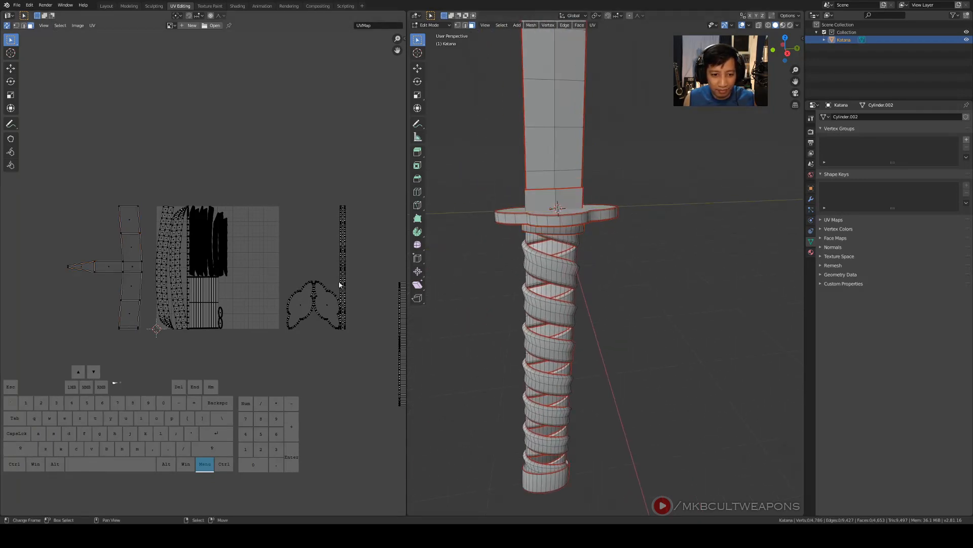
# Select the blade hold's cross-shaped UV islands left of the tile and scale them down to about one third
pyautogui.press('b')
pyautogui.moveTo(62, 174); pyautogui.dragTo(151, 361)
pyautogui.scroll(2, 79, 199)
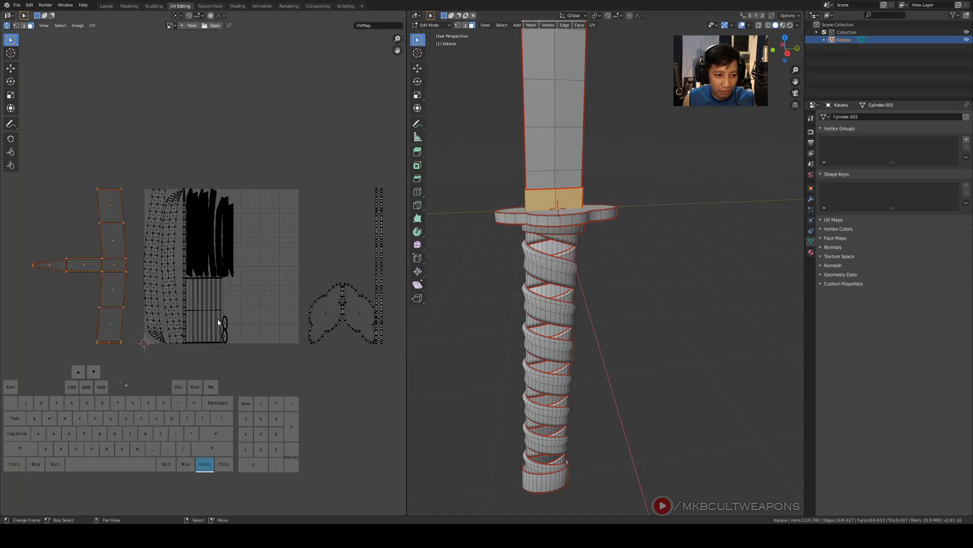
pyautogui.scroll(-2, 172, 347)
pyautogui.scroll(2, 174, 347)
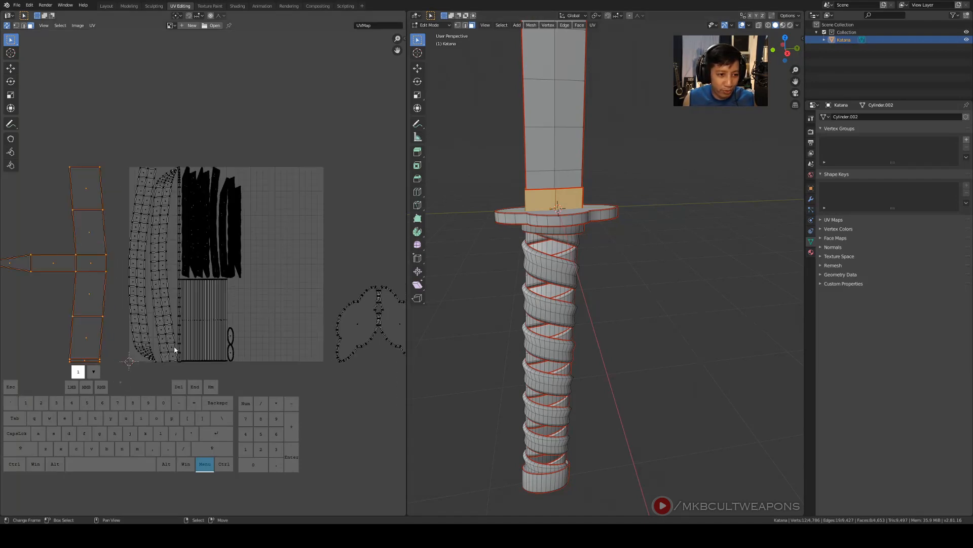
pyautogui.keyDown('shift'); pyautogui.moveTo(231, 345); pyautogui.dragTo(238, 373, button='middle'); pyautogui.keyUp('shift')
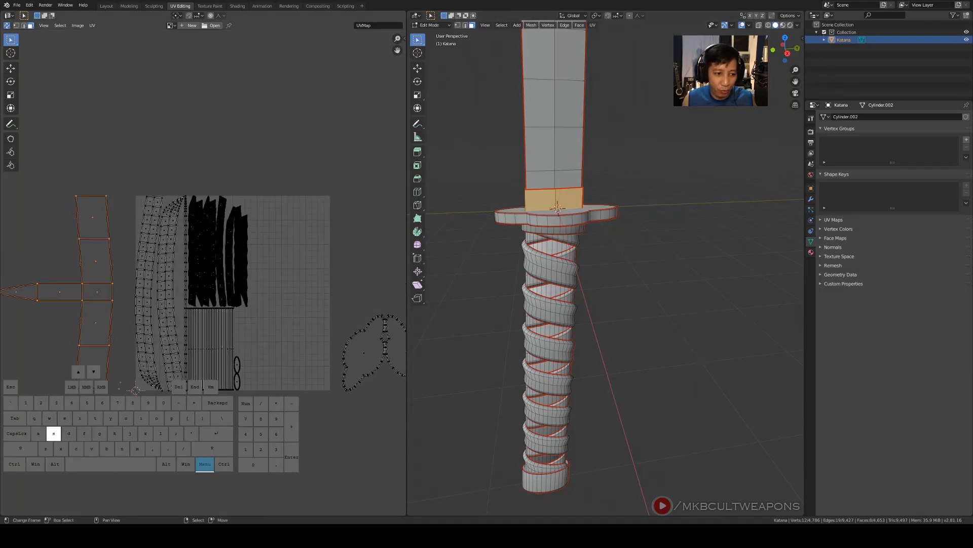
pyautogui.click(103, 354)
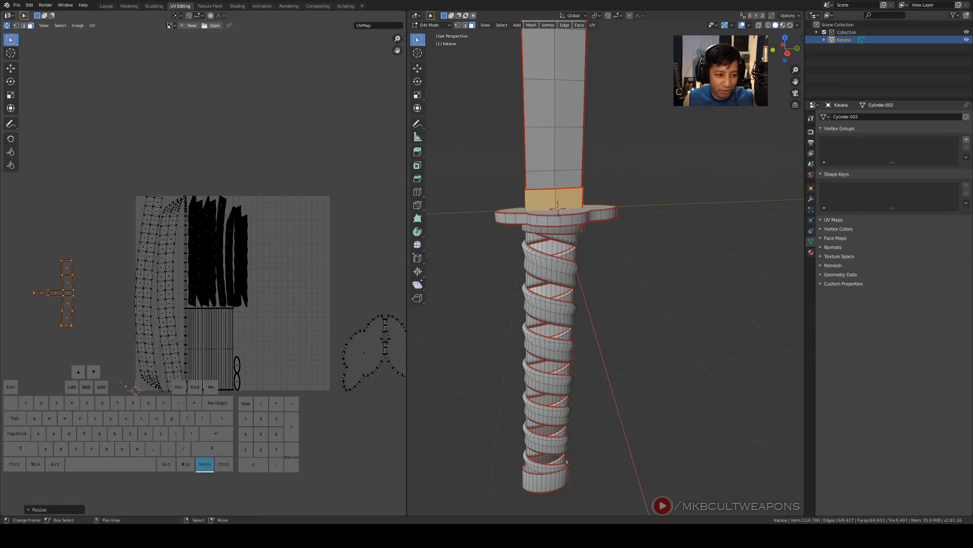
# Move the blade hold's UV islands above the UV tile and scale them down slightly, to about 0.9
pyautogui.press('g')
pyautogui.click(350, 248)
pyautogui.keyDown('shift'); pyautogui.moveTo(343, 317); pyautogui.dragTo(277, 260, button='middle'); pyautogui.keyUp('shift')
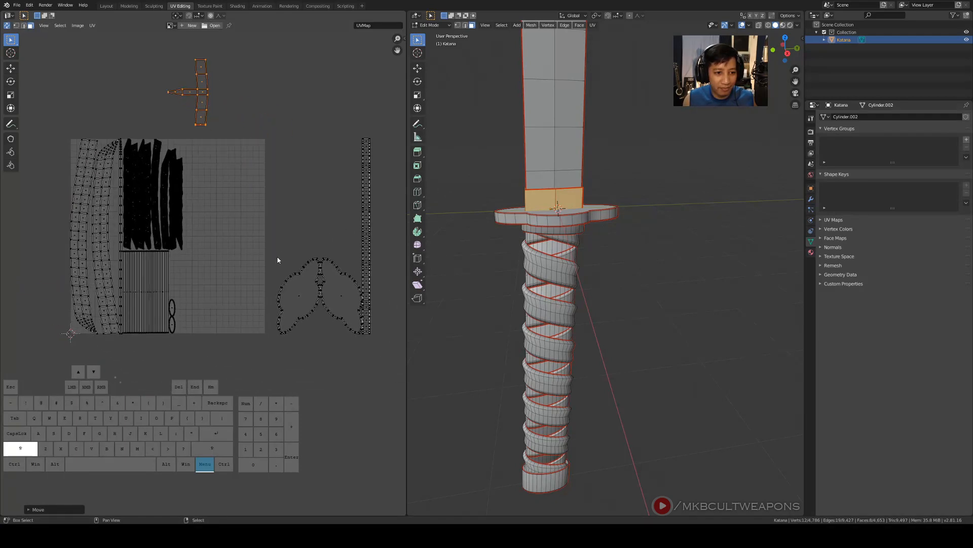
pyautogui.press('s')
pyautogui.click(265, 245)
# Move the guard's left face UV island along X toward the tile, about 0.11 away from its neighbouring island
pyautogui.keyDown('shift'); pyautogui.moveTo(347, 312); pyautogui.dragTo(333, 344, button='middle'); pyautogui.keyUp('shift')
pyautogui.scroll(2, 313, 294)
pyautogui.scroll(-2, 314, 294)
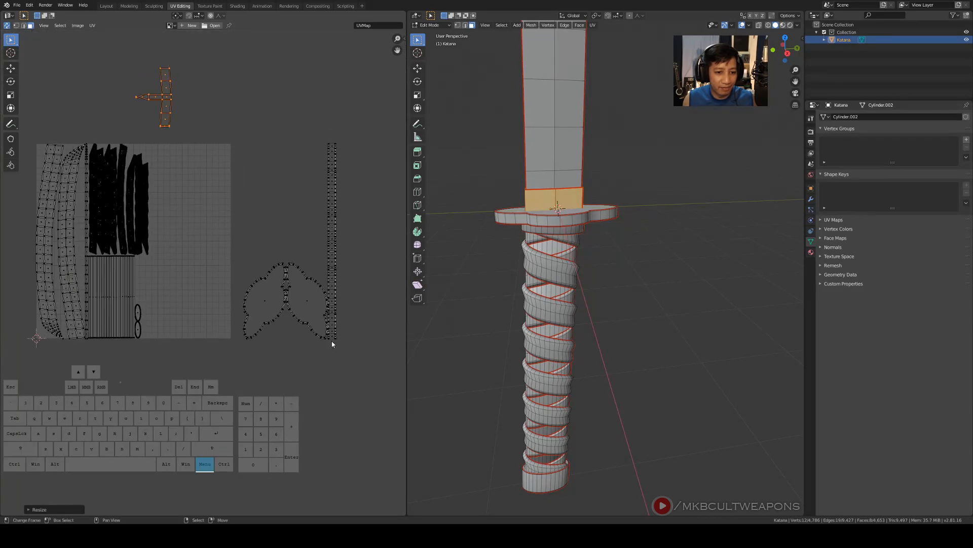
pyautogui.click(268, 294)
pyautogui.press('l')
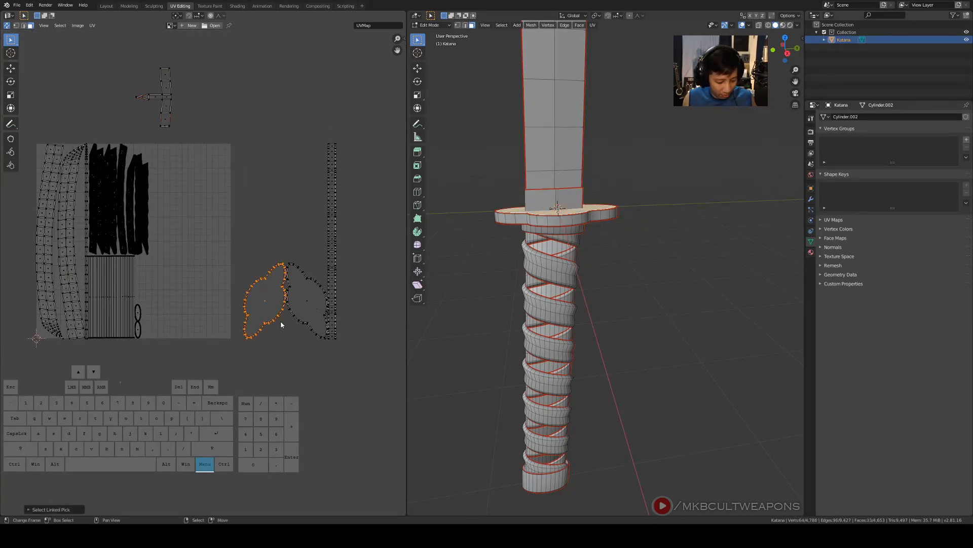
pyautogui.press('g')
pyautogui.press('y')
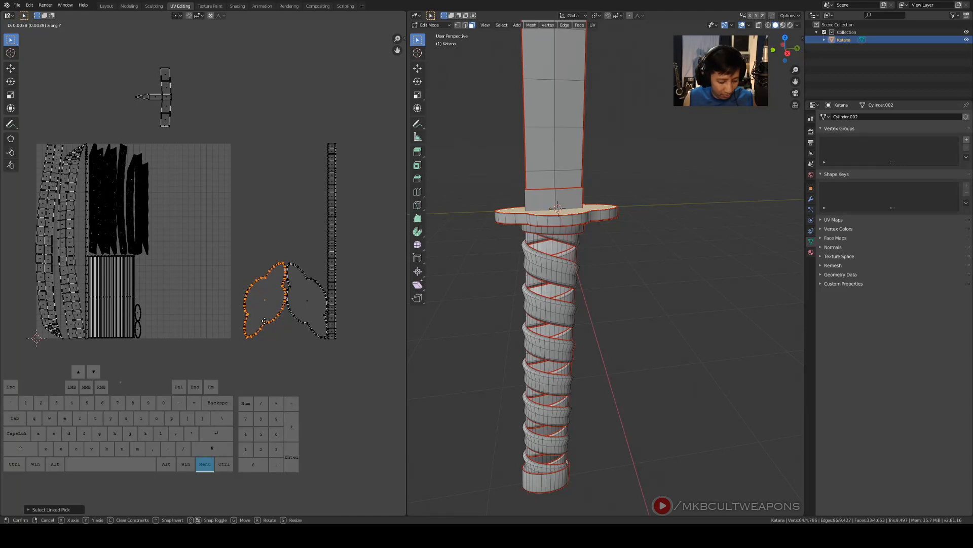
pyautogui.press('x')
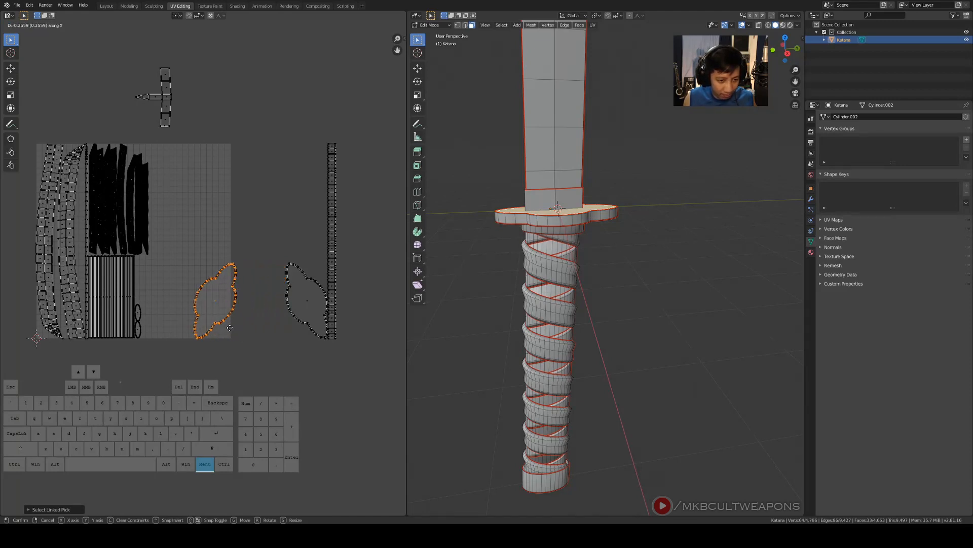
pyautogui.click(259, 334)
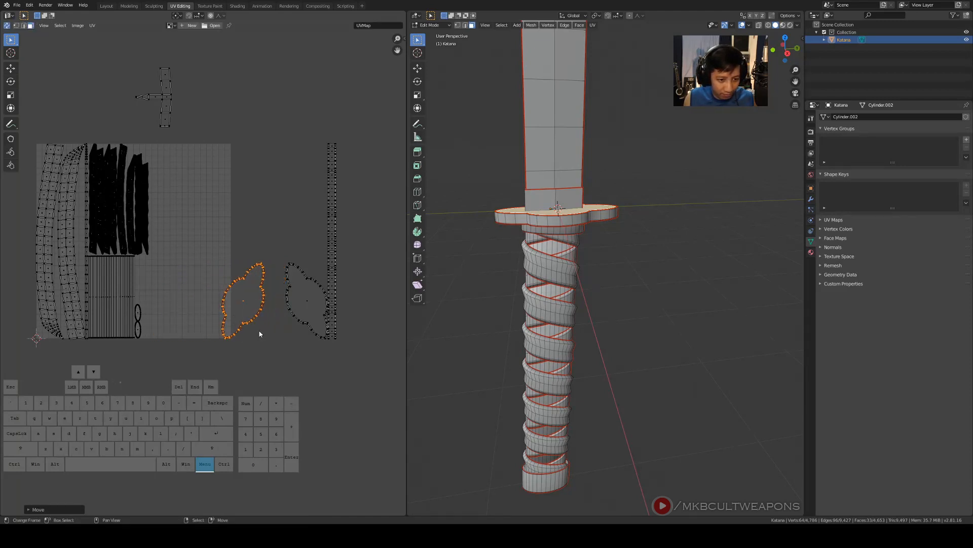
# Move the guard's right face UV island along X, away from the side strips and close beside the left face island
pyautogui.rightClick(303, 305)
pyautogui.press('l')
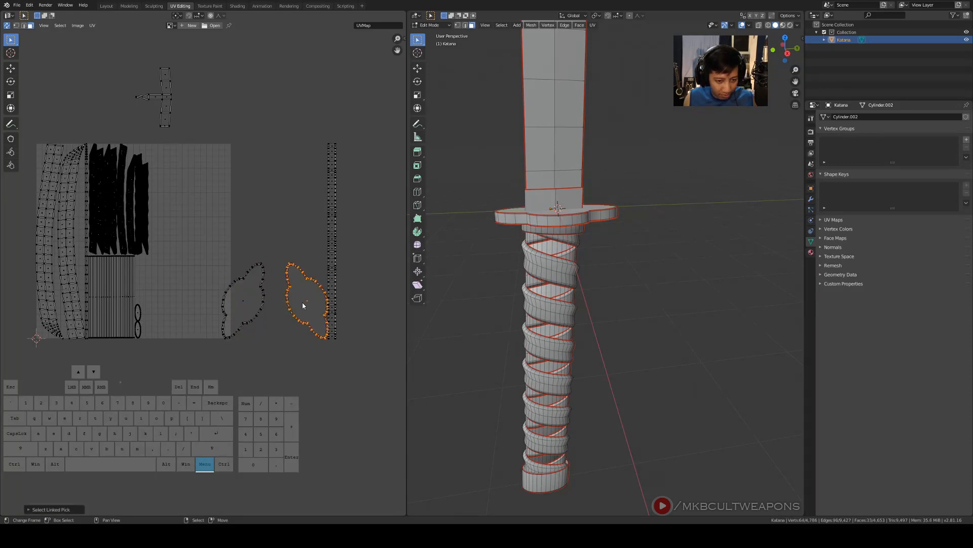
pyautogui.press('g')
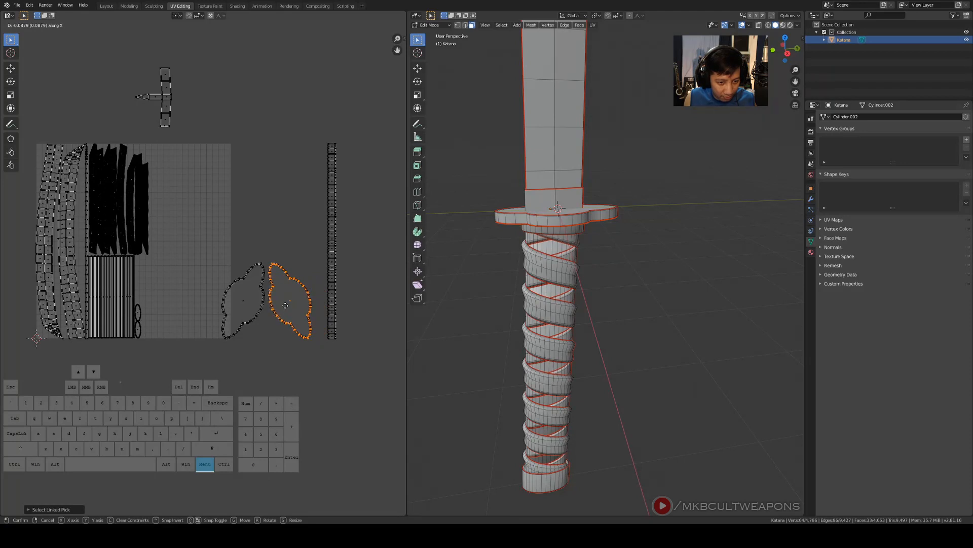
pyautogui.click(288, 307)
# Select the long vertical UV strips beside the guard faces and check which part of the guard they cover
pyautogui.press('b')
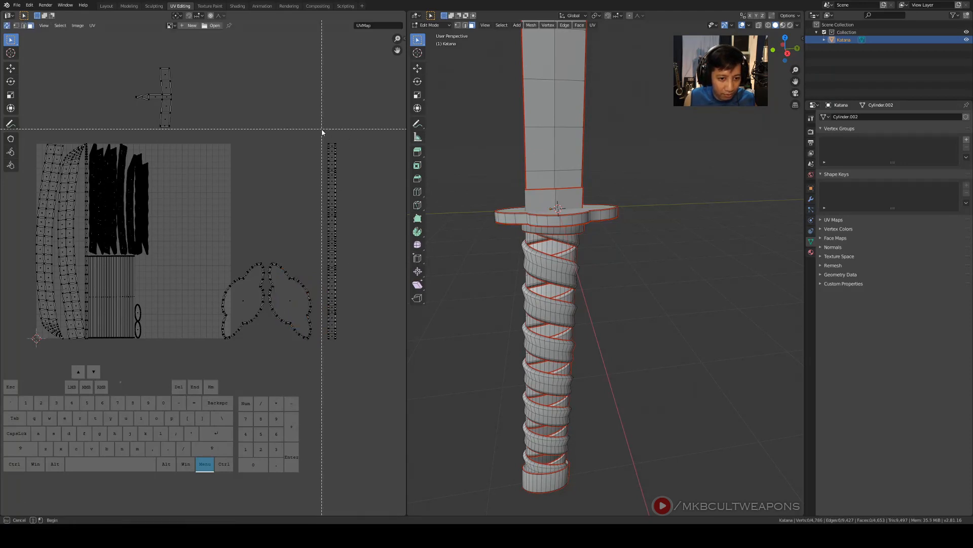
pyautogui.moveTo(324, 129); pyautogui.dragTo(389, 364)
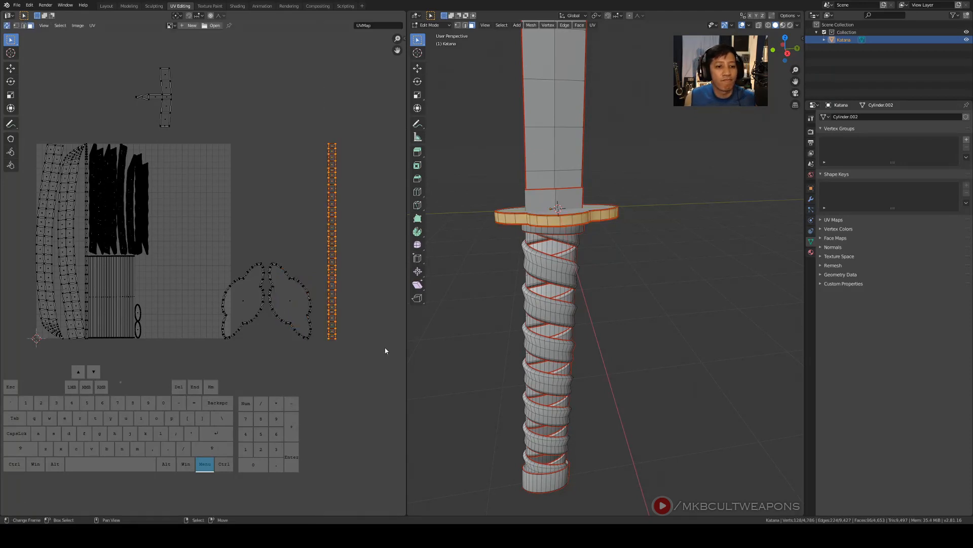
pyautogui.scroll(3, 358, 293)
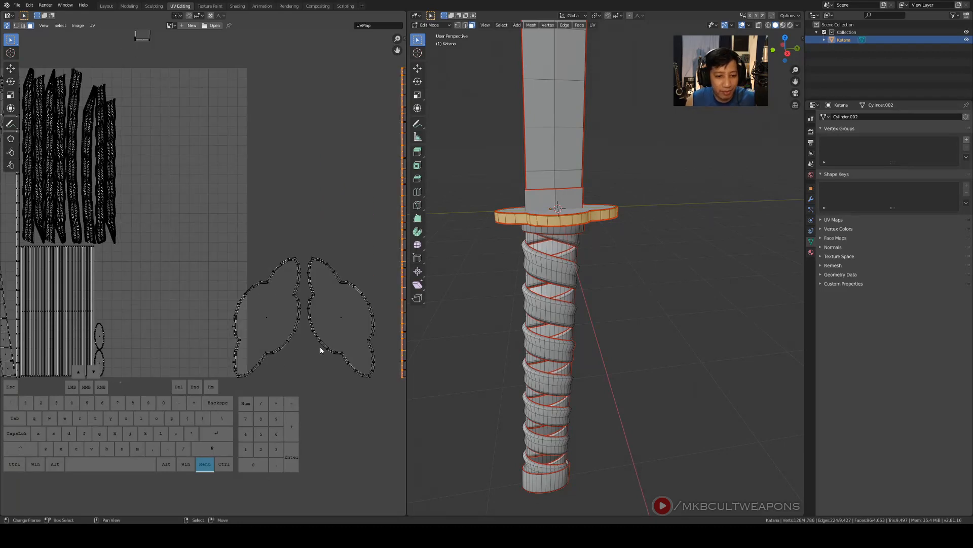
pyautogui.scroll(-3, 320, 348)
pyautogui.scroll(2, 264, 365)
# Move the guard's left face UV island directly above the right face island so the two are stacked vertically
pyautogui.click(264, 365)
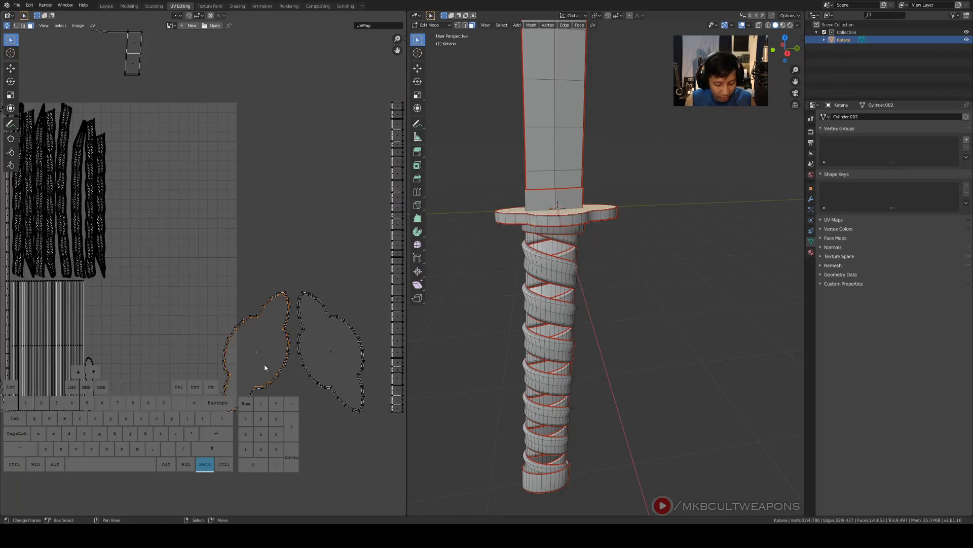
pyautogui.press('l')
pyautogui.press('g')
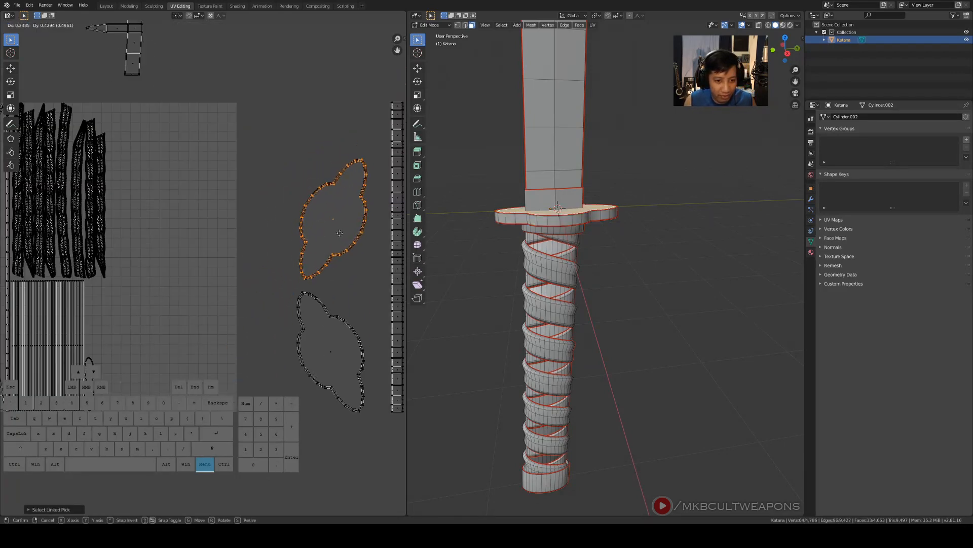
pyautogui.click(337, 239)
# Select both guard face islands and the guard's side strips and move them together along X into the empty right part of the UV tile
pyautogui.scroll(-2, 337, 246)
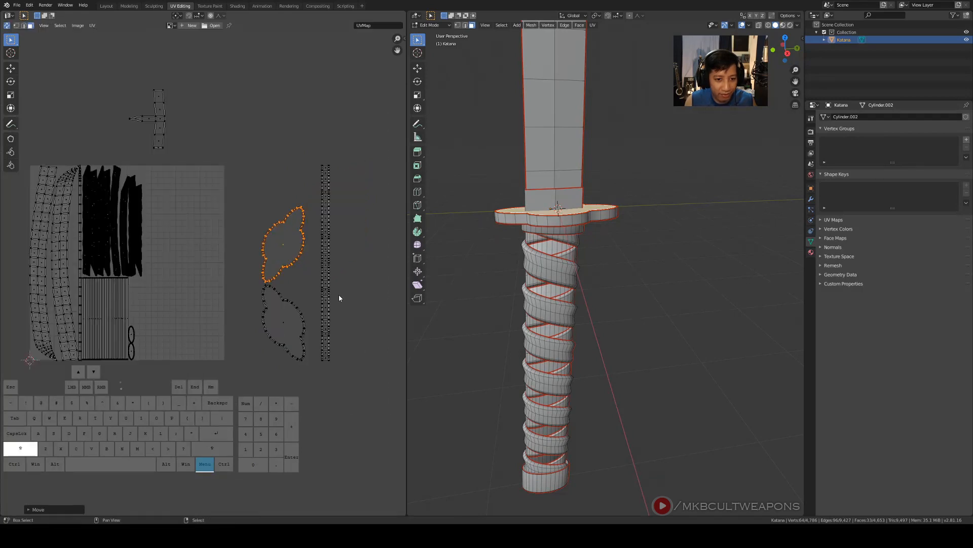
pyautogui.keyDown('shift'); pyautogui.moveTo(339, 294); pyautogui.dragTo(292, 300, button='middle'); pyautogui.keyUp('shift')
pyautogui.scroll(1, 311, 321)
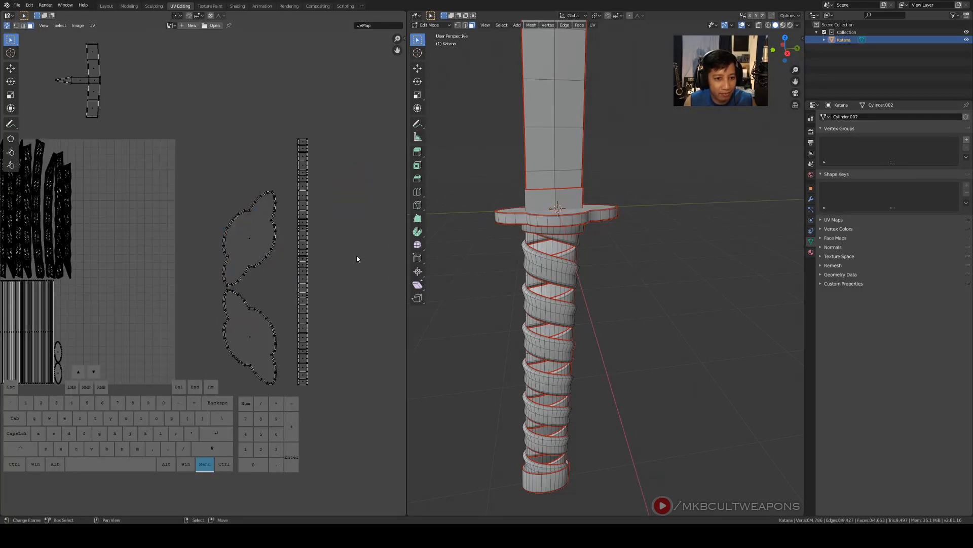
pyautogui.press('b')
pyautogui.moveTo(185, 106); pyautogui.dragTo(348, 415)
pyautogui.scroll(-1, 237, 245)
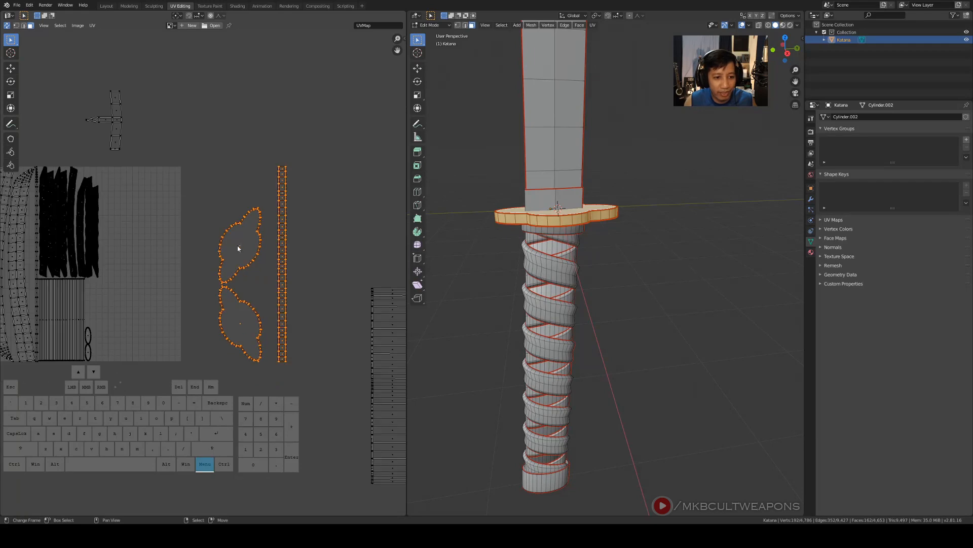
pyautogui.scroll(-3, 259, 291)
pyautogui.scroll(4, 259, 291)
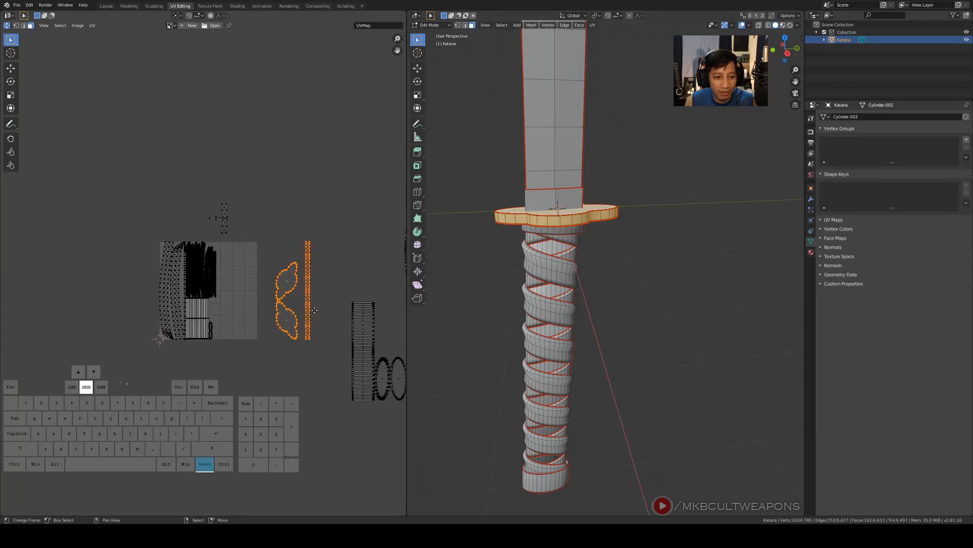
pyautogui.keyDown('shift'); pyautogui.moveTo(337, 282); pyautogui.dragTo(235, 292, button='middle'); pyautogui.keyUp('shift')
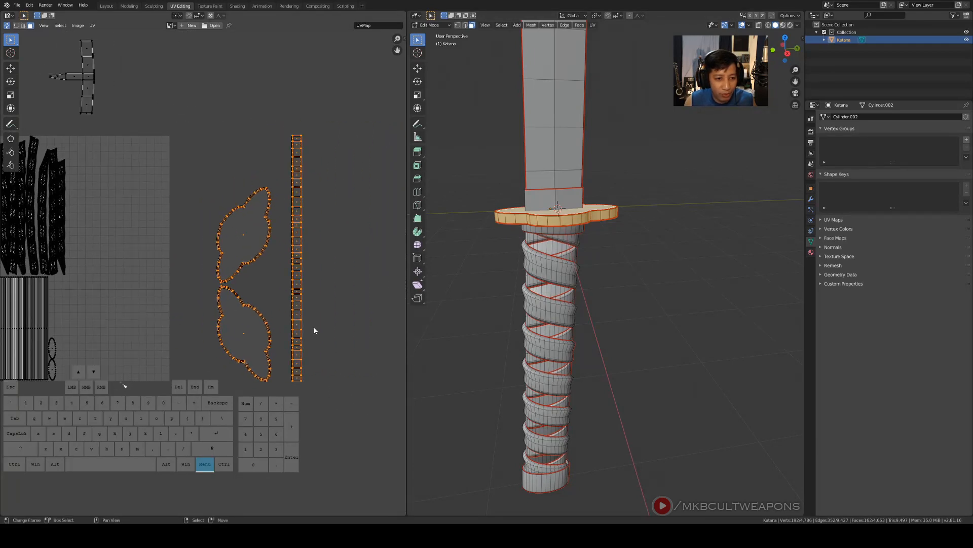
pyautogui.scroll(-2, 298, 322)
pyautogui.scroll(1, 300, 322)
pyautogui.keyDown('shift'); pyautogui.moveTo(300, 322); pyautogui.dragTo(310, 323, button='middle'); pyautogui.keyUp('shift')
pyautogui.press('g')
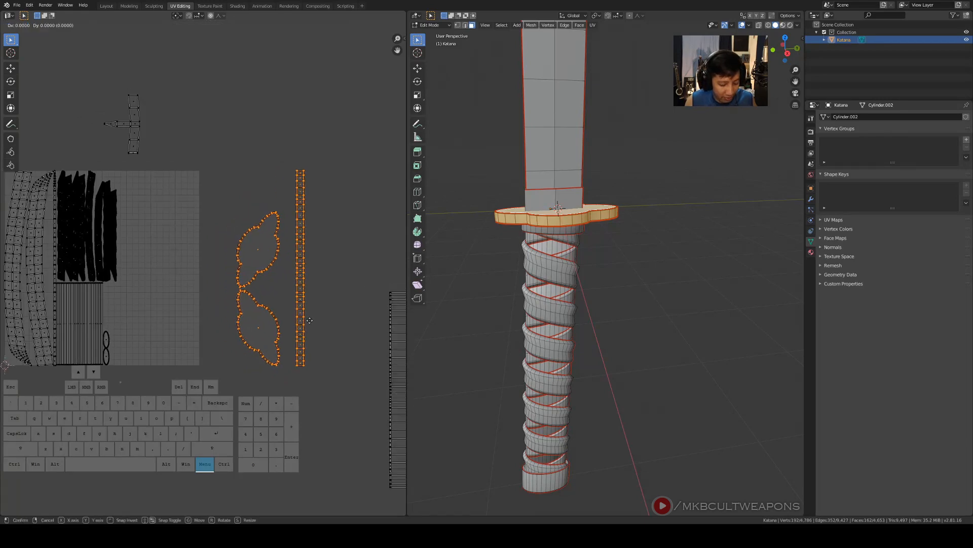
pyautogui.press('x')
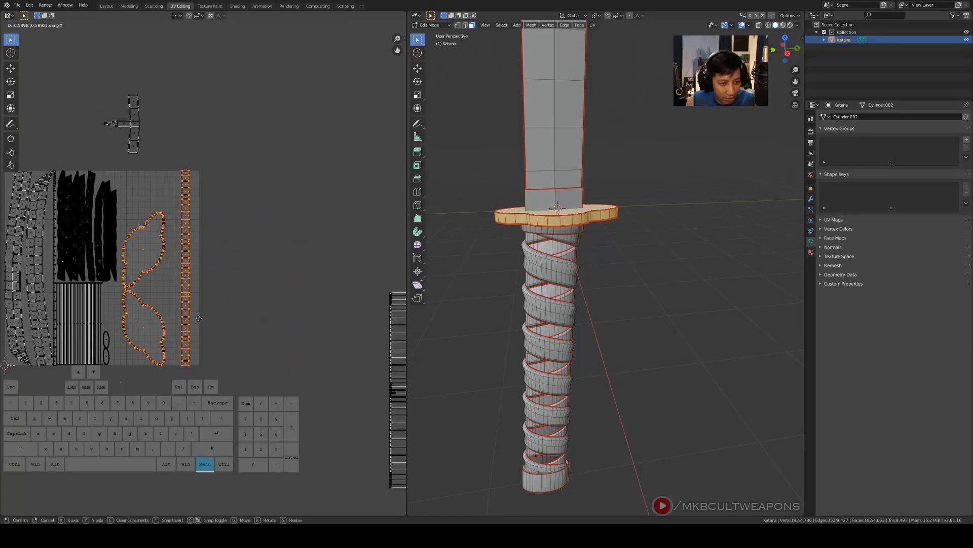
pyautogui.click(202, 321)
# Scale the guard's face and side-strip UV islands down slightly together and move them into the tile's lower right corner
pyautogui.scroll(2, 213, 330)
pyautogui.keyDown('shift'); pyautogui.moveTo(225, 336); pyautogui.dragTo(259, 340, button='middle'); pyautogui.keyUp('shift')
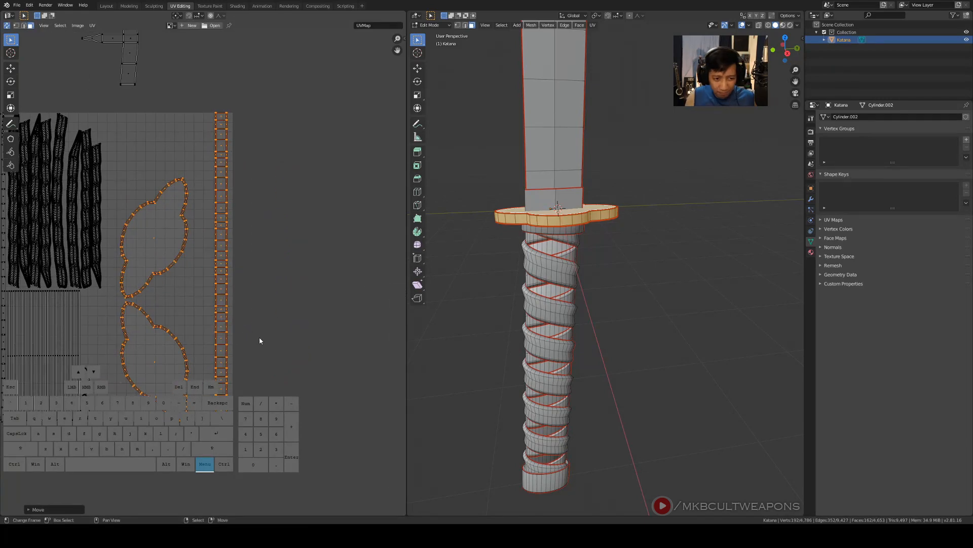
pyautogui.press('s')
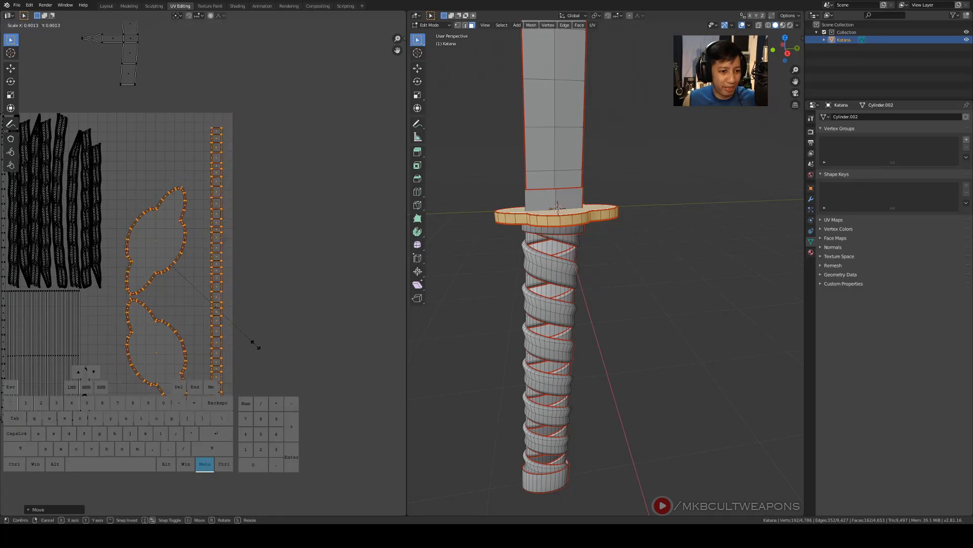
pyautogui.click(250, 352)
pyautogui.press('g')
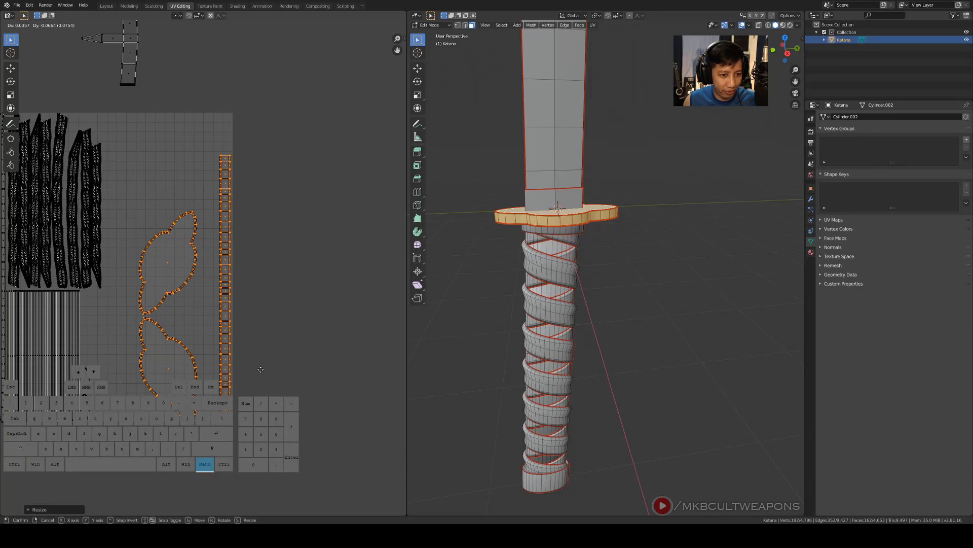
pyautogui.click(260, 369)
pyautogui.scroll(-2, 260, 369)
pyautogui.scroll(4, 260, 373)
pyautogui.keyDown('shift'); pyautogui.moveTo(256, 370); pyautogui.dragTo(261, 345, button='middle'); pyautogui.keyUp('shift')
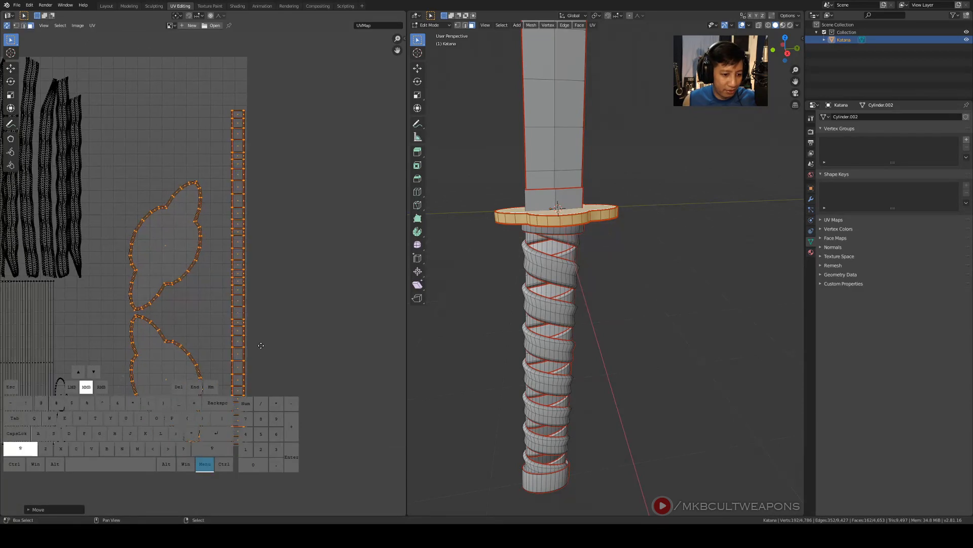
# Select the two stacked guard face islands and move them along X close beside the guard's side strips
pyautogui.click(170, 377)
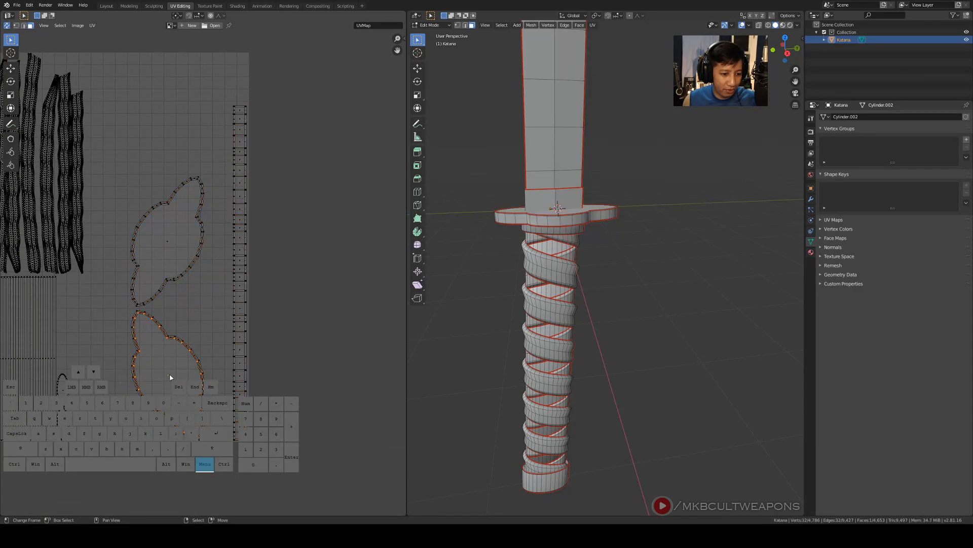
pyautogui.keyDown('shift'); pyautogui.click(172, 259); pyautogui.keyUp('shift')
pyautogui.press('l')
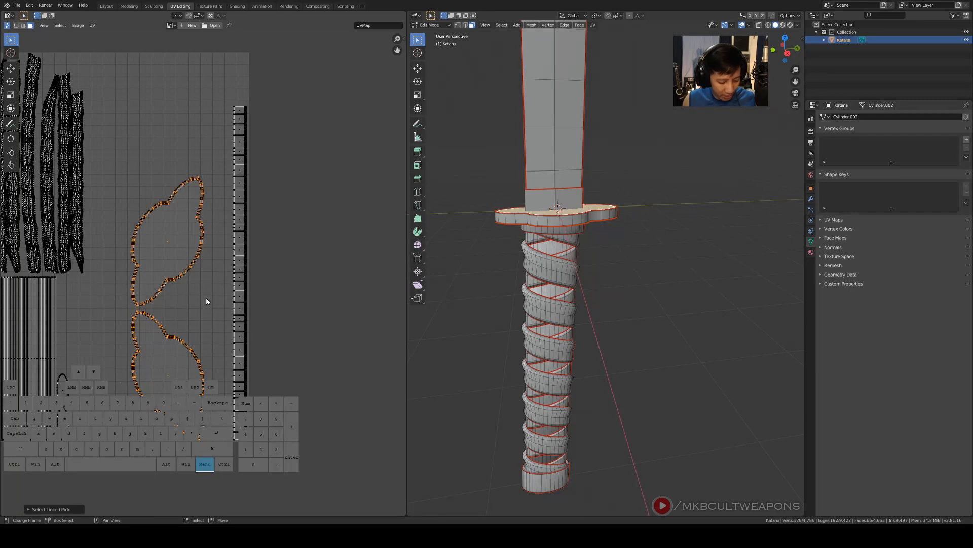
pyautogui.press('g')
pyautogui.press('y')
pyautogui.press('x')
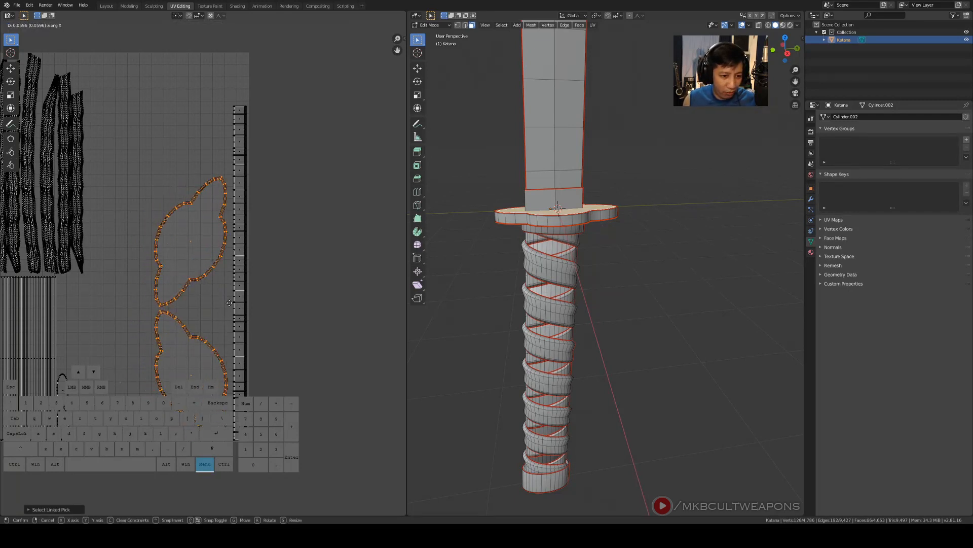
pyautogui.click(230, 303)
pyautogui.scroll(-3, 290, 352)
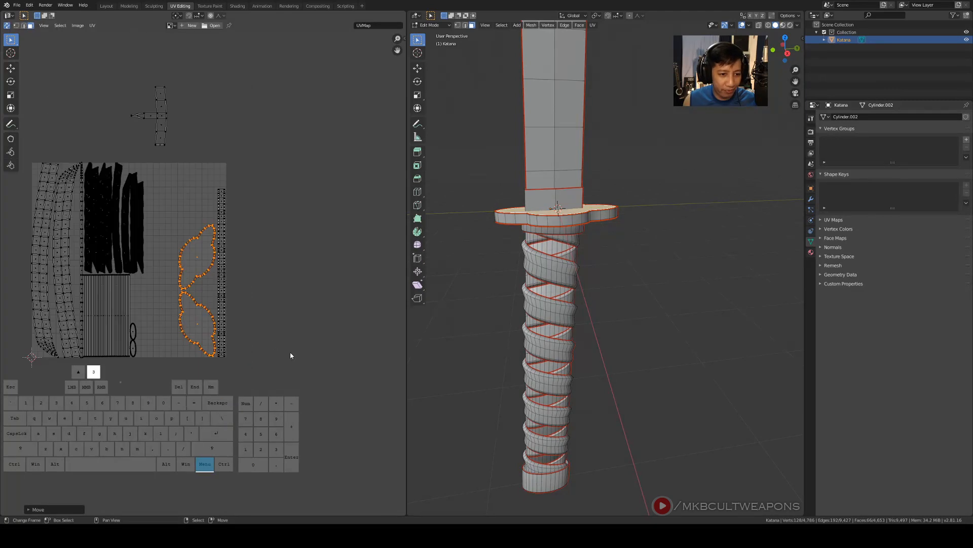
# Select only the UV islands of the collar ring below the guard and scale them to about half size
pyautogui.hotkey('alt', 'a')
pyautogui.scroll(-1, 293, 357)
pyautogui.keyDown('shift'); pyautogui.moveTo(300, 361); pyautogui.dragTo(214, 312, button='middle'); pyautogui.keyUp('shift')
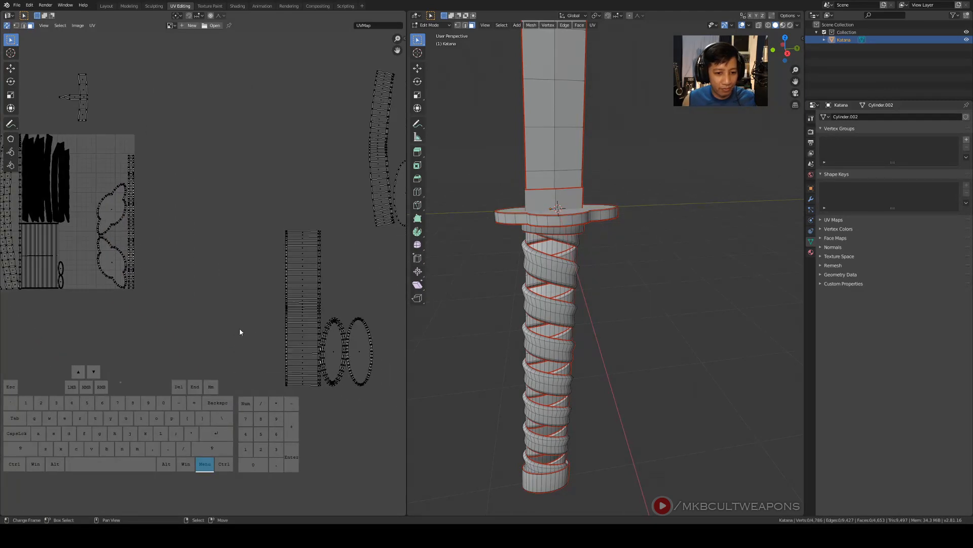
pyautogui.scroll(-3, 281, 350)
pyautogui.scroll(2, 283, 349)
pyautogui.keyDown('shift'); pyautogui.moveTo(371, 309); pyautogui.dragTo(341, 316, button='middle'); pyautogui.keyUp('shift')
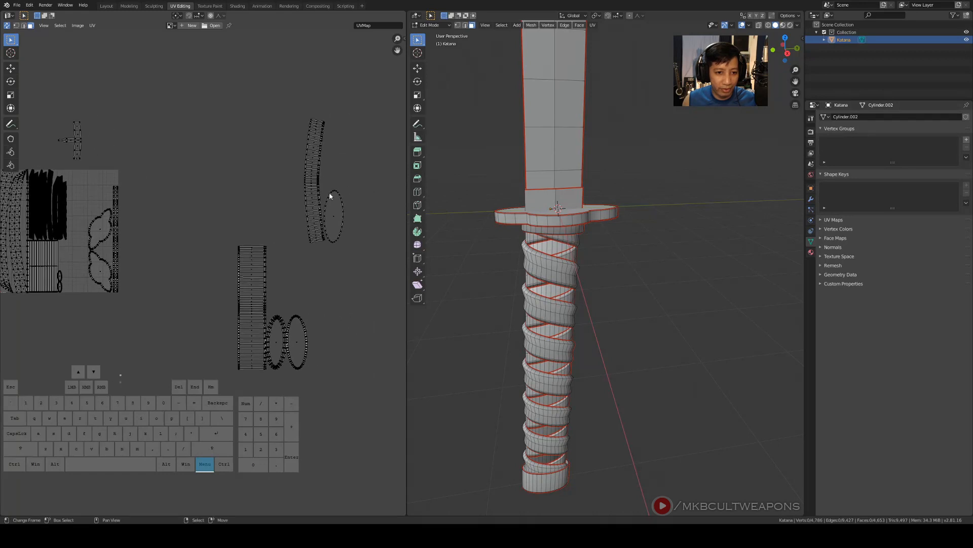
pyautogui.press('b')
pyautogui.moveTo(295, 97); pyautogui.dragTo(373, 275)
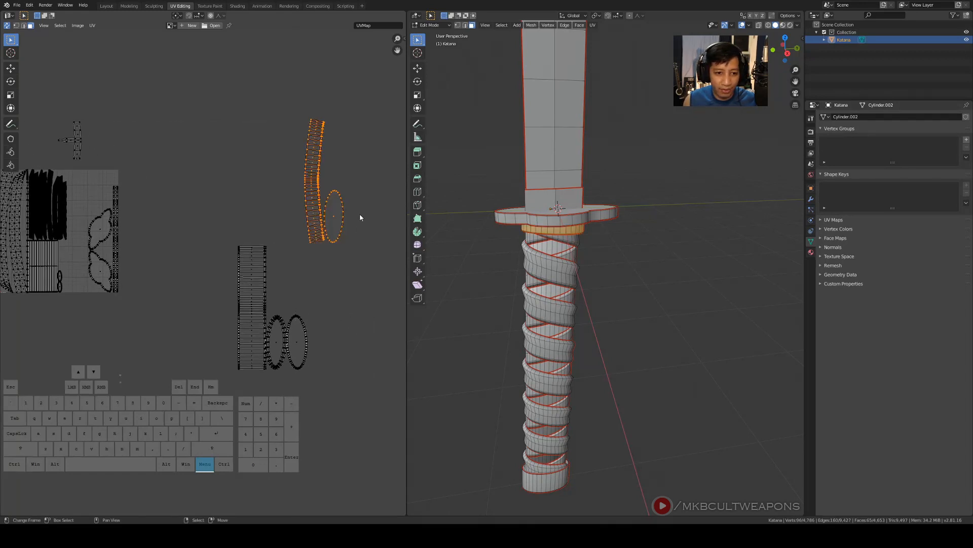
pyautogui.scroll(1, 358, 219)
pyautogui.scroll(-1, 335, 248)
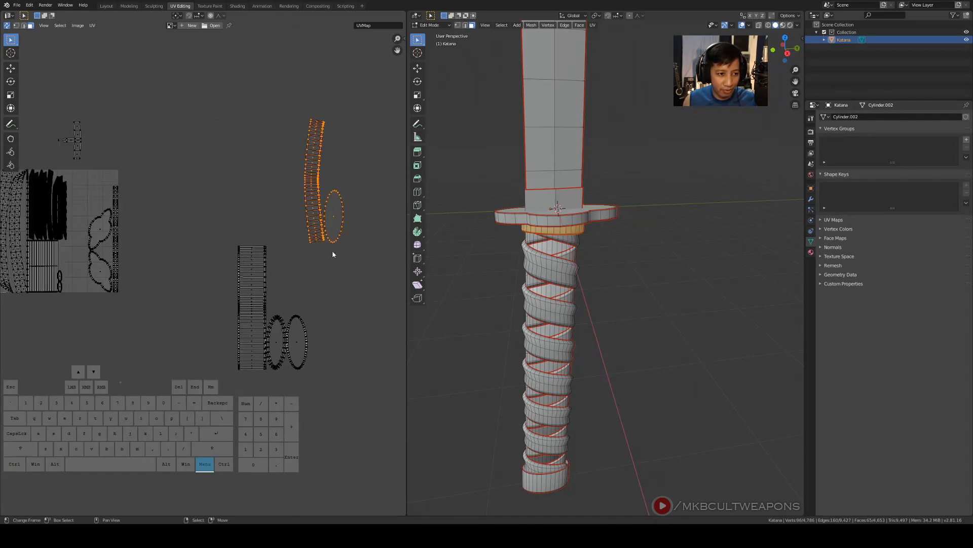
pyautogui.press('s')
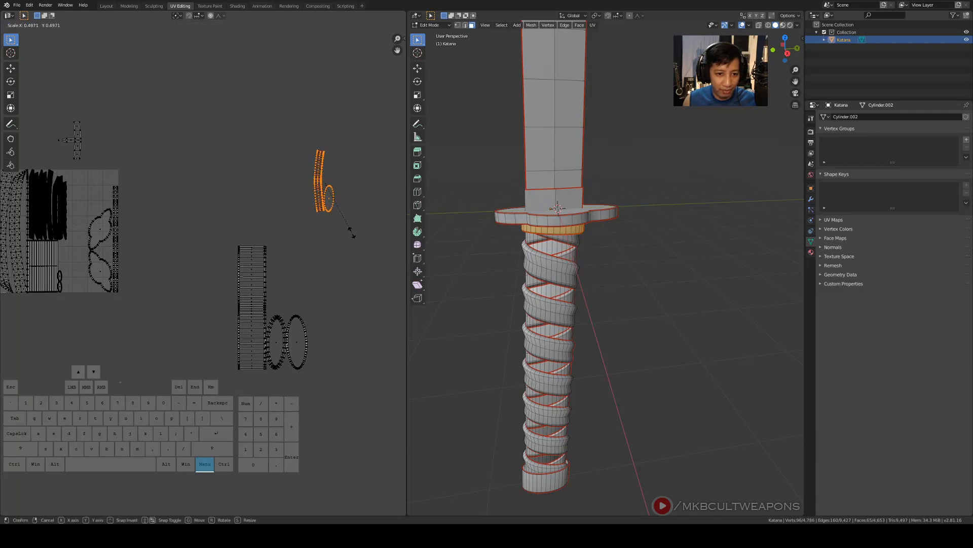
pyautogui.click(328, 242)
# Move the collar ring's islands from outside the tile to the area above the guard faces
pyautogui.keyDown('shift'); pyautogui.moveTo(342, 238); pyautogui.dragTo(376, 289, button='middle'); pyautogui.keyUp('shift')
pyautogui.press('g')
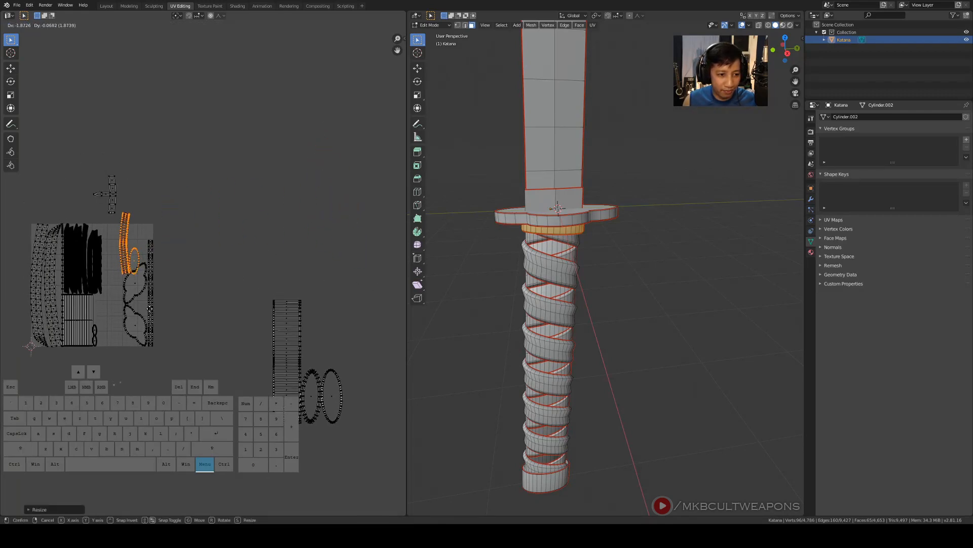
pyautogui.click(136, 296)
pyautogui.scroll(3, 199, 311)
pyautogui.keyDown('shift'); pyautogui.moveTo(168, 266); pyautogui.dragTo(365, 289, button='middle'); pyautogui.keyUp('shift')
pyautogui.scroll(2, 364, 287)
pyautogui.scroll(-1, 330, 325)
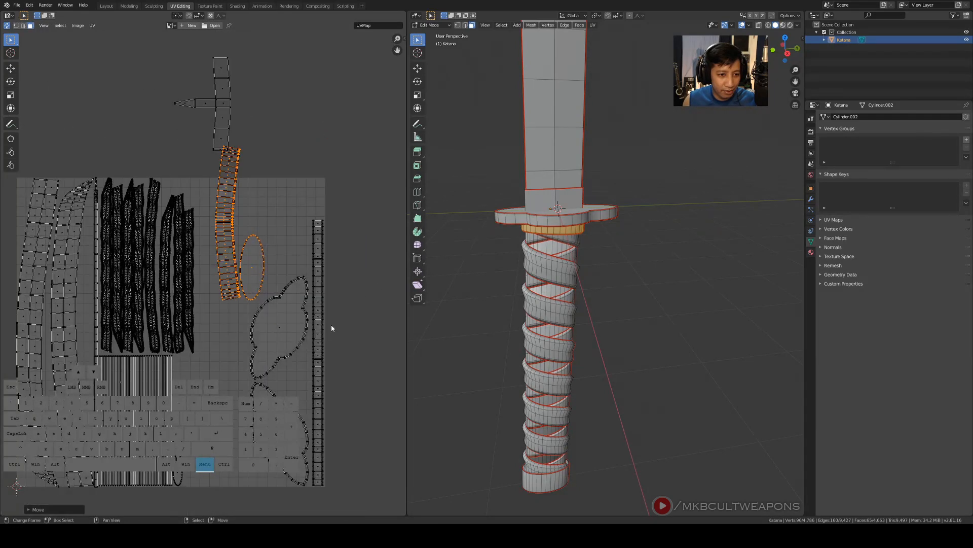
# Scale the collar ring's islands down further and fit them at the tile's upper edge beside the handle wrap strips
pyautogui.press('s')
pyautogui.click(305, 325)
pyautogui.press('g')
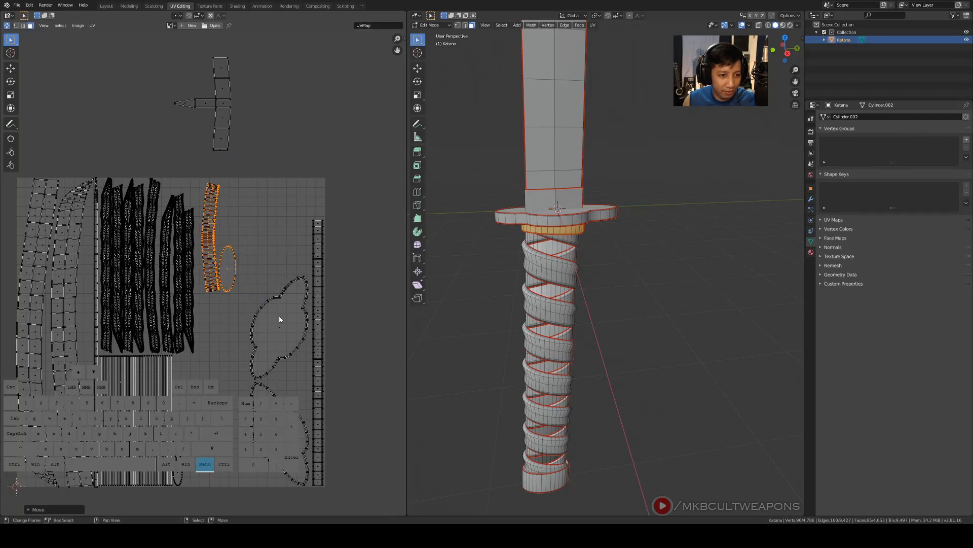
pyautogui.click(284, 320)
pyautogui.scroll(-2, 297, 327)
pyautogui.keyDown('shift'); pyautogui.scroll(-1, 297, 334); pyautogui.keyUp('shift')
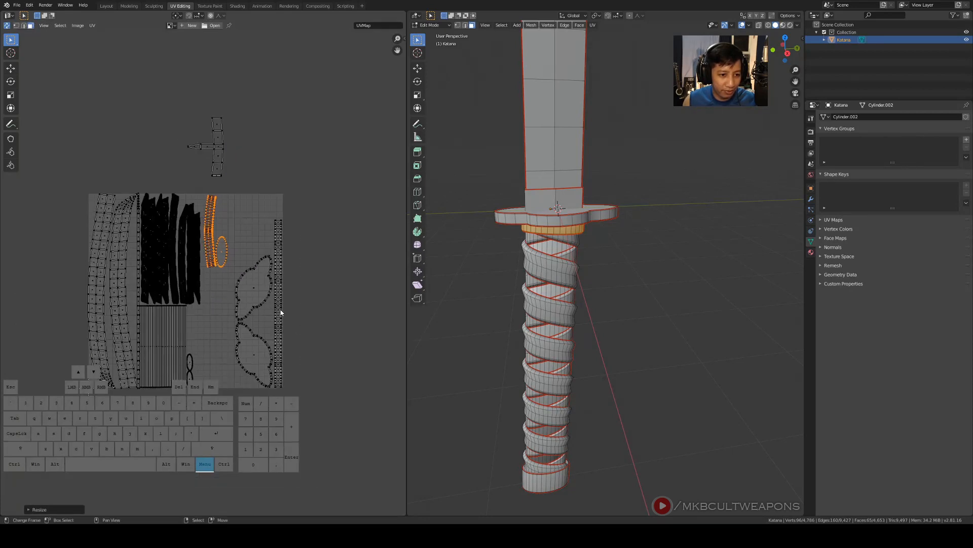
pyautogui.press('g')
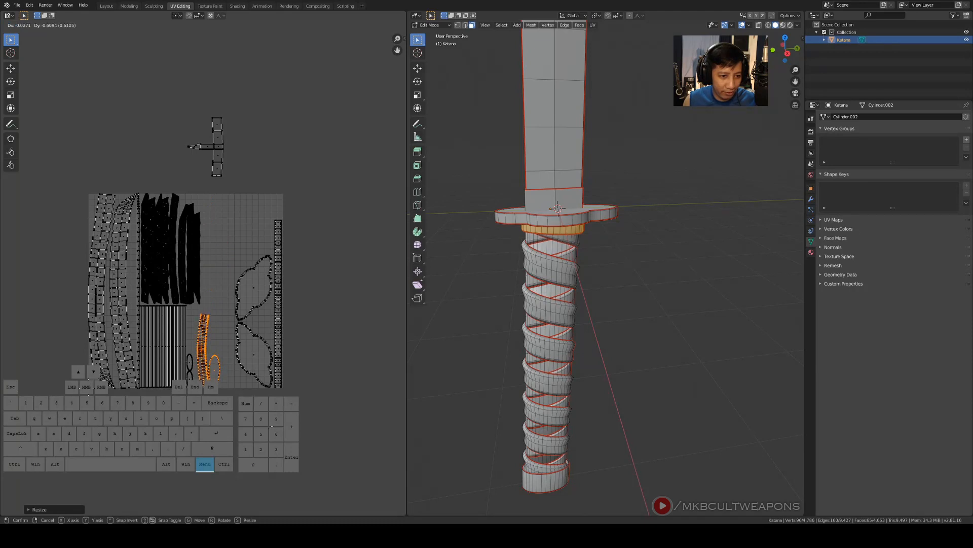
pyautogui.click(282, 315)
pyautogui.scroll(-4, 311, 351)
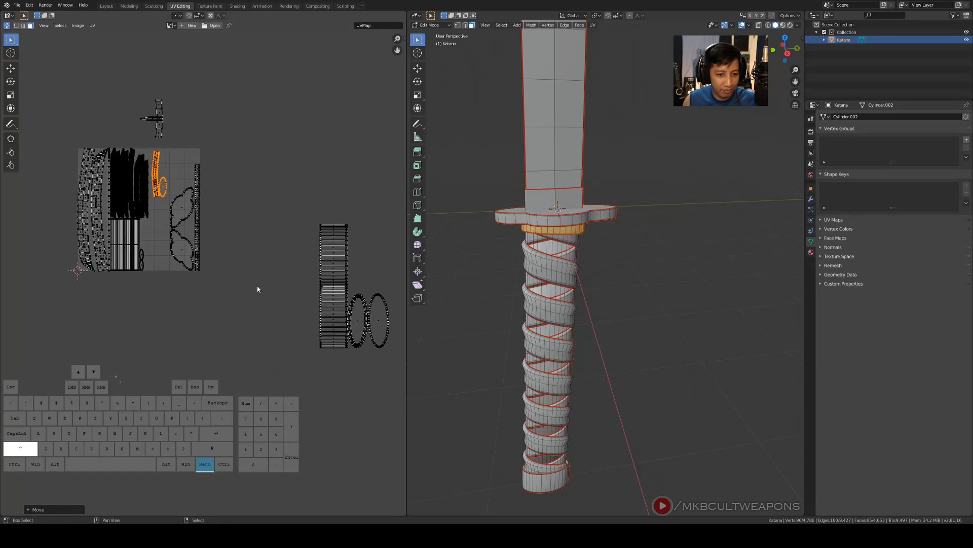
pyautogui.scroll(1, 332, 319)
pyautogui.scroll(2, 337, 337)
pyautogui.scroll(-1, 329, 304)
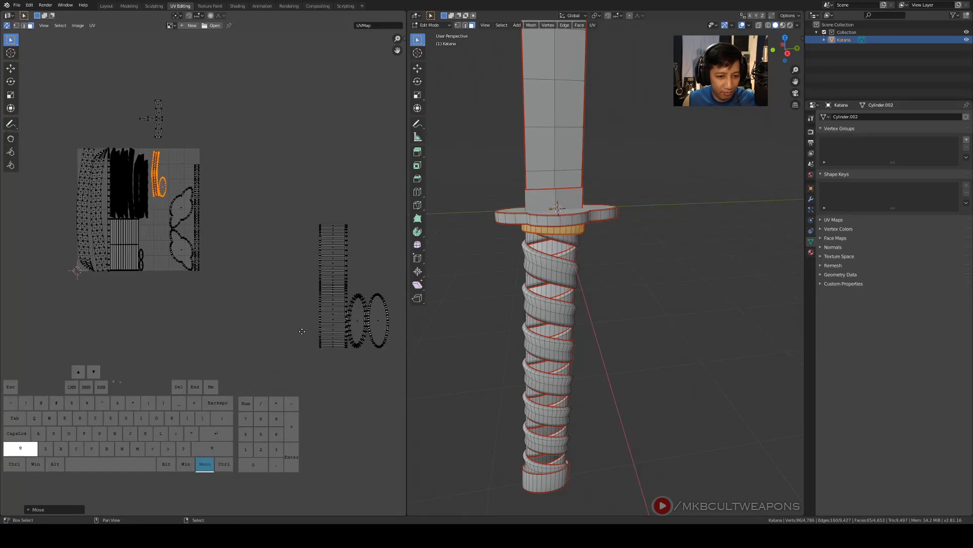
# Select the pommel's strip and two oval UV islands outside the tile and rotate them 180 degrees
pyautogui.keyDown('ctrl'); pyautogui.scroll(-2, 321, 262); pyautogui.keyUp('ctrl')
pyautogui.rightClick(291, 175)
pyautogui.press('b')
pyautogui.moveTo(257, 191); pyautogui.dragTo(374, 394)
pyautogui.press('r')
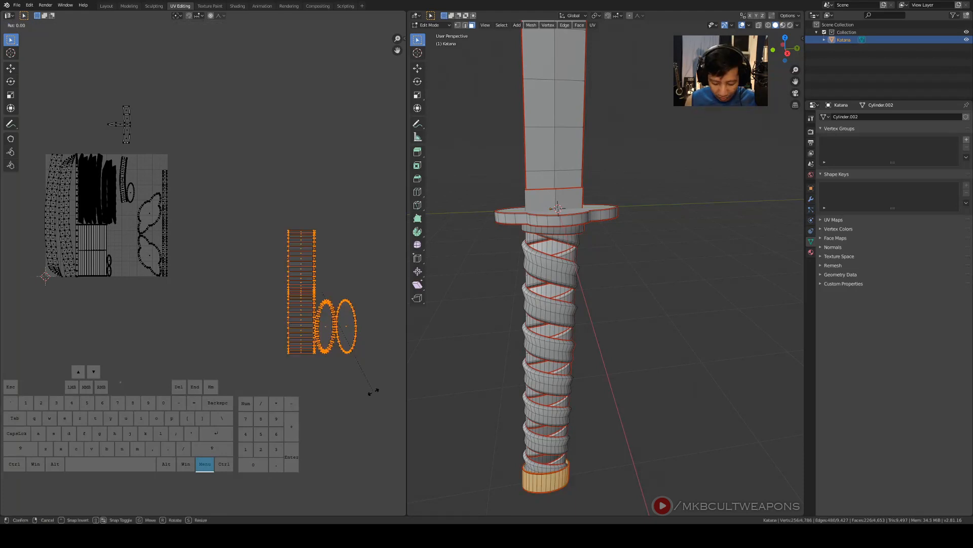
pyautogui.write('180')
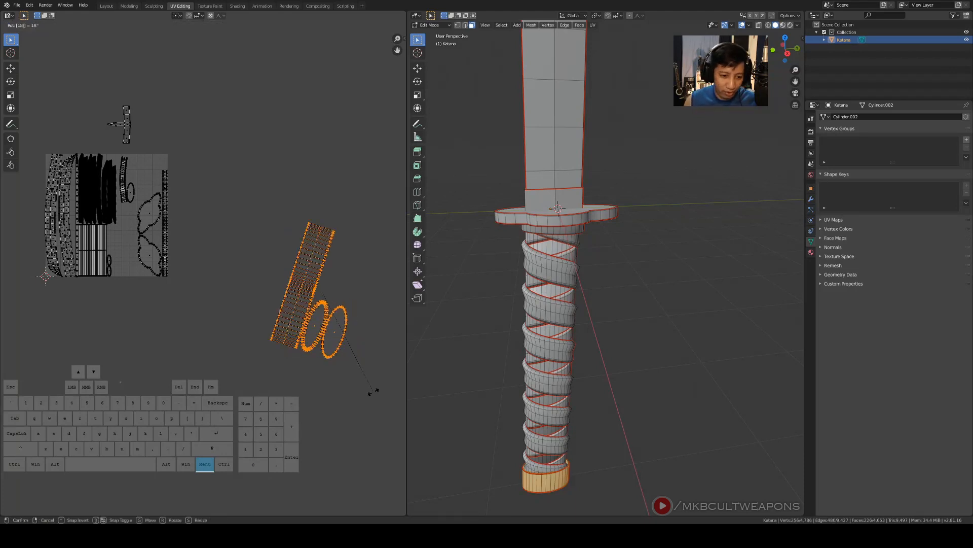
pyautogui.press('Return')
# Scale the pommel's islands to about 0.33 and move them into the tile's upper right area, beside the collar ring's islands
pyautogui.scroll(2, 356, 360)
pyautogui.keyDown('shift'); pyautogui.moveTo(342, 301); pyautogui.dragTo(336, 373, button='middle'); pyautogui.keyUp('shift')
pyautogui.scroll(-2, 338, 384)
pyautogui.press('s')
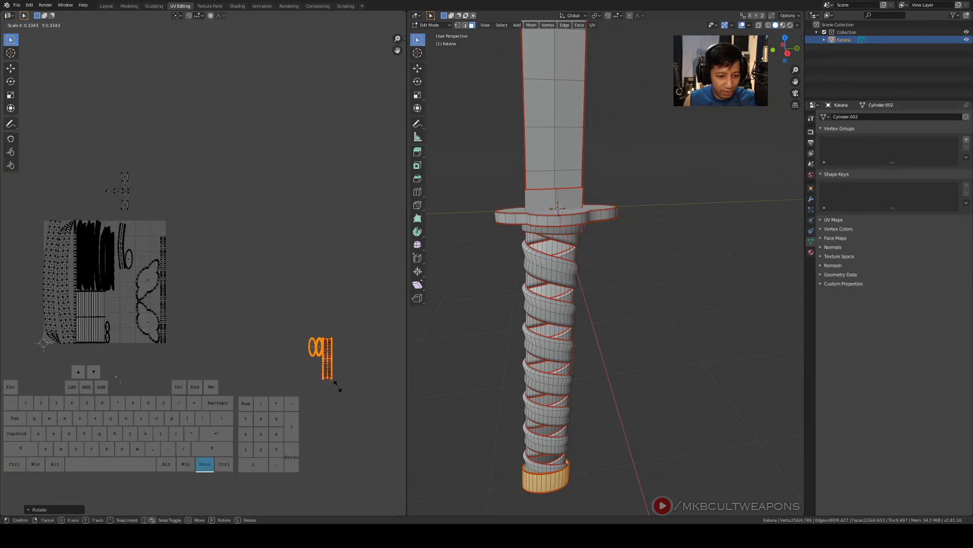
pyautogui.click(337, 383)
pyautogui.press('g')
pyautogui.click(144, 268)
pyautogui.scroll(3, 158, 273)
pyautogui.keyDown('shift'); pyautogui.moveTo(158, 272); pyautogui.dragTo(321, 299, button='middle'); pyautogui.keyUp('shift')
pyautogui.scroll(2, 310, 296)
pyautogui.press('g')
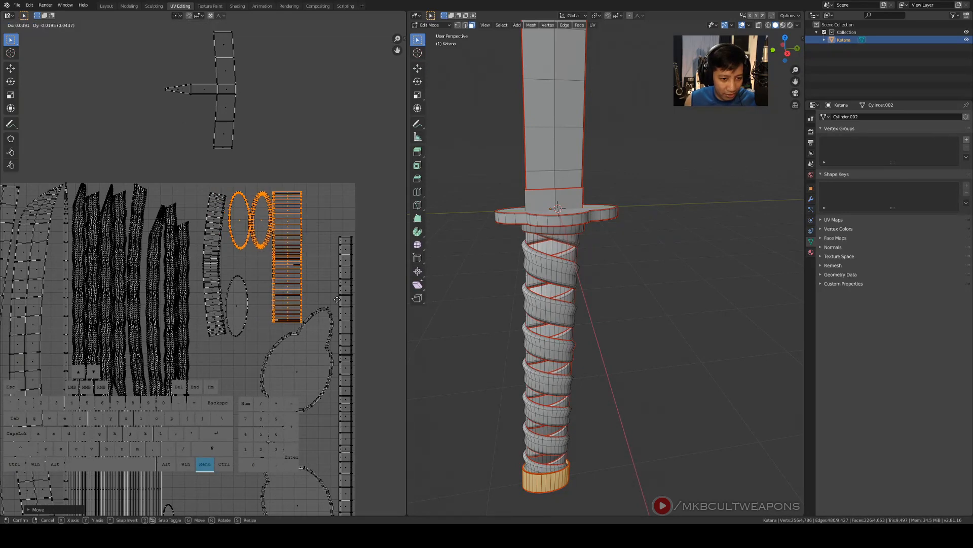
pyautogui.click(337, 301)
pyautogui.scroll(2, 352, 321)
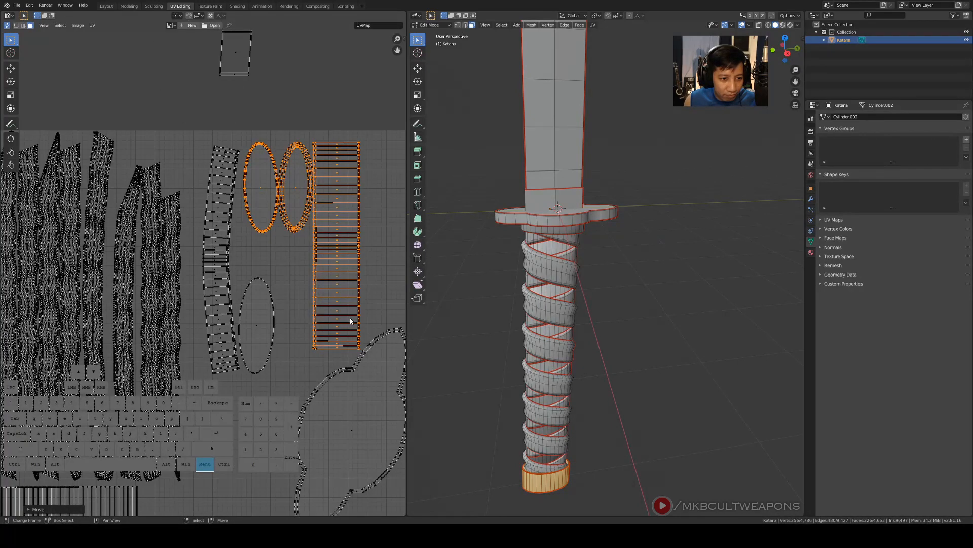
# Move the pommel's left oval island slightly along X, away from the oval beside it
pyautogui.click(259, 193)
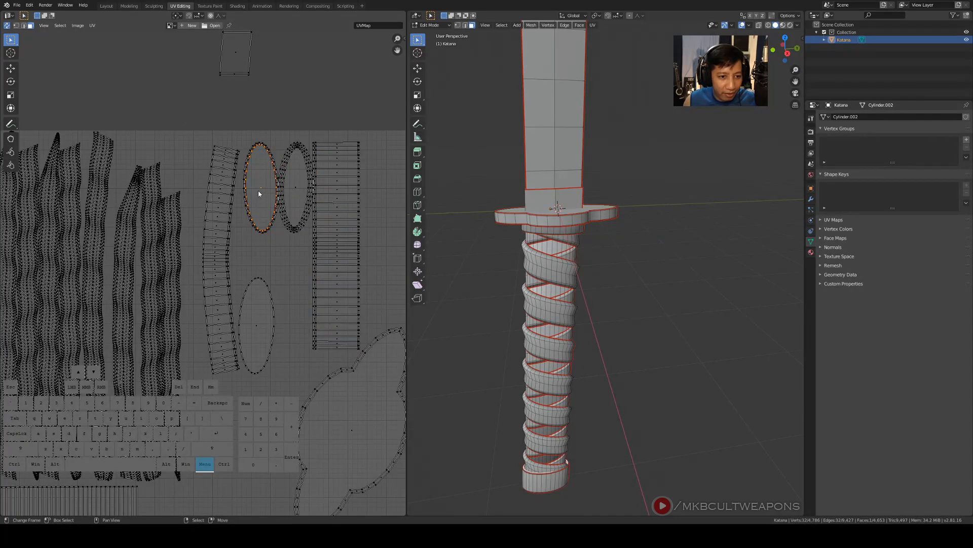
pyautogui.press('l')
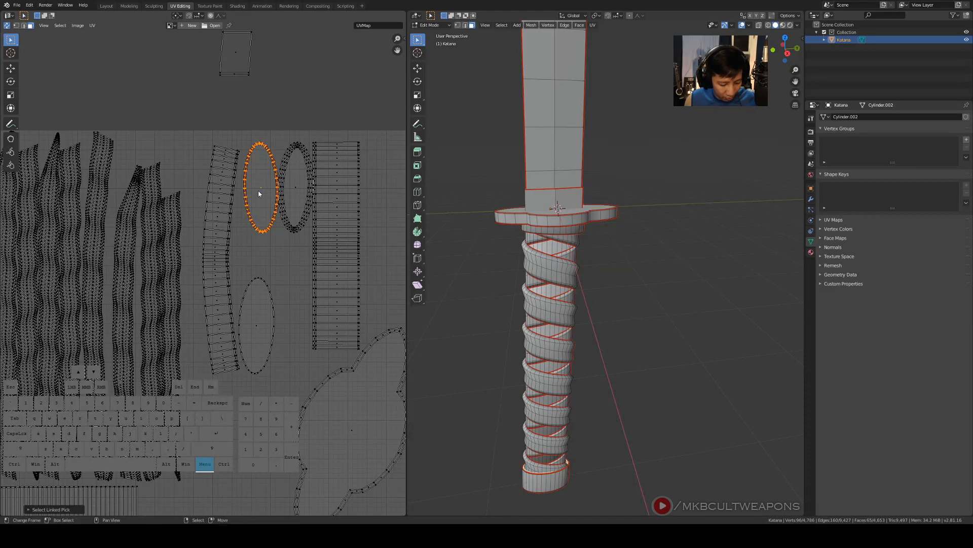
pyautogui.press('g')
pyautogui.press('y')
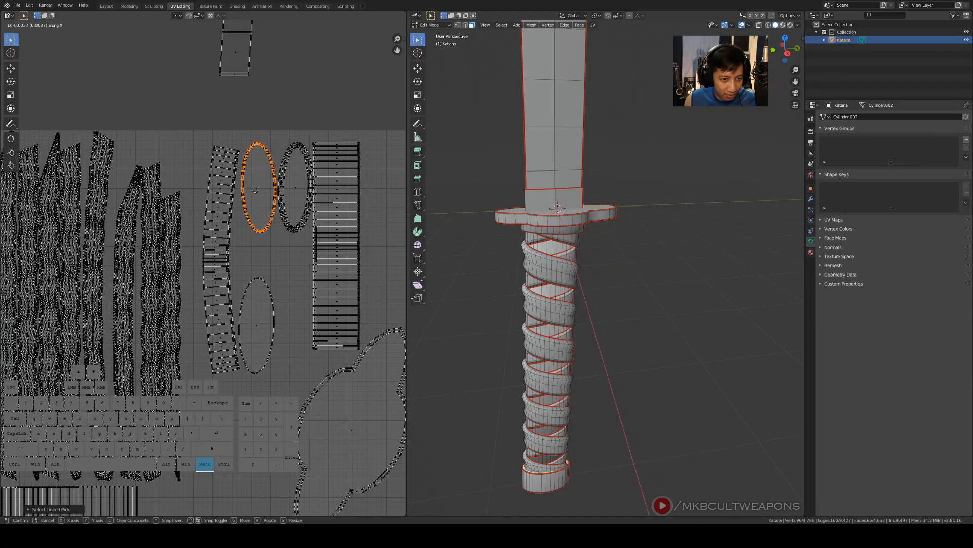
# Move the pommel's right oval island slightly along X, clear of the pommel's long strip
pyautogui.click(297, 187)
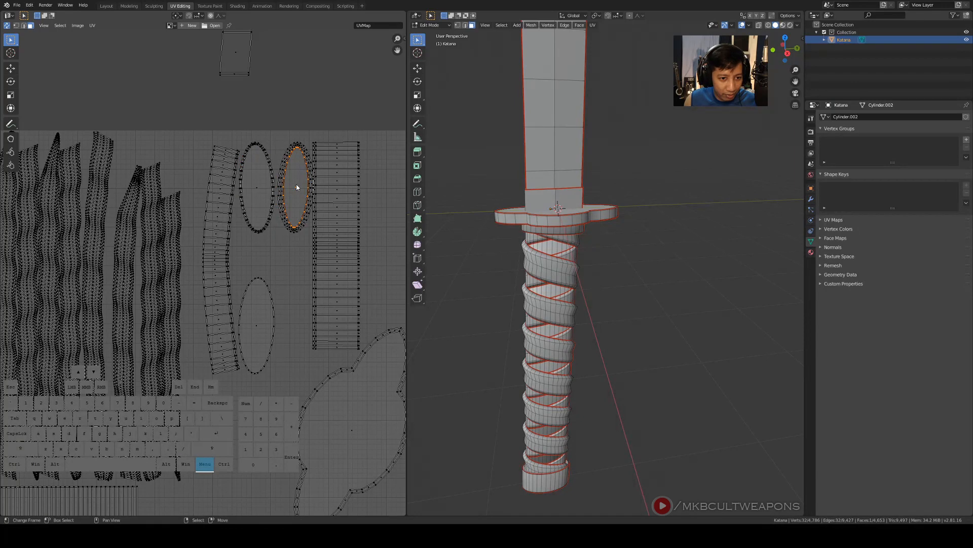
pyautogui.press('l')
pyautogui.press('g')
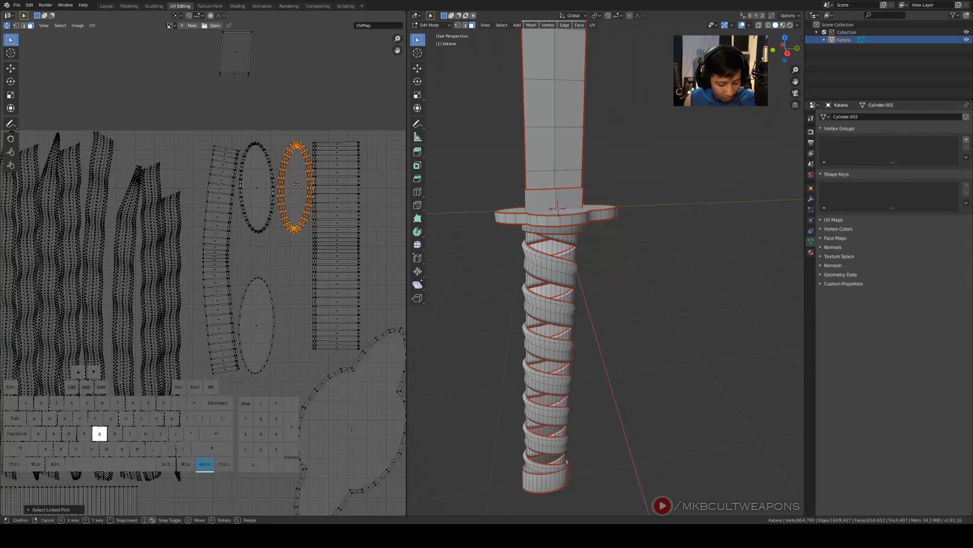
pyautogui.press('y')
pyautogui.press('x')
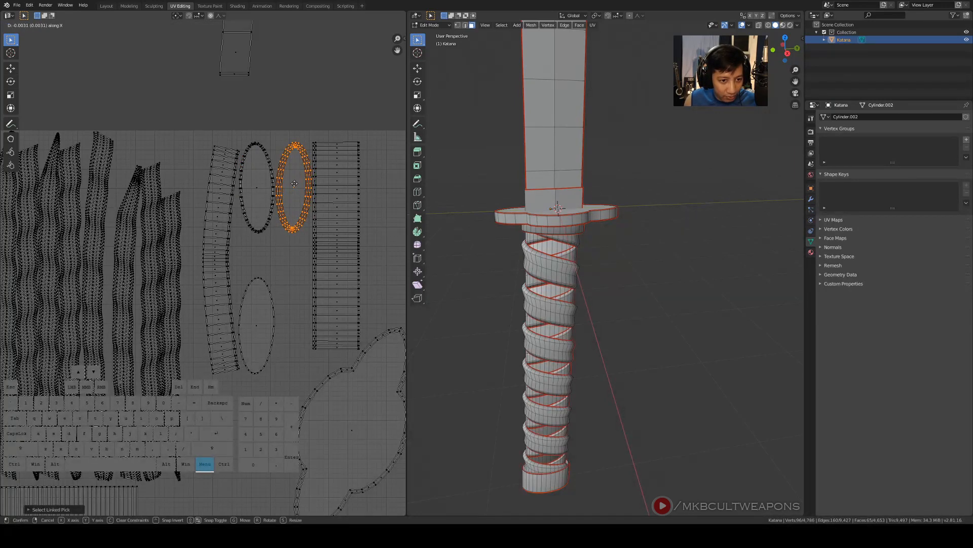
pyautogui.click(297, 202)
pyautogui.scroll(4, 300, 199)
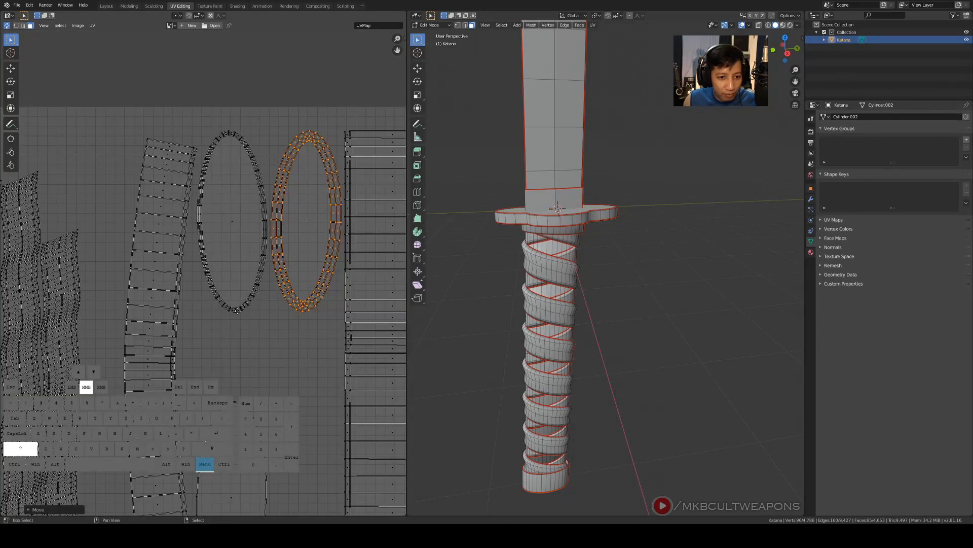
# Move the cross-shaped UV island of the blade's base sleeve into the tile, between the two small ovals and the guard's islands
pyautogui.scroll(-10, 258, 220)
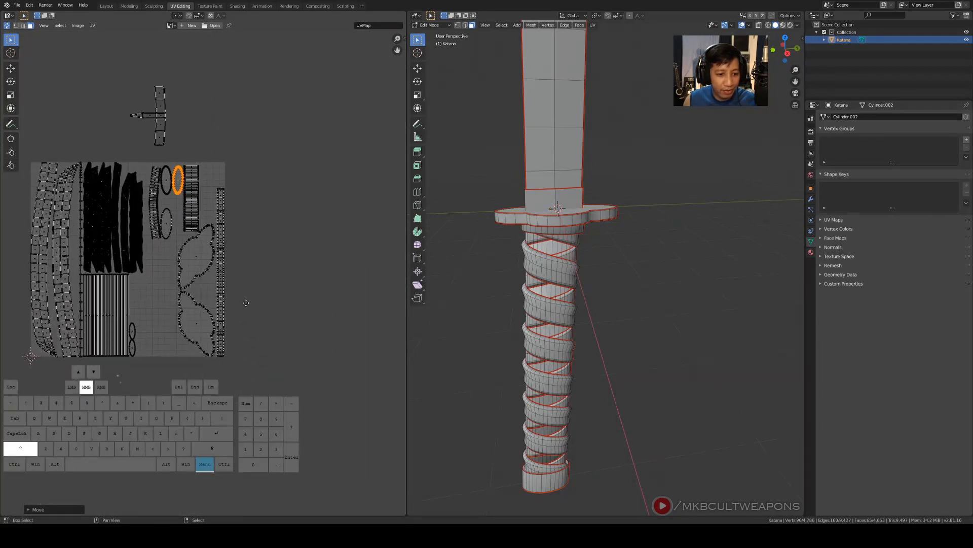
pyautogui.scroll(5, 217, 247)
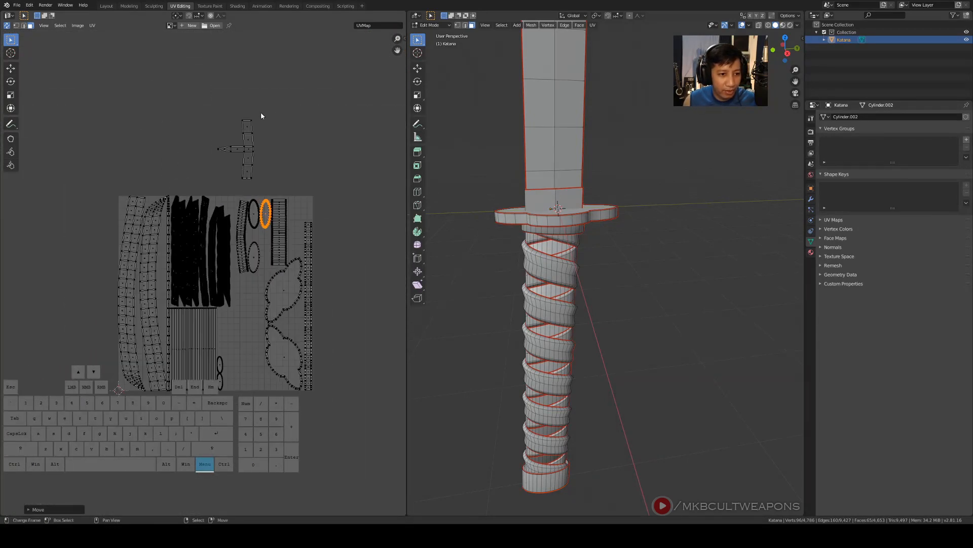
pyautogui.press('b')
pyautogui.moveTo(205, 99); pyautogui.dragTo(287, 186)
pyautogui.press('g')
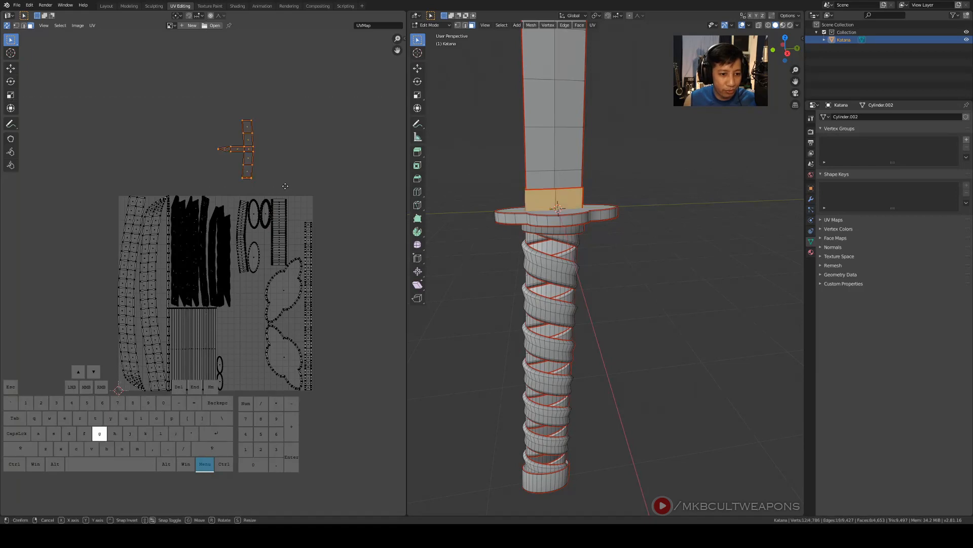
pyautogui.click(290, 372)
pyautogui.scroll(1, 300, 383)
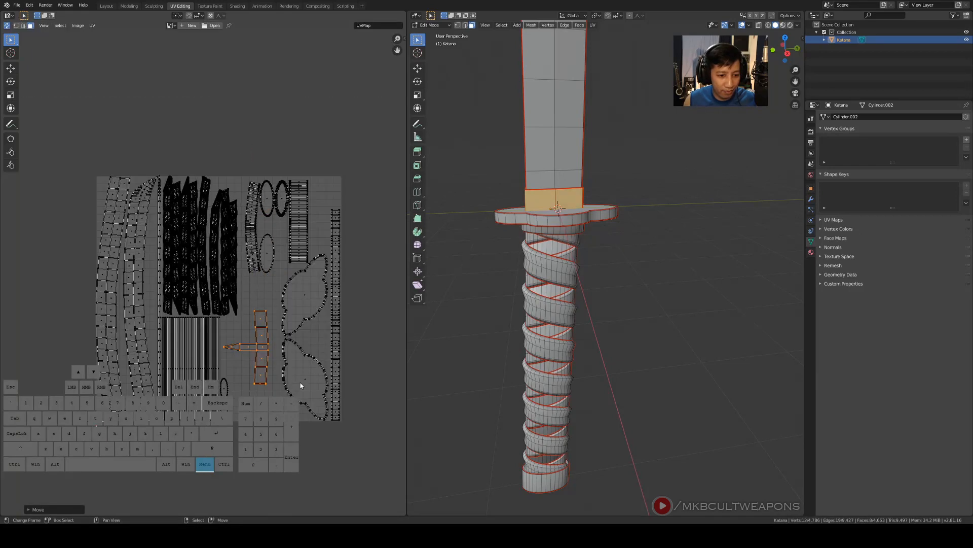
pyautogui.scroll(3, 300, 385)
pyautogui.press('g')
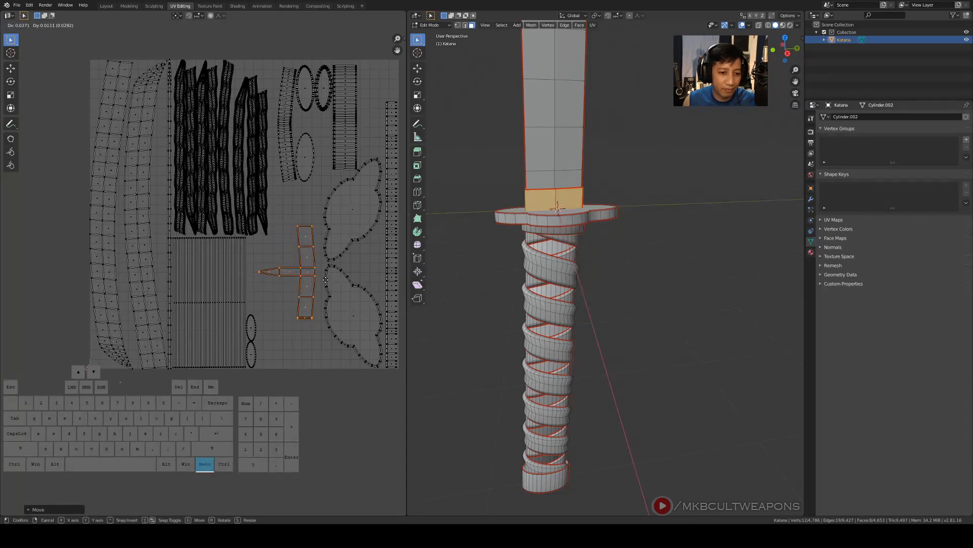
pyautogui.click(326, 283)
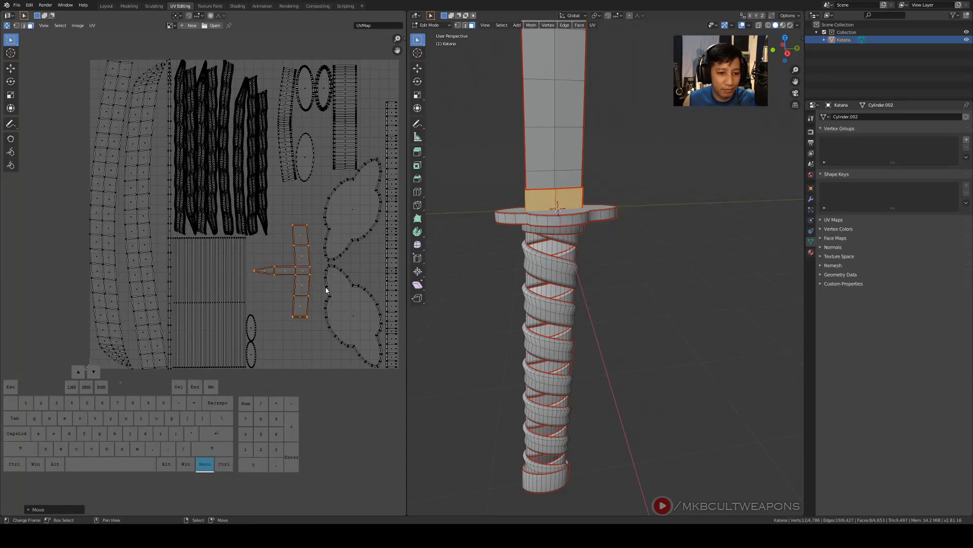
# Select all UV islands of the katana and save the file
pyautogui.scroll(-1, 342, 309)
pyautogui.scroll(-2, 340, 324)
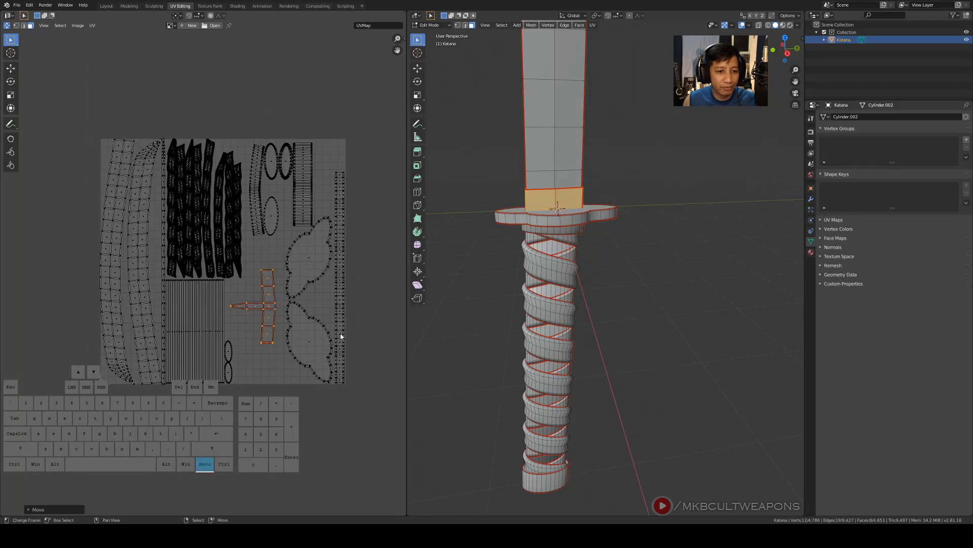
pyautogui.press('a')
pyautogui.keyDown('shift'); pyautogui.moveTo(340, 334); pyautogui.dragTo(325, 229, button='middle'); pyautogui.keyUp('shift')
pyautogui.click(17, 5)
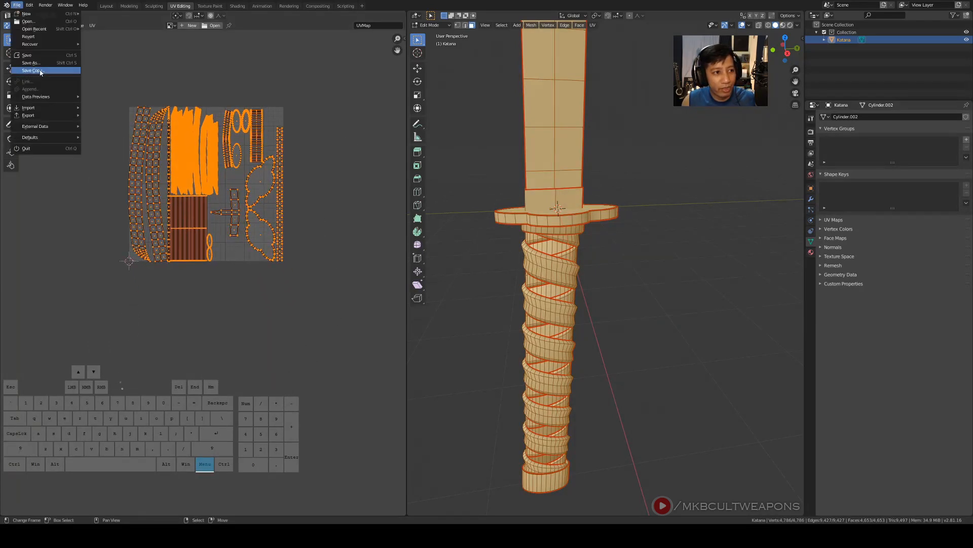
pyautogui.click(36, 56)
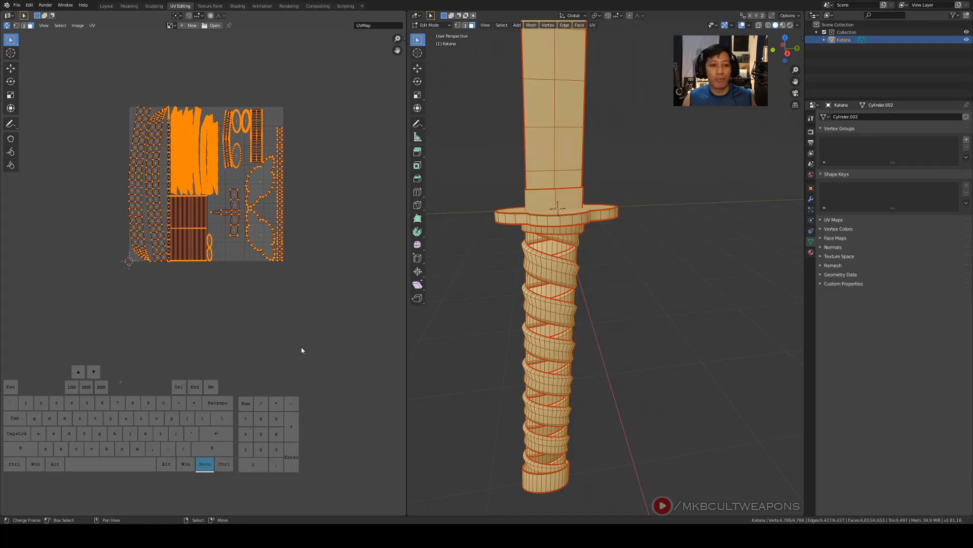
# Examine the packed UV layout and the whole katana from blade tip to pommel
pyautogui.keyDown('shift'); pyautogui.moveTo(296, 236); pyautogui.dragTo(300, 259, button='middle'); pyautogui.keyUp('shift')
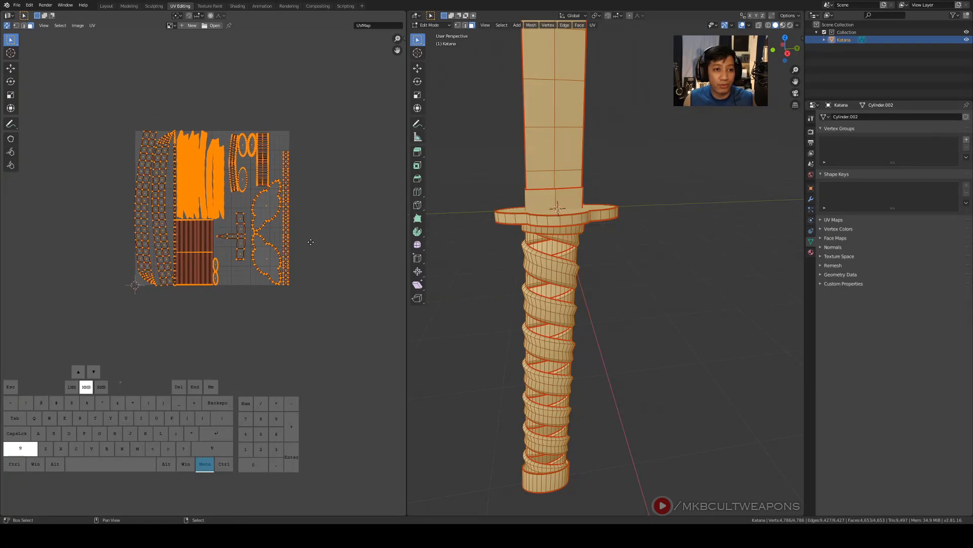
pyautogui.scroll(4, 305, 206)
pyautogui.keyDown('shift'); pyautogui.moveTo(322, 187); pyautogui.dragTo(332, 234, button='middle'); pyautogui.keyUp('shift')
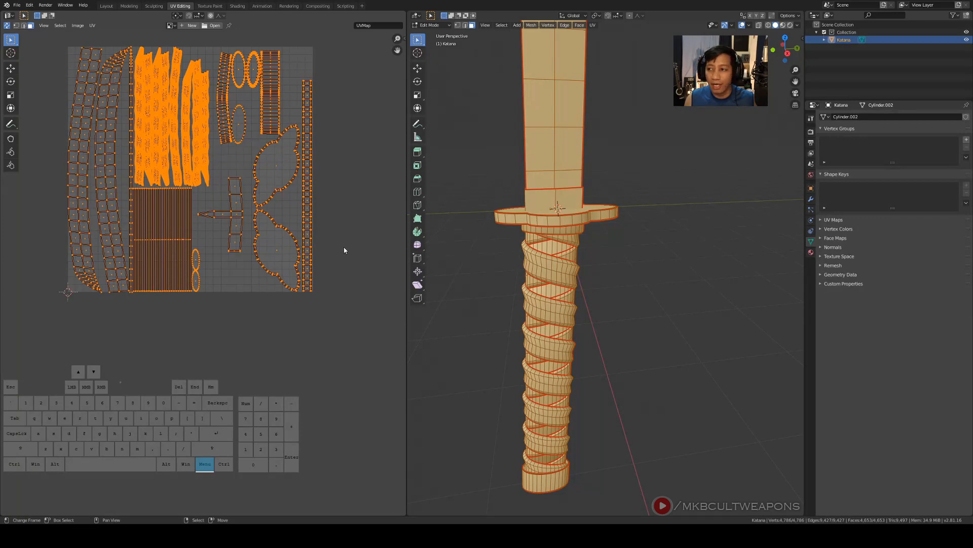
pyautogui.scroll(-2, 628, 244)
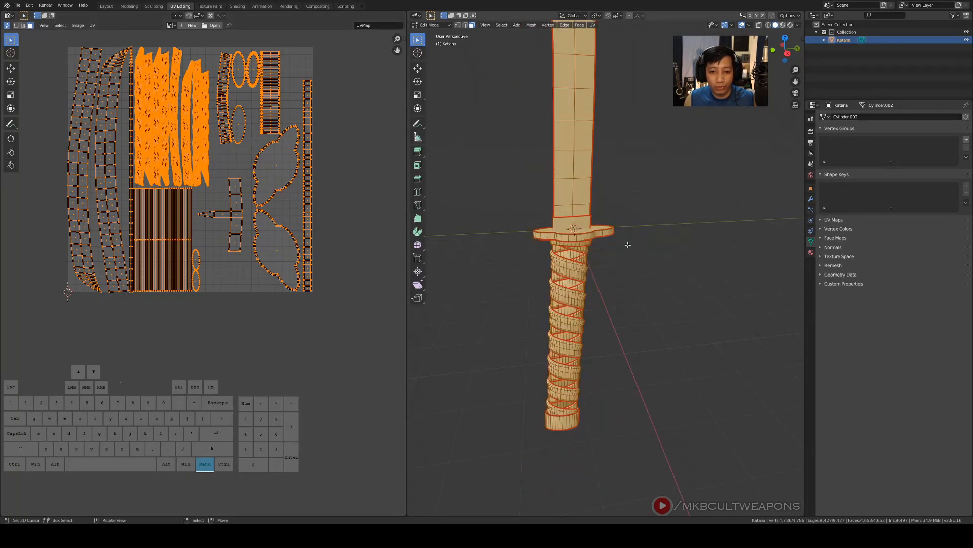
pyautogui.moveTo(628, 244); pyautogui.dragTo(617, 340, button='middle')
pyautogui.scroll(-1, 629, 238)
pyautogui.rightClick(617, 340)
pyautogui.scroll(-2, 621, 336)
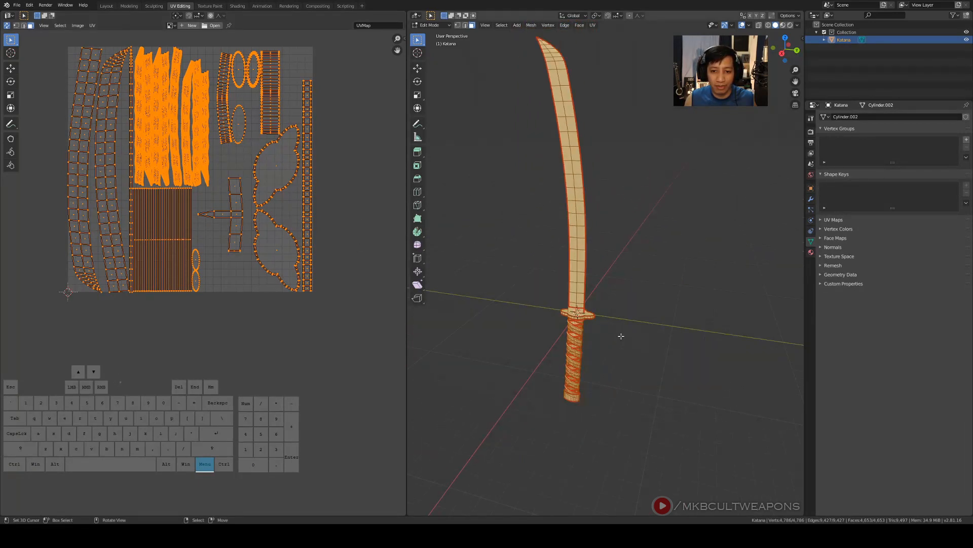
# Switch to Object Mode and rotate the katana -90 degrees about the global Y axis
pyautogui.press('Tab')
pyautogui.moveTo(630, 306); pyautogui.dragTo(607, 323, button='middle')
pyautogui.click(607, 323)
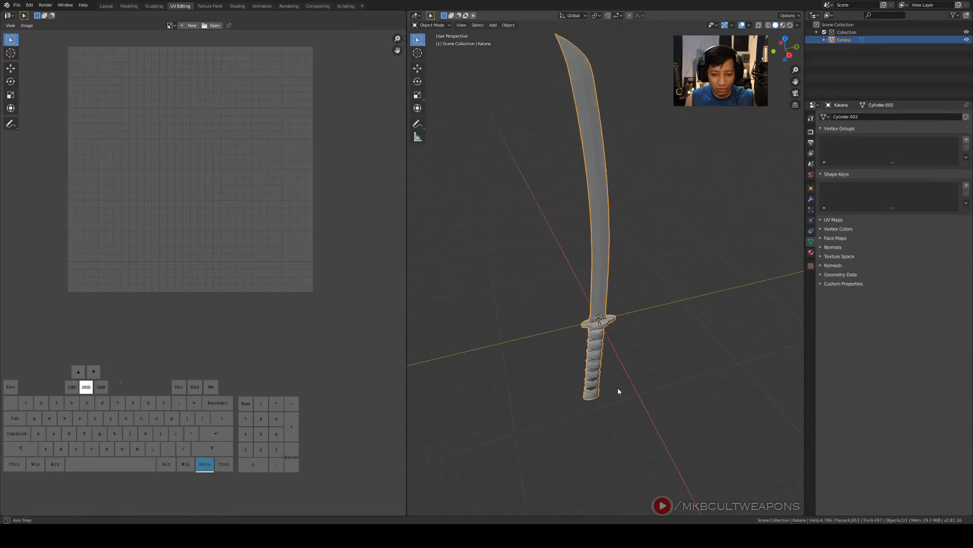
pyautogui.moveTo(619, 390); pyautogui.dragTo(639, 392, button='middle')
pyautogui.press('r')
pyautogui.press('x')
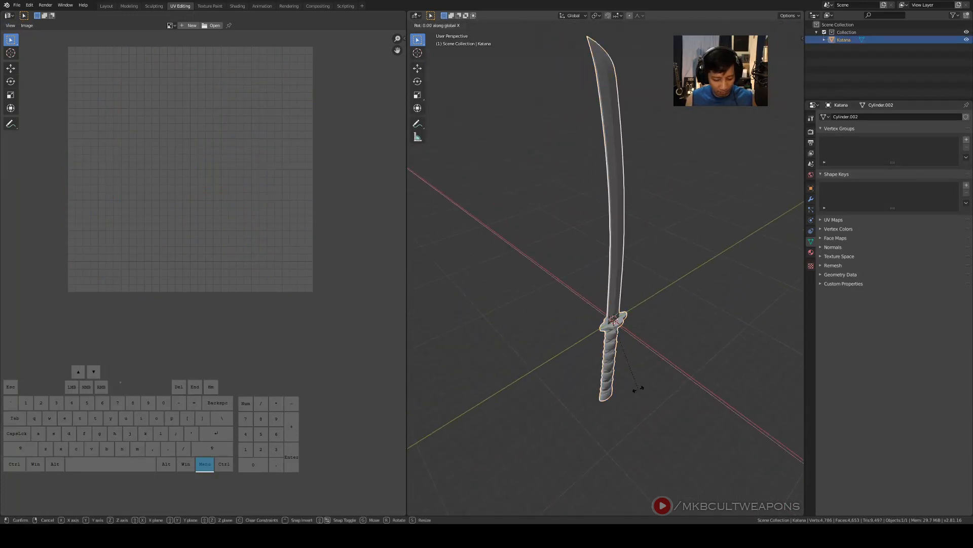
pyautogui.press('y')
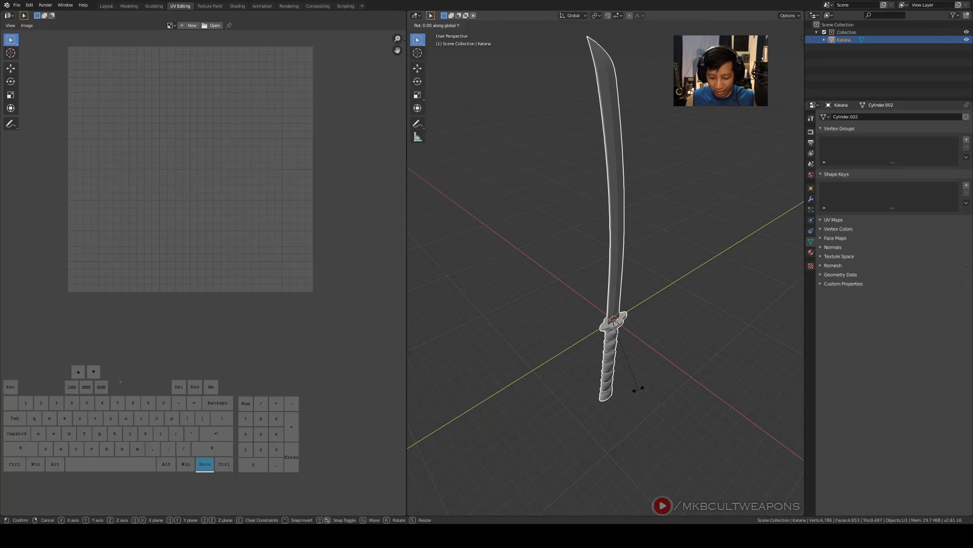
pyautogui.write('-90')
pyautogui.press('Return')
pyautogui.scroll(2, 639, 390)
pyautogui.moveTo(664, 371); pyautogui.dragTo(704, 356, button='middle')
pyautogui.scroll(2, 667, 348)
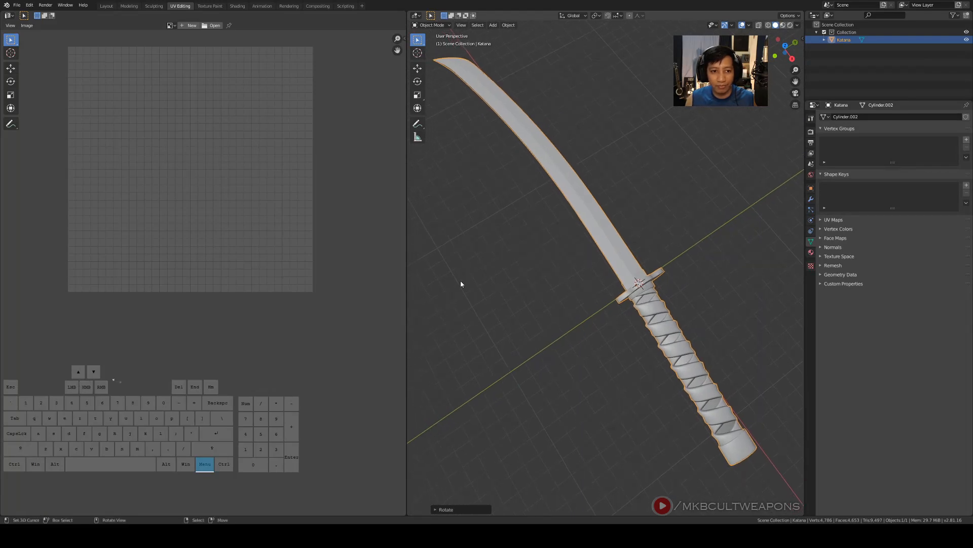
# Return the katana to Edit Mode and split the UV editor into an upper and a lower area
pyautogui.press('Tab')
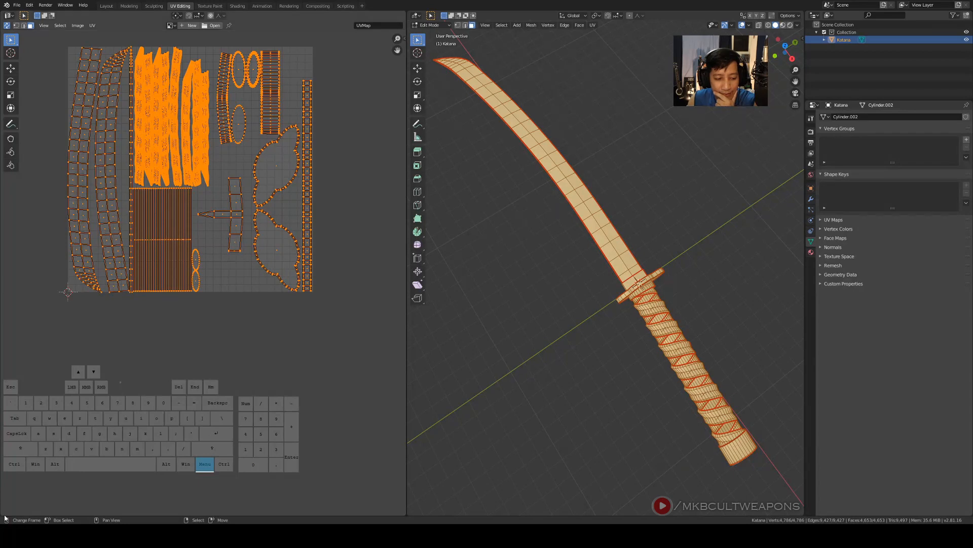
pyautogui.moveTo(3, 513); pyautogui.dragTo(44, 226)
pyautogui.scroll(-2, 281, 142)
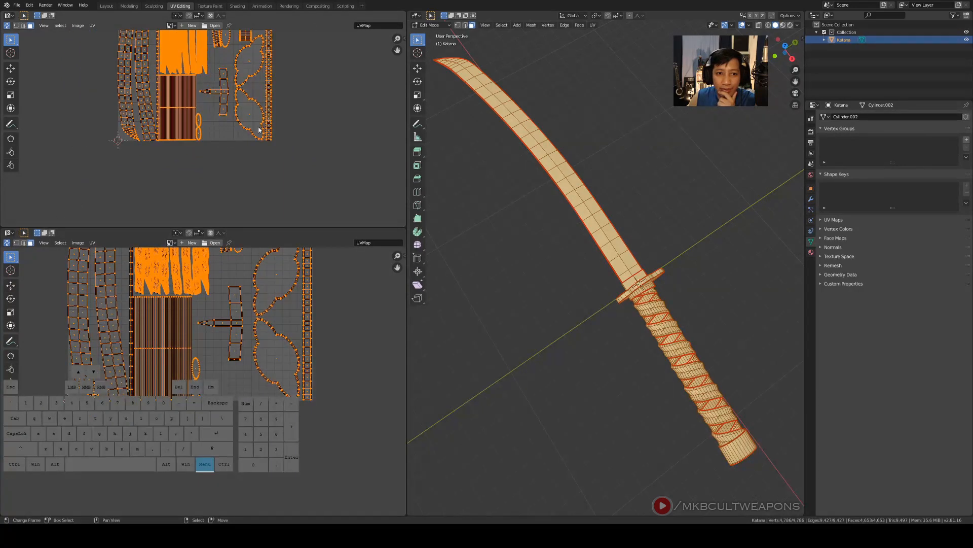
pyautogui.moveTo(257, 135); pyautogui.dragTo(267, 161, button='middle')
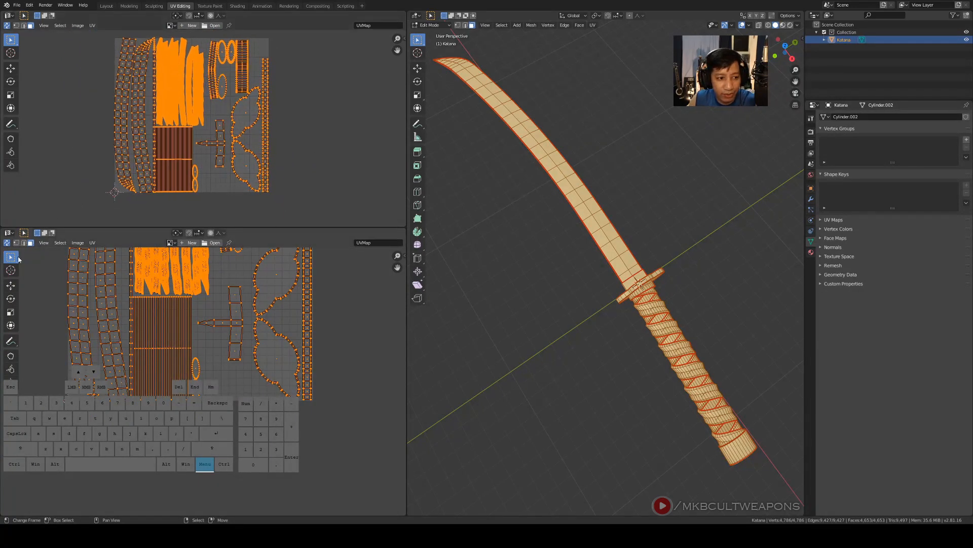
# Change the lower area to the Shader Editor and hide its sidebar
pyautogui.click(9, 233)
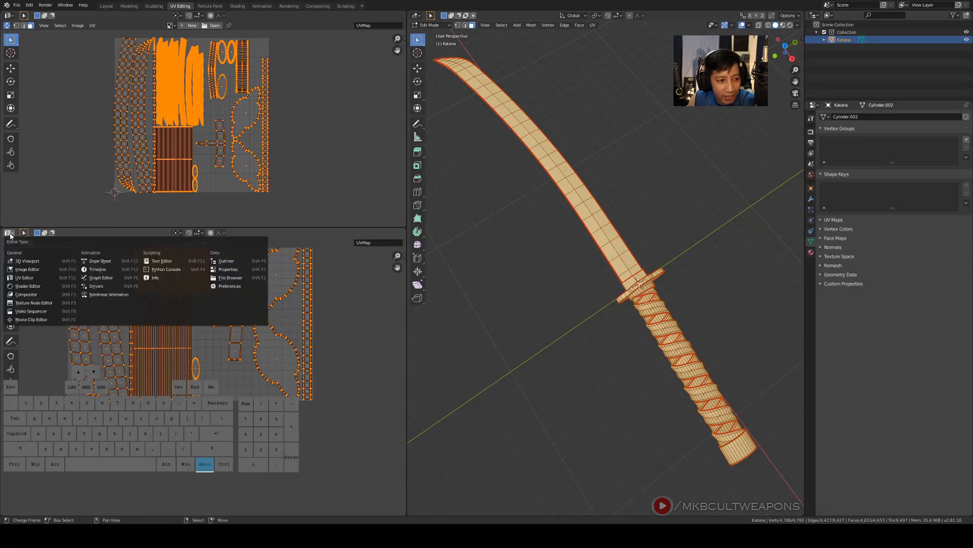
pyautogui.click(31, 287)
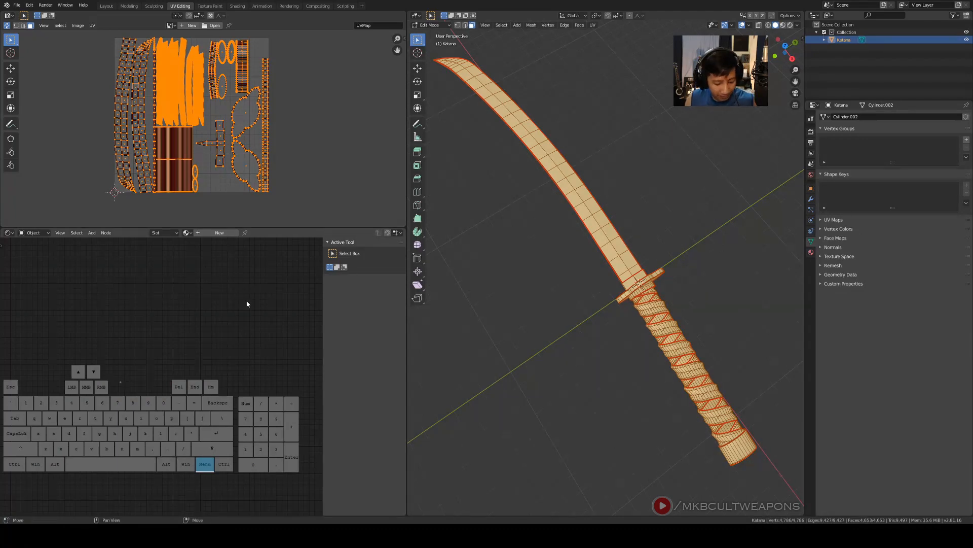
pyautogui.press('n')
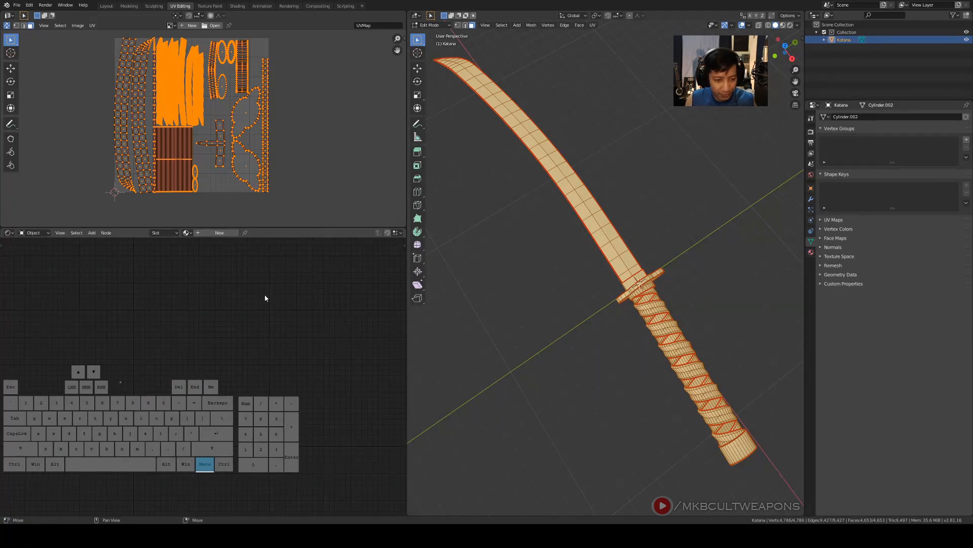
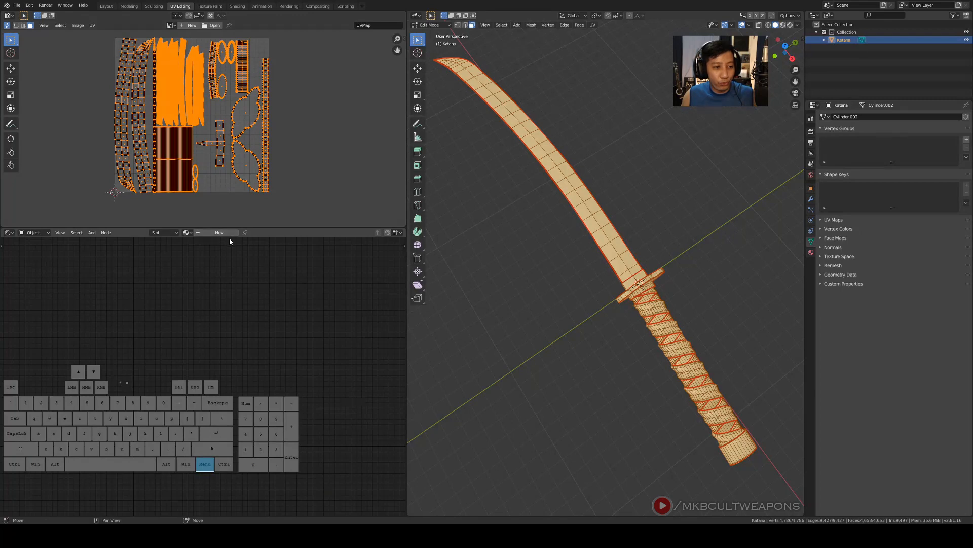
# Create a new node-based material for the katana
pyautogui.click(9, 233)
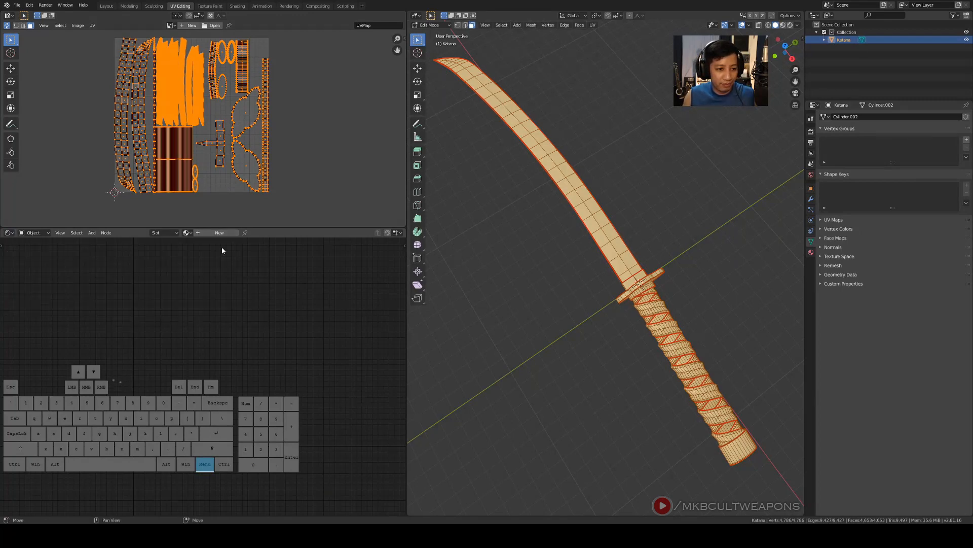
pyautogui.click(219, 233)
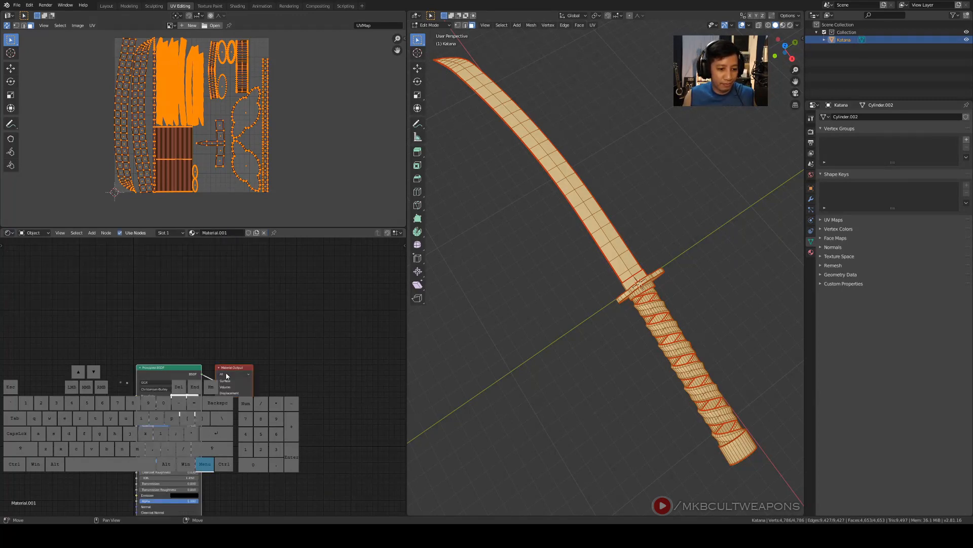
pyautogui.keyDown('shift'); pyautogui.moveTo(158, 367); pyautogui.dragTo(256, 371, button='middle'); pyautogui.keyUp('shift')
pyautogui.scroll(2, 256, 370)
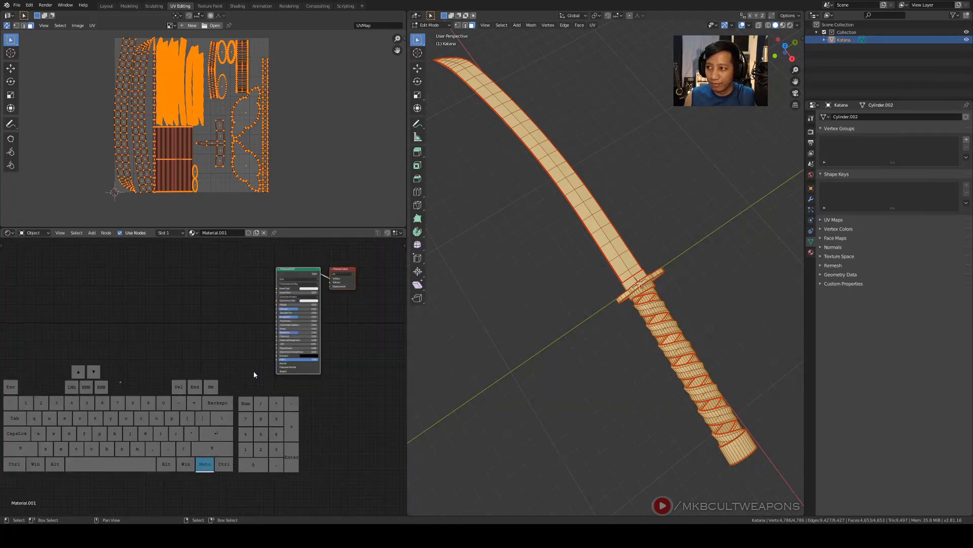
# Add an Image Texture node and place it just before the Principled BSDF node
pyautogui.scroll(1, 224, 336)
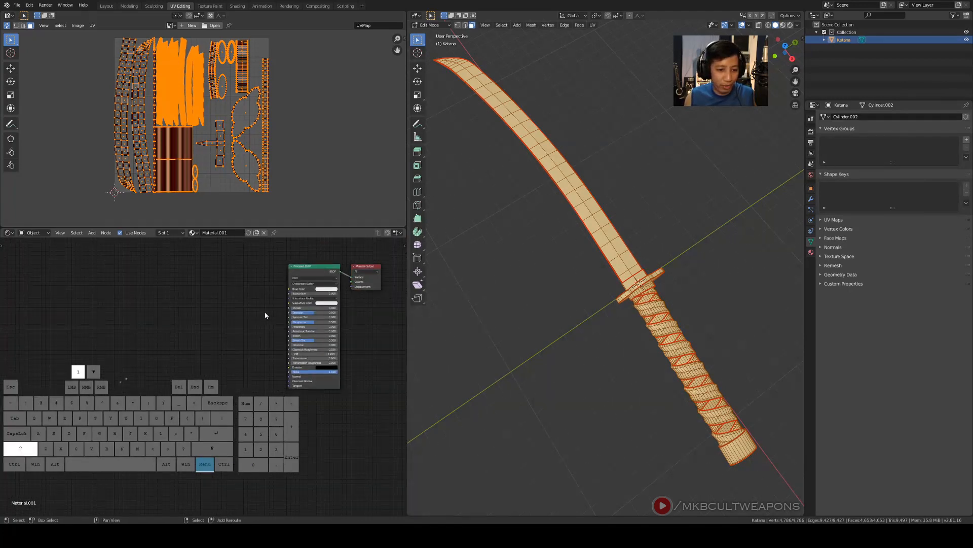
pyautogui.keyDown('shift'); pyautogui.moveTo(266, 320); pyautogui.dragTo(221, 320, button='middle'); pyautogui.keyUp('shift')
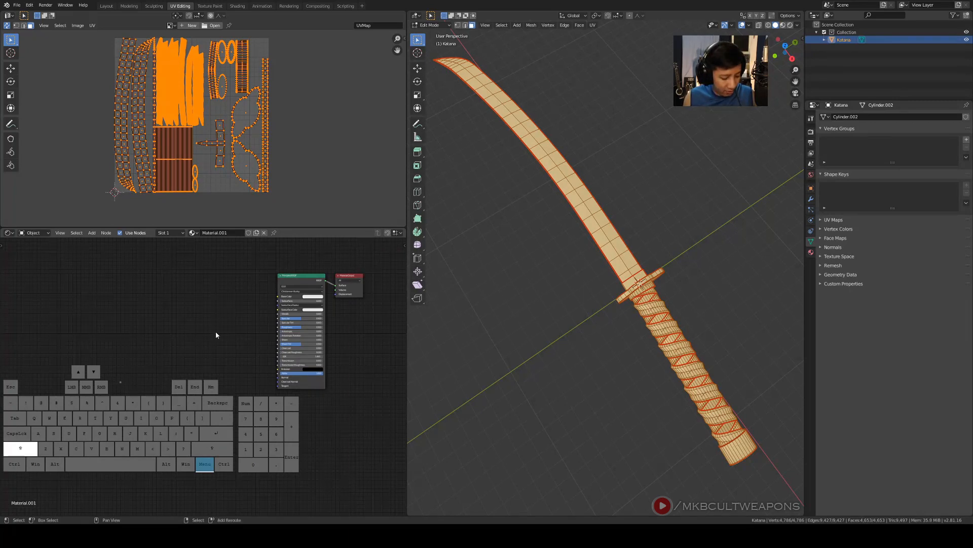
pyautogui.hotkey('shift', 'a')
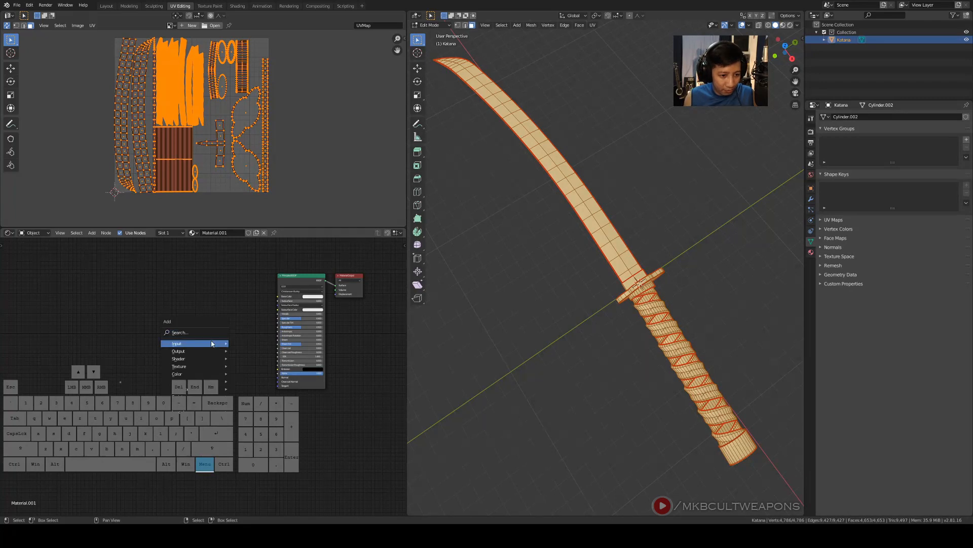
pyautogui.moveTo(212, 345)
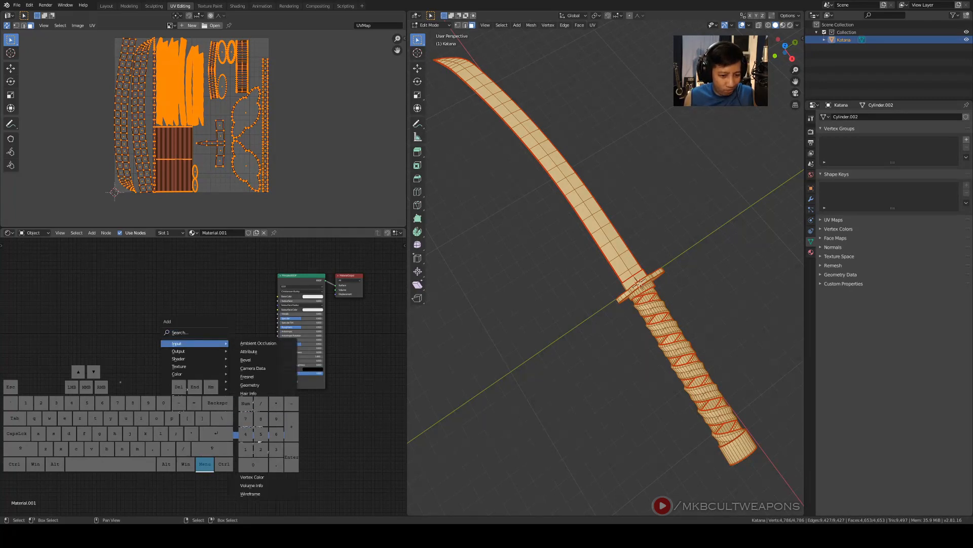
pyautogui.moveTo(193, 368)
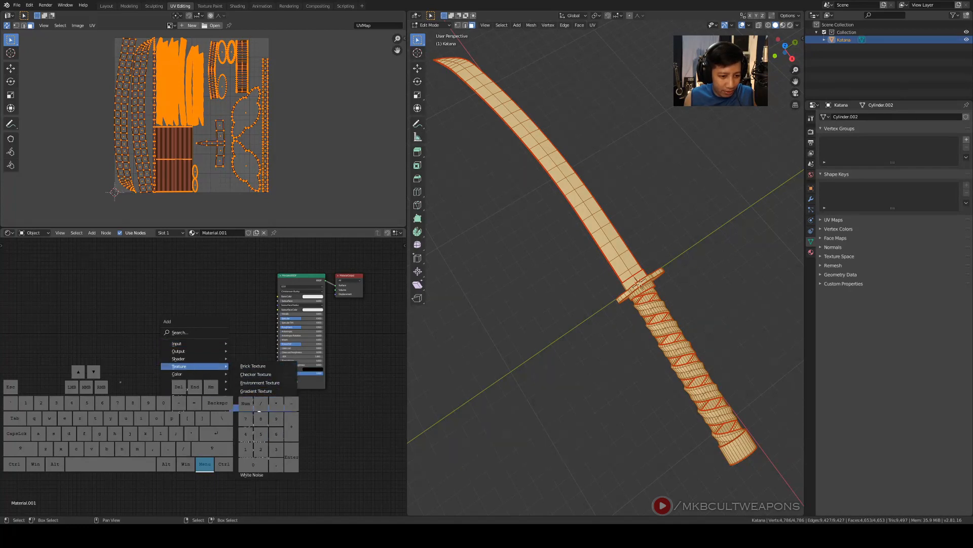
pyautogui.click(256, 407)
pyautogui.click(218, 271)
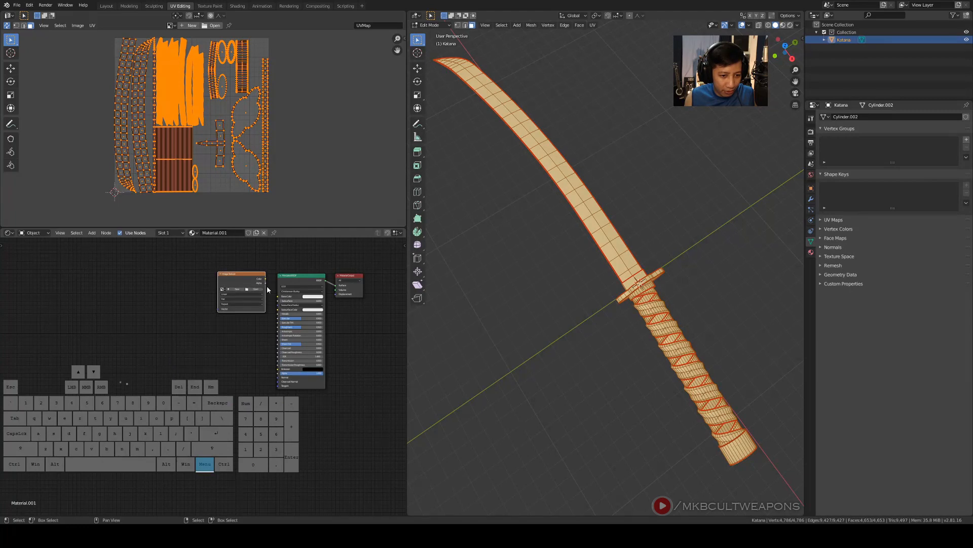
# Connect the Image Texture's Color output to the Principled BSDF's Base Color input
pyautogui.scroll(4, 255, 302)
pyautogui.keyDown('shift'); pyautogui.moveTo(317, 292); pyautogui.dragTo(273, 320, button='middle'); pyautogui.keyUp('shift')
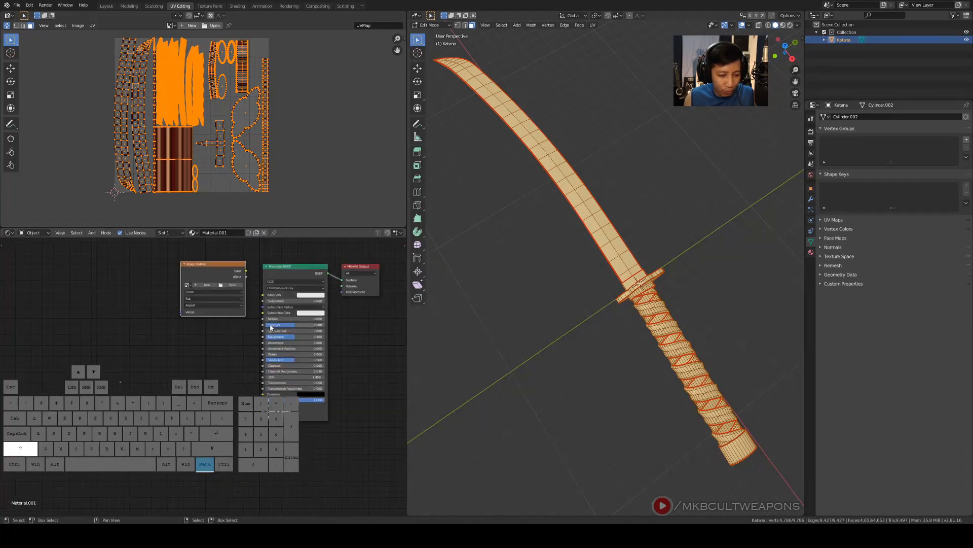
pyautogui.scroll(3, 272, 320)
pyautogui.moveTo(258, 243); pyautogui.dragTo(278, 273)
pyautogui.scroll(-4, 304, 304)
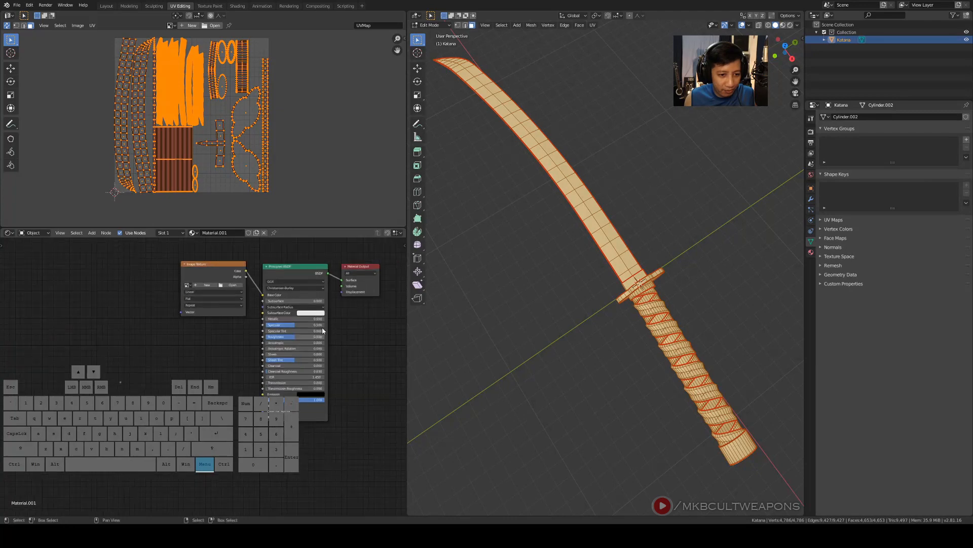
# Create a new blank image in the UV Editor with a width and height of 2048 px
pyautogui.keyDown('shift'); pyautogui.moveTo(321, 299); pyautogui.dragTo(351, 299, button='middle'); pyautogui.keyUp('shift')
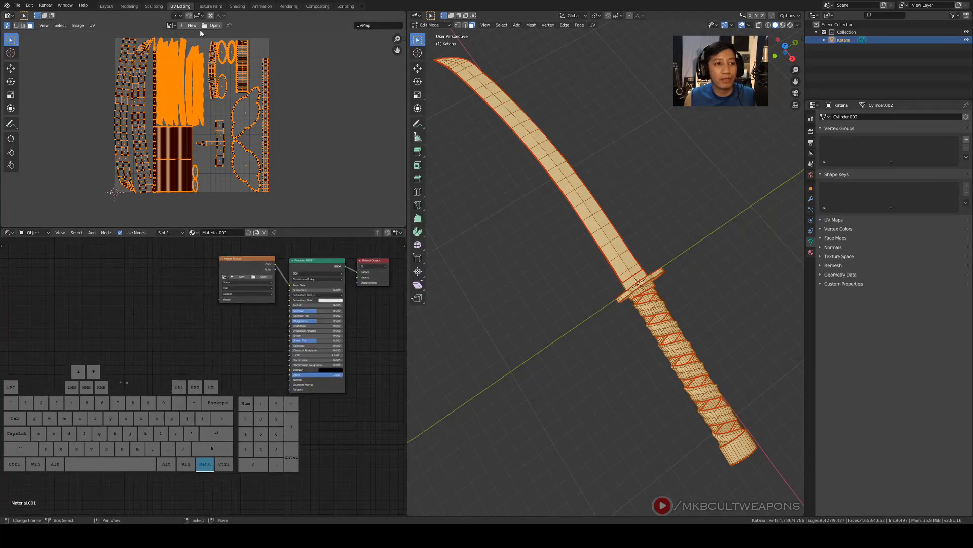
pyautogui.keyDown('shift'); pyautogui.moveTo(326, 93); pyautogui.dragTo(327, 92, button='middle'); pyautogui.keyUp('shift')
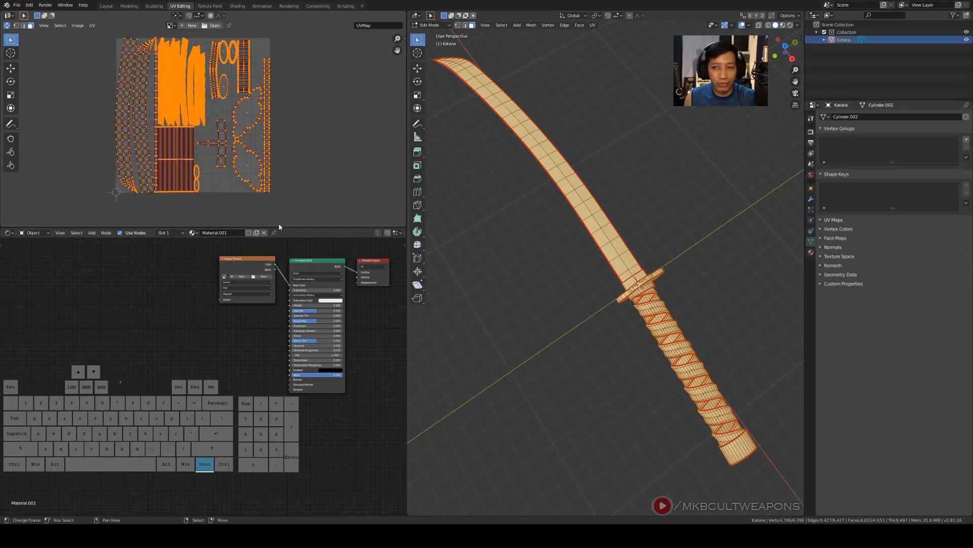
pyautogui.click(190, 26)
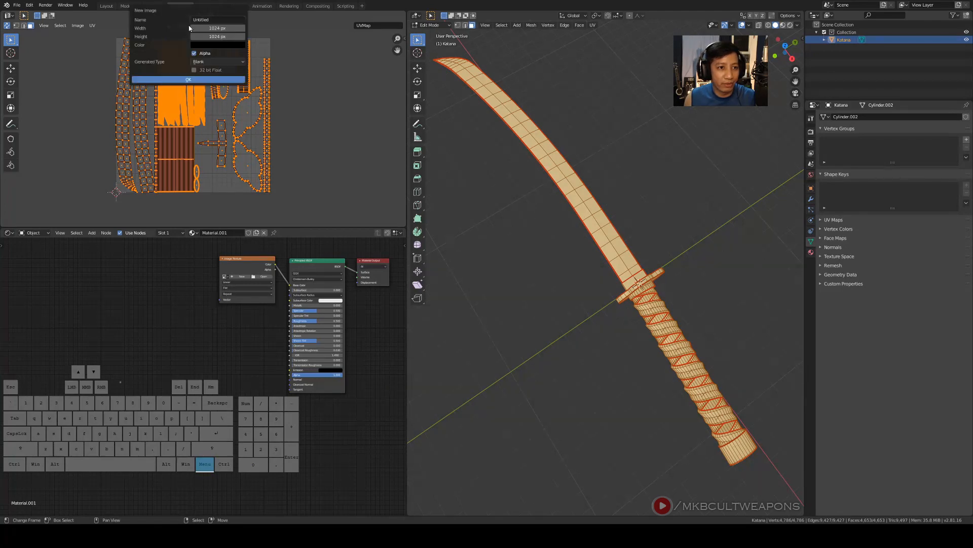
pyautogui.click(192, 28)
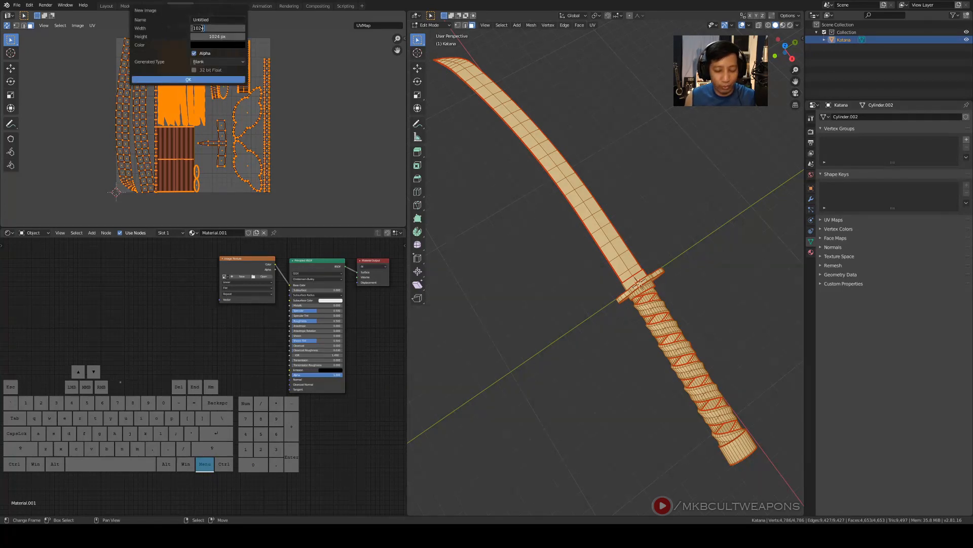
pyautogui.write('2048')
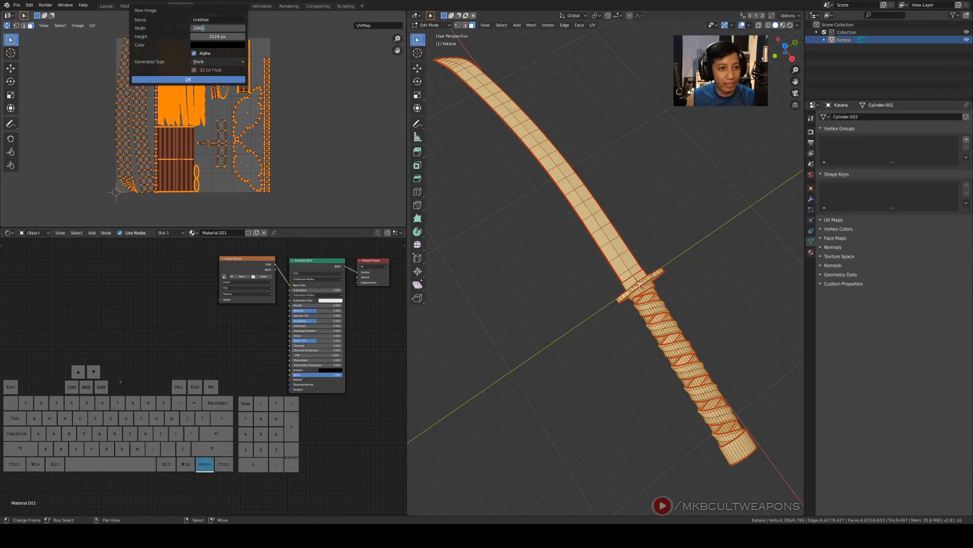
pyautogui.press('Tab')
pyautogui.write('2048')
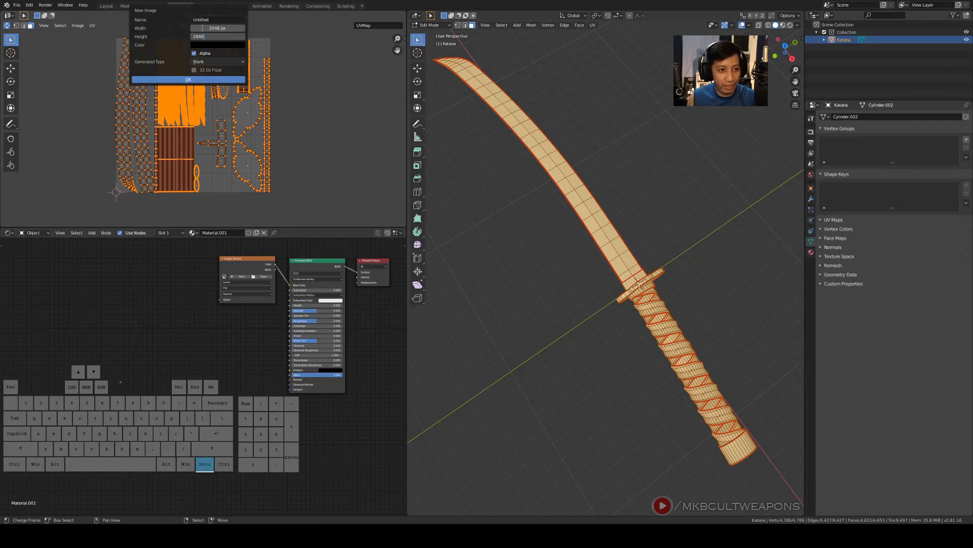
pyautogui.press('Return')
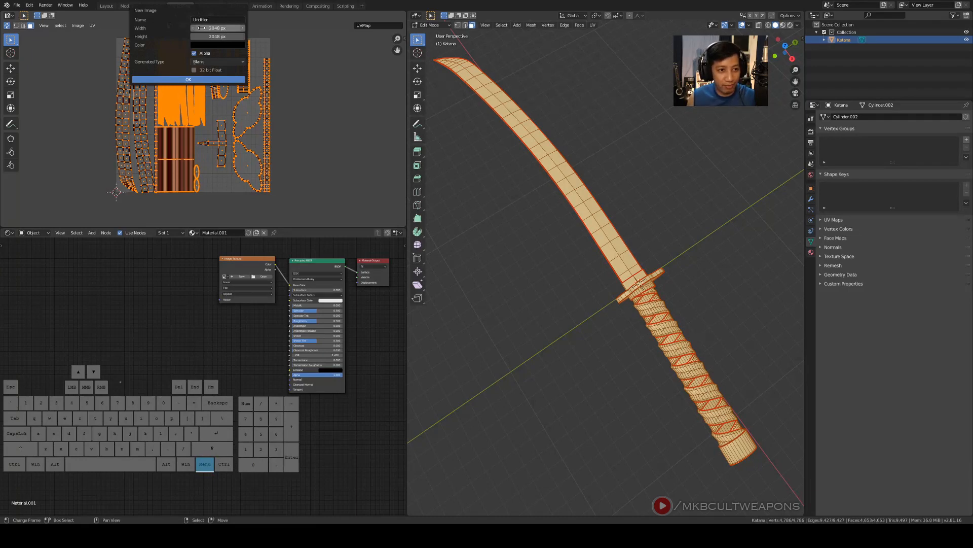
pyautogui.click(173, 80)
# Examine how the katana's UV islands fit on the new blank image
pyautogui.scroll(-2, 310, 131)
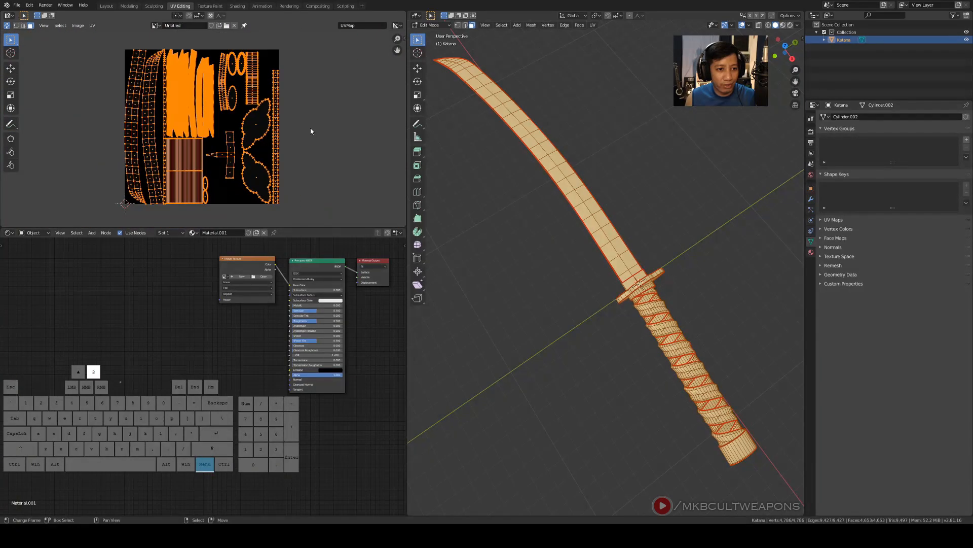
pyautogui.scroll(2, 311, 131)
pyautogui.scroll(-2, 311, 131)
pyautogui.scroll(4, 312, 132)
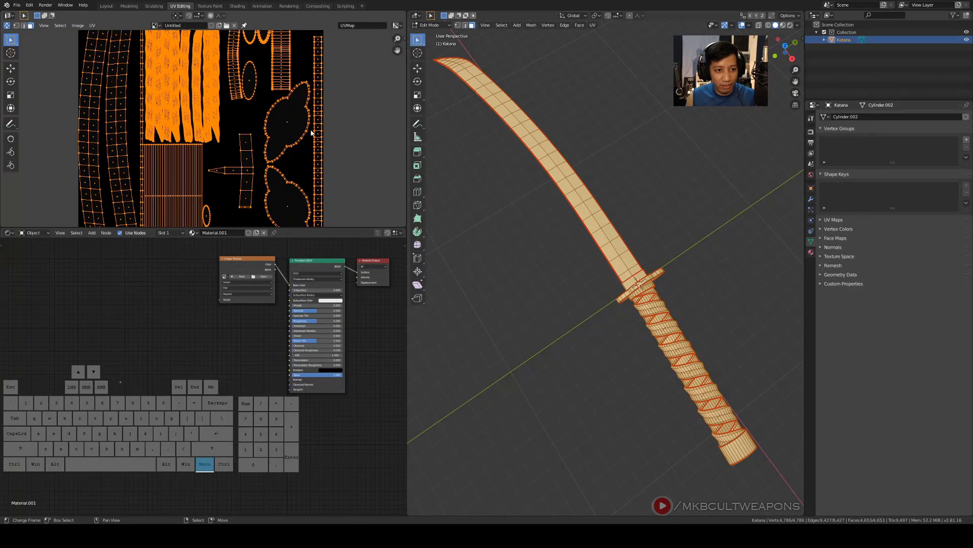
pyautogui.scroll(-5, 312, 131)
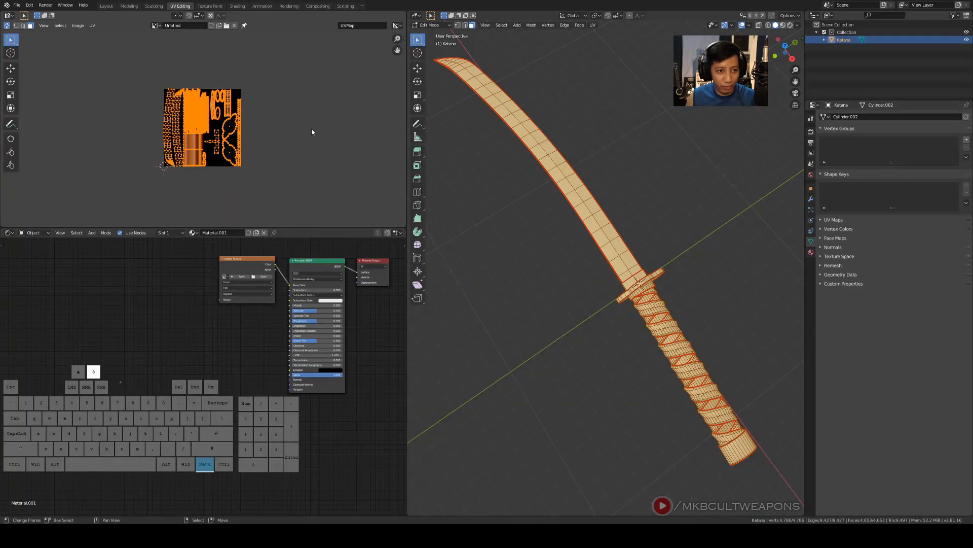
pyautogui.scroll(4, 311, 129)
pyautogui.press('Home')
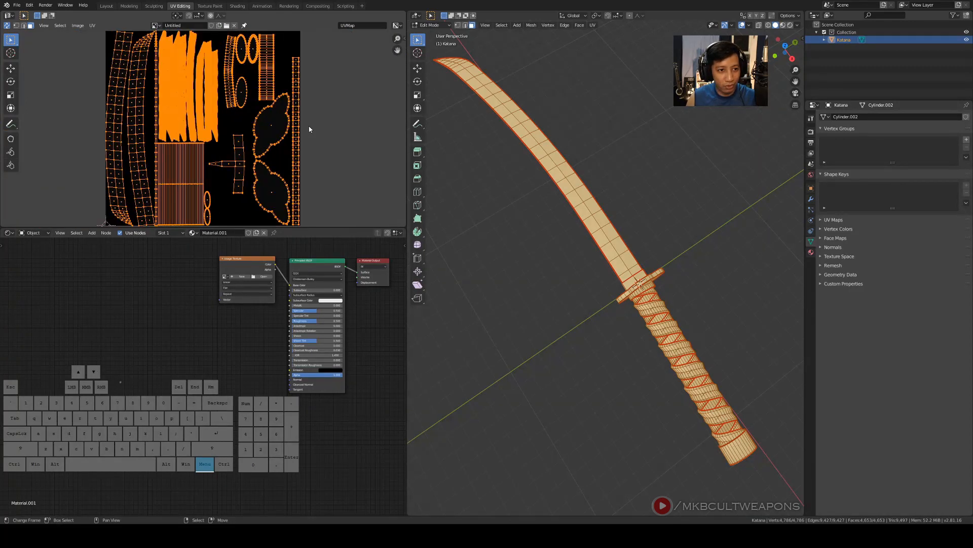
pyautogui.hotkey('shift', 'Home')
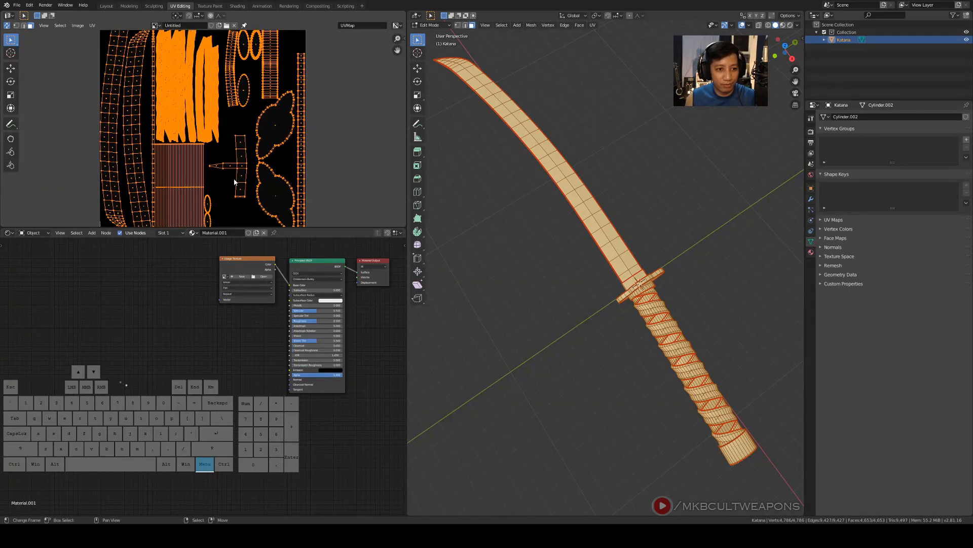
pyautogui.press('Home')
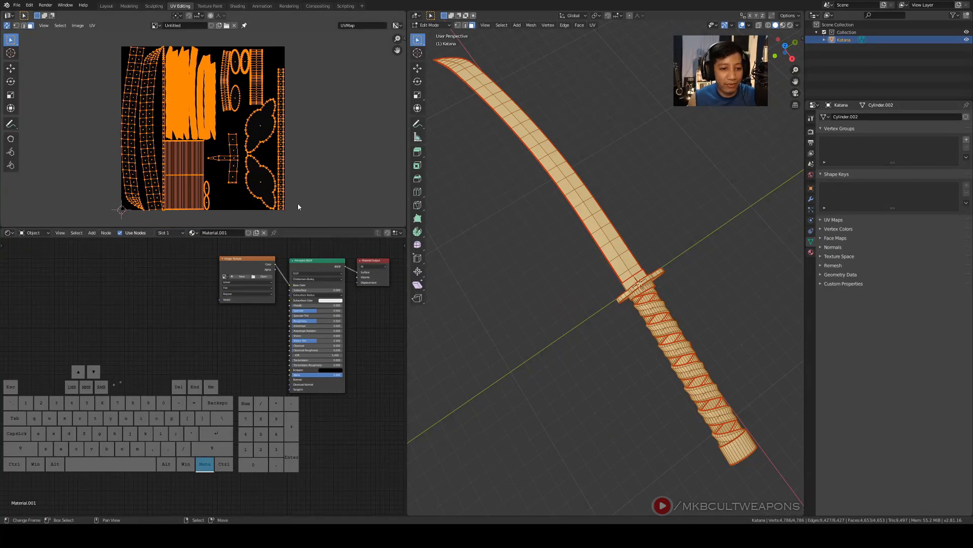
# Rename the new image to Katana AO and assign it to the Image Texture node
pyautogui.click(224, 276)
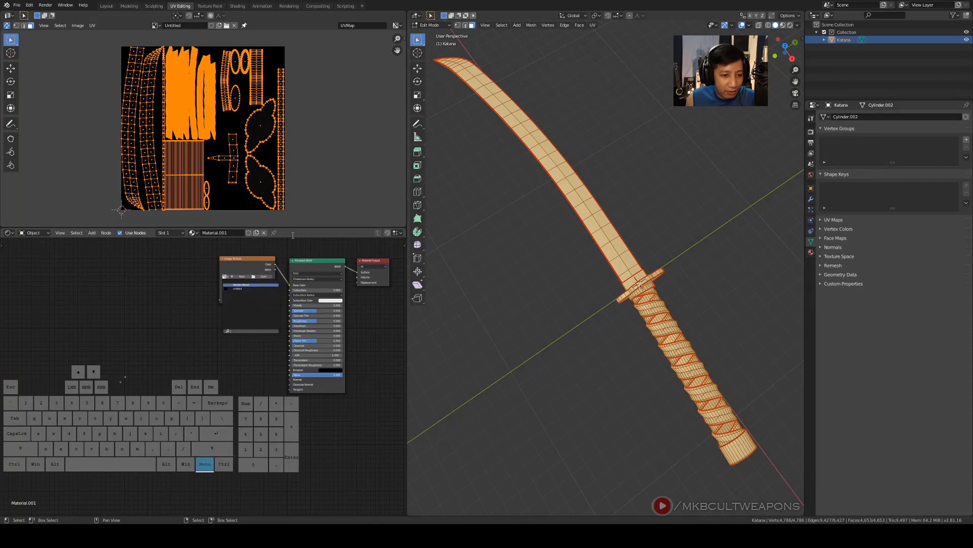
pyautogui.click(239, 289)
pyautogui.click(175, 25)
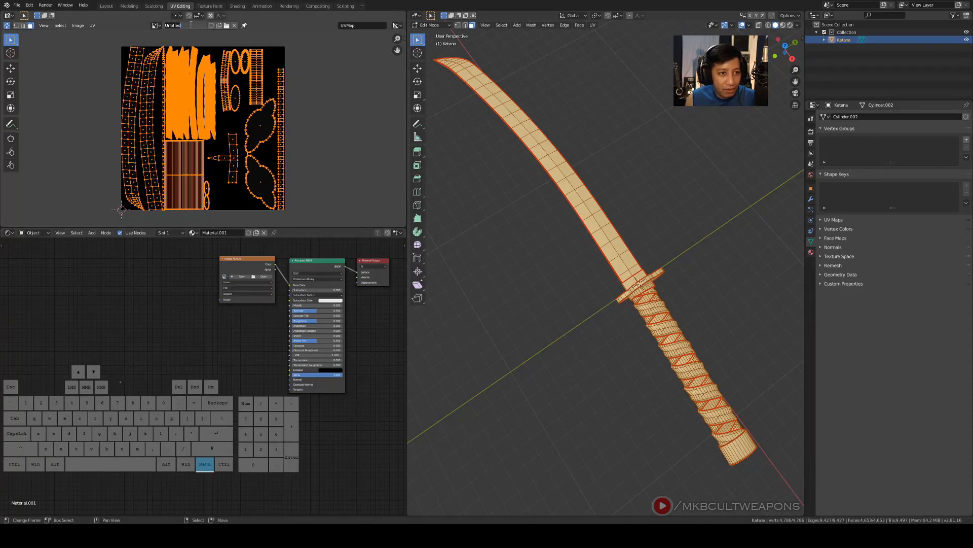
pyautogui.press('shift')
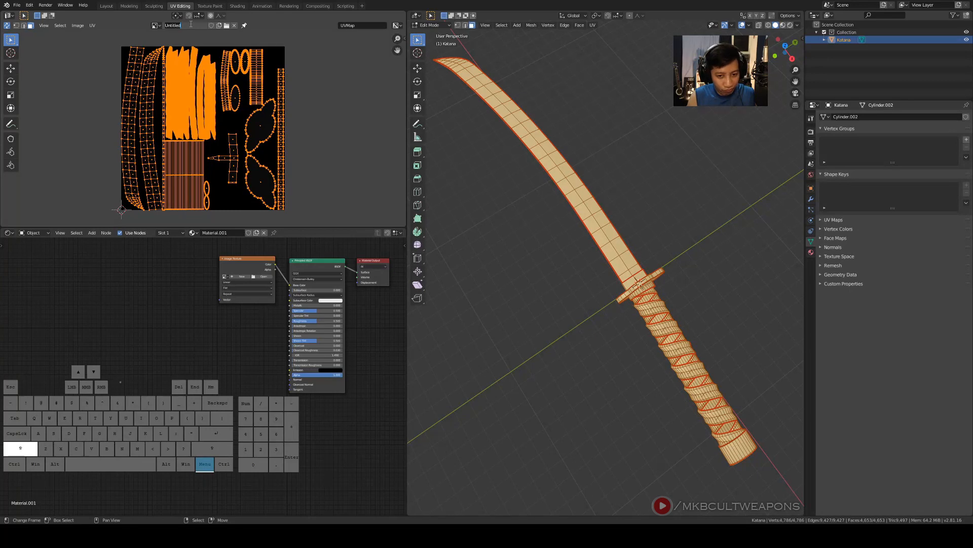
pyautogui.write('Katana')
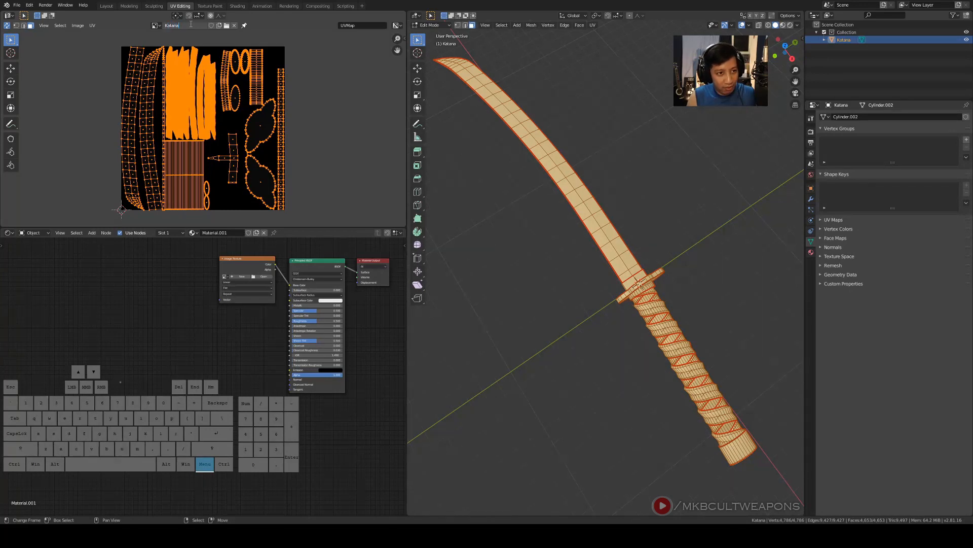
pyautogui.write(' AO')
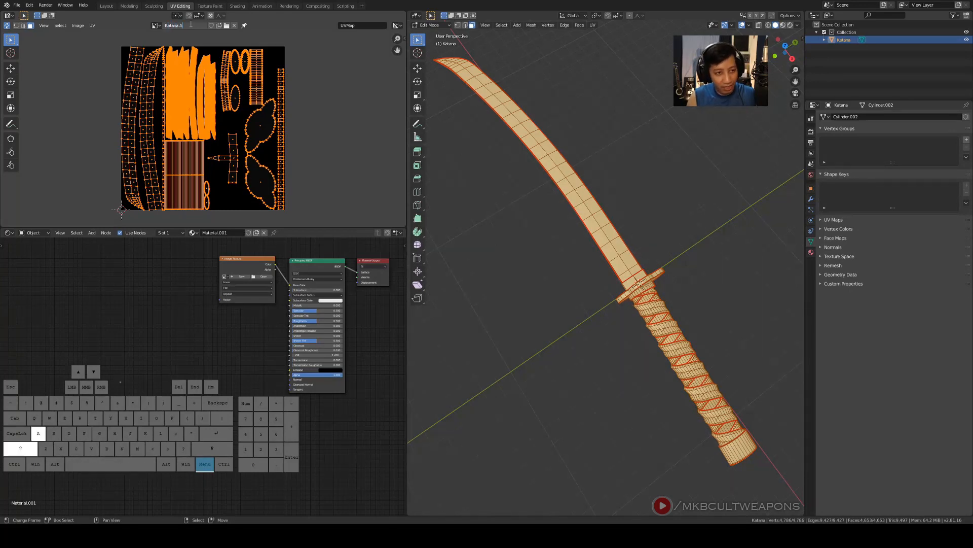
pyautogui.press('Return')
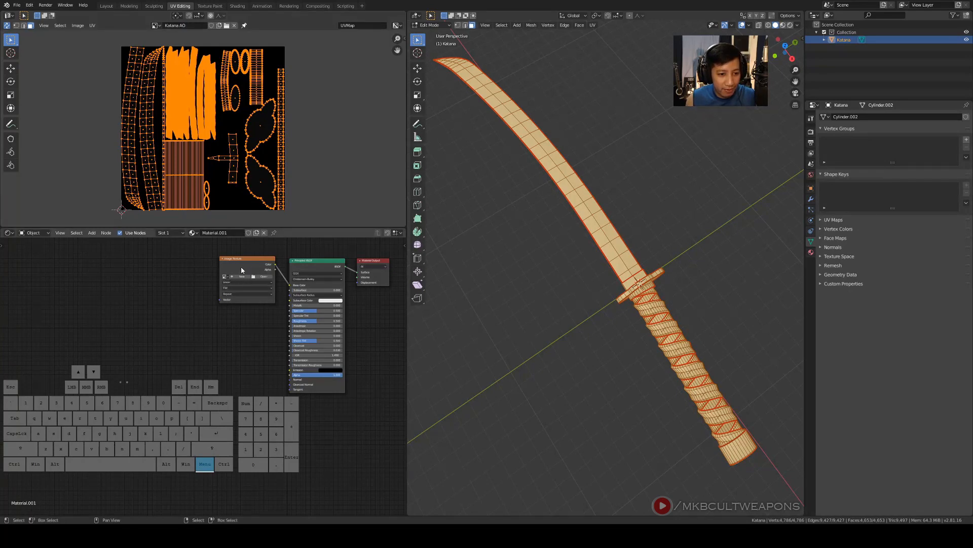
pyautogui.click(224, 276)
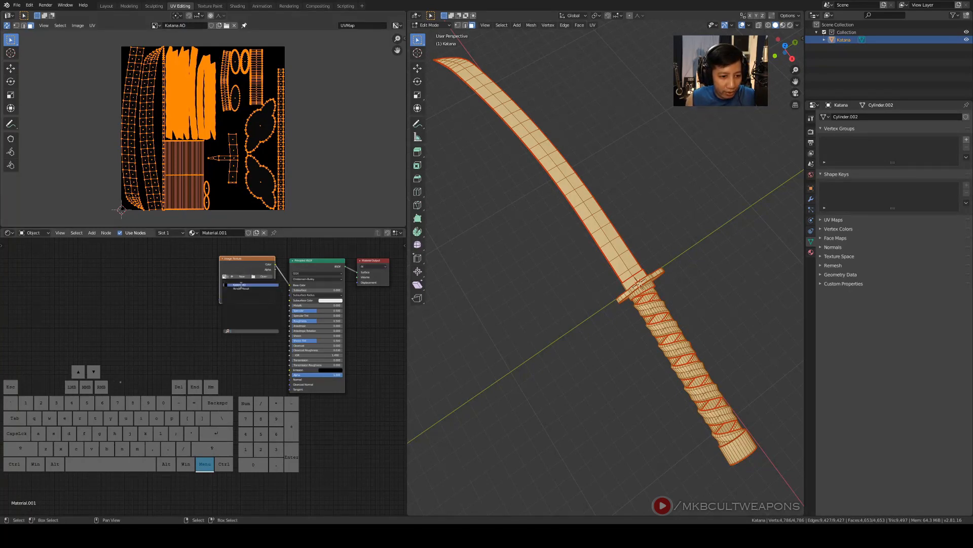
pyautogui.click(243, 285)
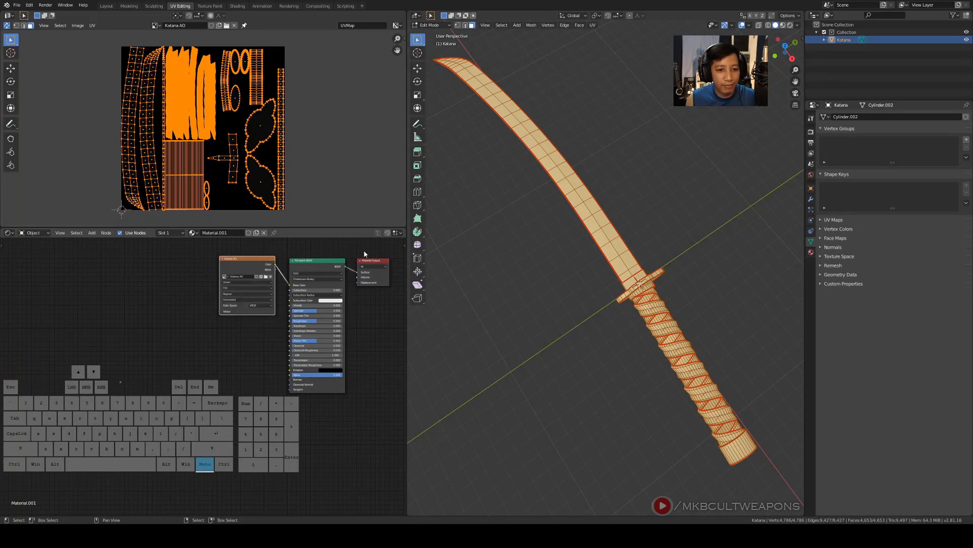
# In Object Mode, switch the render engine to Cycles and expand its Bake settings
pyautogui.click(811, 118)
pyautogui.click(678, 167)
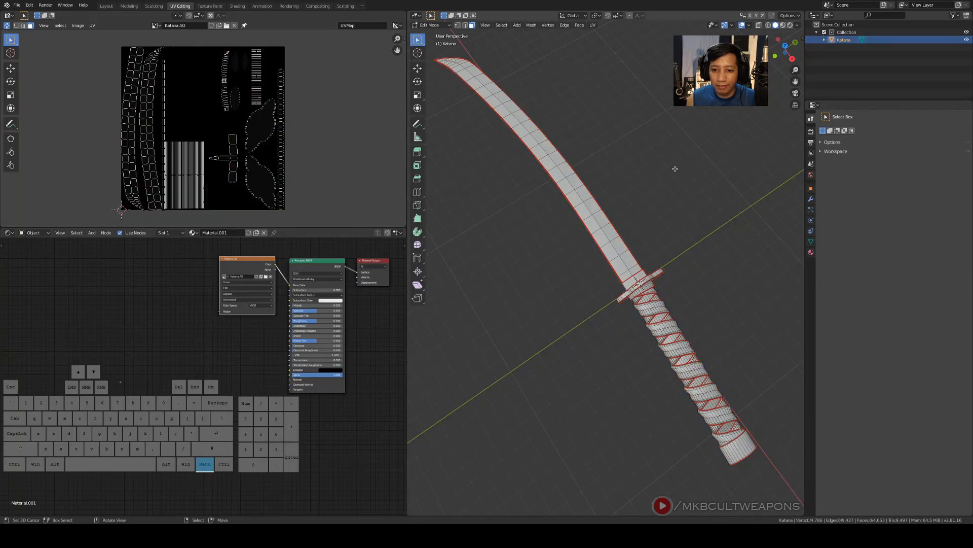
pyautogui.press('Tab')
pyautogui.click(811, 132)
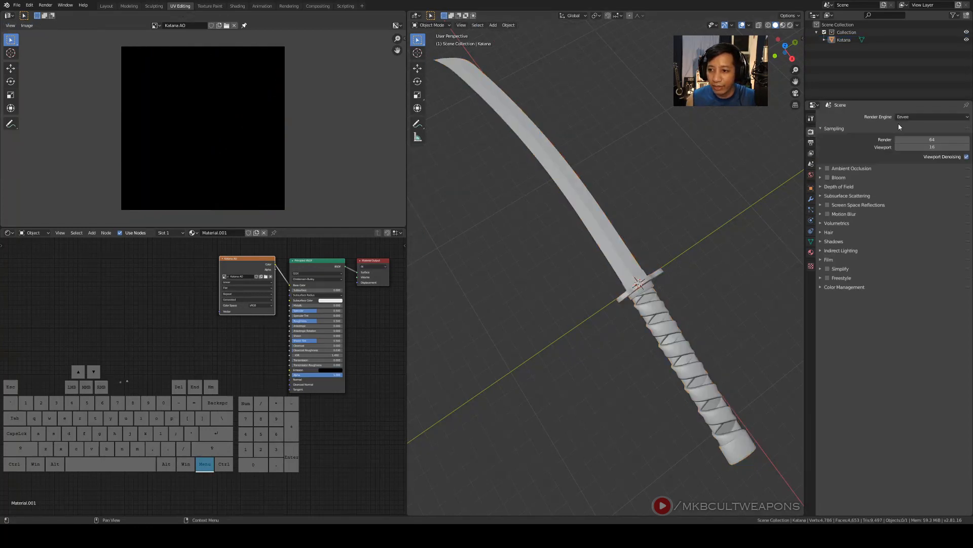
pyautogui.click(913, 117)
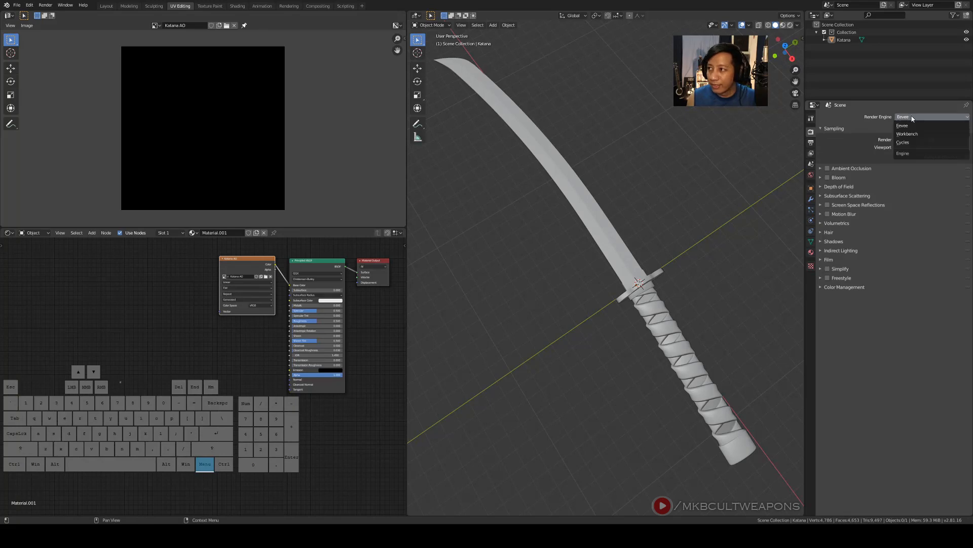
pyautogui.click(914, 143)
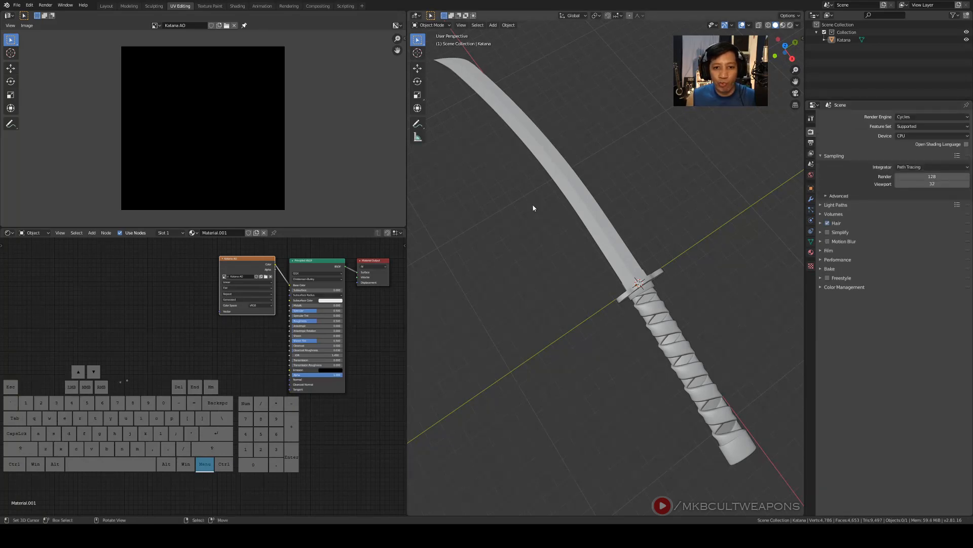
pyautogui.click(821, 269)
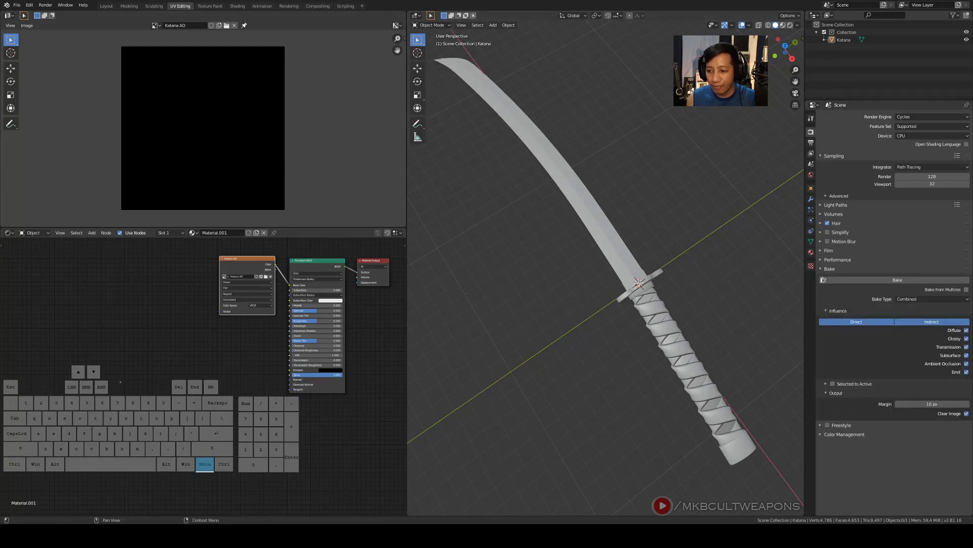
pyautogui.click(920, 300)
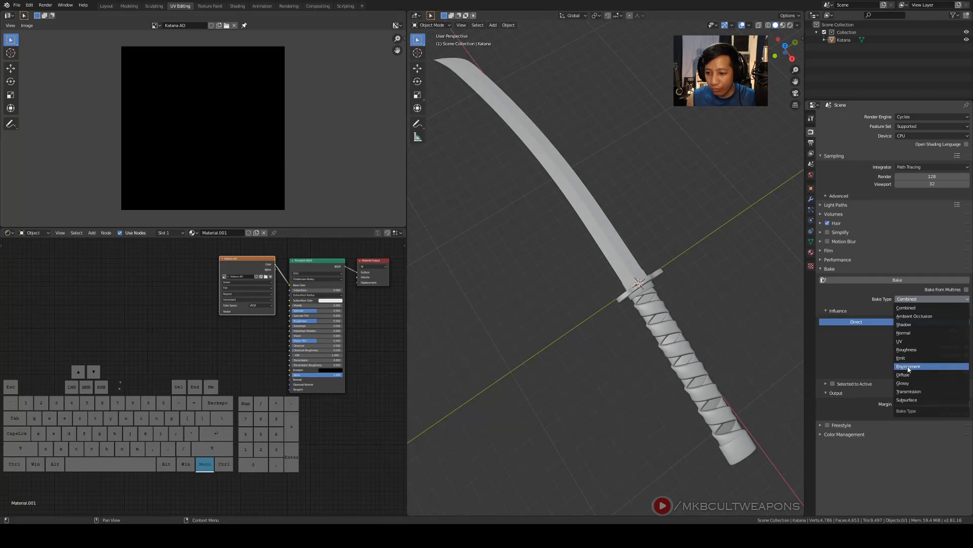
pyautogui.click(921, 250)
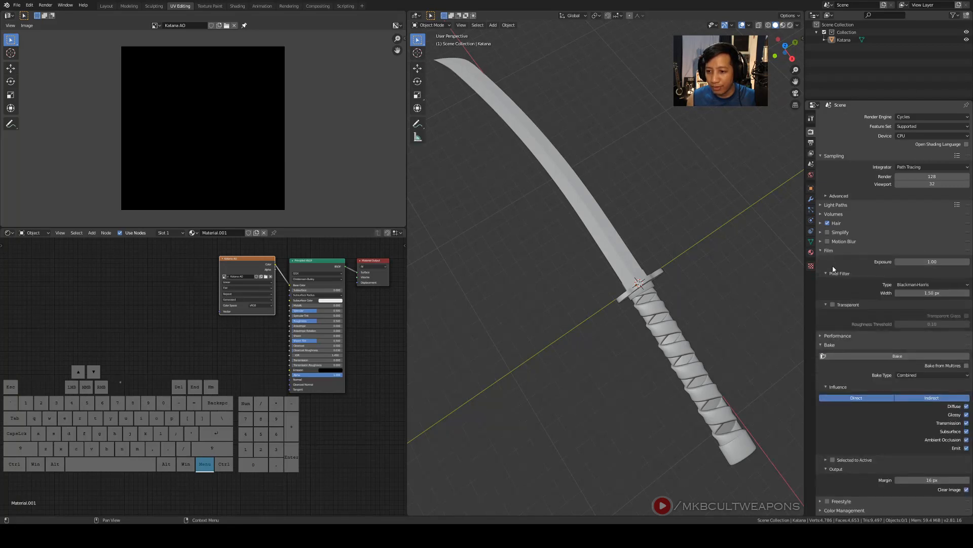
pyautogui.click(824, 252)
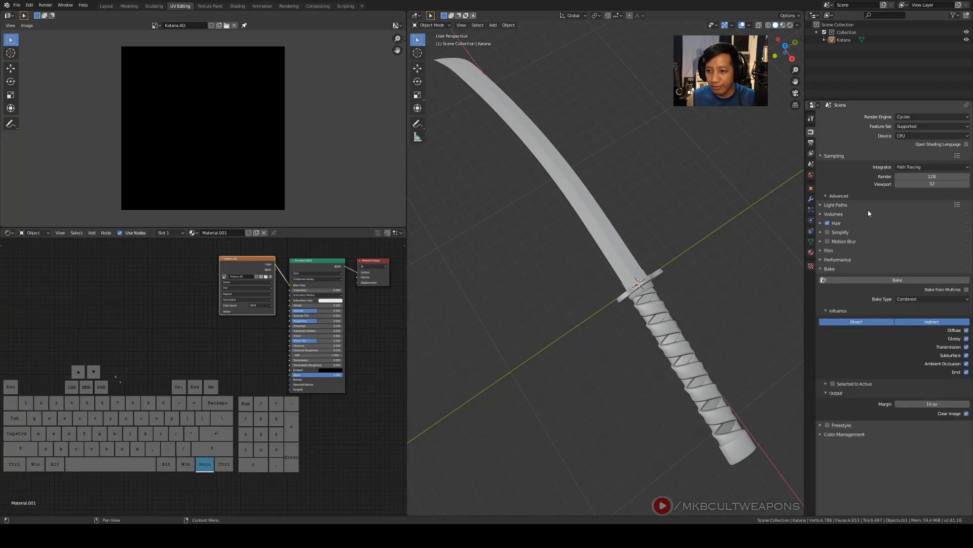
pyautogui.click(811, 144)
pyautogui.click(812, 135)
pyautogui.click(810, 134)
pyautogui.click(810, 134)
pyautogui.click(903, 117)
pyautogui.click(903, 118)
# Set the bake type to Ambient Occlusion with a margin of 5 px
pyautogui.click(909, 300)
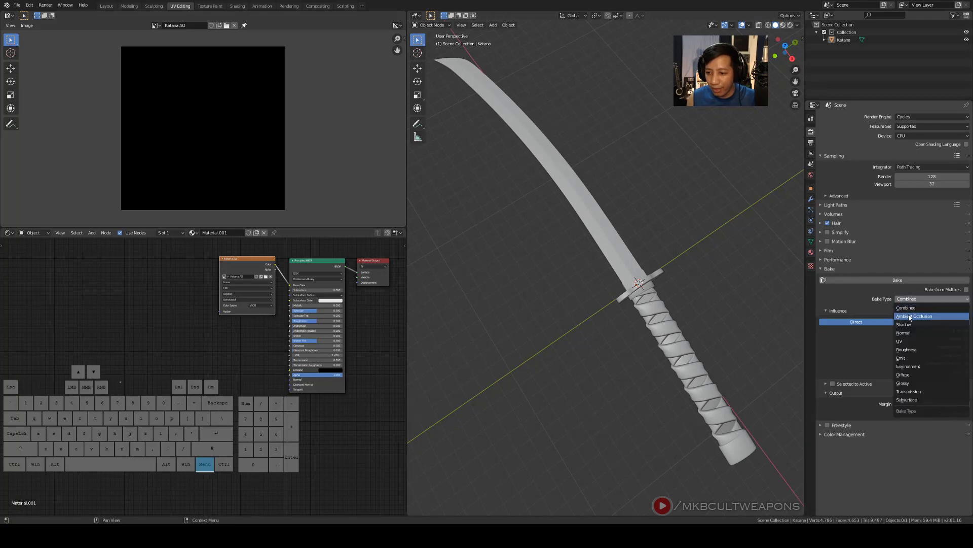
pyautogui.click(910, 317)
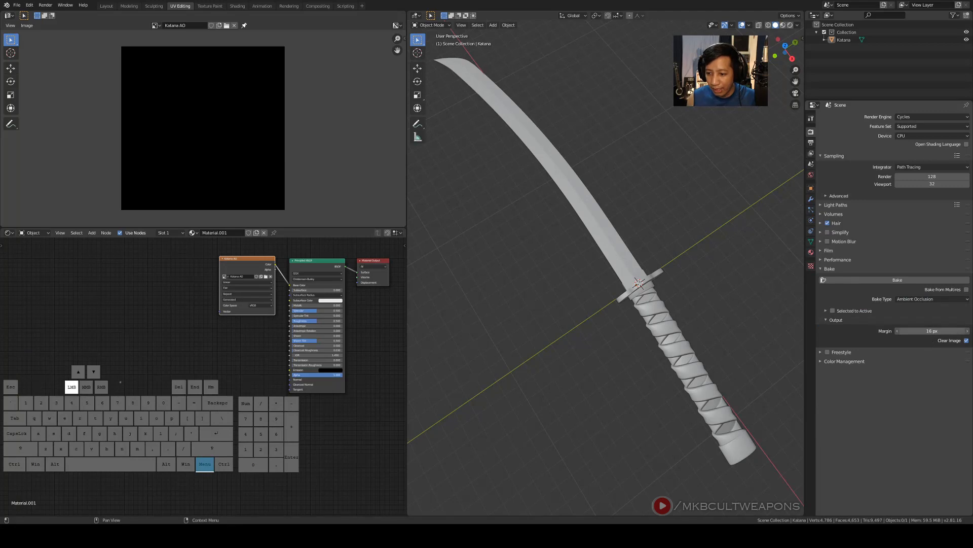
pyautogui.click(927, 332)
pyautogui.write('5')
pyautogui.press('Return')
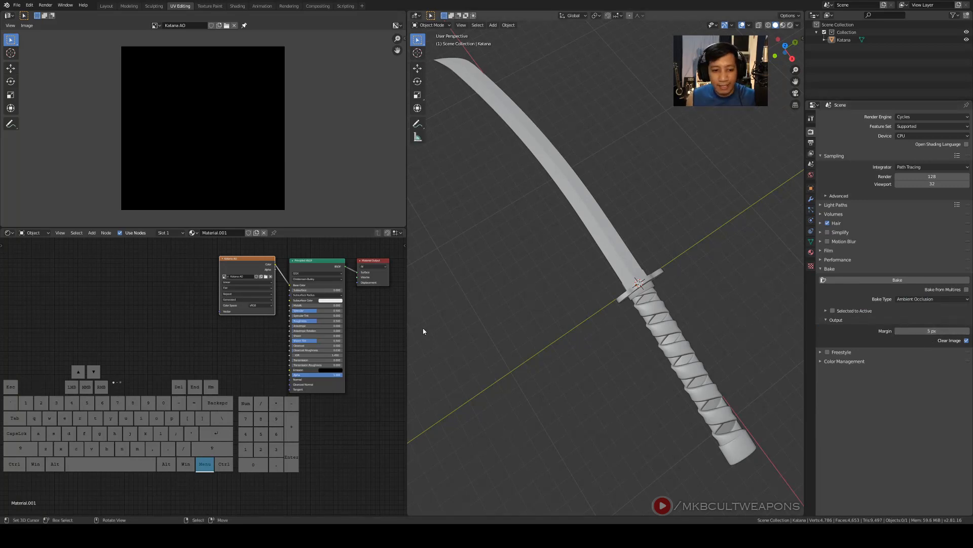
# Select the katana and select all of its geometry in Edit Mode
pyautogui.rightClick(566, 175)
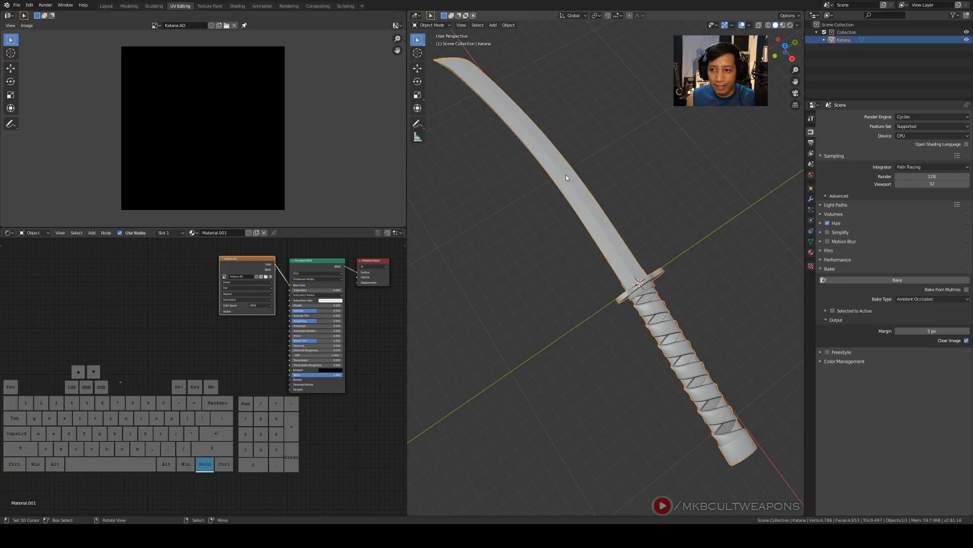
pyautogui.press('Tab')
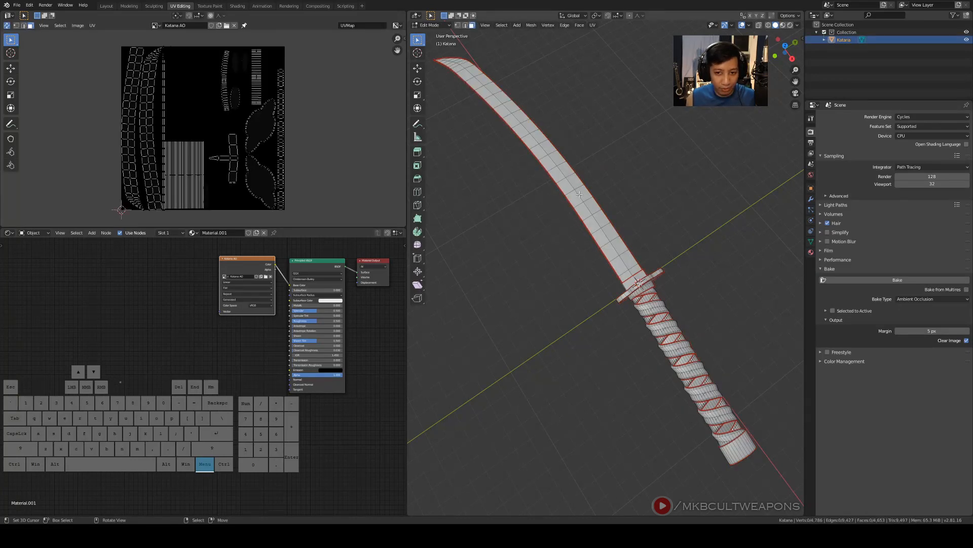
pyautogui.press('a')
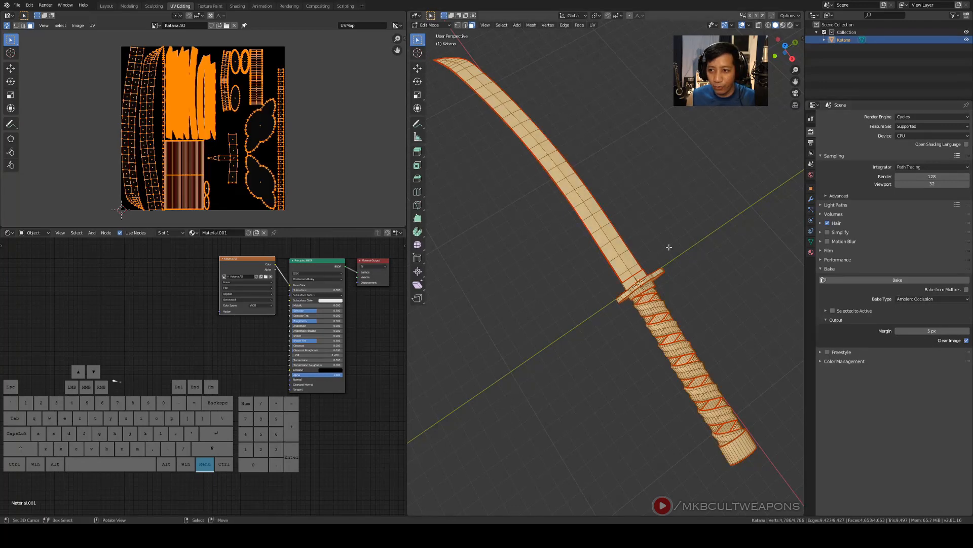
# Bake the ambient occlusion onto the Katana AO image and clear the geometry selection
pyautogui.click(886, 281)
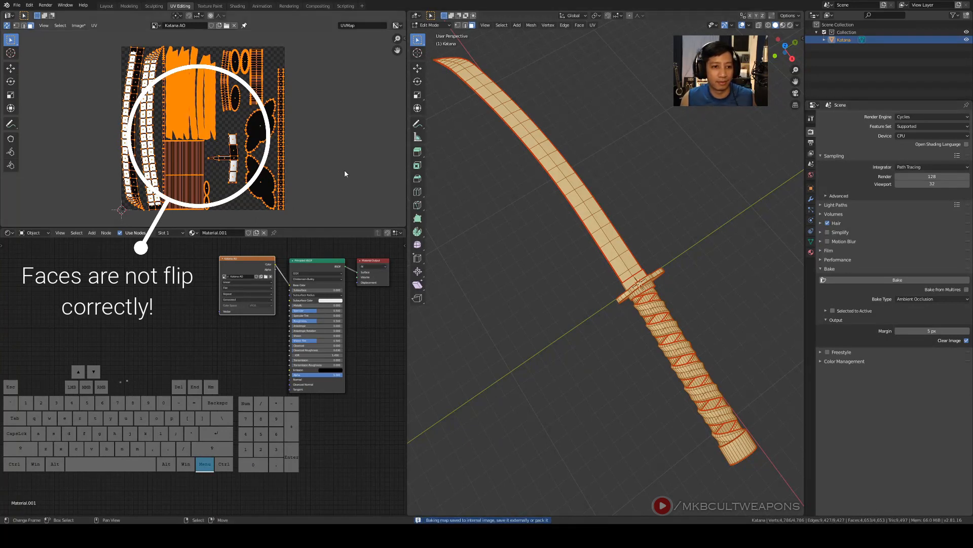
pyautogui.hotkey('alt', 'a')
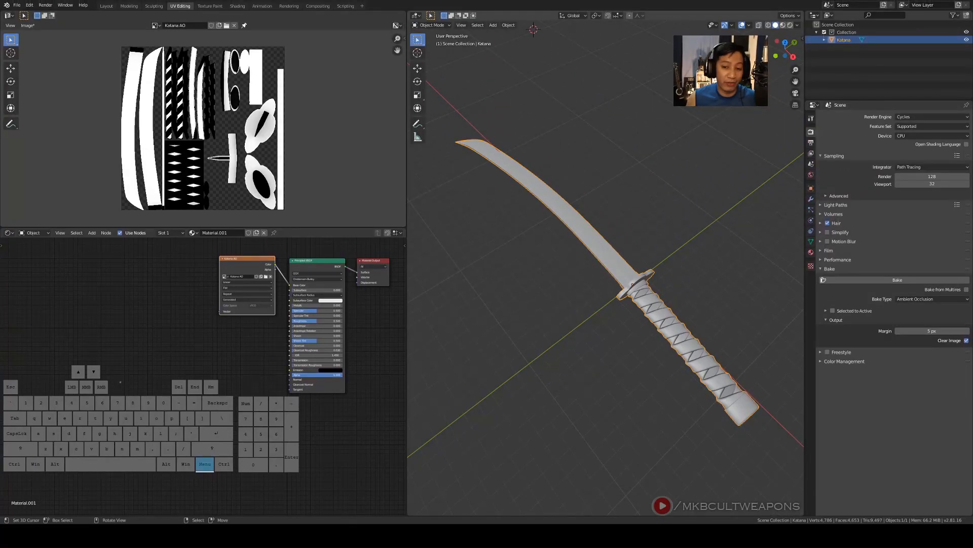
pyautogui.scroll(1, 606, 269)
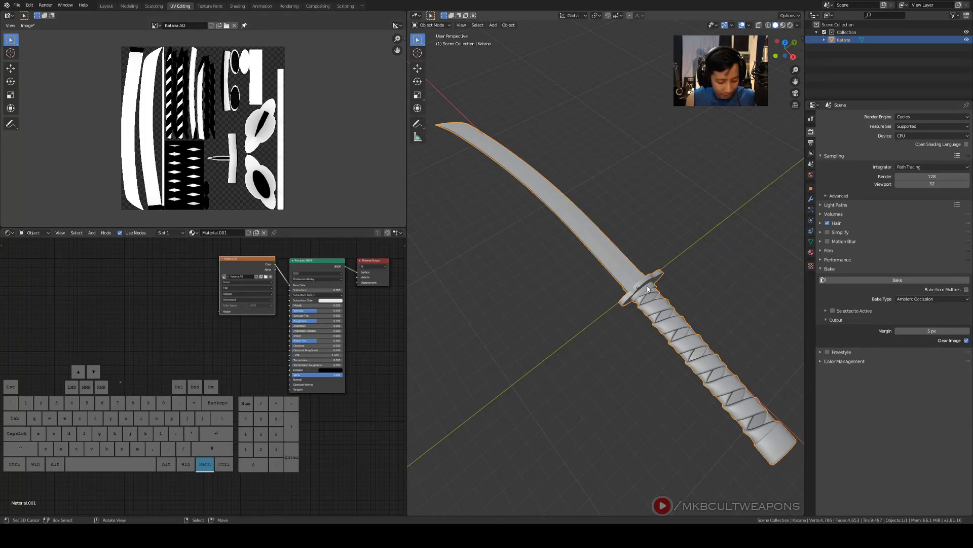
# Select all of the katana's geometry in Edit Mode and recalculate its normals to the outside
pyautogui.press('Tab')
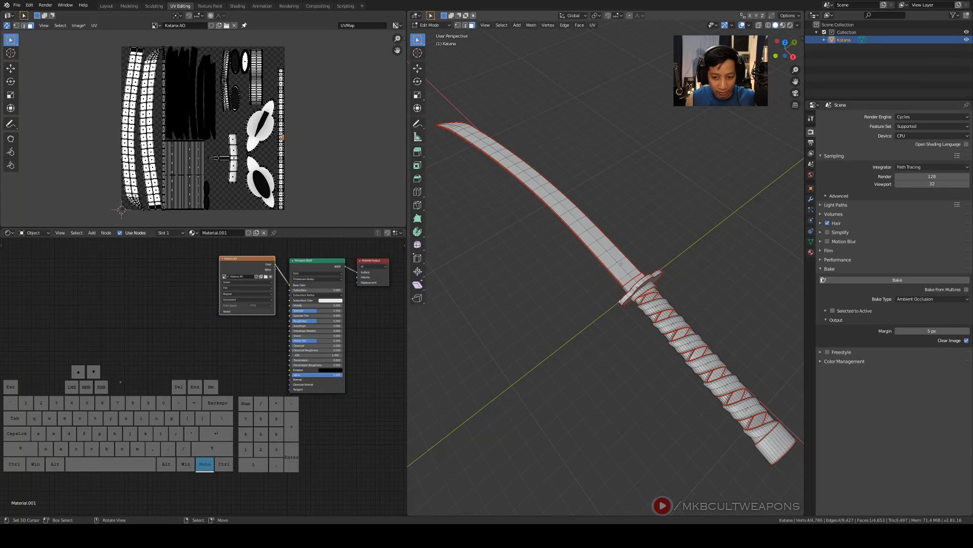
pyautogui.press('a')
pyautogui.click(530, 25)
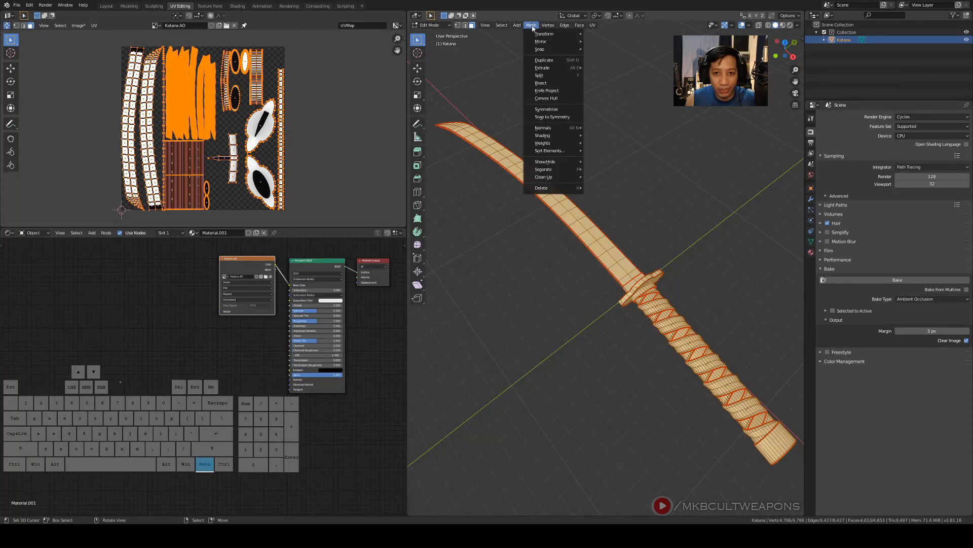
pyautogui.moveTo(559, 131)
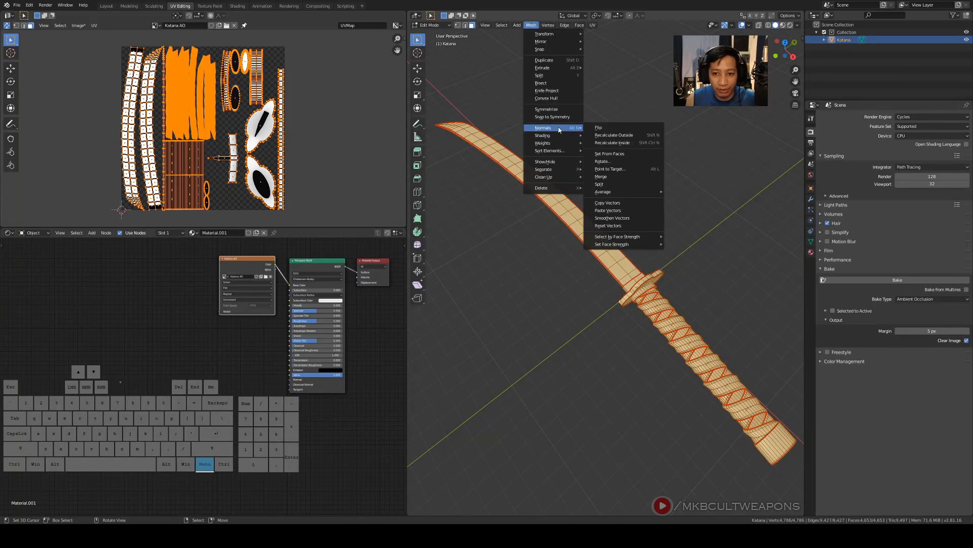
pyautogui.click(639, 137)
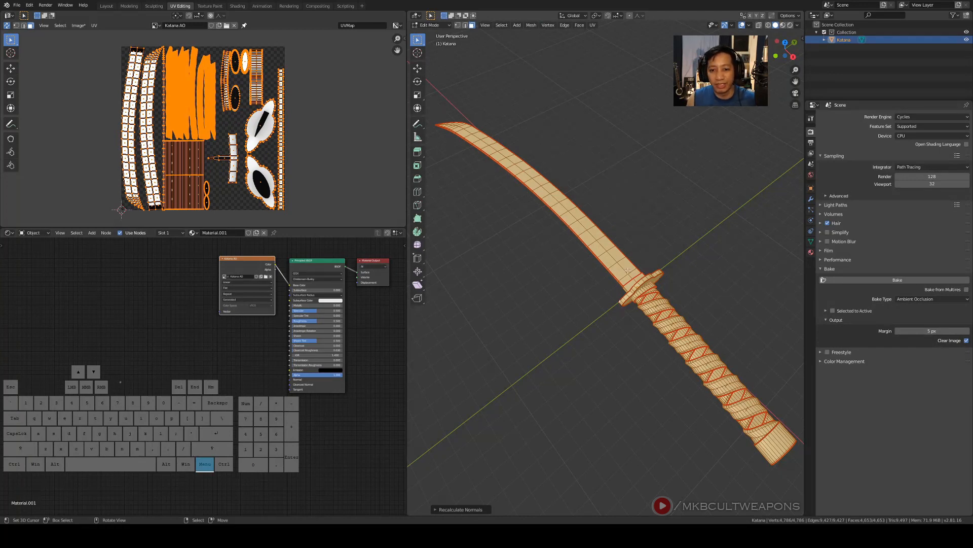
# Deselect the geometry and examine the baked ambient occlusion on the handle wrap, guard and blade UV islands
pyautogui.moveTo(675, 328); pyautogui.dragTo(689, 310, button='middle')
pyautogui.scroll(1, 669, 313)
pyautogui.moveTo(699, 307); pyautogui.dragTo(690, 307, button='middle')
pyautogui.scroll(5, 336, 169)
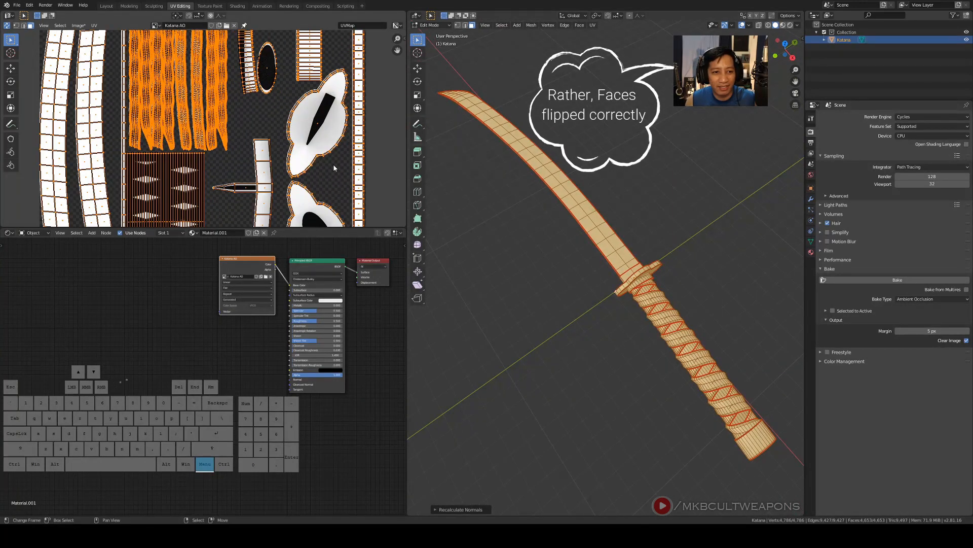
pyautogui.scroll(-6, 336, 169)
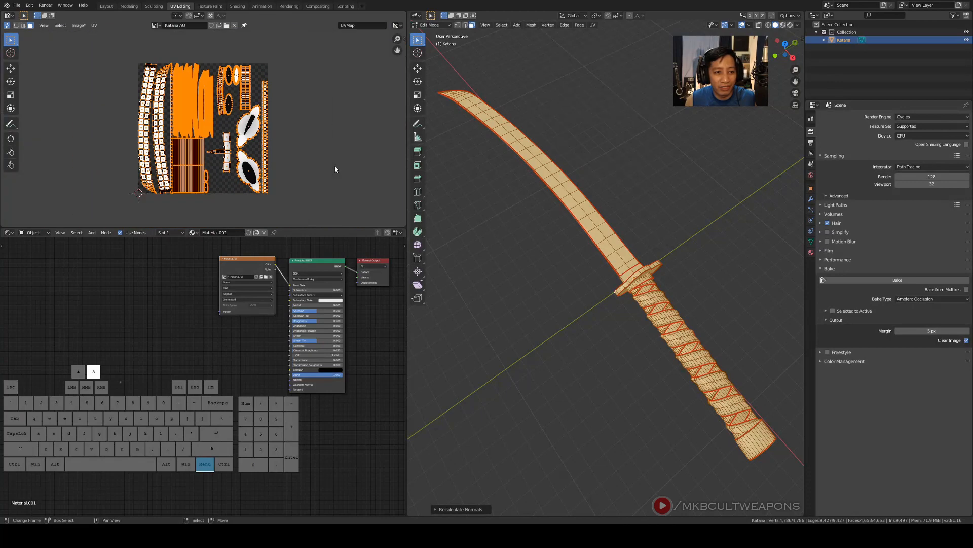
pyautogui.rightClick(307, 142)
pyautogui.scroll(6, 334, 175)
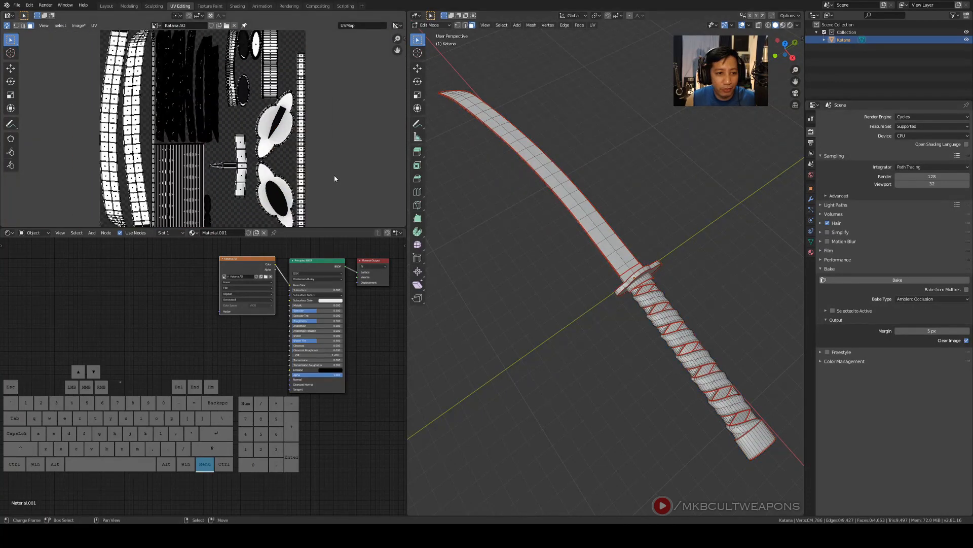
pyautogui.scroll(4, 333, 175)
pyautogui.scroll(-4, 334, 175)
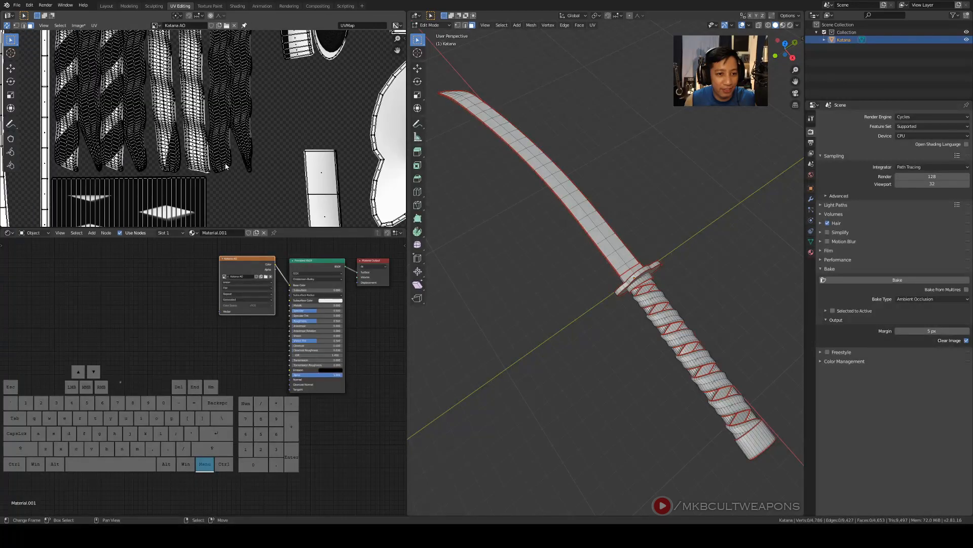
pyautogui.scroll(3, 230, 173)
pyautogui.scroll(-2, 235, 180)
pyautogui.scroll(3, 235, 182)
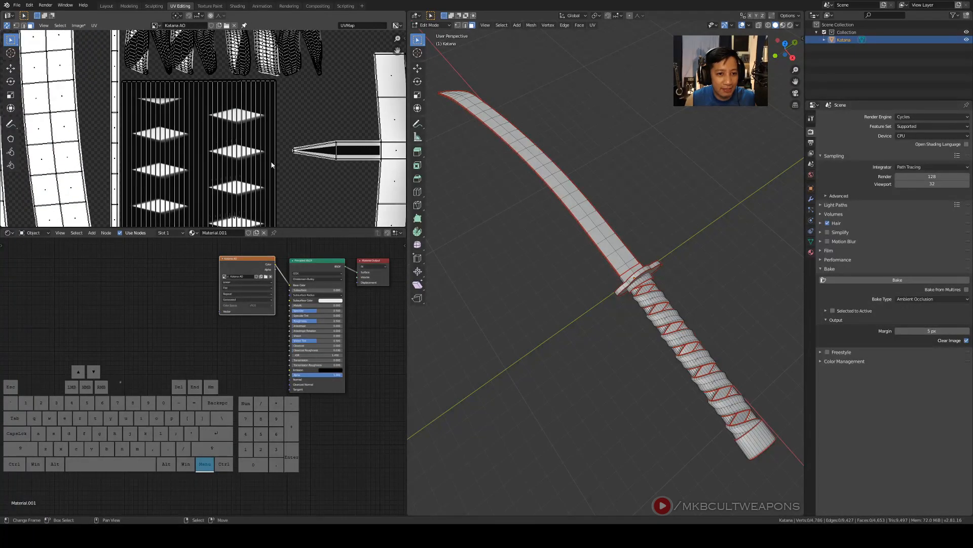
pyautogui.scroll(-3, 305, 161)
pyautogui.scroll(-2, 304, 161)
pyautogui.scroll(5, 235, 176)
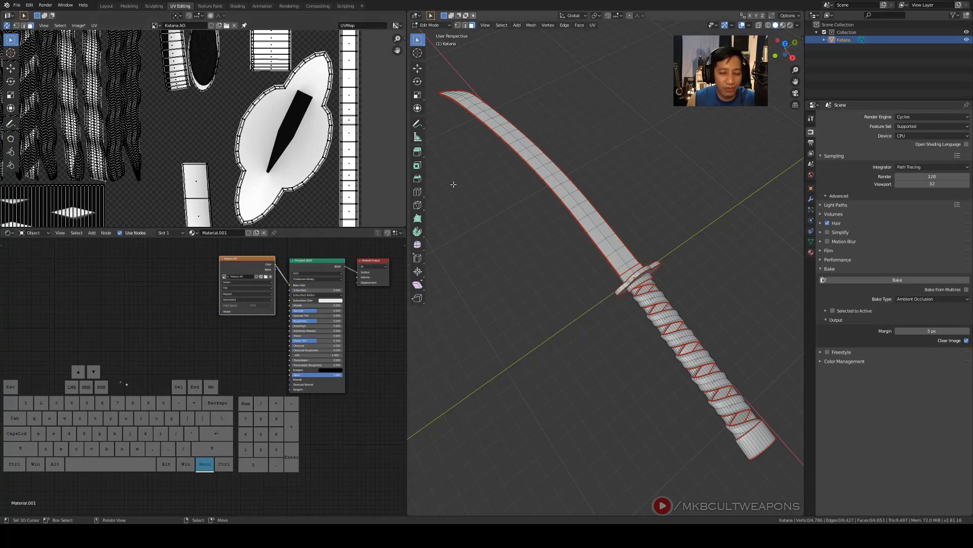
pyautogui.scroll(-4, 507, 223)
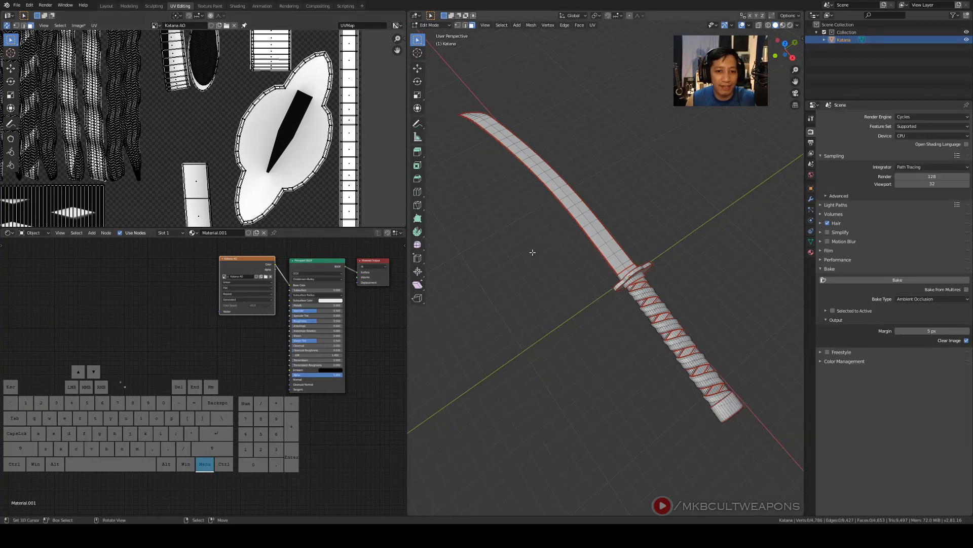
pyautogui.press('Home')
pyautogui.scroll(4, 306, 188)
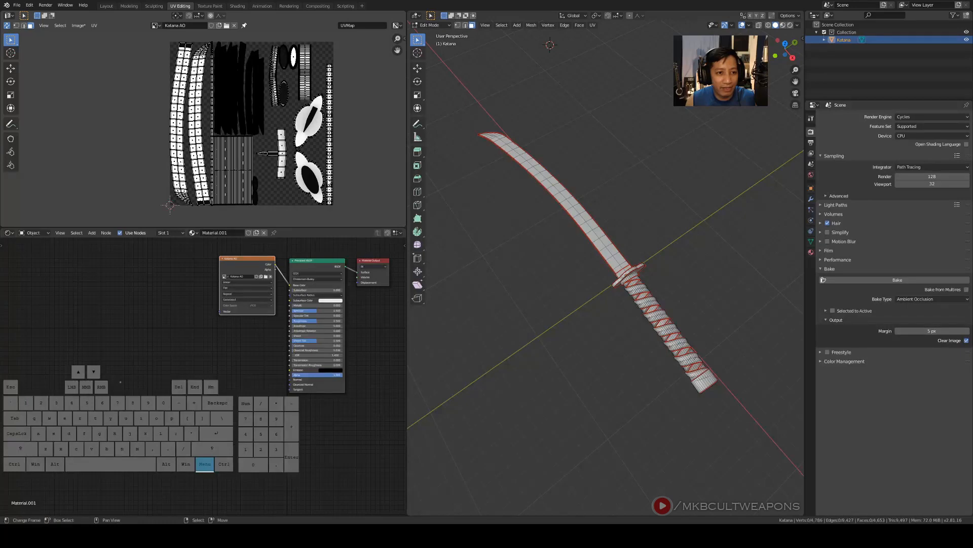
pyautogui.scroll(1, 569, 233)
pyautogui.scroll(-1, 331, 172)
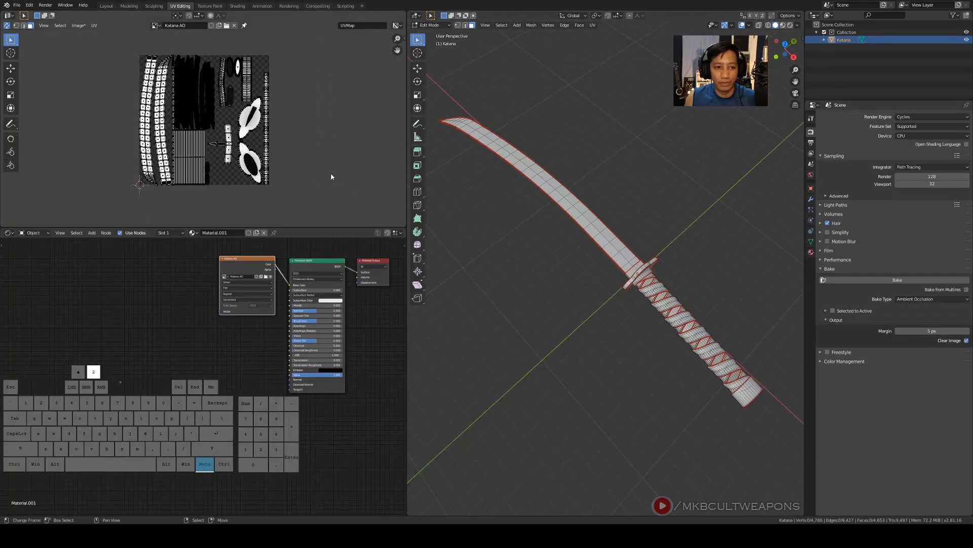
pyautogui.keyDown('shift'); pyautogui.moveTo(331, 172); pyautogui.dragTo(335, 178, button='middle'); pyautogui.keyUp('shift')
pyautogui.scroll(3, 349, 186)
pyautogui.scroll(1, 314, 168)
pyautogui.scroll(2, 282, 148)
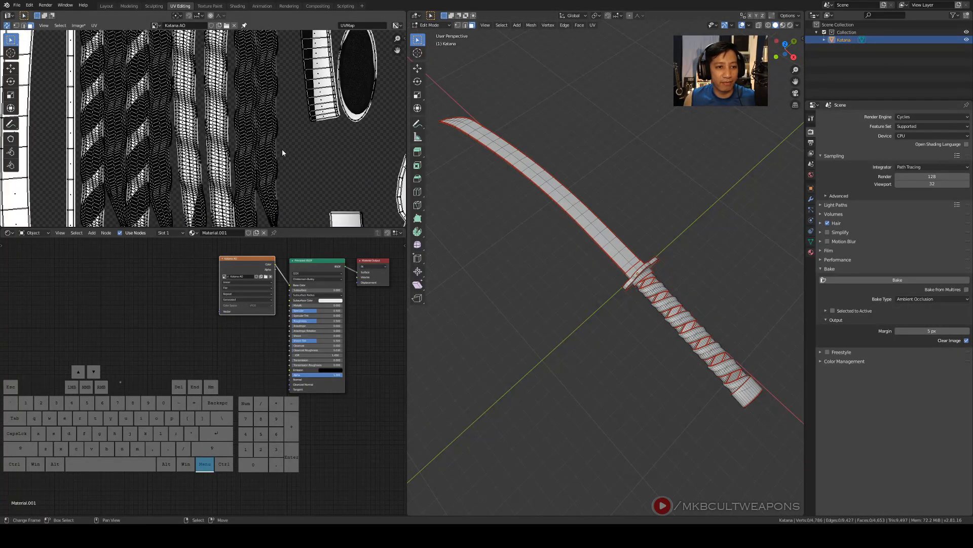
pyautogui.scroll(-2, 282, 148)
pyautogui.scroll(2, 282, 150)
pyautogui.scroll(1, 269, 143)
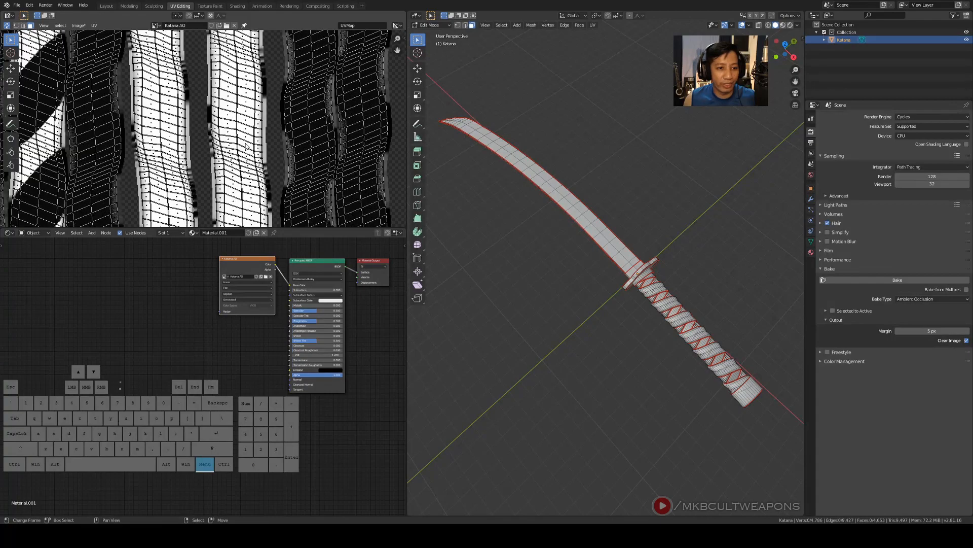
pyautogui.scroll(-3, 246, 146)
pyautogui.scroll(2, 256, 145)
pyautogui.scroll(2, 291, 118)
pyautogui.scroll(-6, 324, 134)
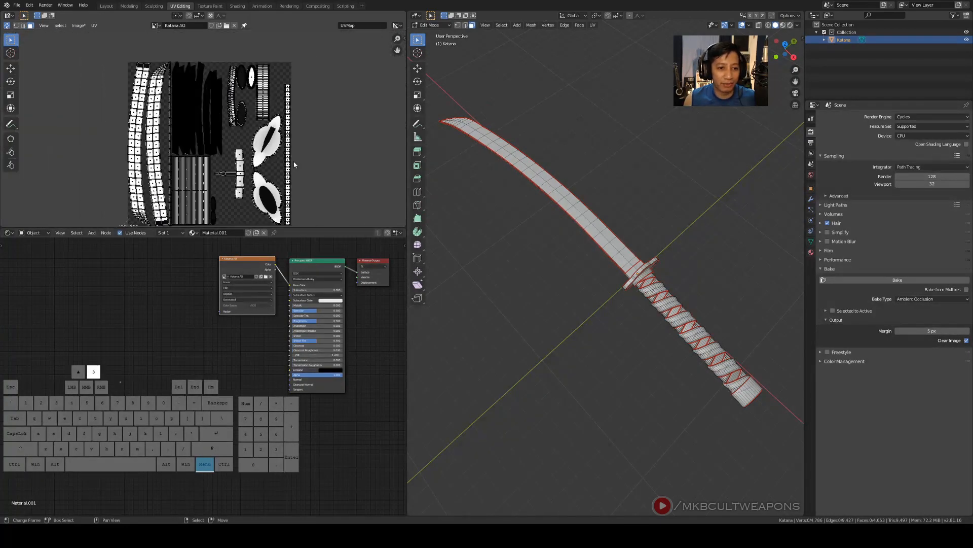
pyautogui.keyDown('shift'); pyautogui.moveTo(314, 142); pyautogui.dragTo(312, 140, button='middle'); pyautogui.keyUp('shift')
# Return the katana to Object Mode and switch the render engine to Eevee
pyautogui.moveTo(654, 203); pyautogui.dragTo(674, 222, button='middle')
pyautogui.press('Tab')
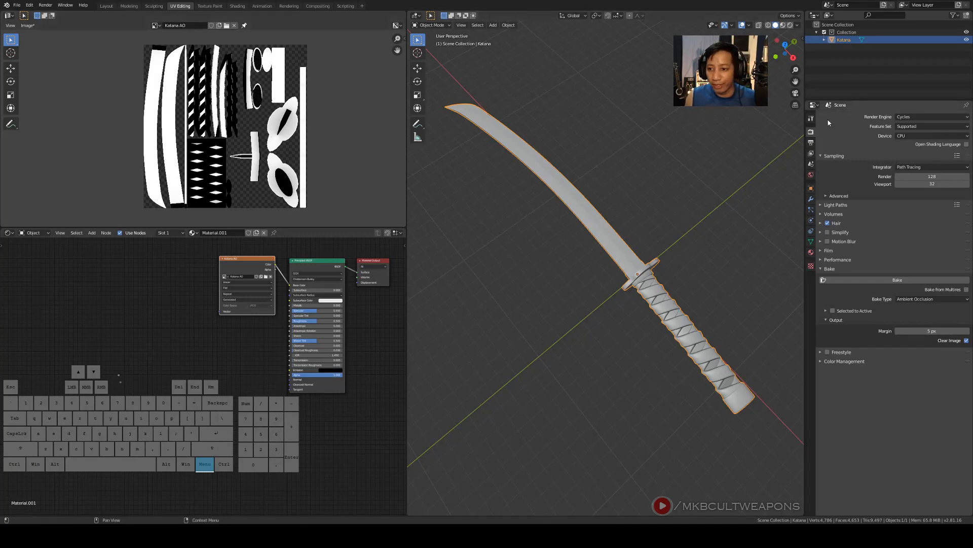
pyautogui.click(932, 127)
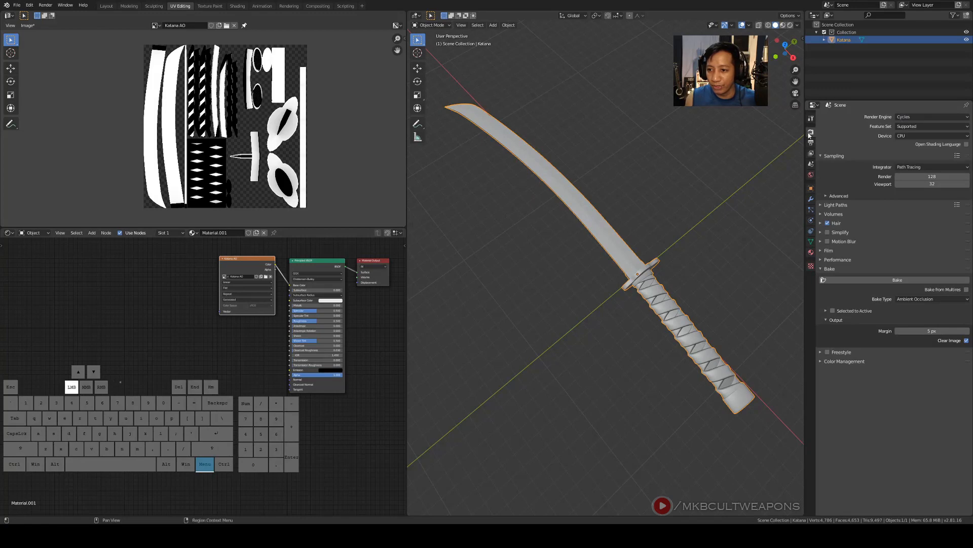
pyautogui.click(920, 118)
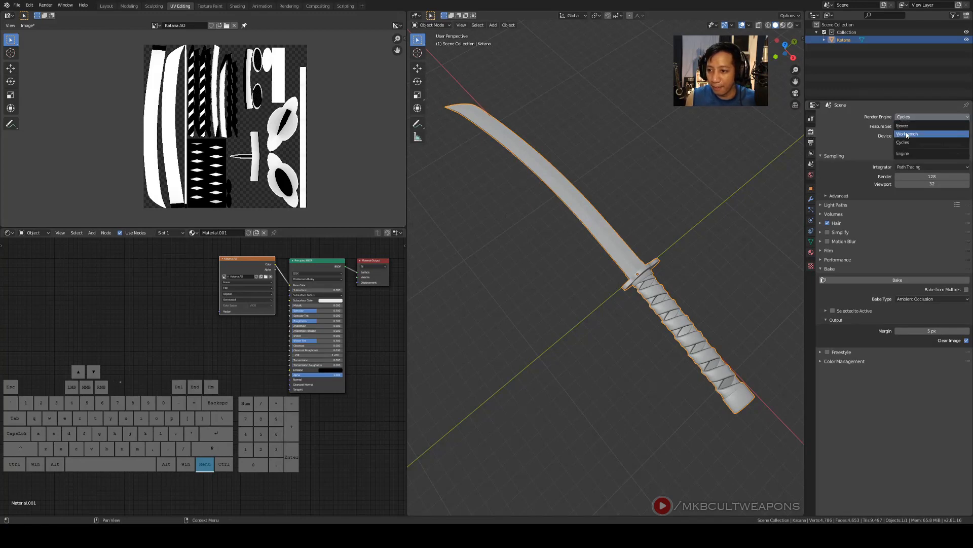
pyautogui.click(908, 125)
# Display the katana in Rendered viewport shading and view it from the other side
pyautogui.moveTo(706, 257); pyautogui.dragTo(662, 261, button='middle')
pyautogui.press('z')
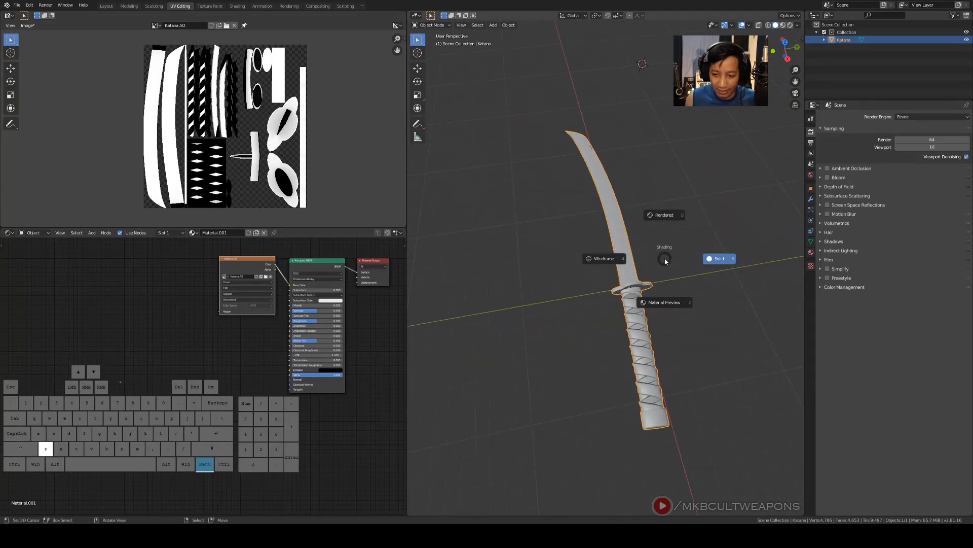
pyautogui.click(671, 220)
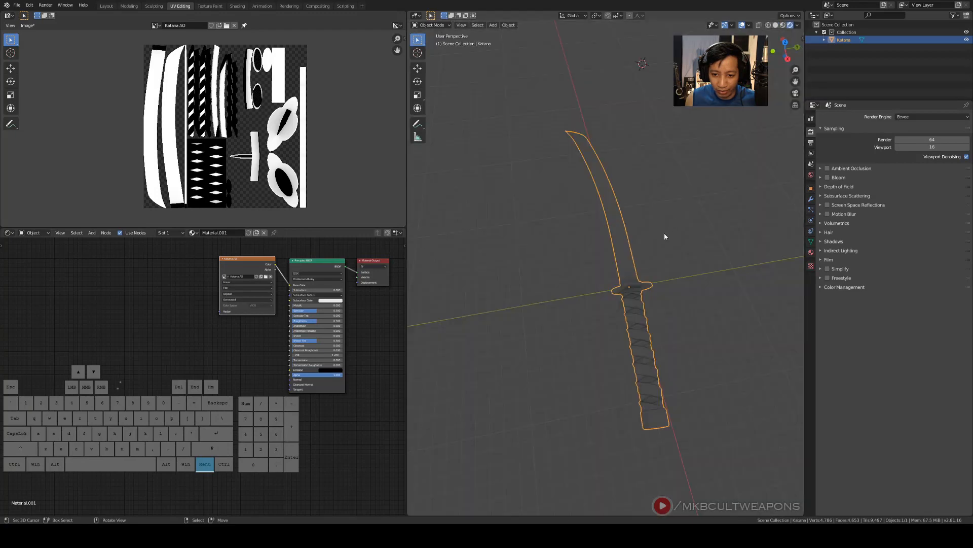
pyautogui.moveTo(677, 282)
pyautogui.mouseDown(button='middle')
pyautogui.moveTo(626, 303)
pyautogui.moveTo(606, 274)
pyautogui.moveTo(622, 279)
pyautogui.mouseUp(button='middle')
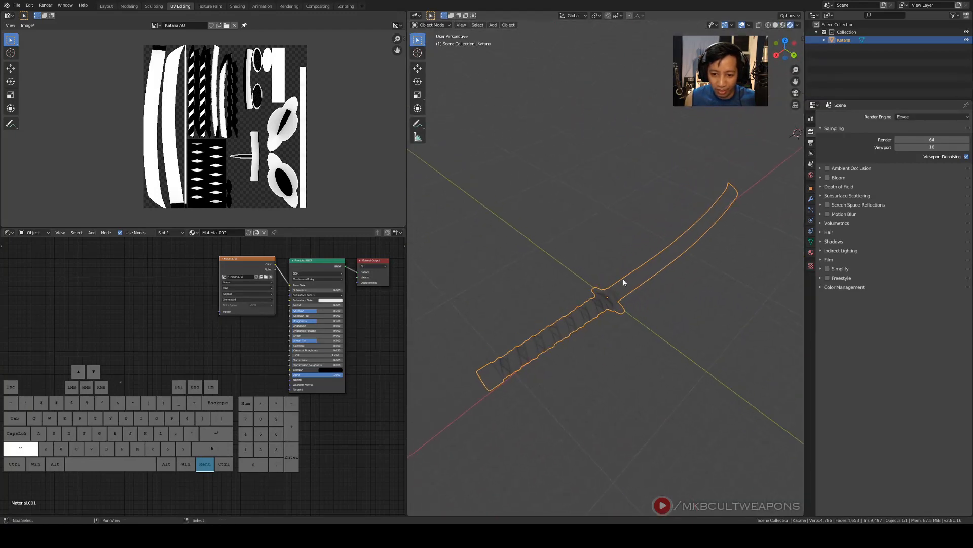
# Snap the 3D cursor to the world origin
pyautogui.hotkey('shift', 's')
pyautogui.press('Escape')
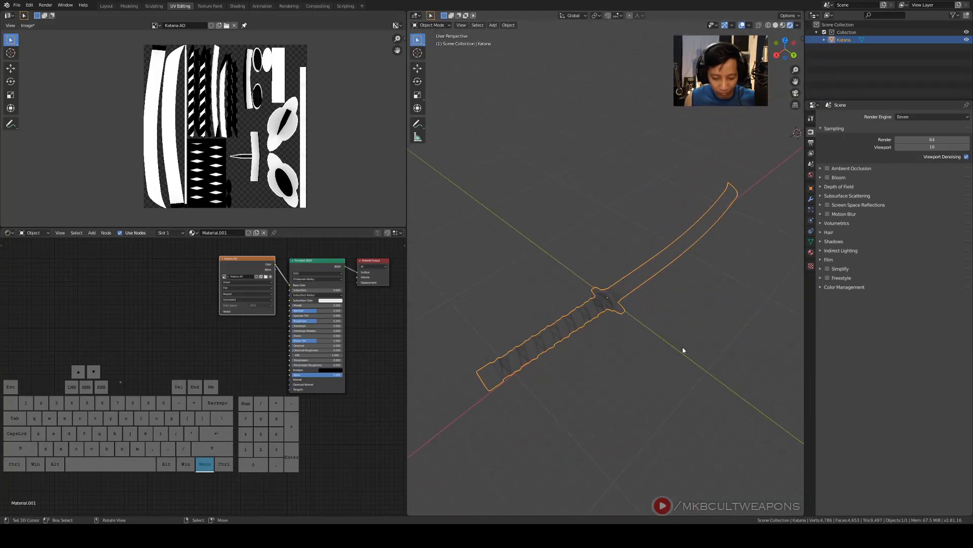
pyautogui.hotkey('shift', 's')
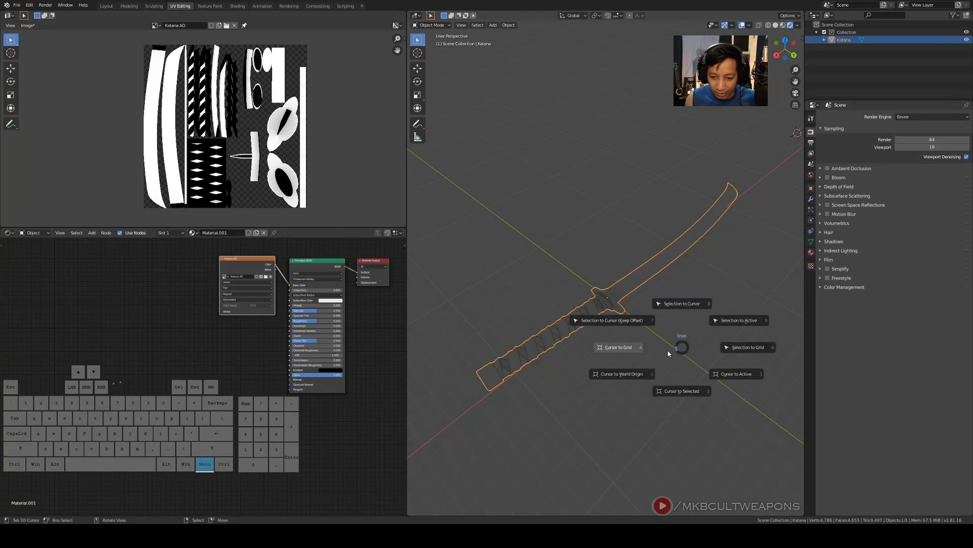
pyautogui.click(611, 322)
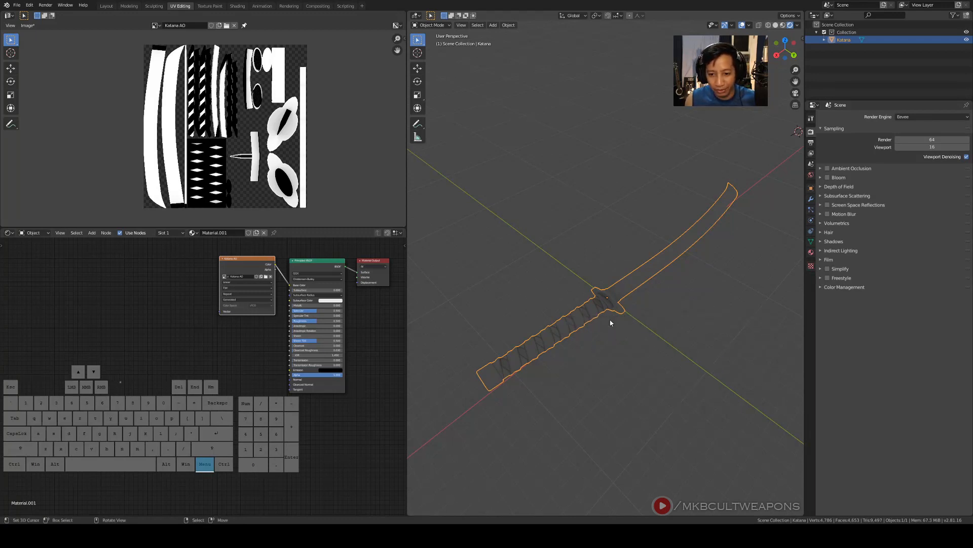
pyautogui.scroll(-3, 654, 319)
pyautogui.hotkey('shift', 's')
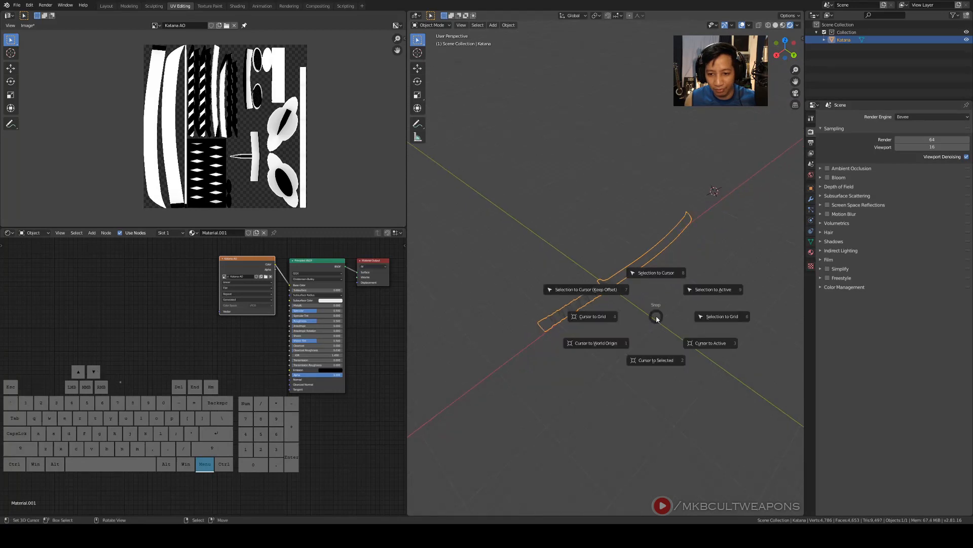
pyautogui.click(598, 343)
pyautogui.scroll(3, 659, 327)
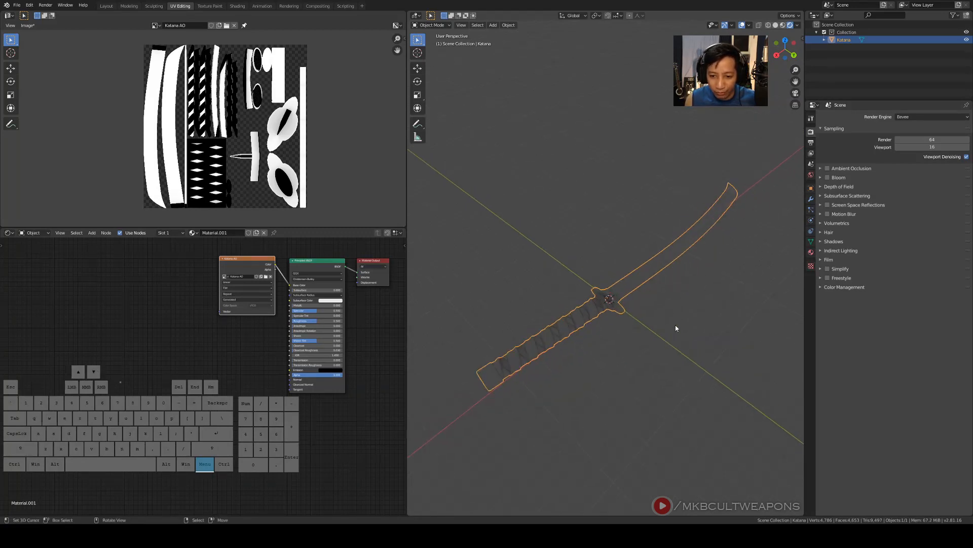
# Add a Sun light at the 3D cursor
pyautogui.hotkey('shift', 'a')
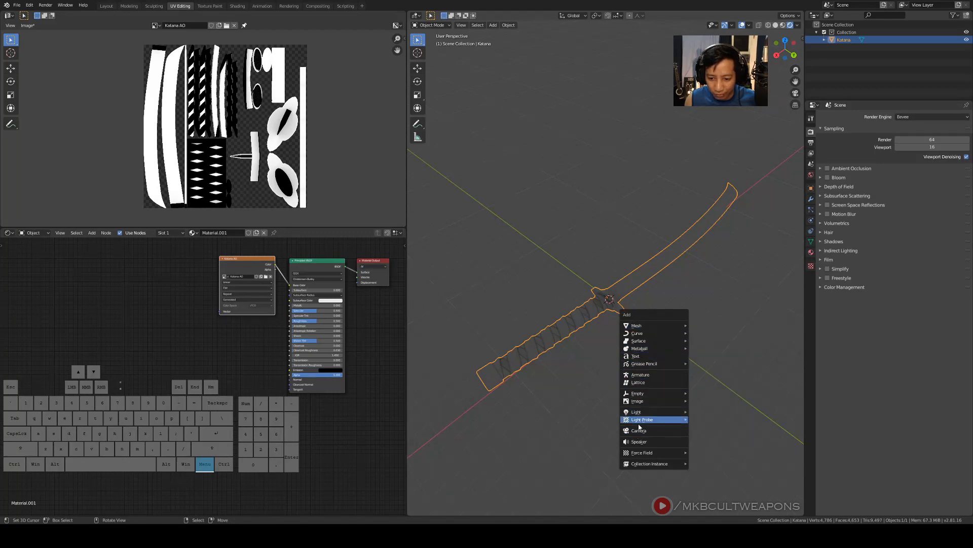
pyautogui.moveTo(647, 414)
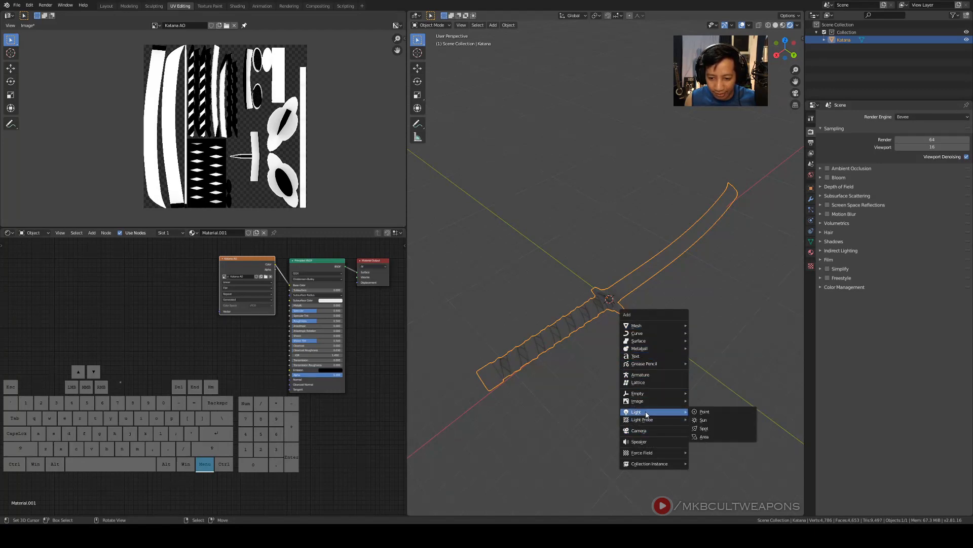
pyautogui.click(704, 421)
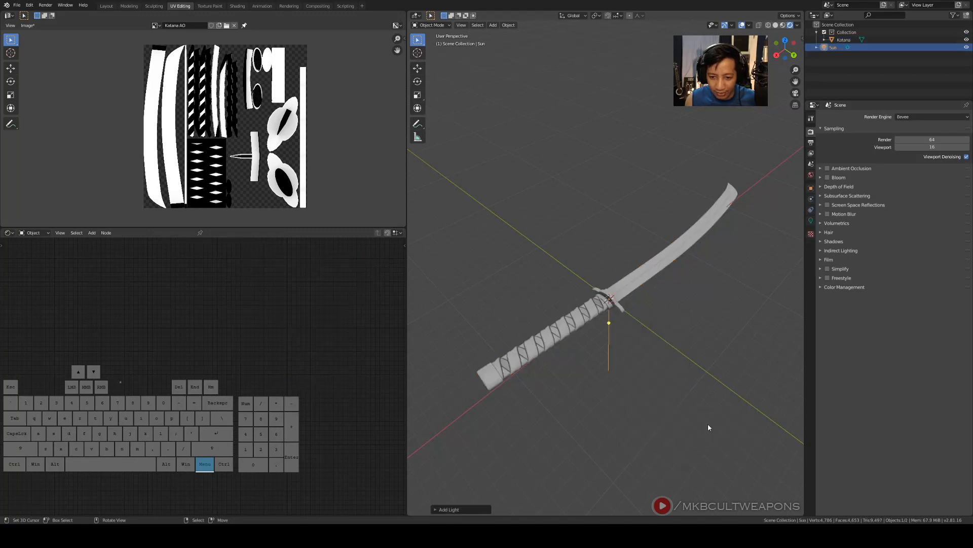
# Move the Sun light straight up along the Z axis, well above the katana
pyautogui.scroll(-3, 662, 311)
pyautogui.press('g')
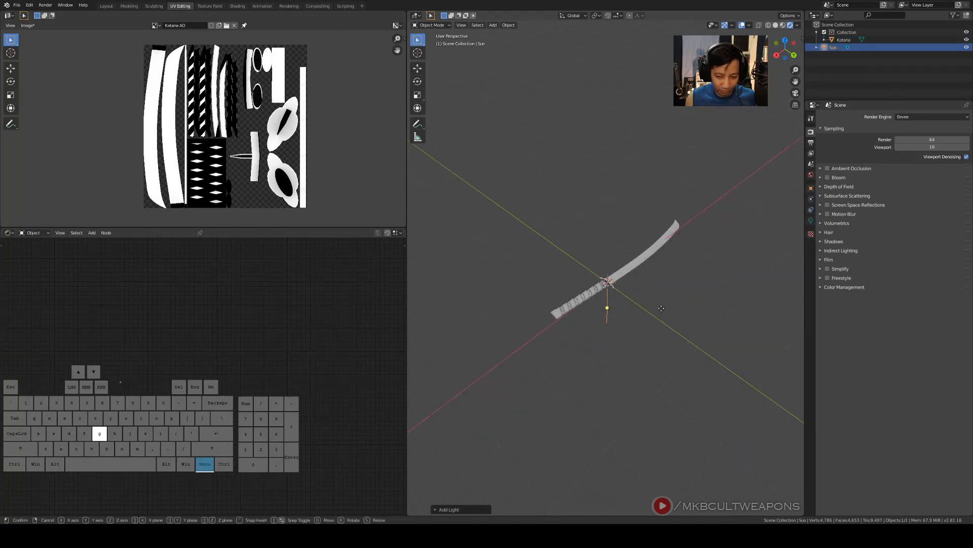
pyautogui.press('z')
pyautogui.click(654, 158)
pyautogui.scroll(6, 675, 254)
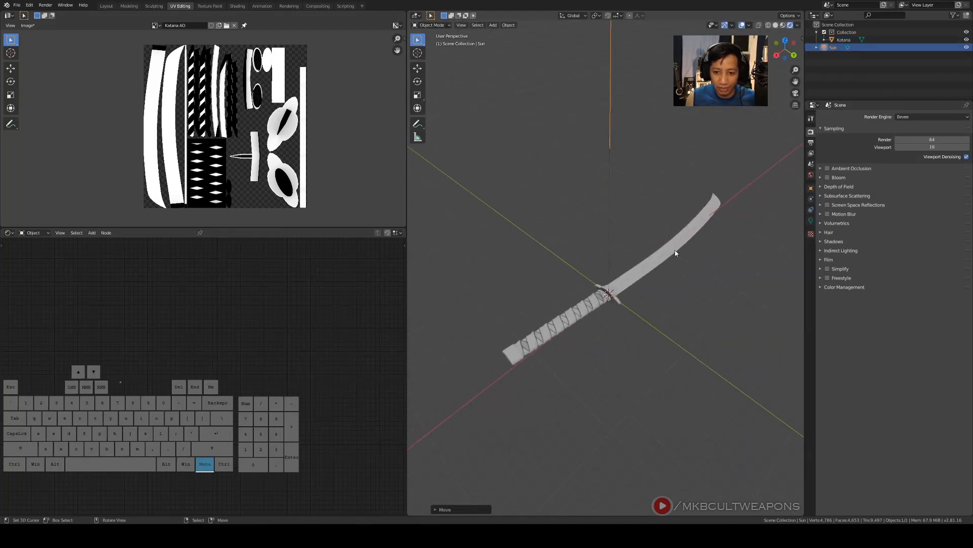
# Select the katana and all of its geometry in Edit Mode
pyautogui.scroll(-1, 674, 300)
pyautogui.moveTo(673, 299); pyautogui.dragTo(699, 288, button='middle')
pyautogui.rightClick(674, 327)
pyautogui.rightClick(625, 254)
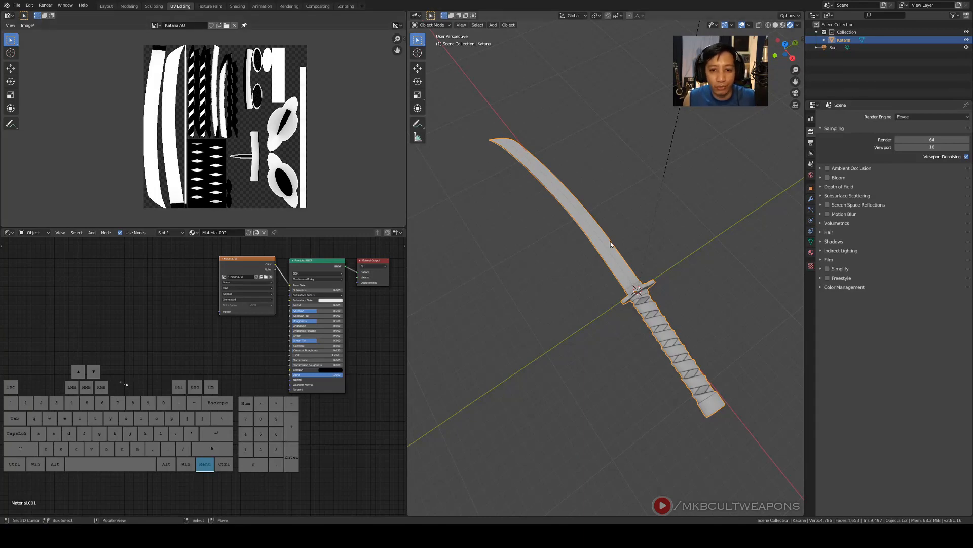
pyautogui.scroll(1, 673, 269)
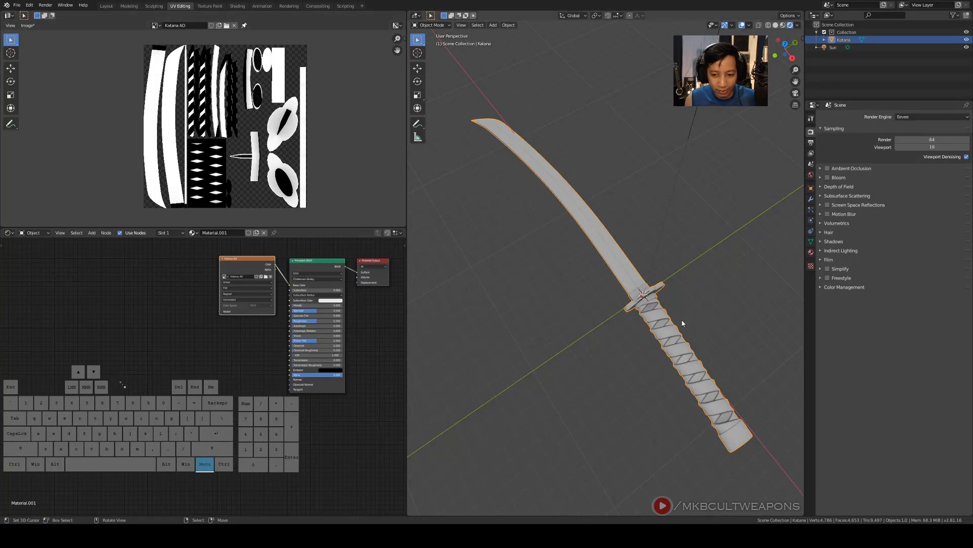
pyautogui.press('Tab')
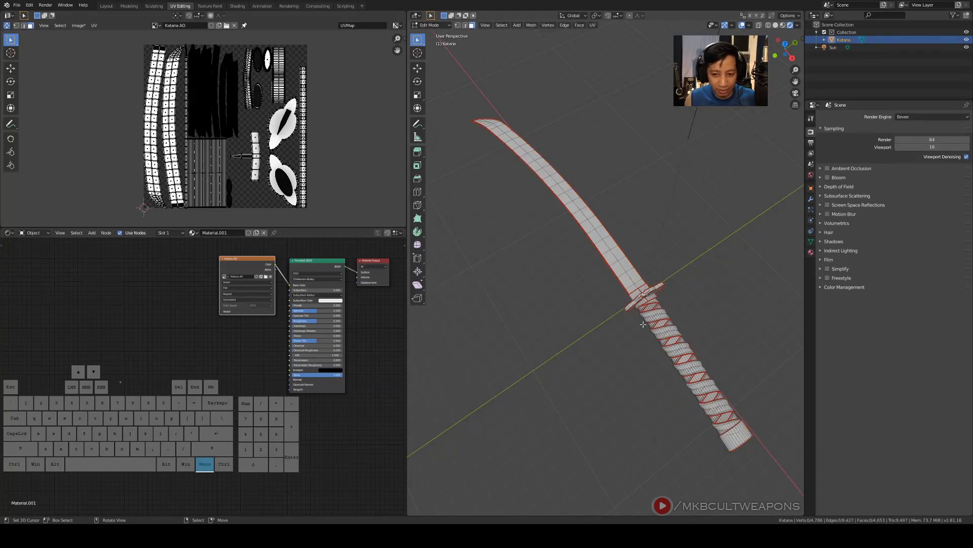
pyautogui.press('a')
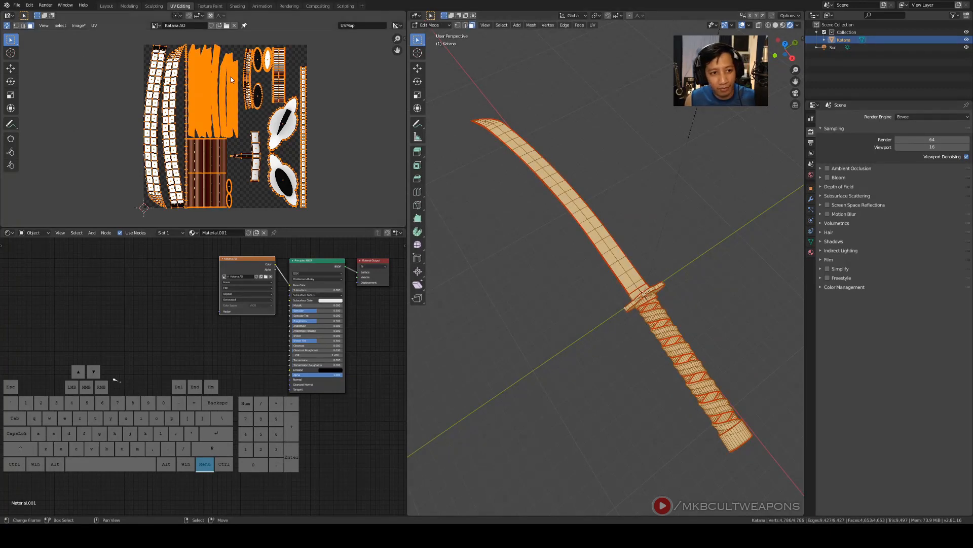
# Export the katana's UV layout to a file named Katana UV Layout
pyautogui.click(95, 27)
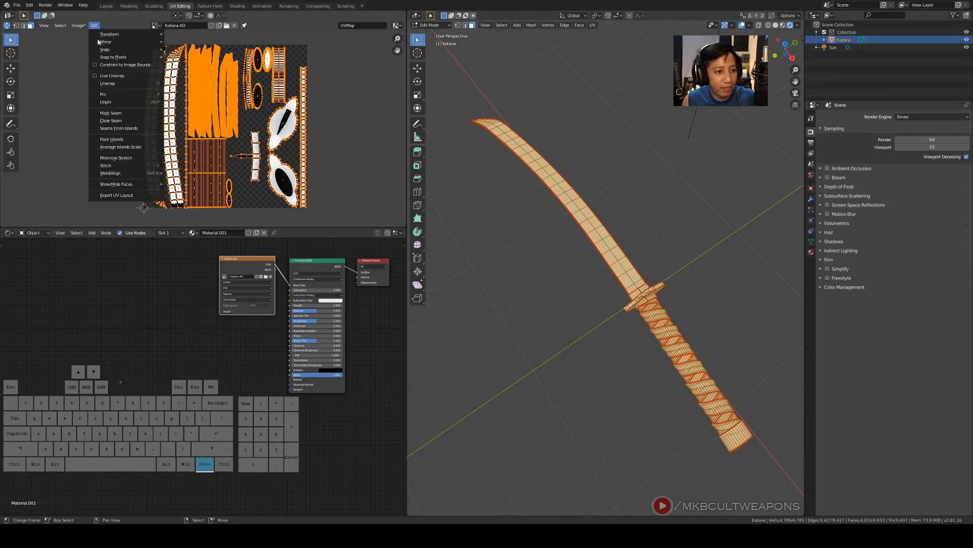
pyautogui.click(122, 195)
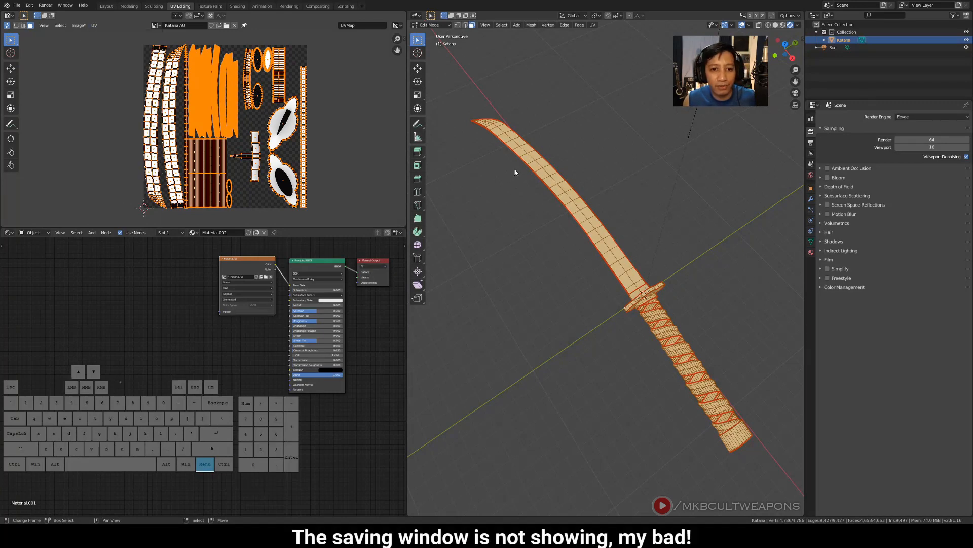
pyautogui.click(415, 222)
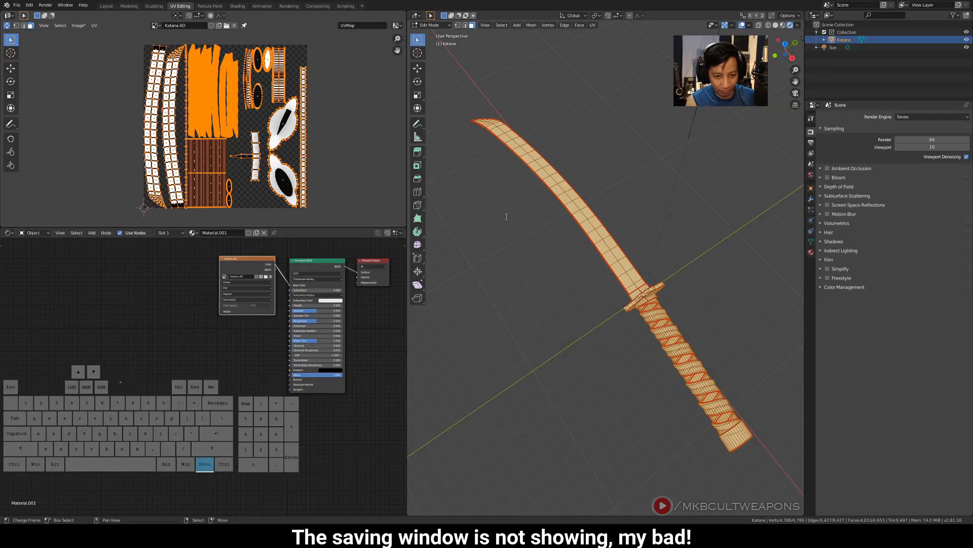
pyautogui.press('shift')
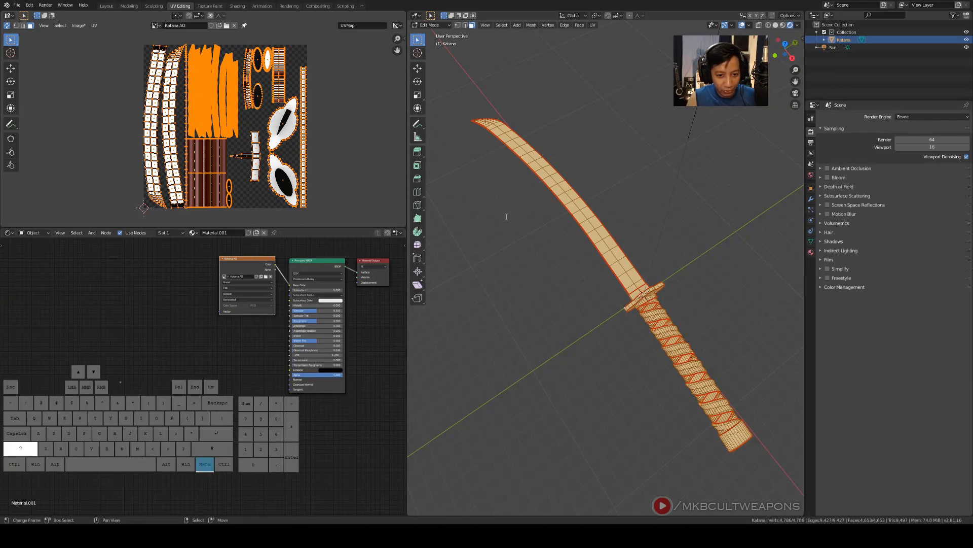
pyautogui.write('Katana UV')
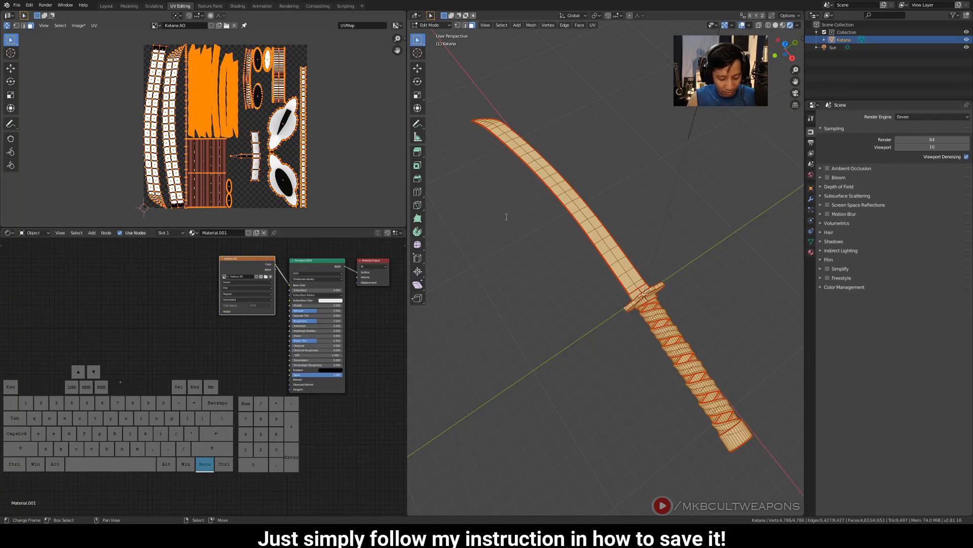
pyautogui.write(' Layo')
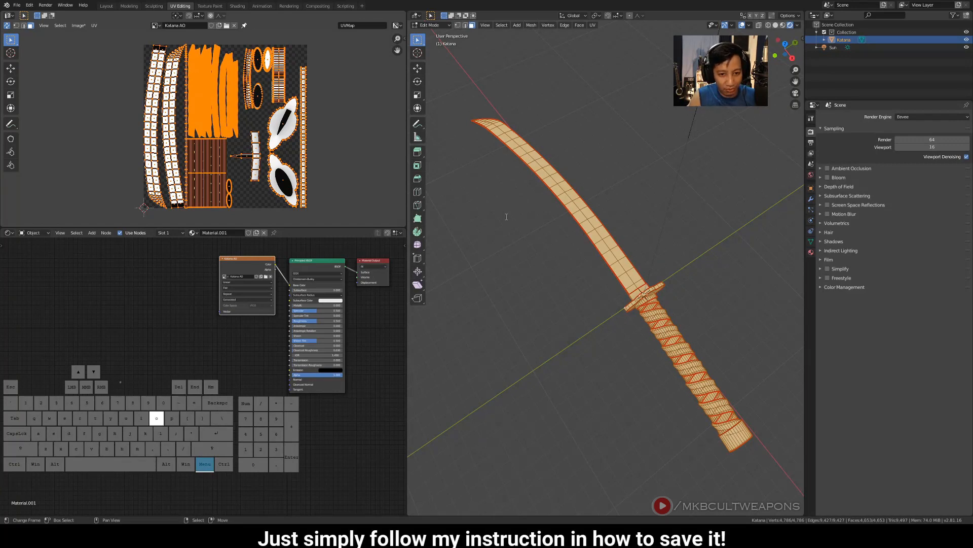
pyautogui.write('t')
pyautogui.click(615, 228)
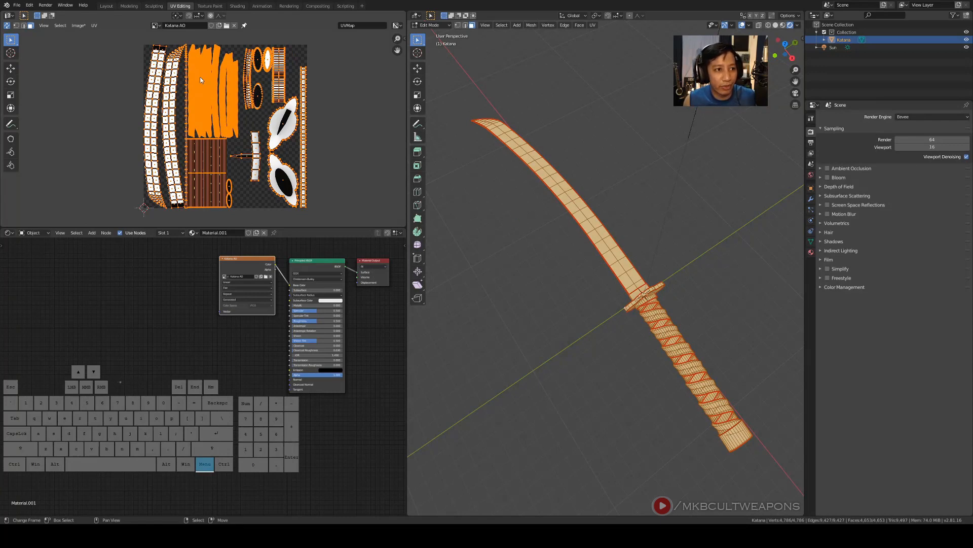
# Save the baked Katana AO image as an external image file
pyautogui.click(57, 26)
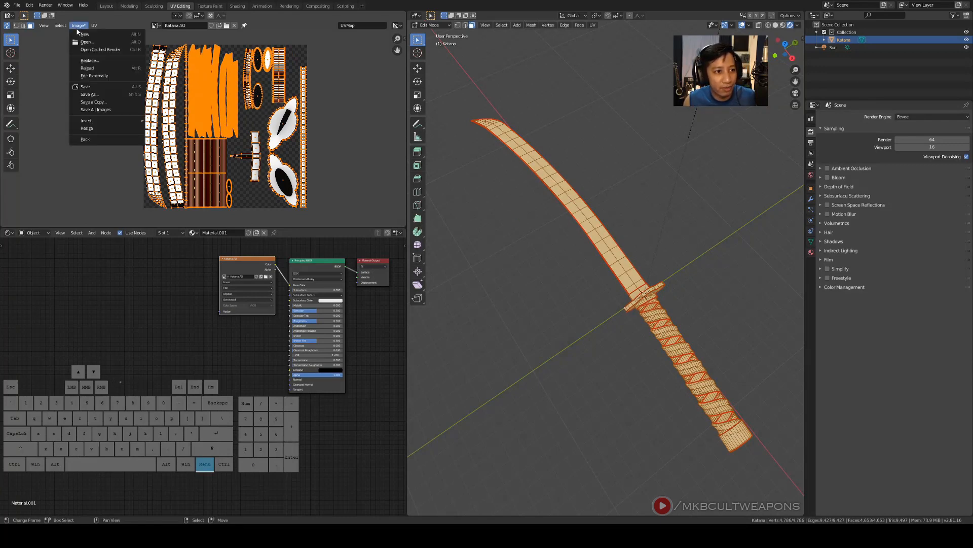
pyautogui.moveTo(75, 29)
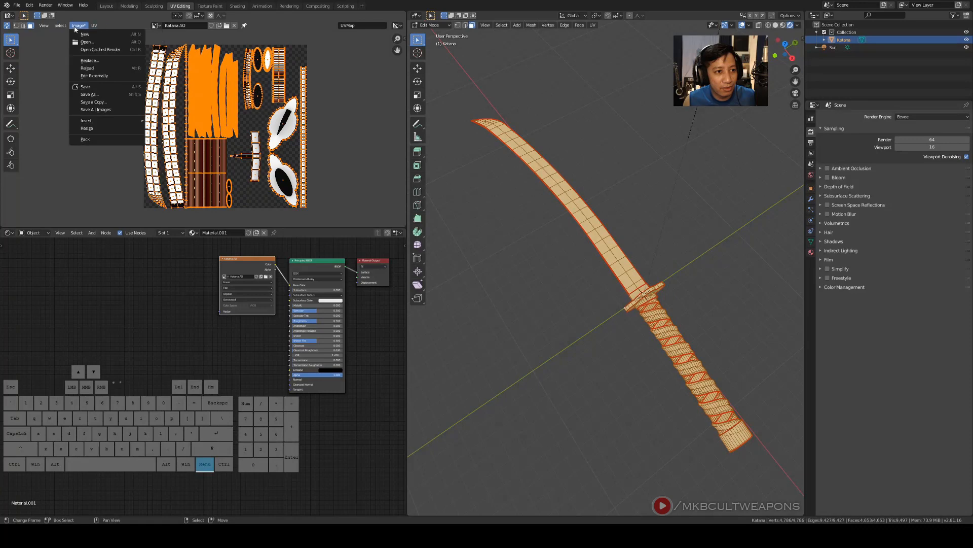
pyautogui.click(89, 95)
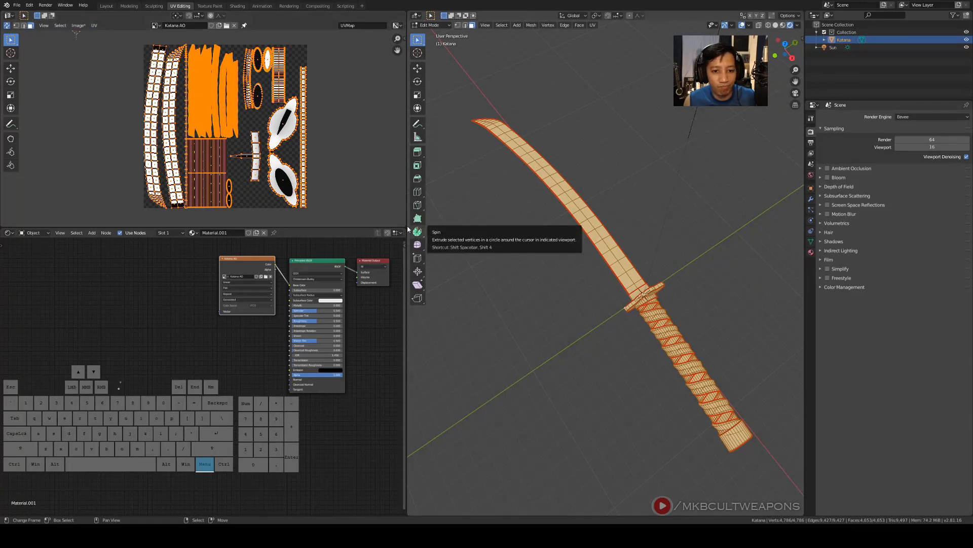
pyautogui.click(431, 39)
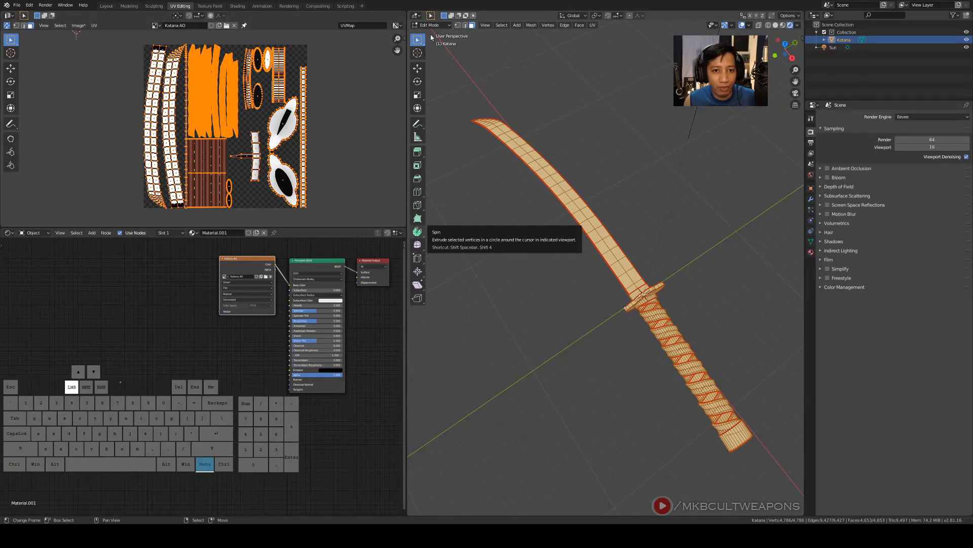
pyautogui.click(420, 221)
pyautogui.click(577, 201)
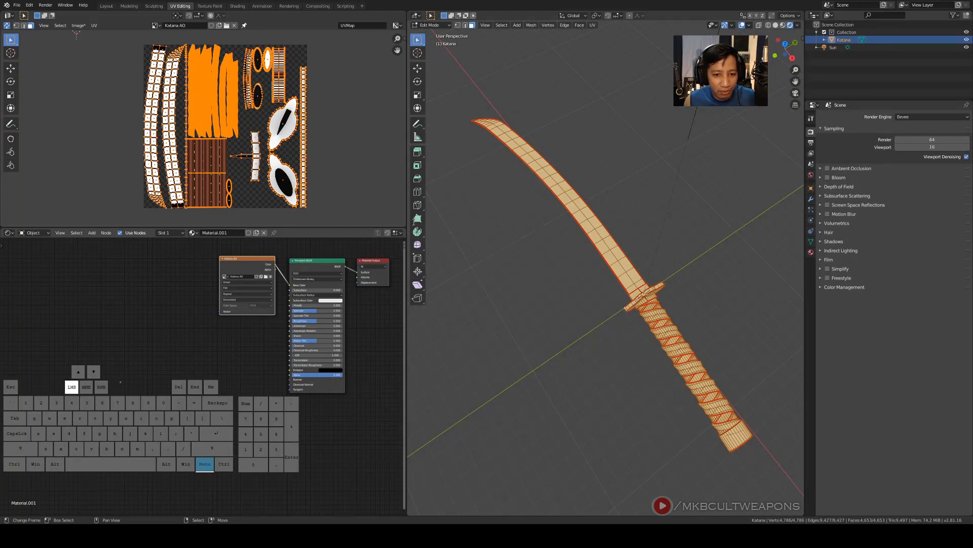
pyautogui.press('BackSpace')
pyautogui.press('shift')
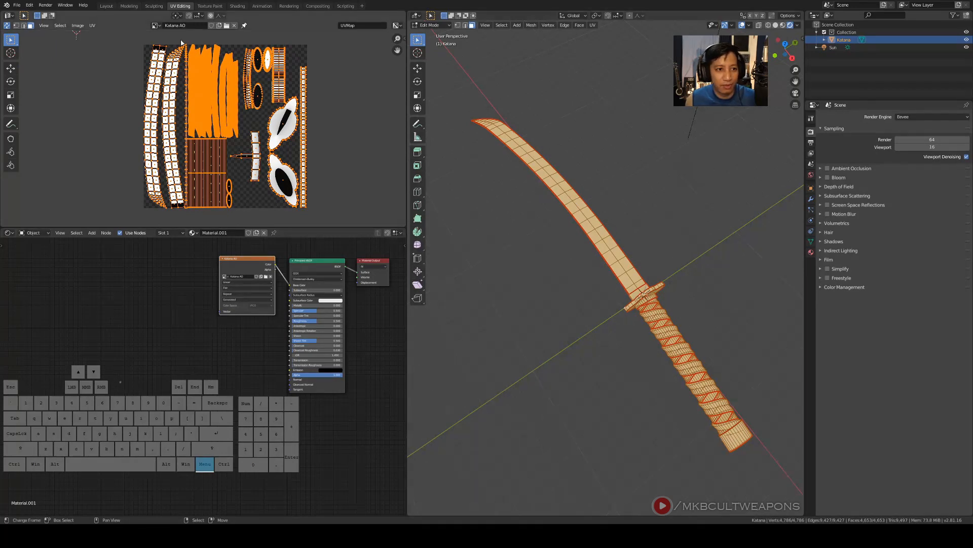
# Unlink the image from the UV editor and assign Katana AO to it again
pyautogui.click(155, 25)
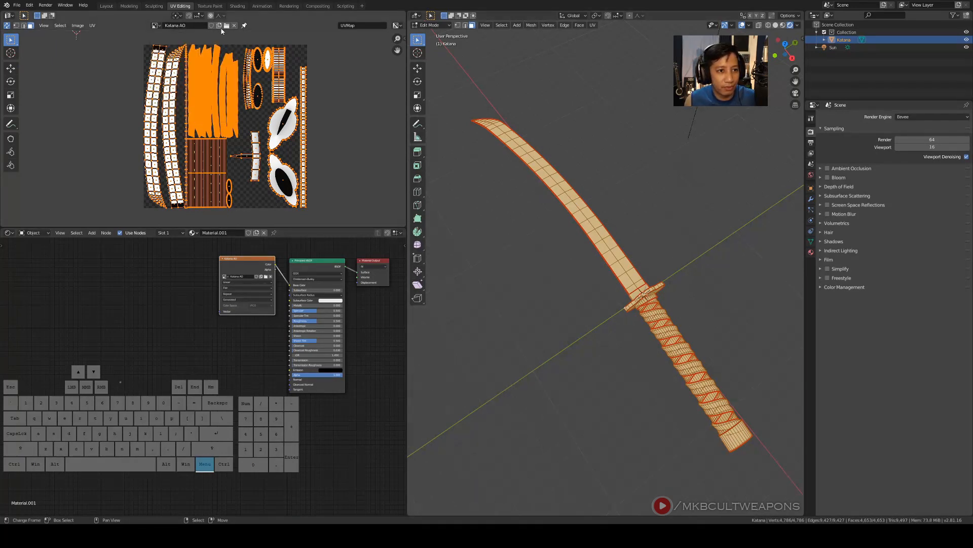
pyautogui.click(234, 25)
pyautogui.scroll(8, 229, 141)
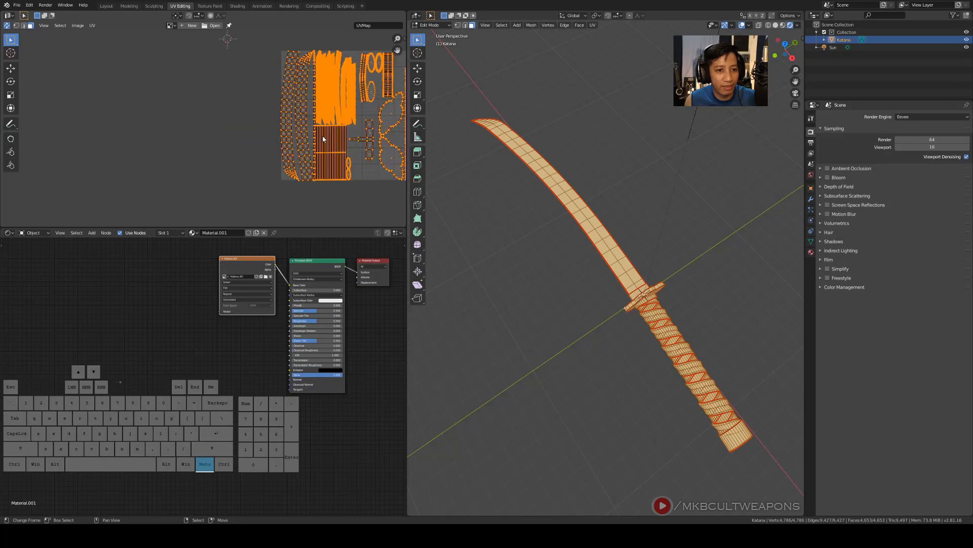
pyautogui.keyDown('shift'); pyautogui.moveTo(304, 106); pyautogui.dragTo(218, 137, button='middle'); pyautogui.keyUp('shift')
pyautogui.click(213, 28)
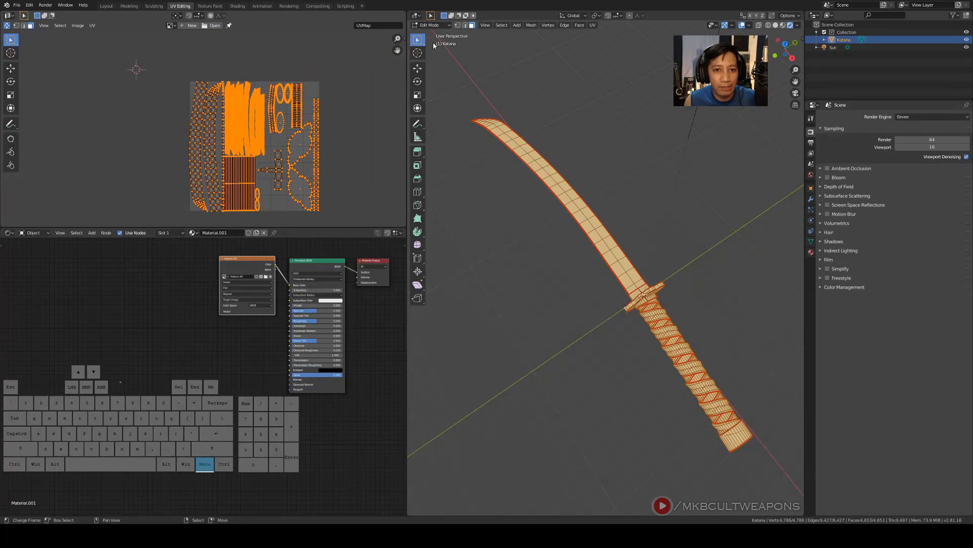
pyautogui.click(171, 26)
pyautogui.click(193, 41)
pyautogui.scroll(5, 287, 125)
pyautogui.scroll(-5, 288, 125)
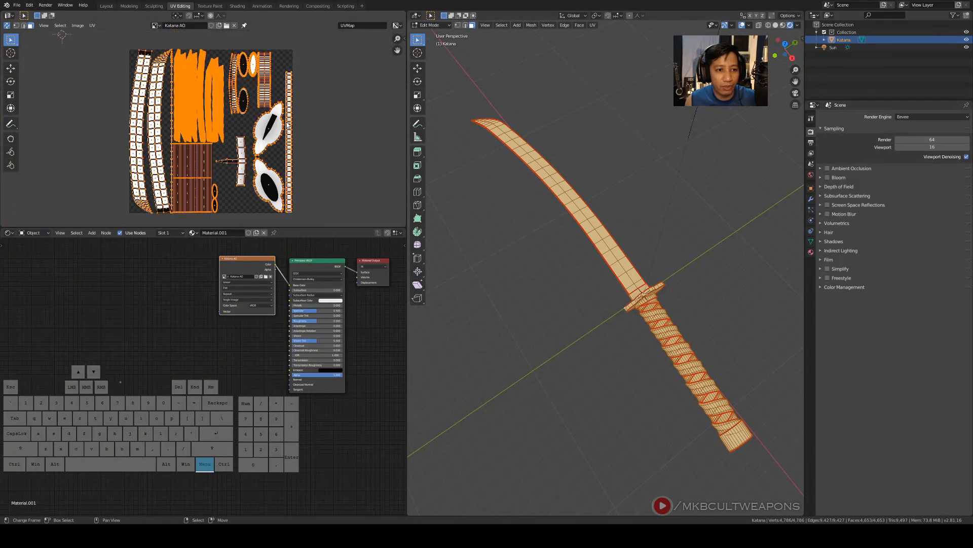
# Return to Object Mode and deselect the katana
pyautogui.press('Tab')
pyautogui.rightClick(566, 270)
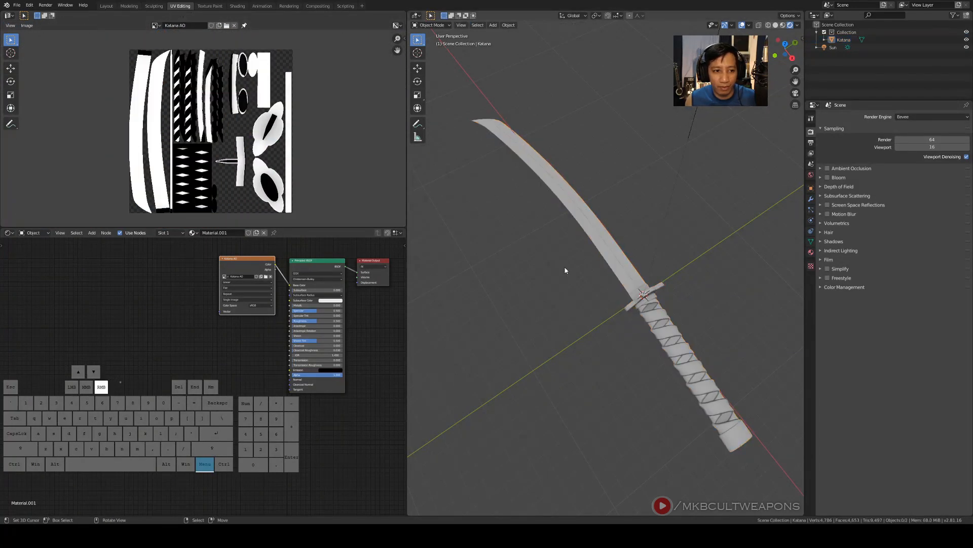
pyautogui.scroll(3, 642, 269)
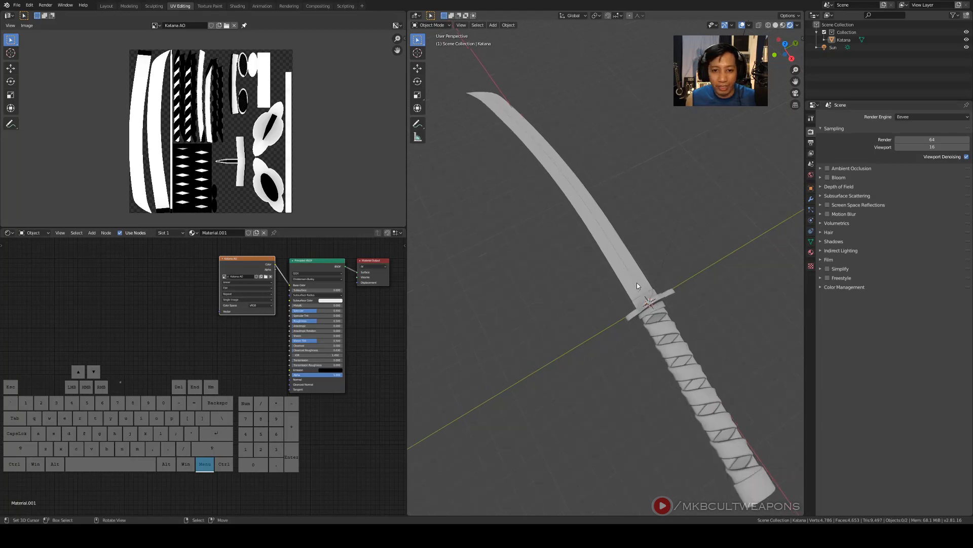
pyautogui.keyDown('shift'); pyautogui.moveTo(637, 282); pyautogui.dragTo(629, 279, button='middle'); pyautogui.keyUp('shift')
# Display the katana in Rendered shading and examine the baked ambient occlusion on the blade, guard and handle wrap
pyautogui.press('z')
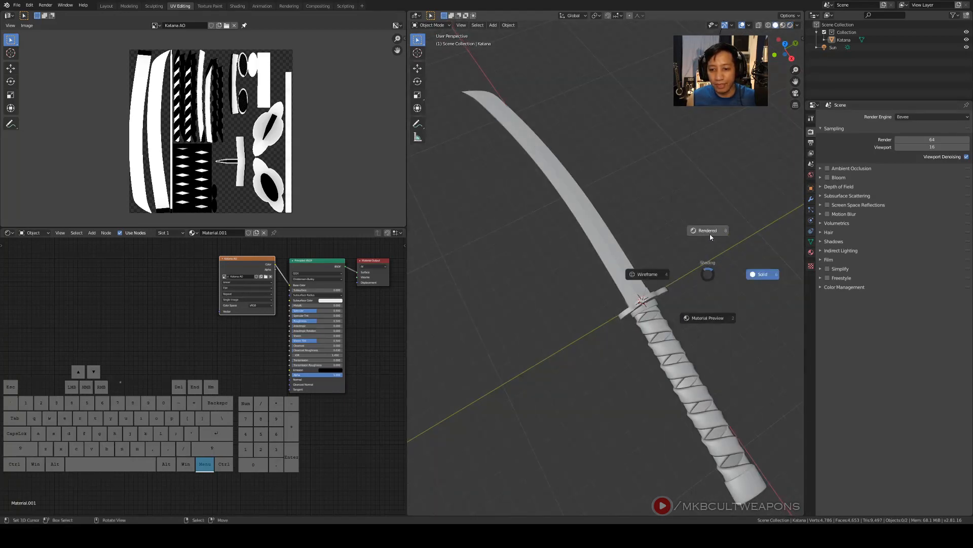
pyautogui.click(712, 273)
pyautogui.moveTo(692, 247)
pyautogui.mouseDown(button='middle')
pyautogui.moveTo(670, 261)
pyautogui.moveTo(690, 265)
pyautogui.mouseUp(button='middle')
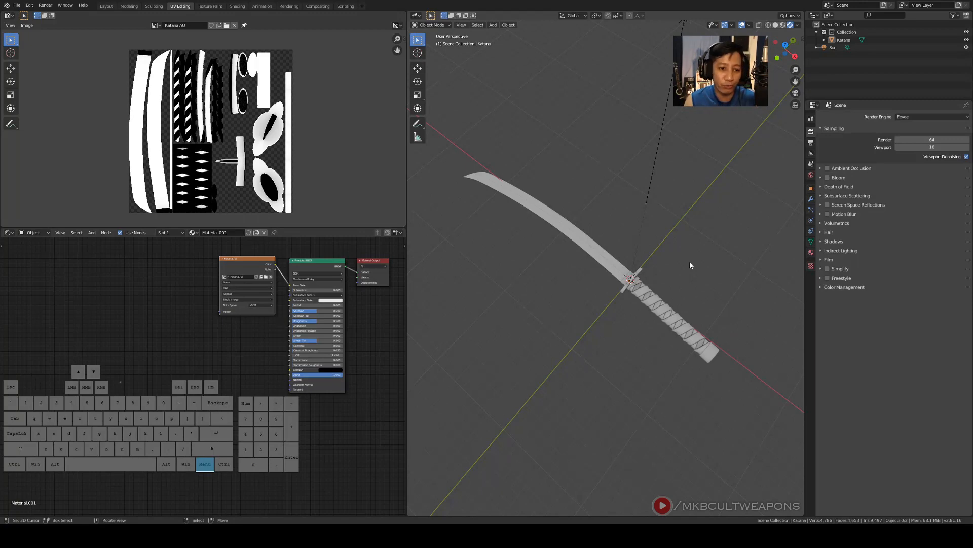
pyautogui.moveTo(675, 268); pyautogui.dragTo(686, 207, button='middle')
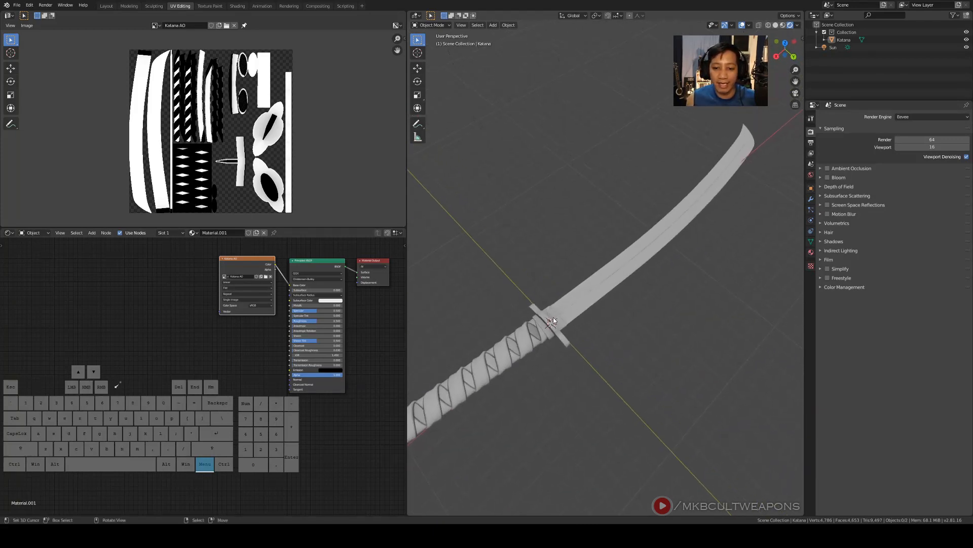
pyautogui.keyDown('shift'); pyautogui.moveTo(553, 318); pyautogui.dragTo(604, 249, button='middle'); pyautogui.keyUp('shift')
pyautogui.keyDown('shift'); pyautogui.moveTo(556, 294); pyautogui.dragTo(601, 229, button='middle'); pyautogui.keyUp('shift')
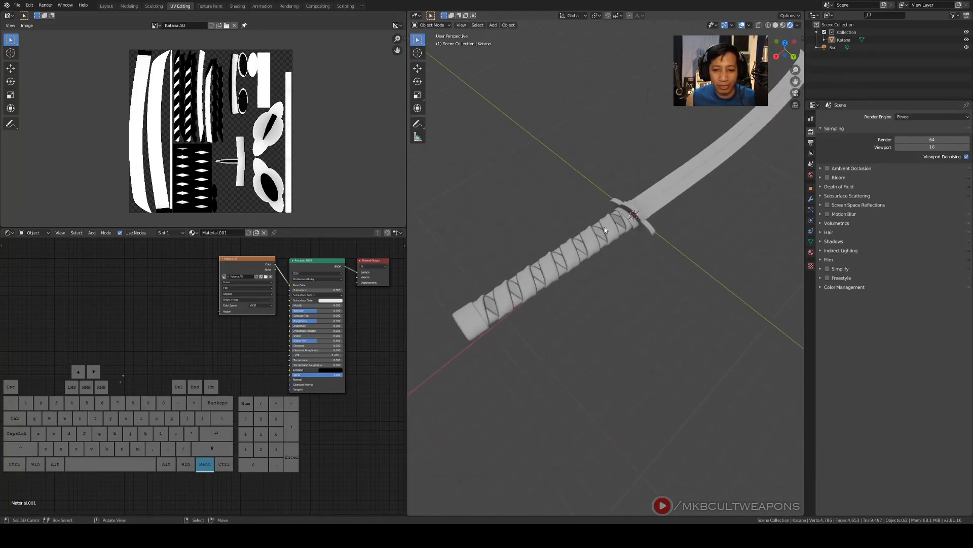